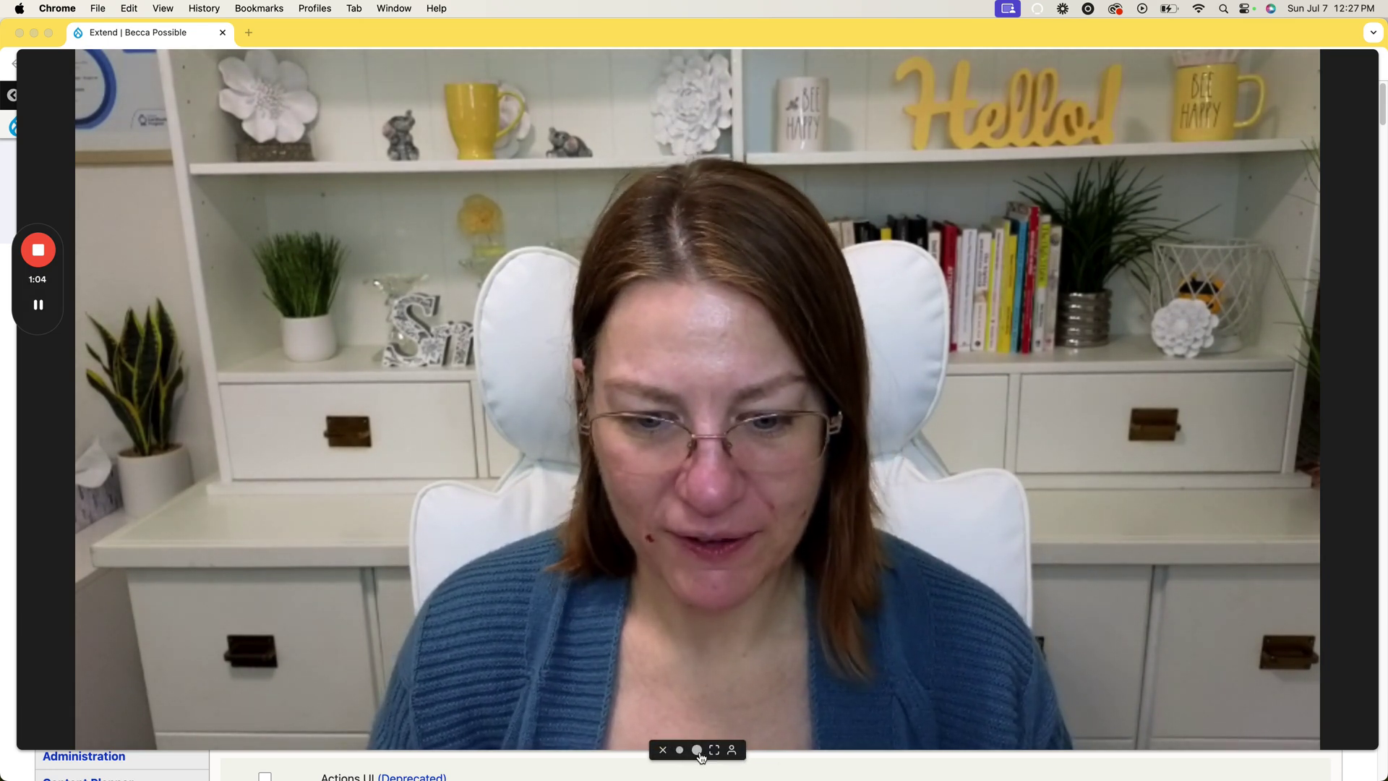
pyautogui.click(697, 750)
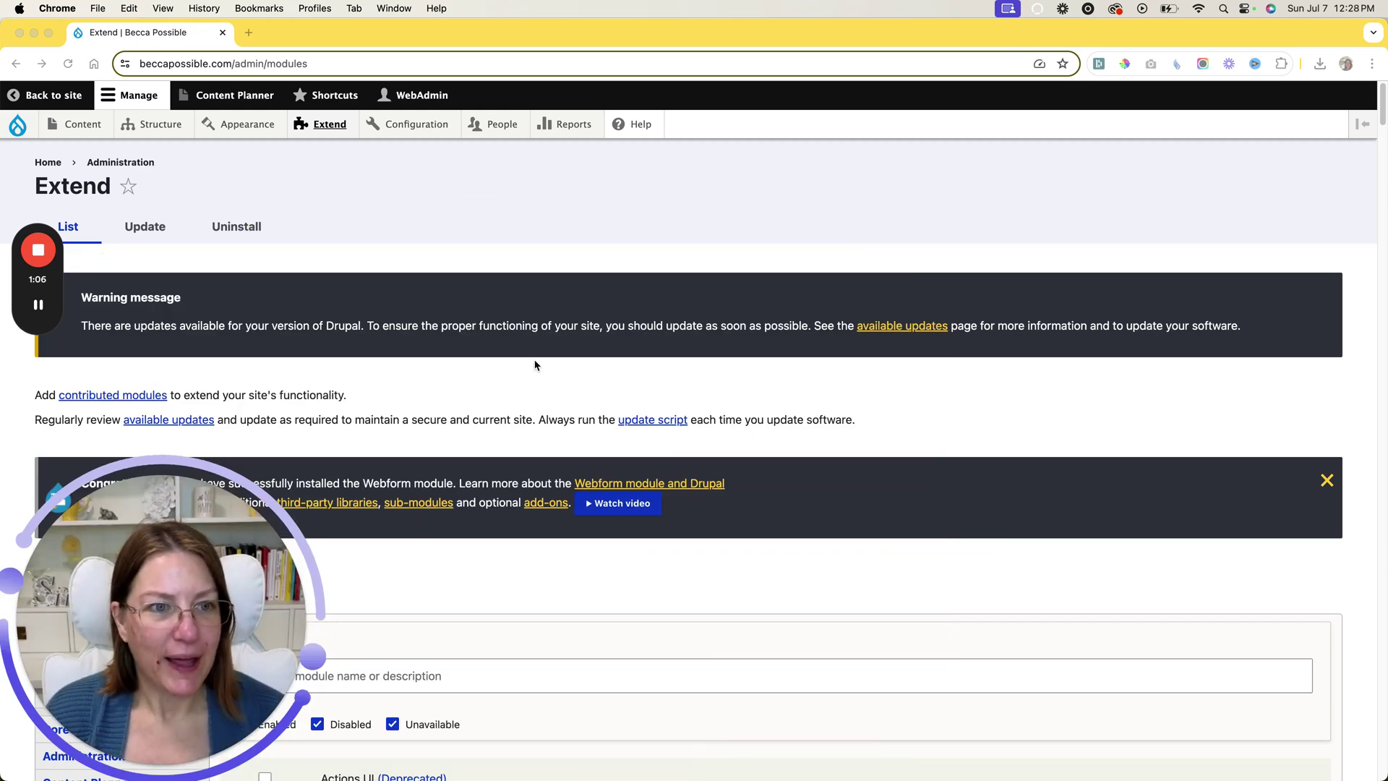
# - Filter the module list by "content" and review the Content Planner module's details
pyautogui.scroll(-10, 448, 315)
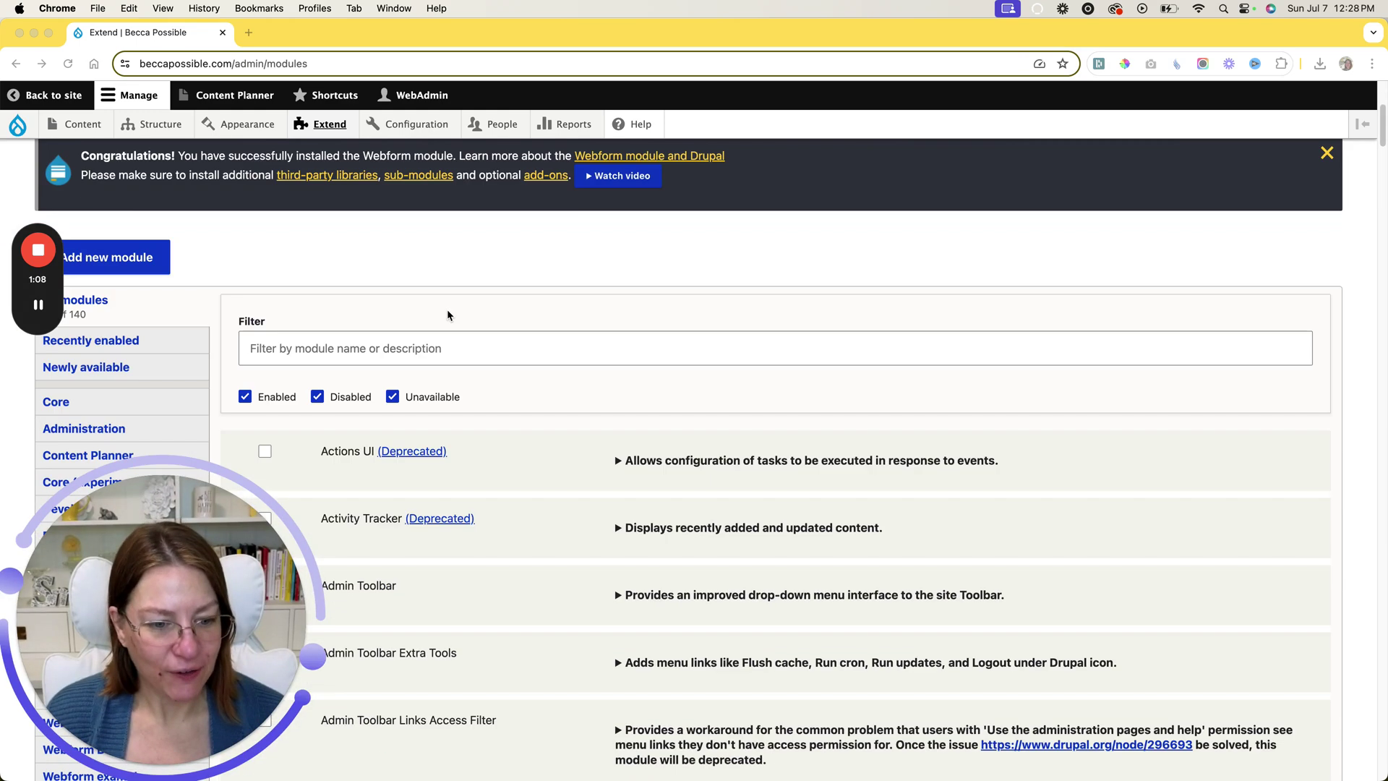
pyautogui.scroll(5, 448, 315)
pyautogui.click(420, 360)
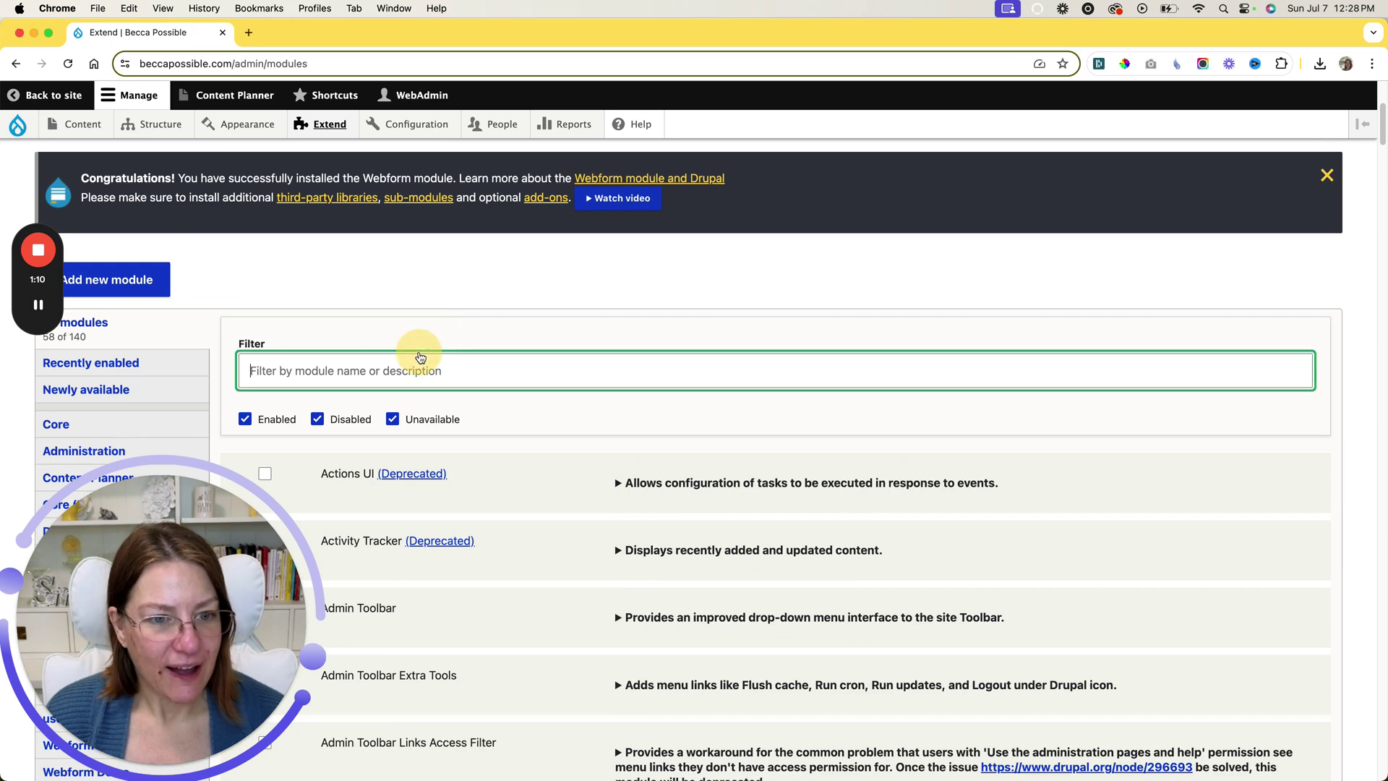
pyautogui.write('content')
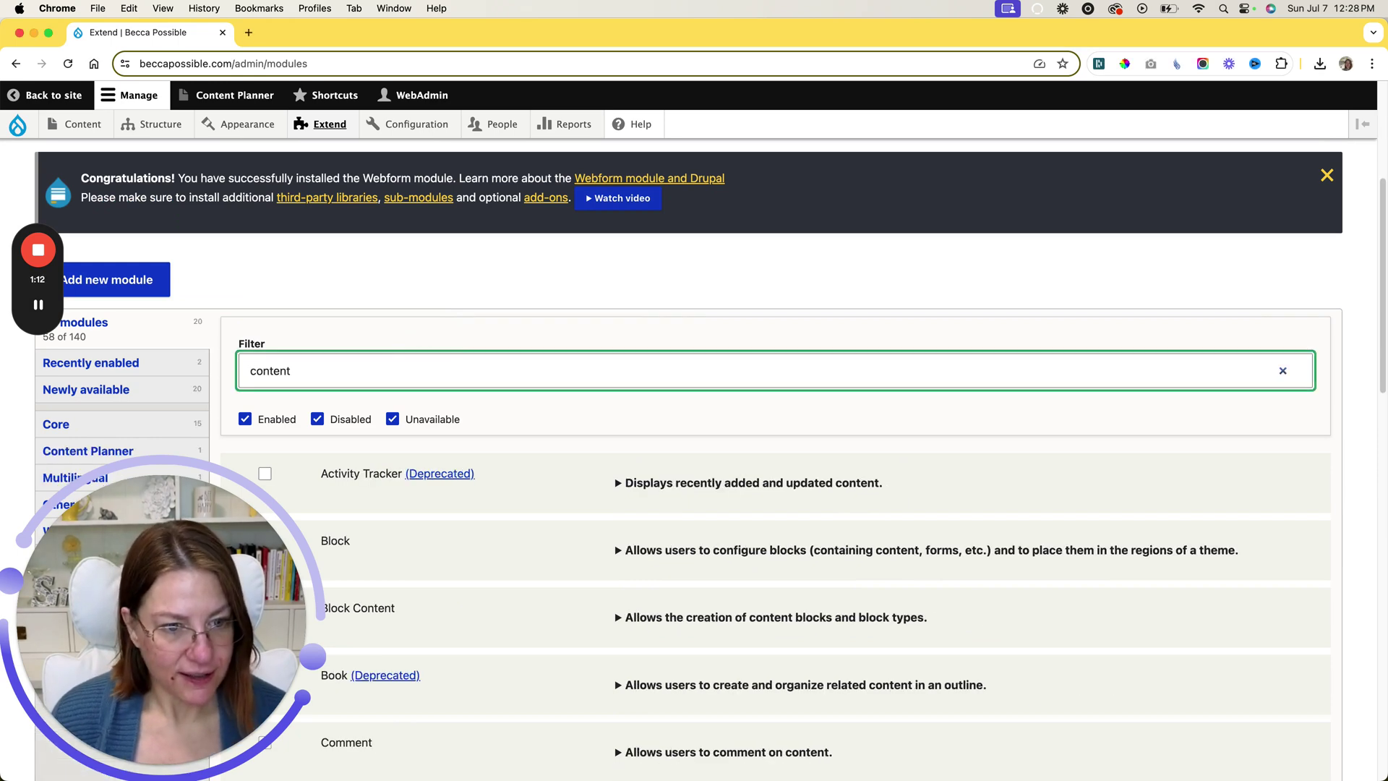
pyautogui.scroll(-8, 428, 434)
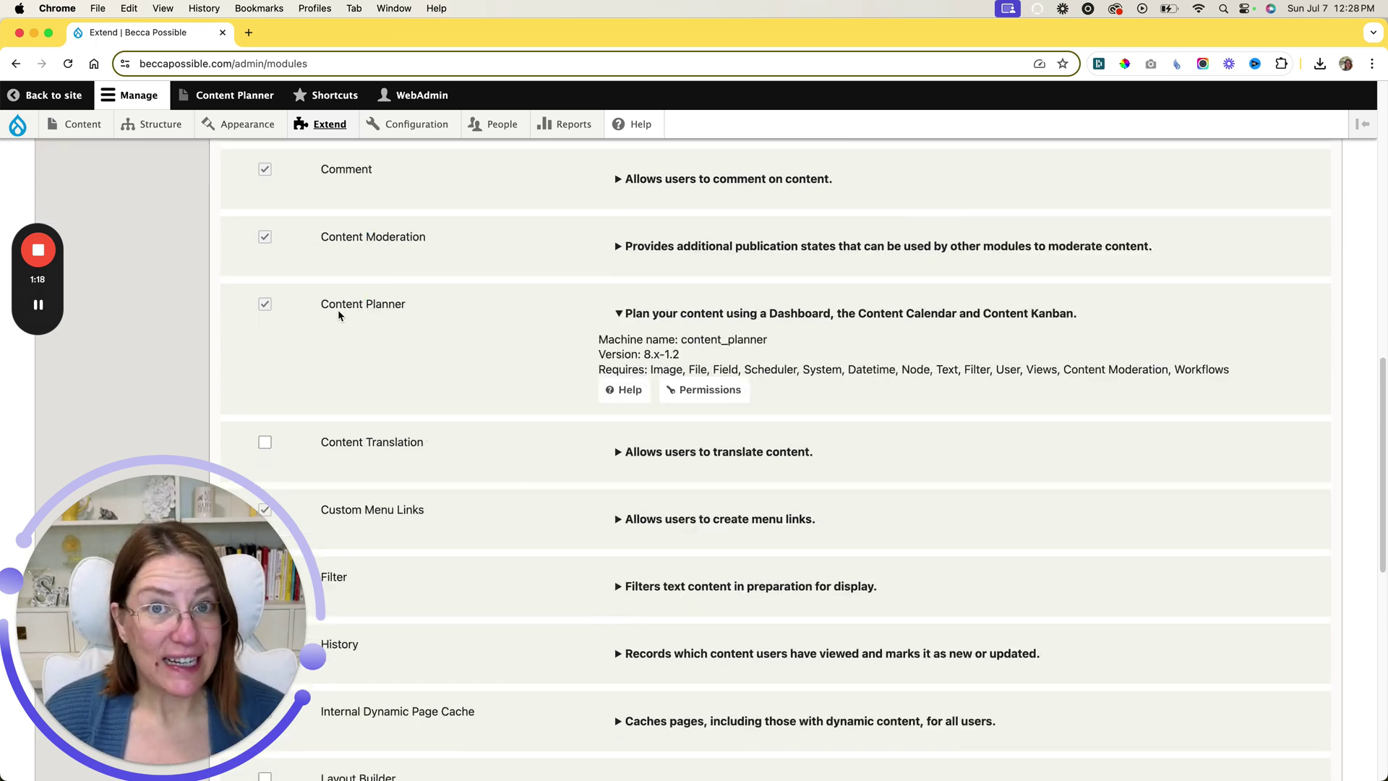
pyautogui.click(625, 316)
pyautogui.click(626, 316)
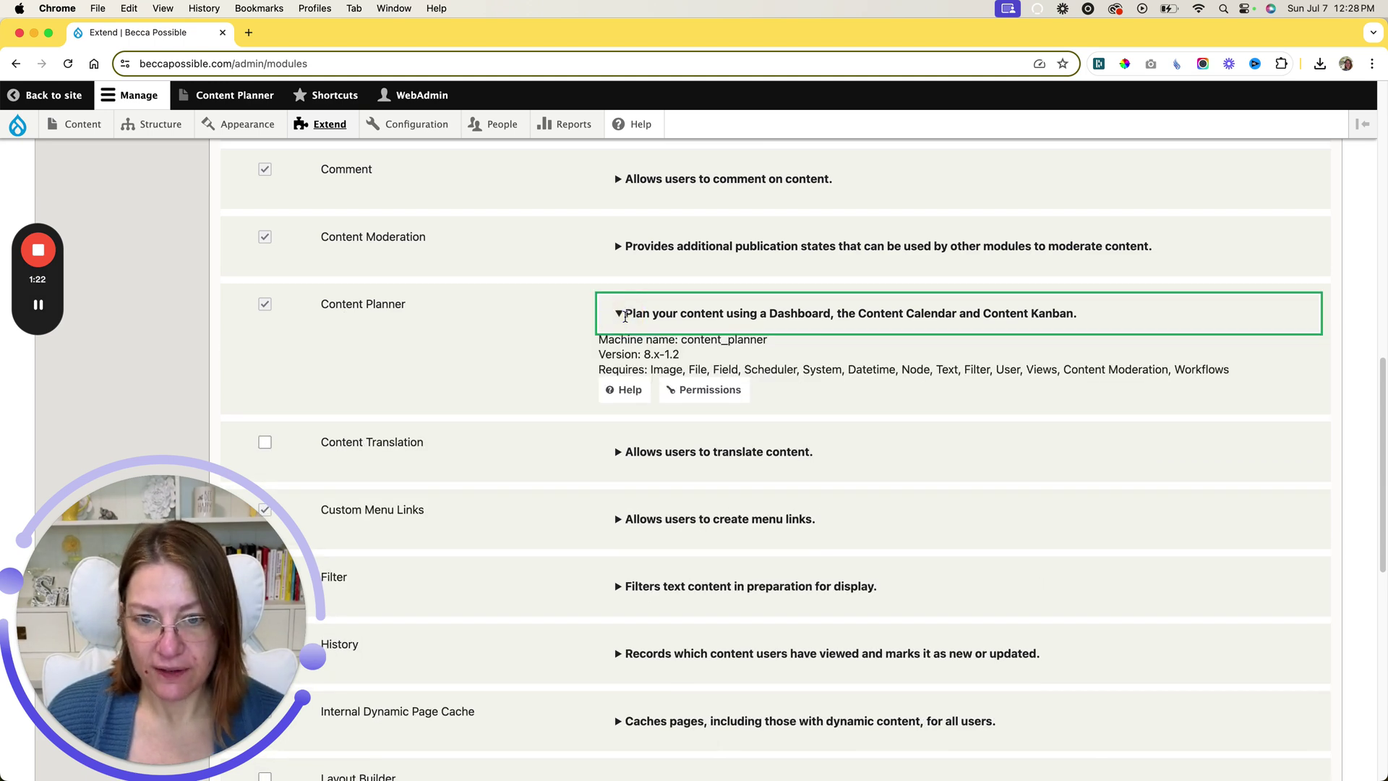
pyautogui.scroll(10, 625, 316)
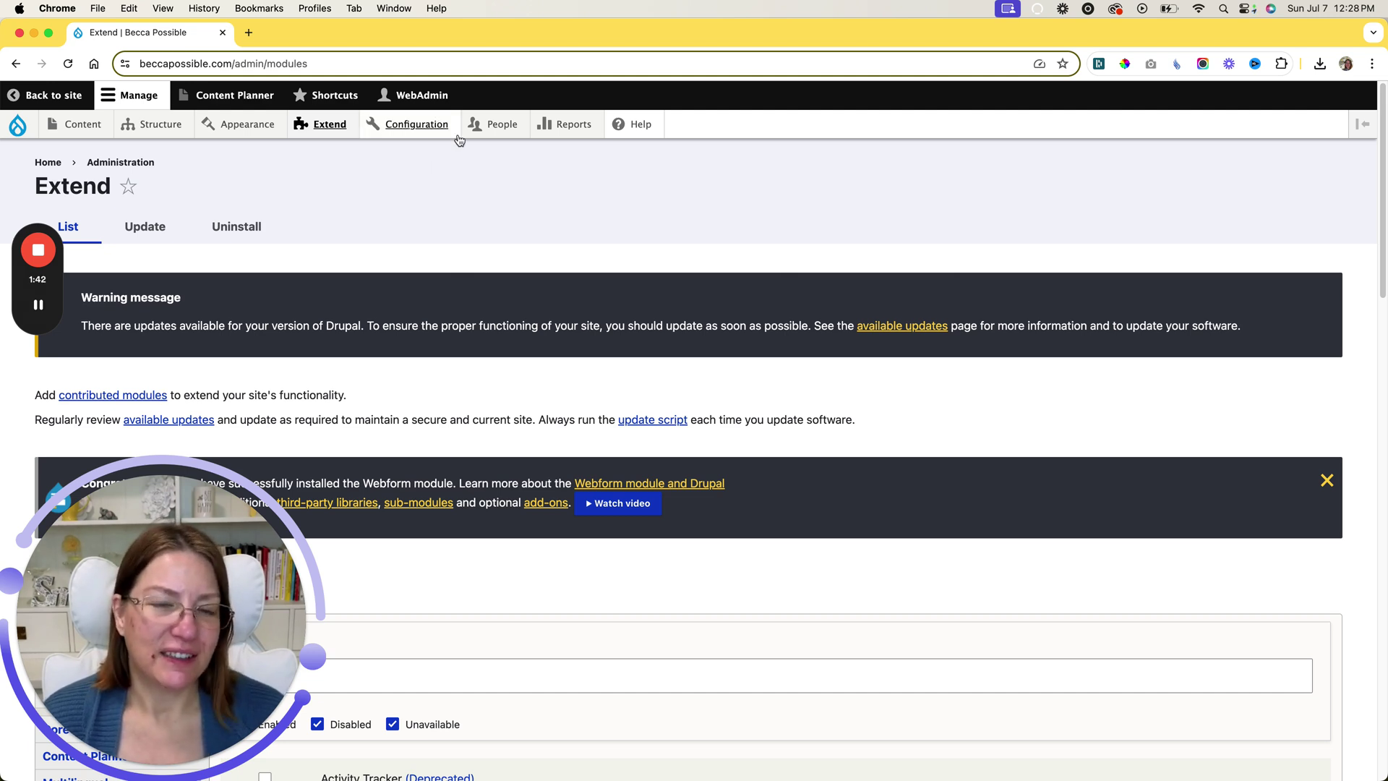
# - Open the Workflows configuration page
pyautogui.moveTo(441, 126)
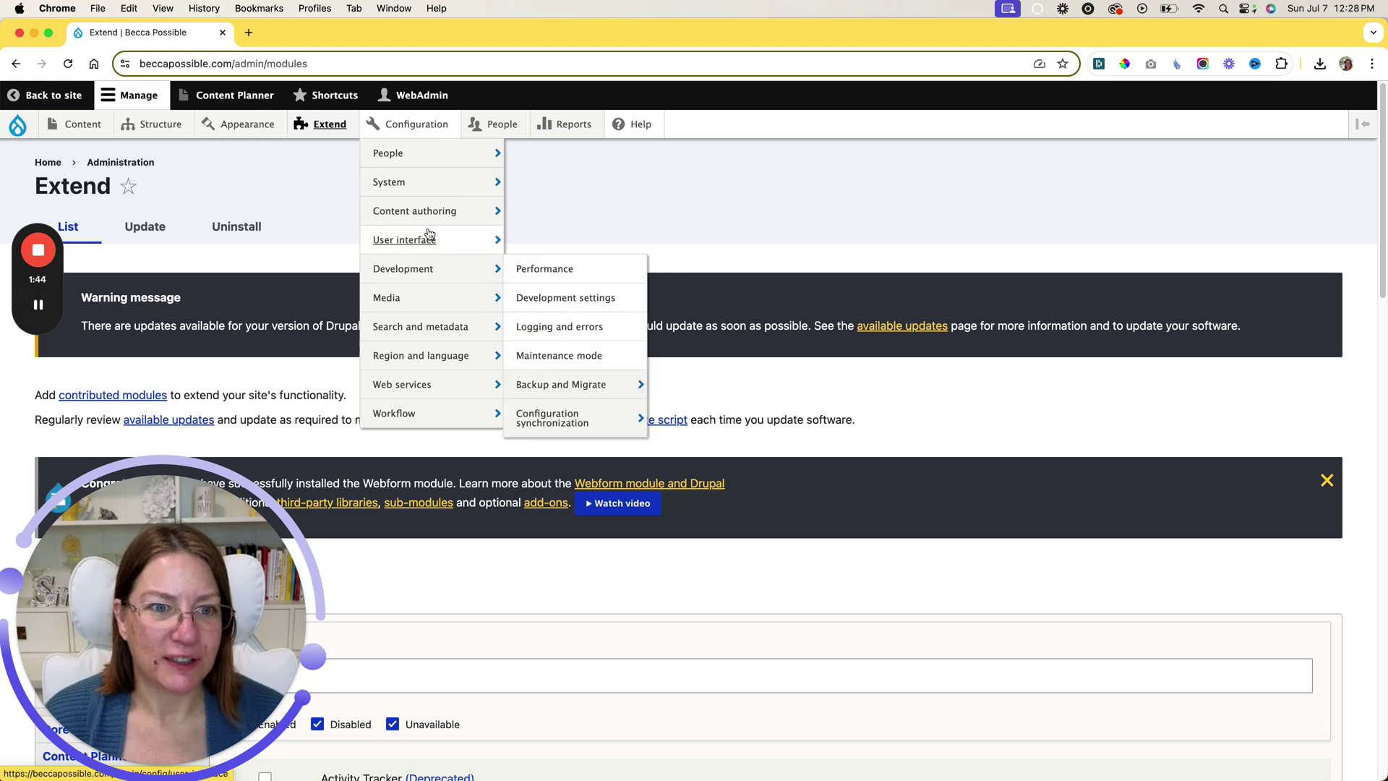
pyautogui.moveTo(416, 189)
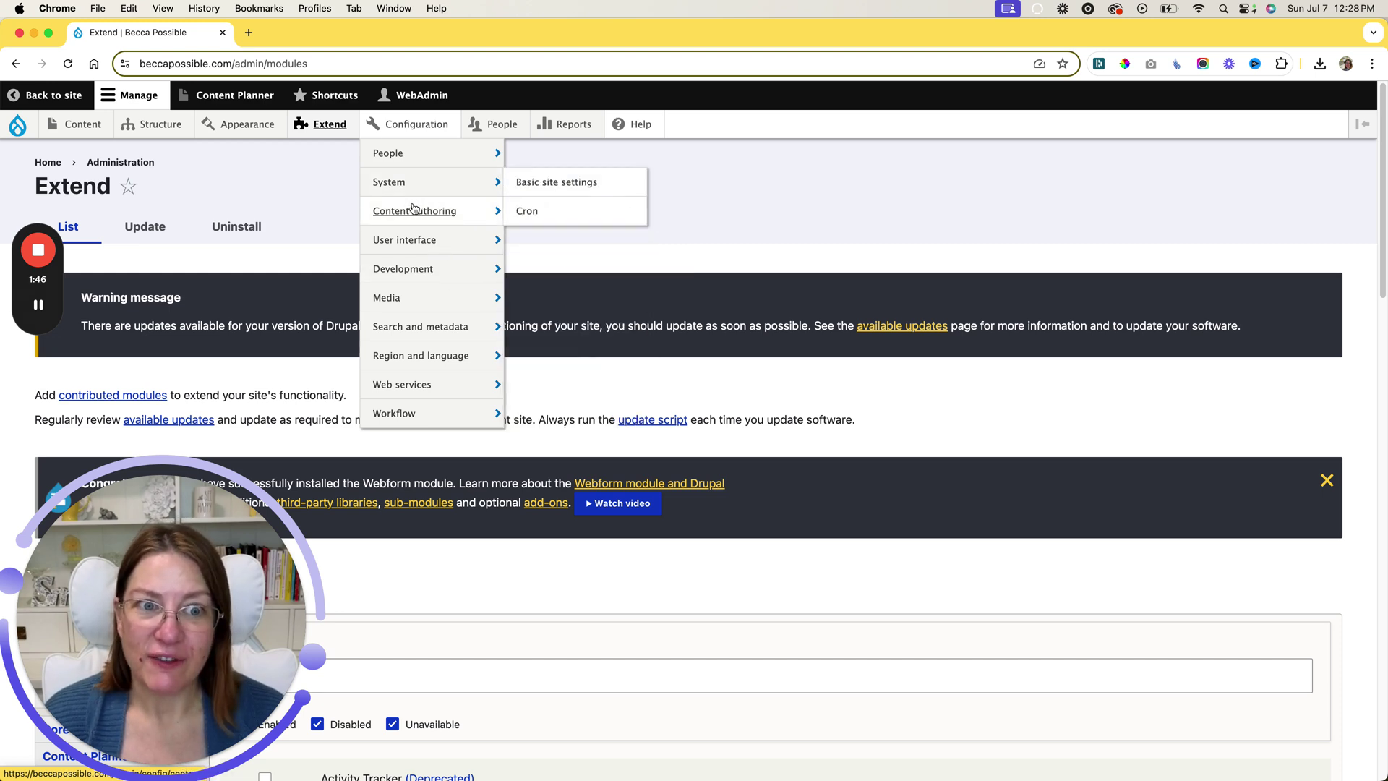
pyautogui.moveTo(412, 244)
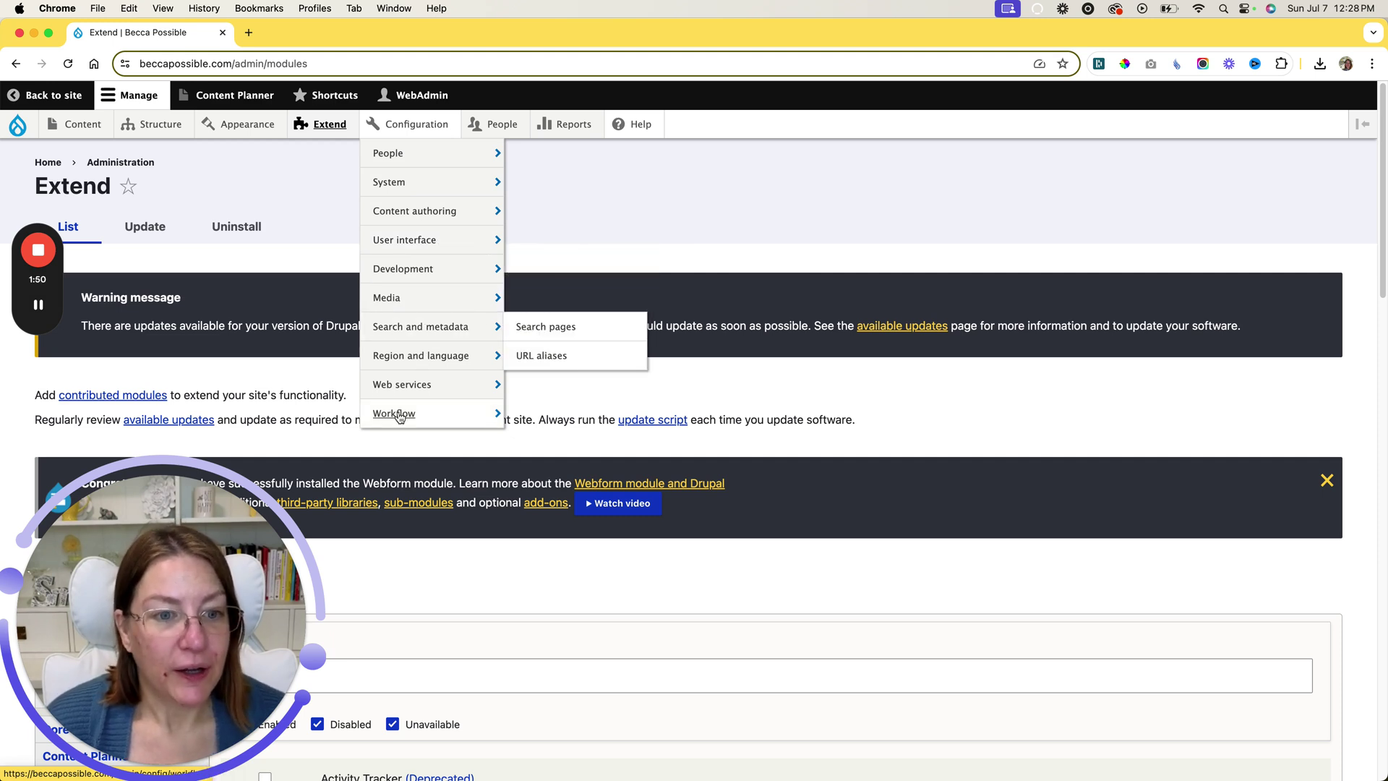
pyautogui.moveTo(400, 418)
pyautogui.click(561, 419)
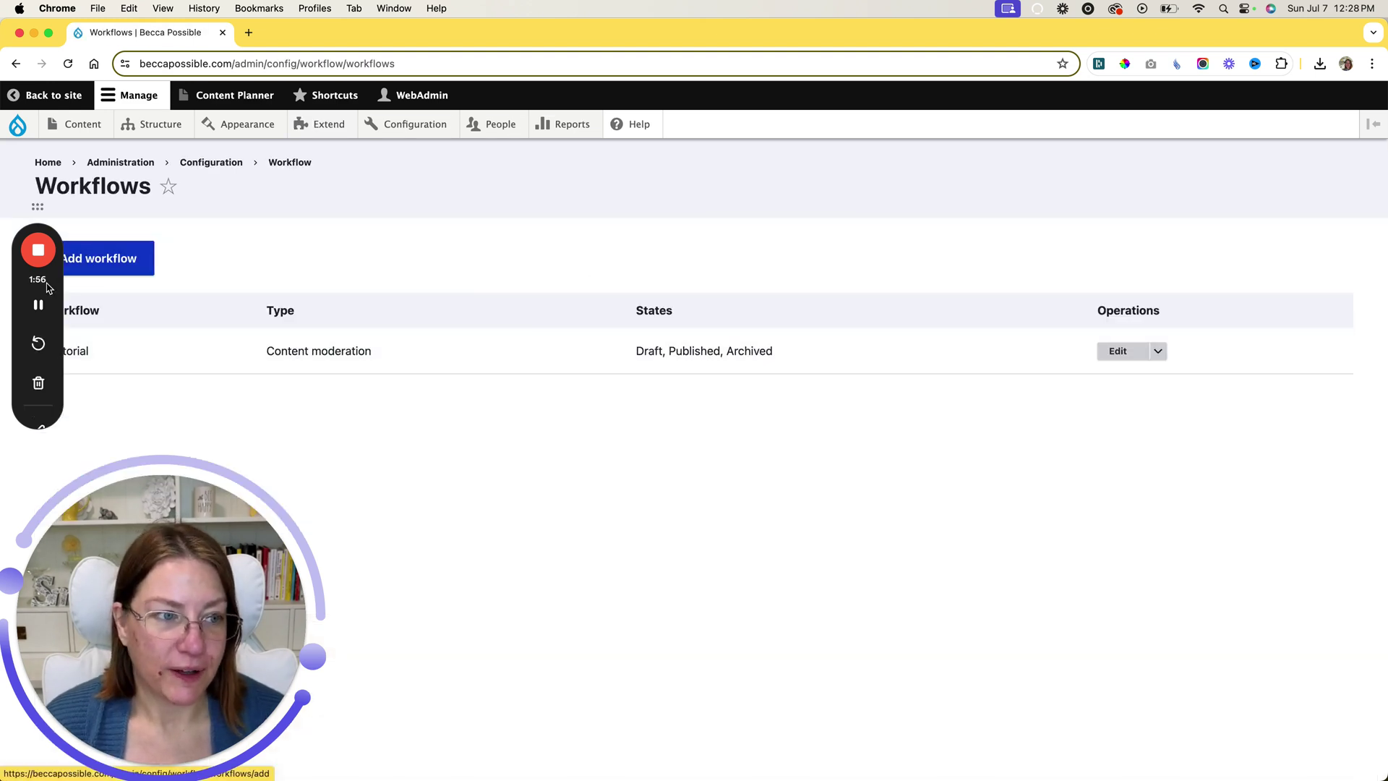
pyautogui.click(38, 199)
pyautogui.moveTo(38, 198); pyautogui.dragTo(1364, 67)
pyautogui.moveTo(276, 494); pyautogui.dragTo(1292, 518)
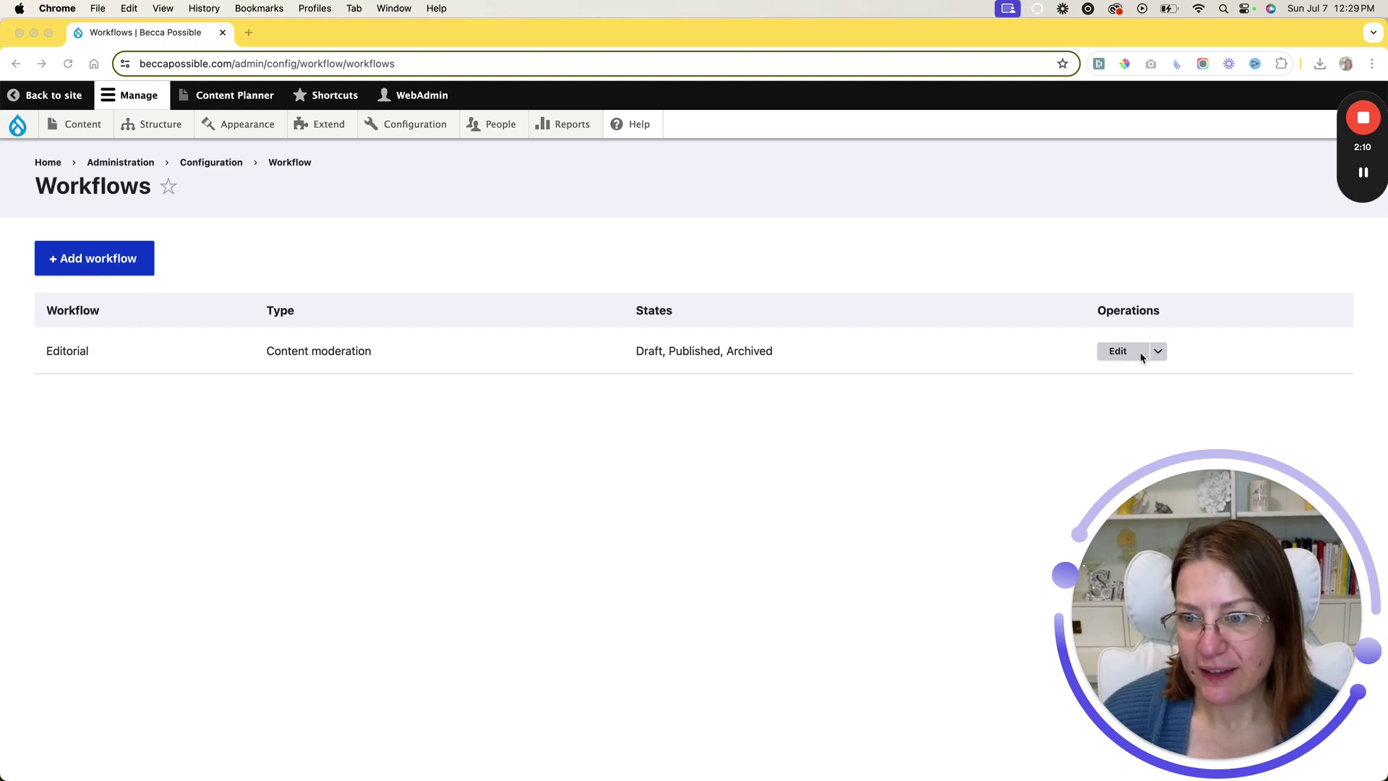
# - Open the Editorial workflow for editing and review its states, transitions and the items it applies to
pyautogui.click(1118, 350)
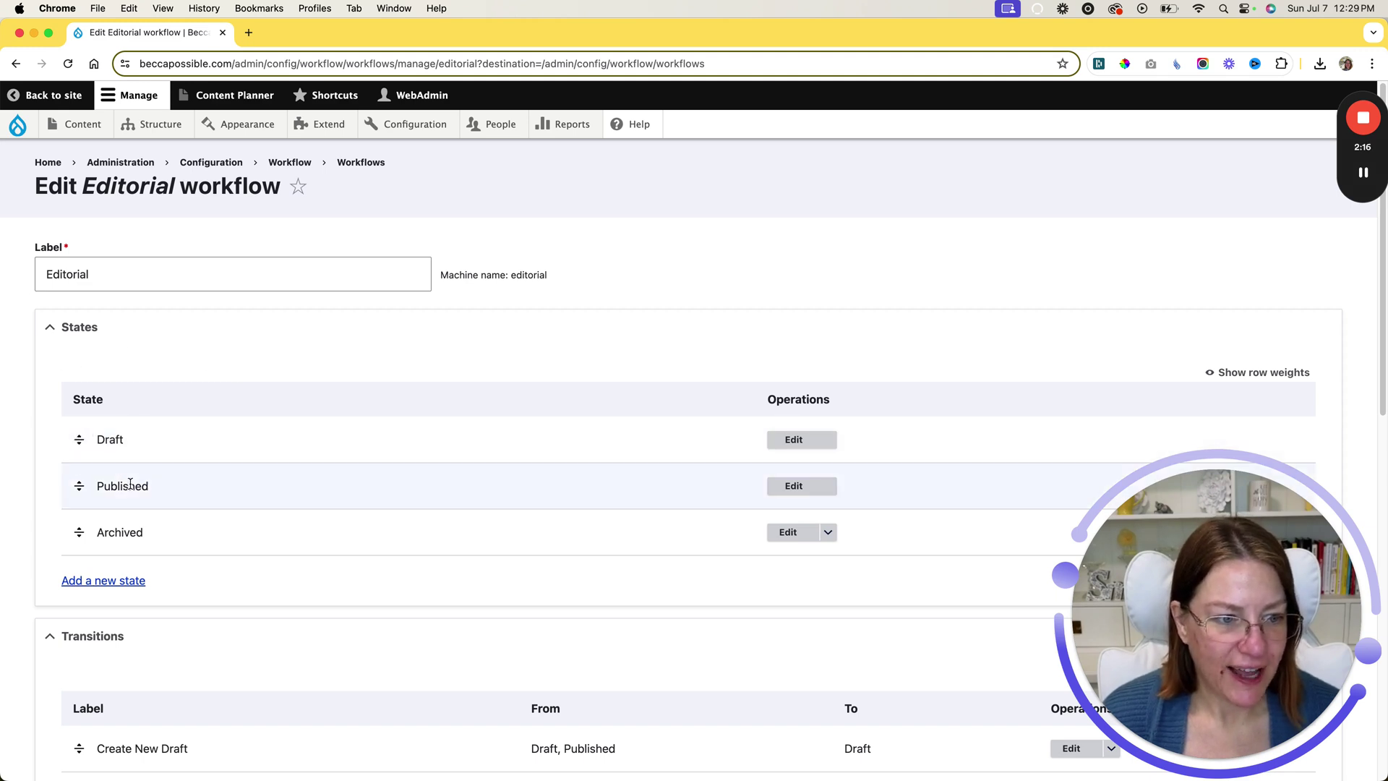
pyautogui.scroll(-1, 179, 538)
pyautogui.scroll(-5, 177, 532)
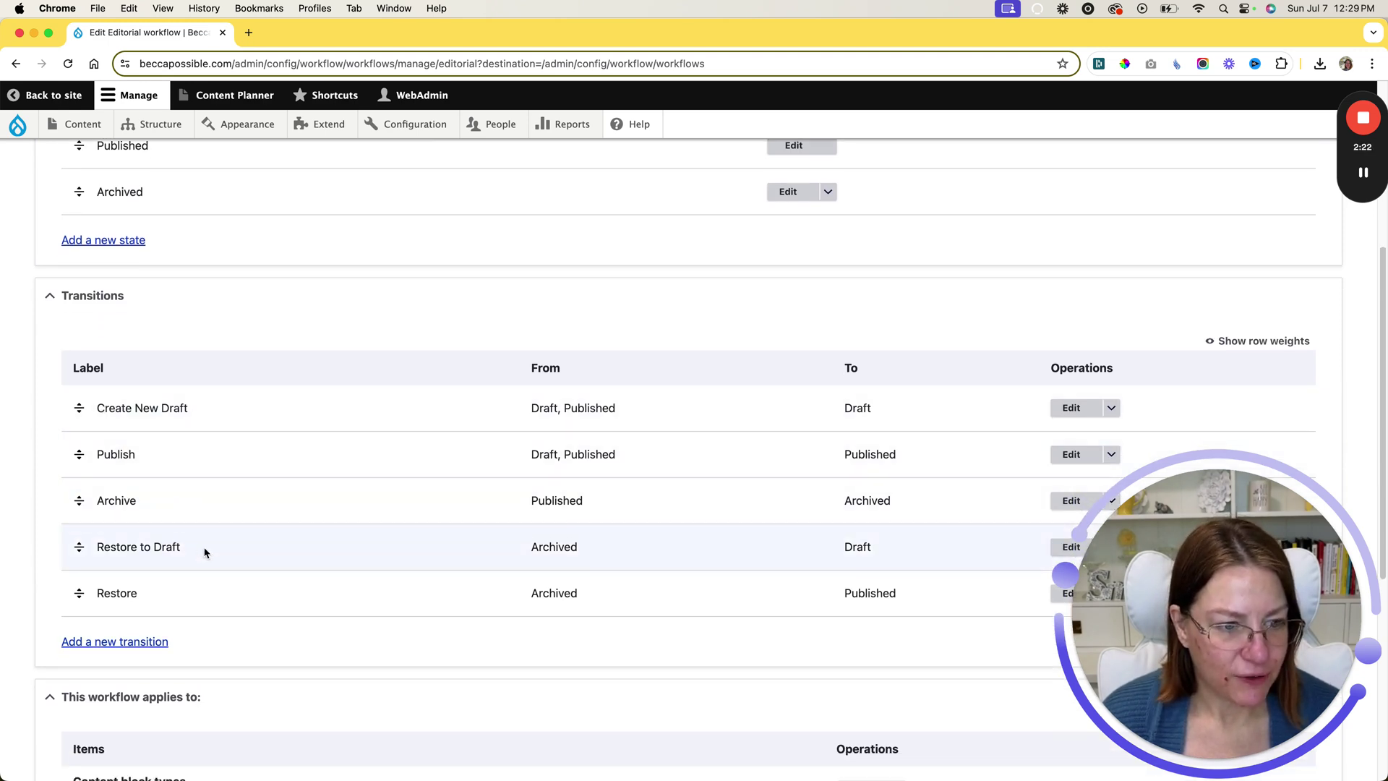
pyautogui.scroll(-6, 219, 594)
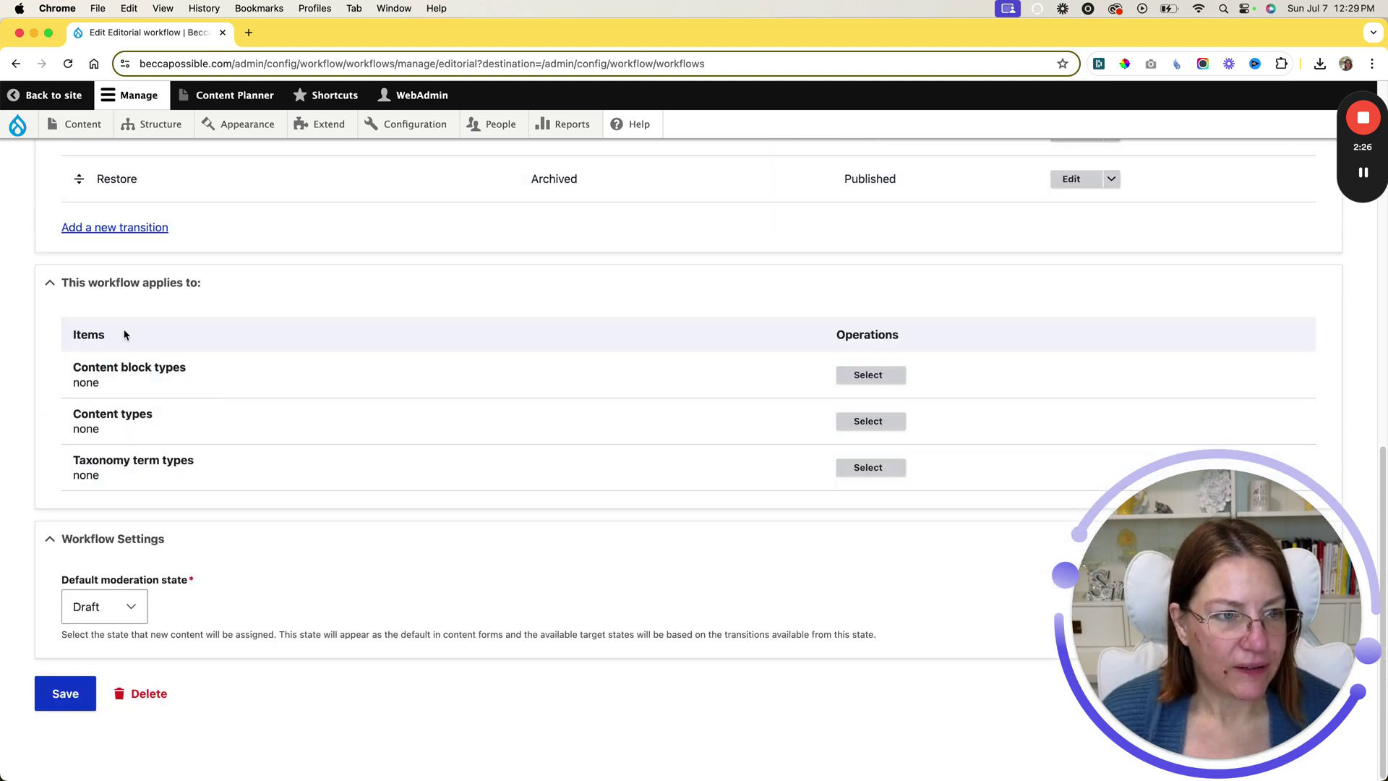
# - Apply the Editorial workflow to all block types and save the selection
pyautogui.click(868, 375)
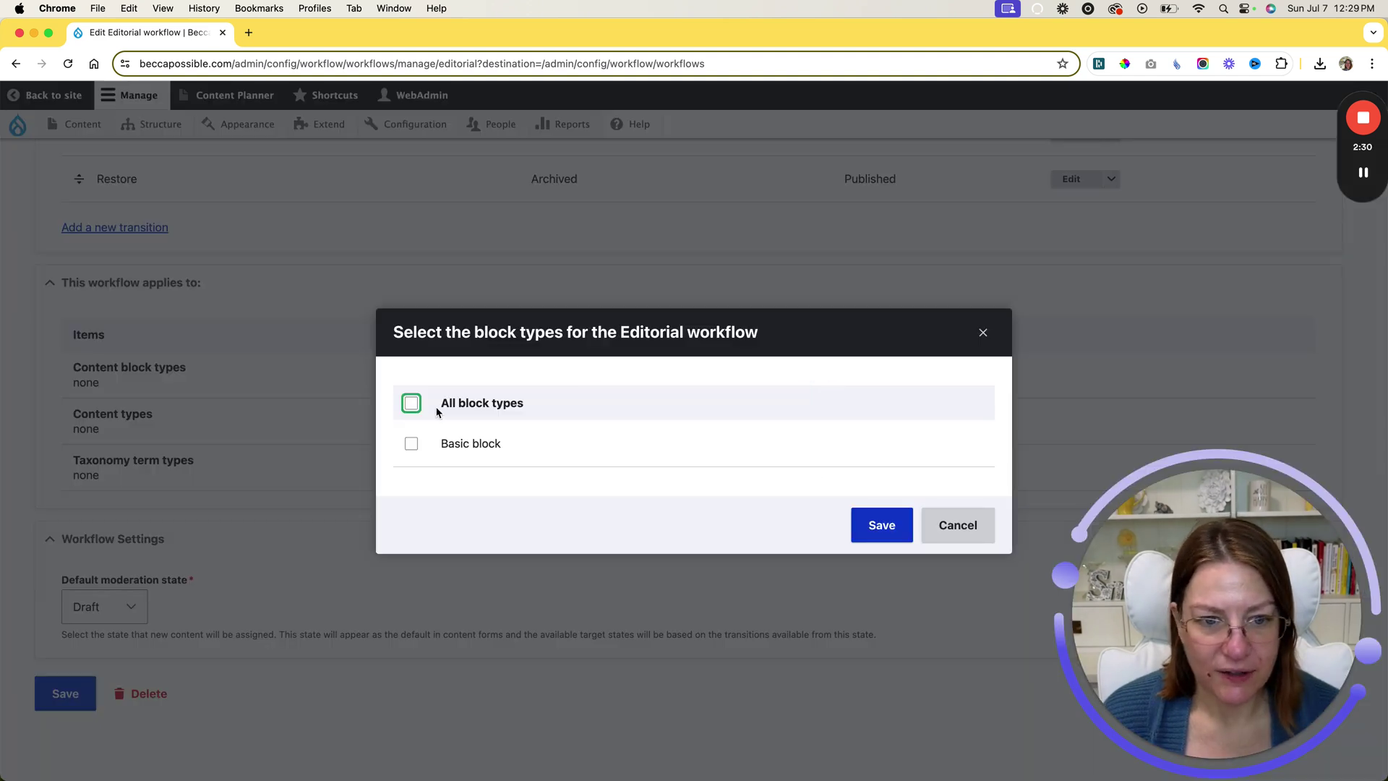
pyautogui.click(411, 403)
pyautogui.click(880, 522)
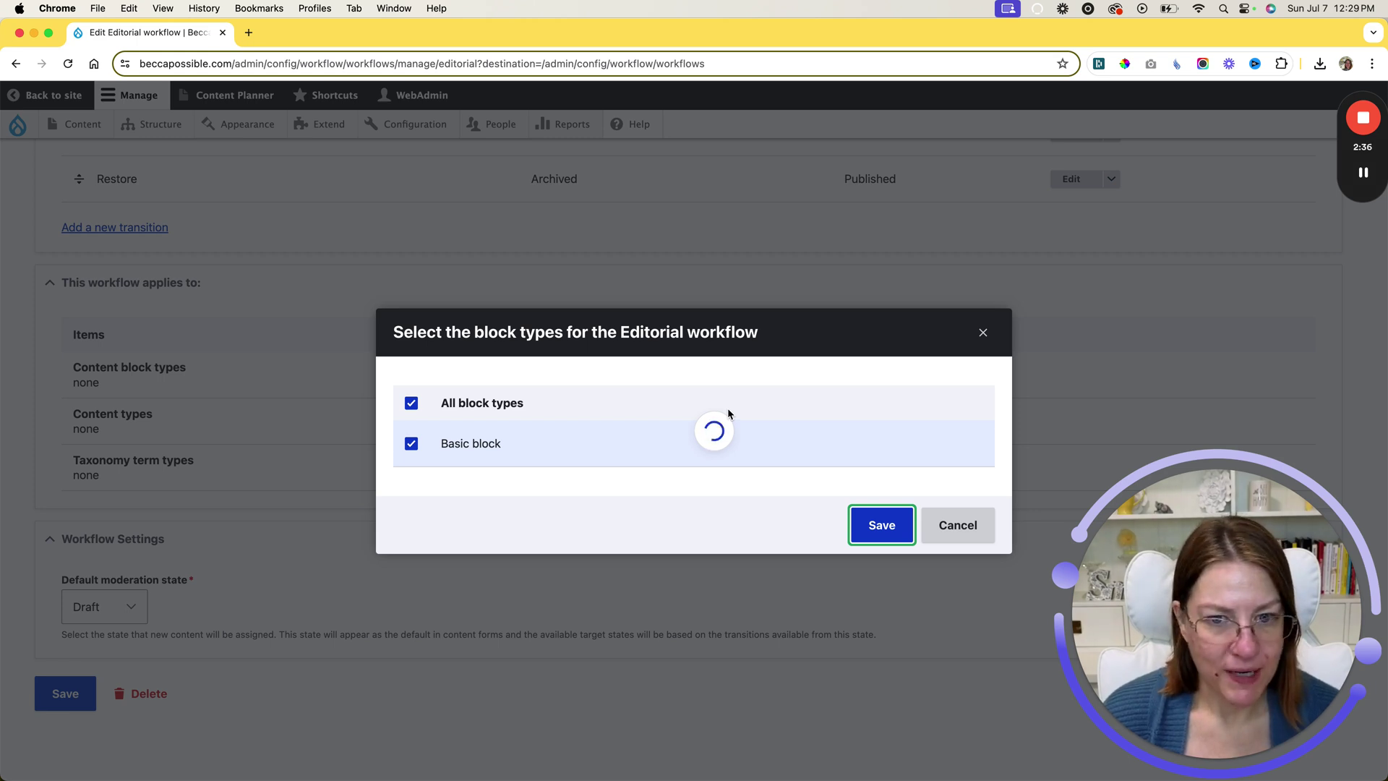
# - Apply the Editorial workflow to all content types, covering Blog Article and Basic page, and save the selection
pyautogui.press('Tab')
pyautogui.press('Return')
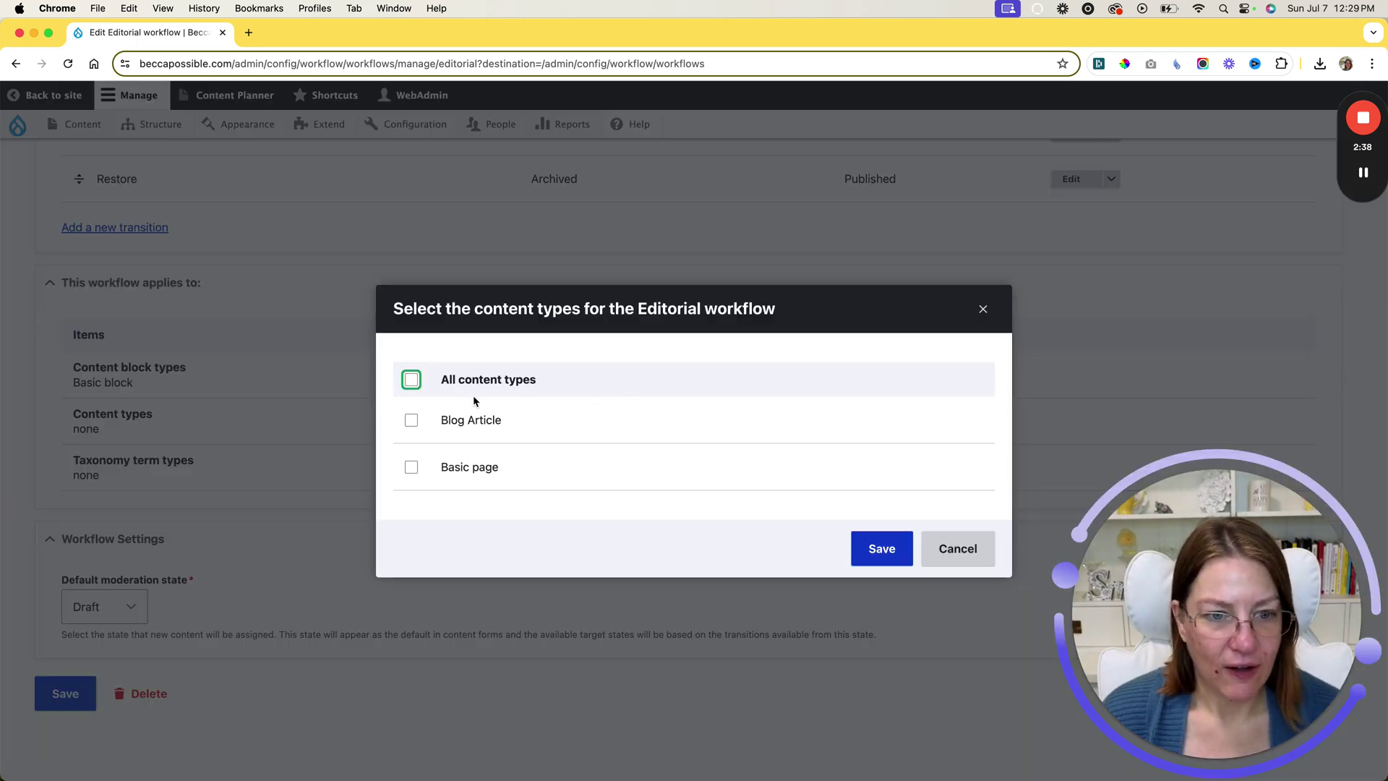
pyautogui.click(413, 379)
pyautogui.click(882, 544)
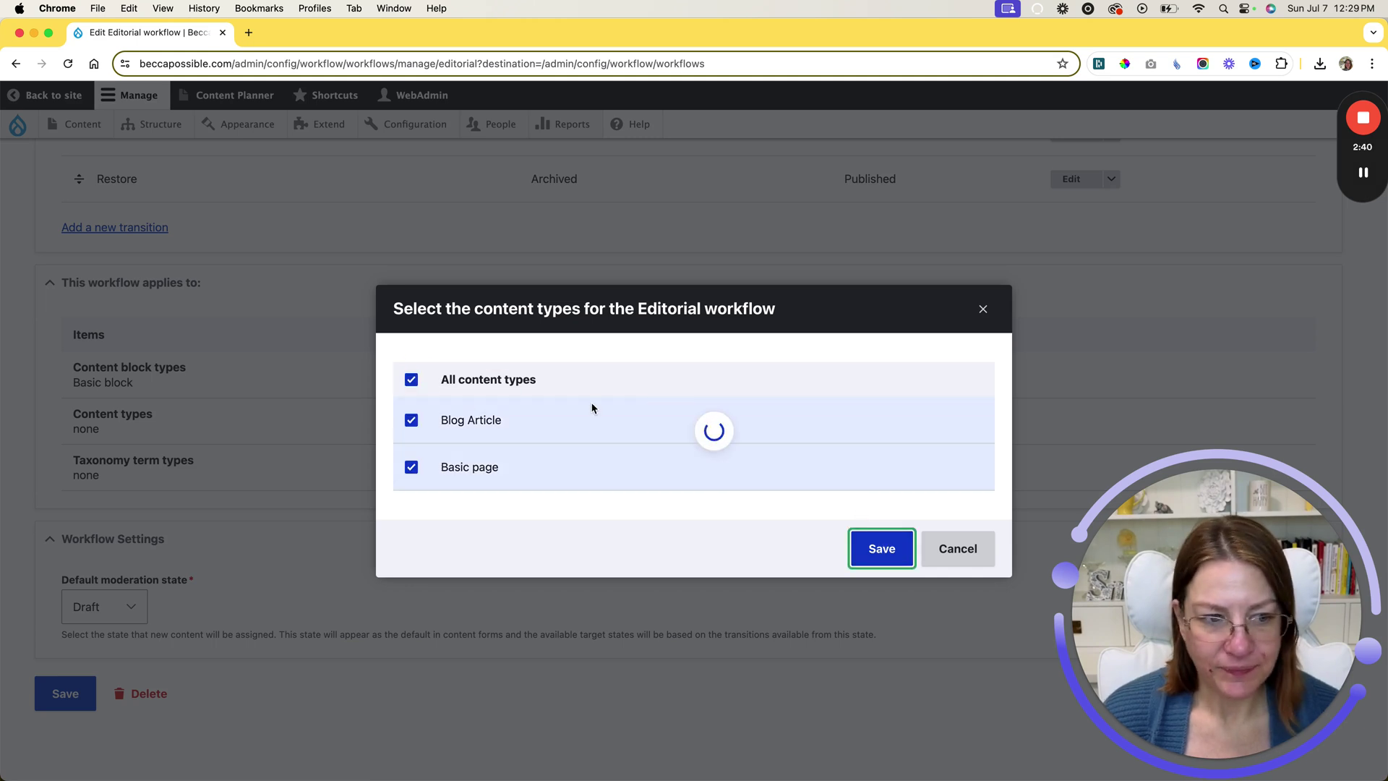
# - Apply the Editorial workflow to the Tags taxonomy term type and save the selection
pyautogui.press('Tab')
pyautogui.press('Return')
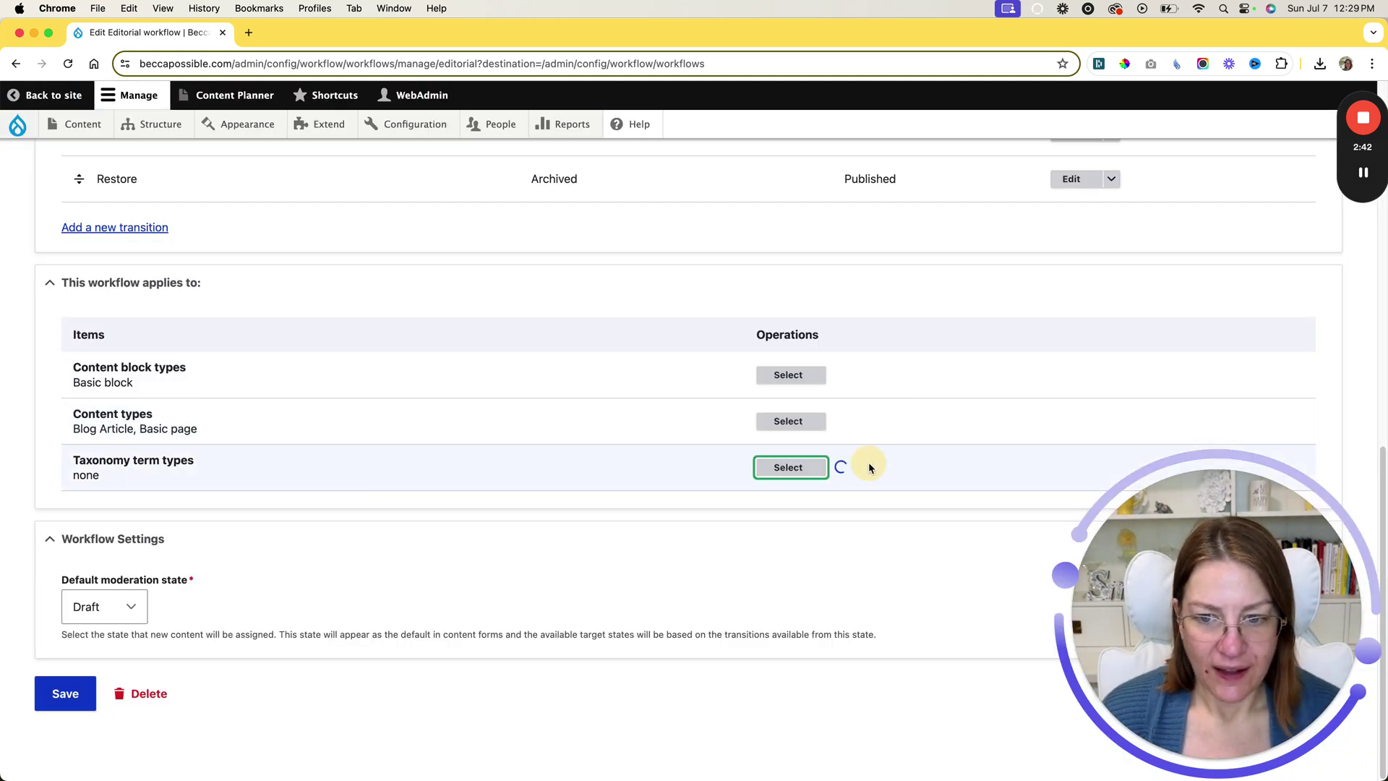
pyautogui.click(605, 448)
pyautogui.click(872, 522)
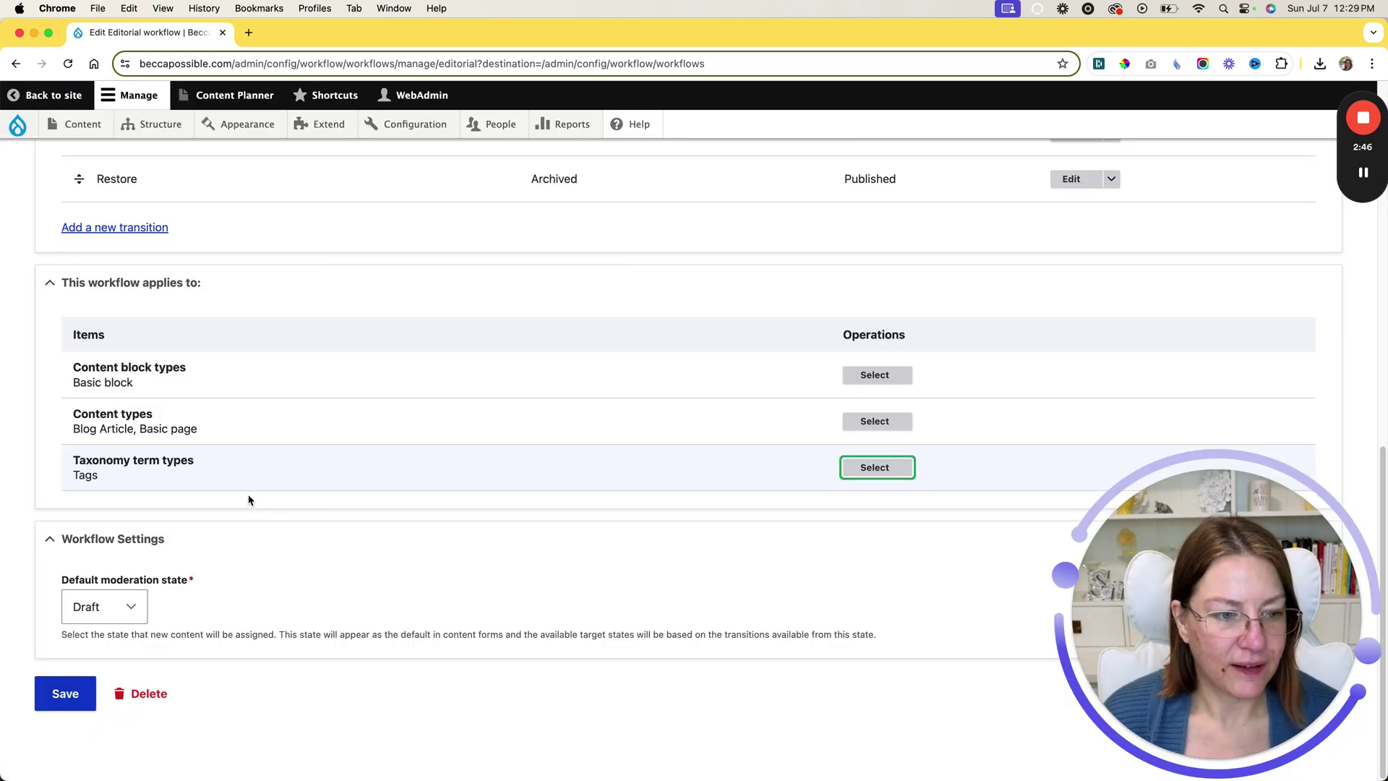
# - Keep Draft as the default moderation state and save the Editorial workflow
pyautogui.click(126, 606)
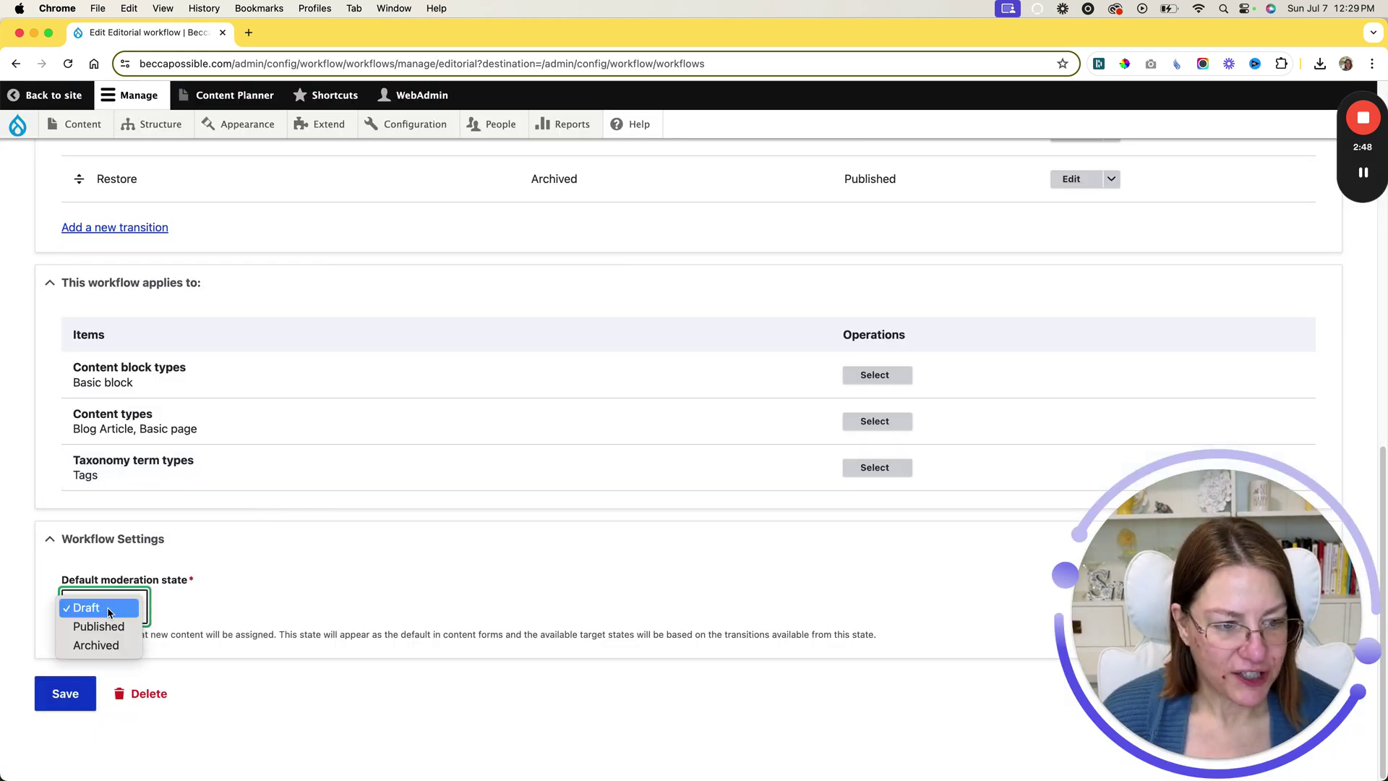
pyautogui.click(164, 606)
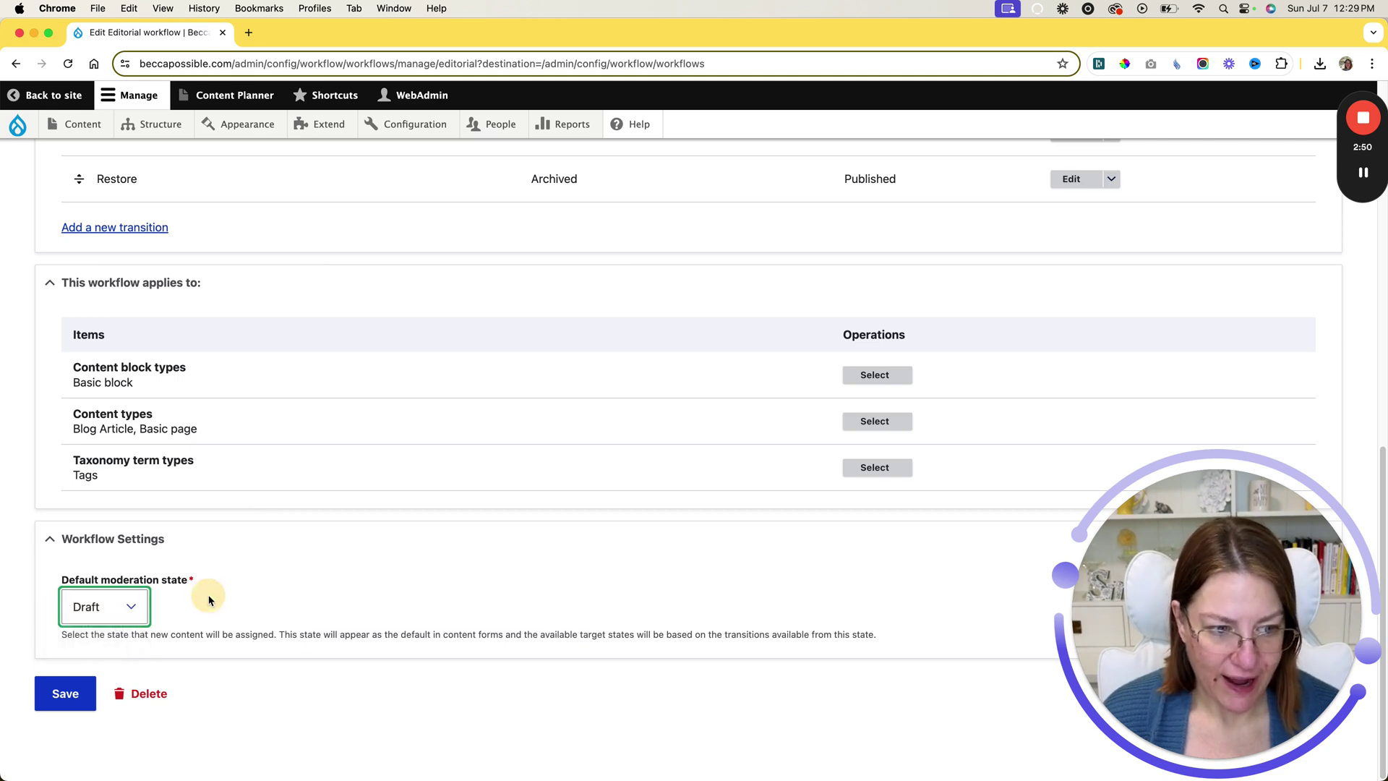
pyautogui.click(65, 696)
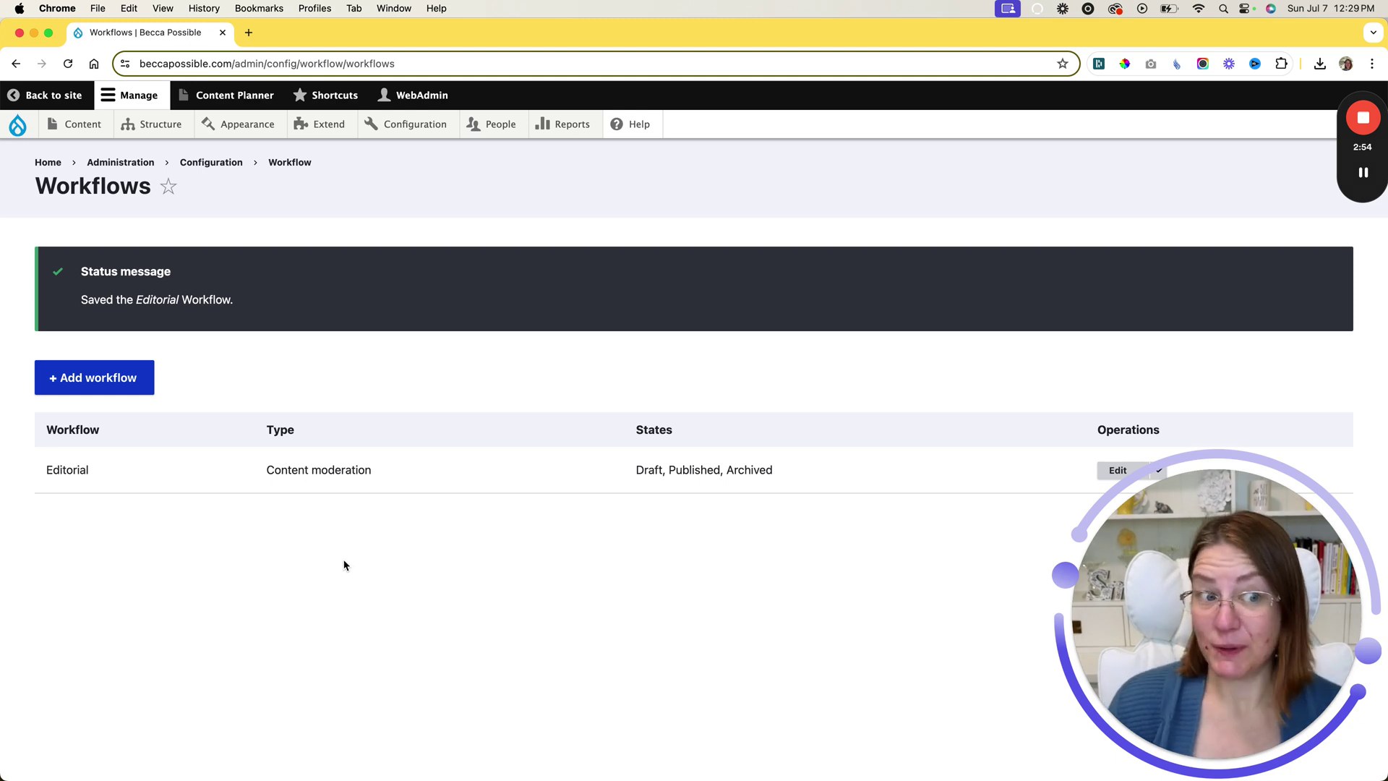
# - Open the settings of the Content Planner dashboard
pyautogui.click(233, 97)
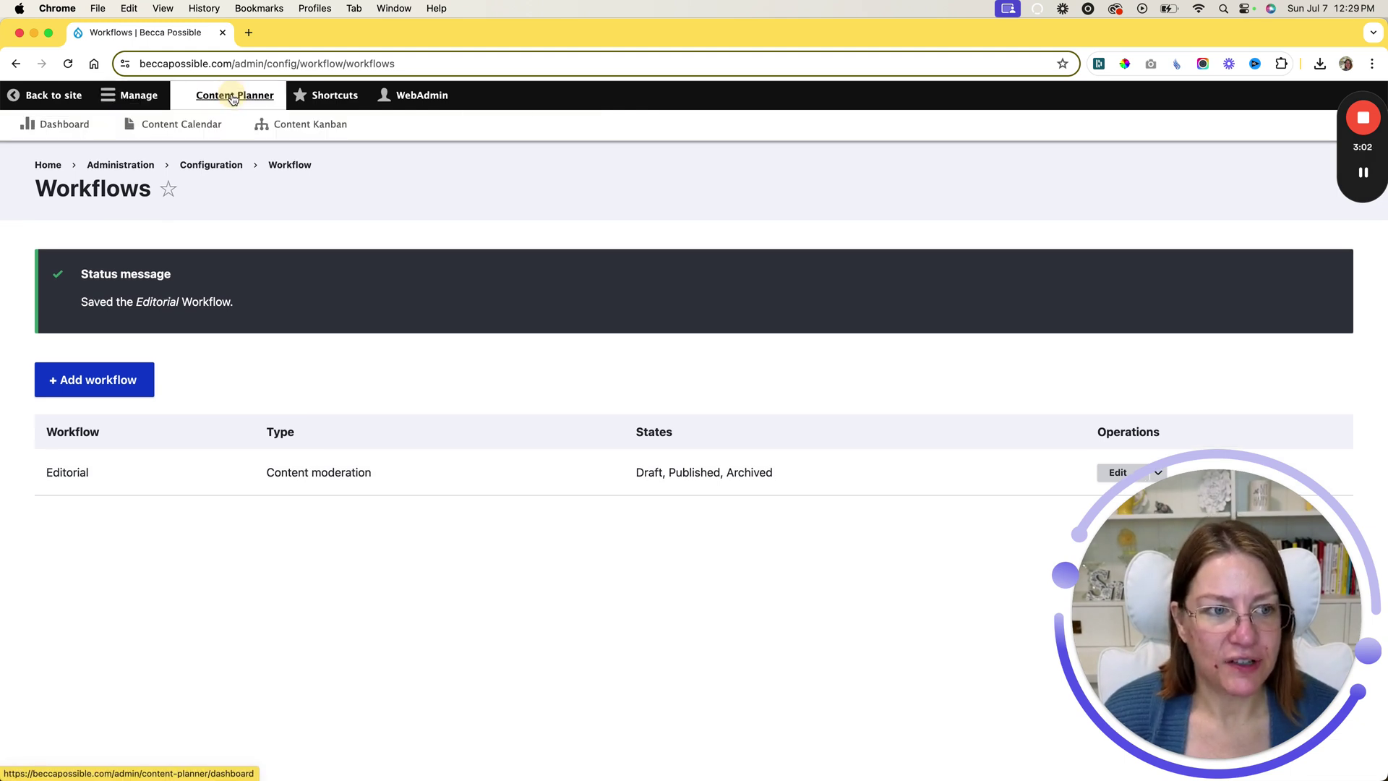
pyautogui.click(75, 132)
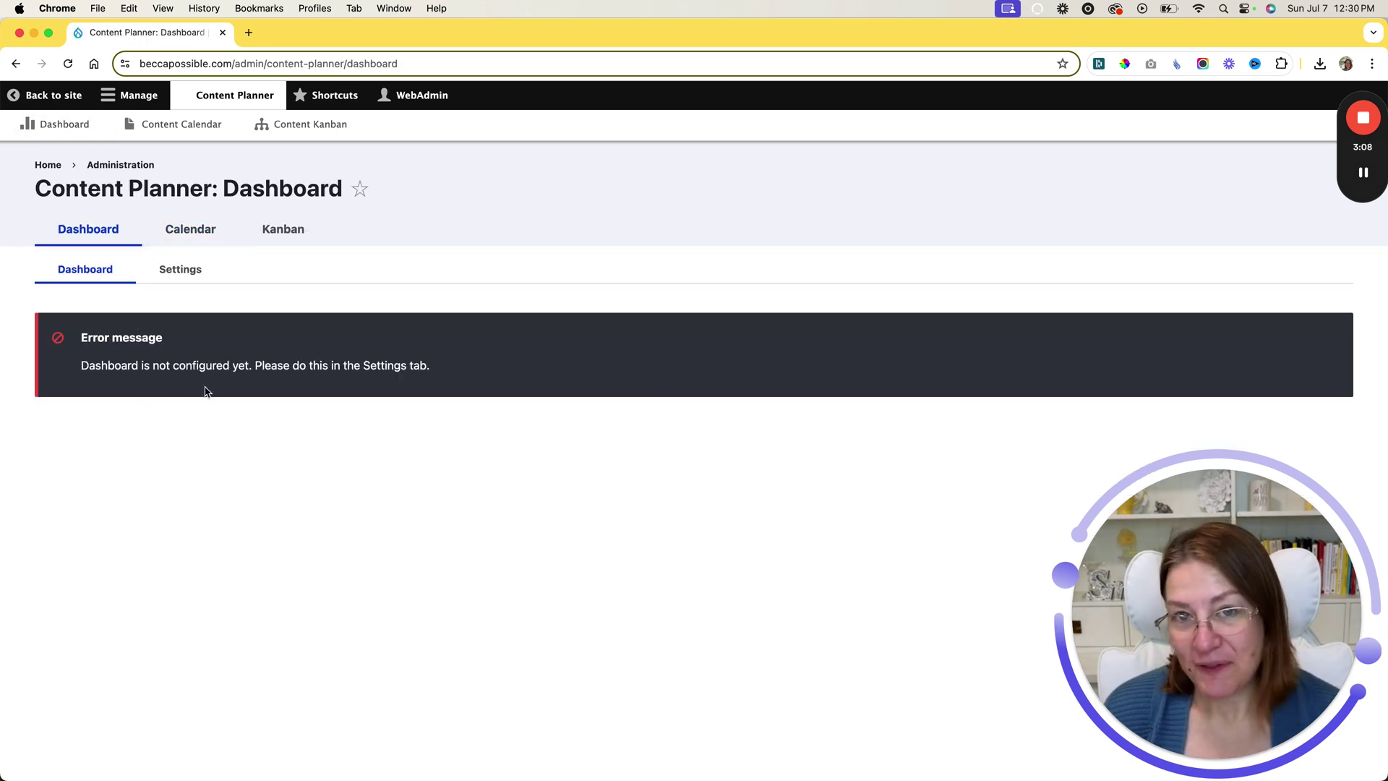
pyautogui.click(206, 276)
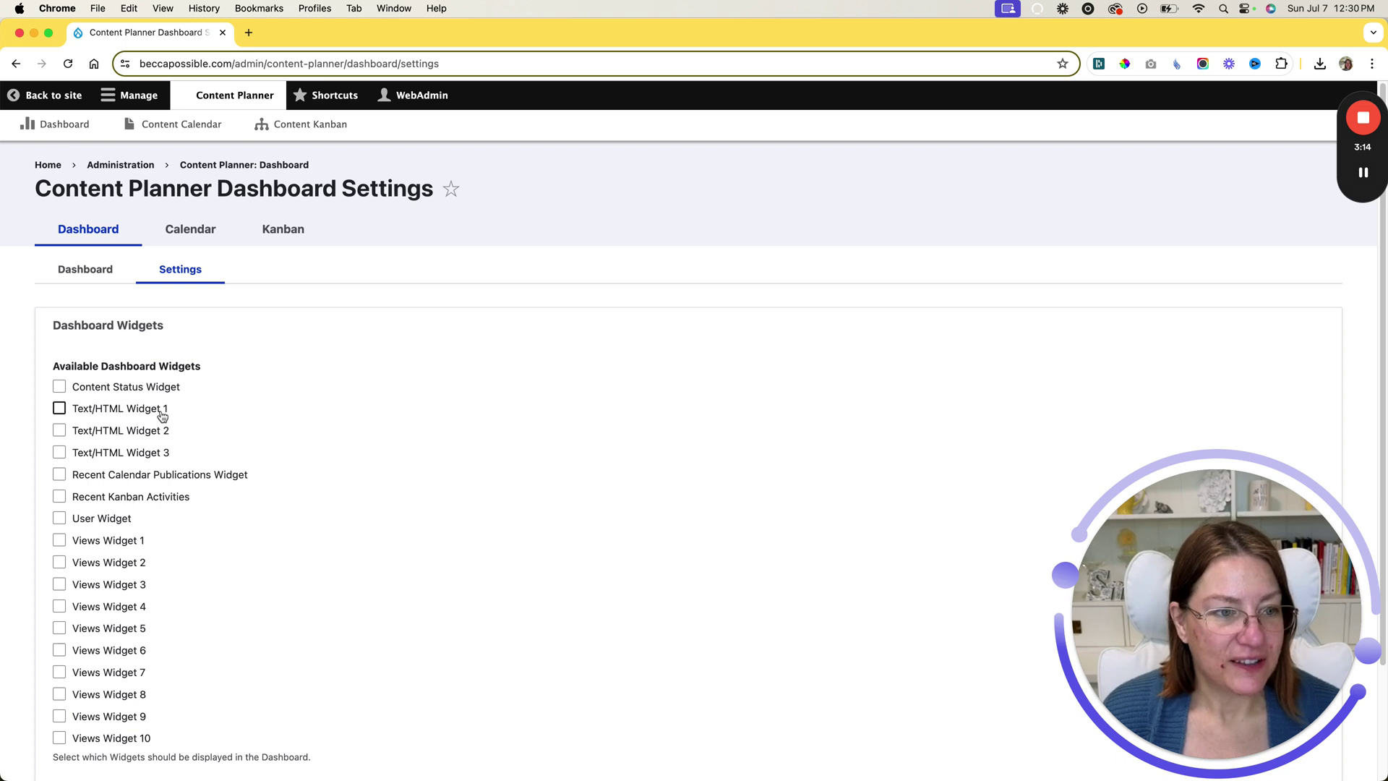
# - Enable every available dashboard widget, from Content Status Widget to Views Widget 10, and save the configuration
pyautogui.scroll(-3, 161, 403)
pyautogui.click(59, 251)
pyautogui.click(60, 273)
pyautogui.click(59, 294)
pyautogui.click(59, 317)
pyautogui.click(59, 339)
pyautogui.click(60, 361)
pyautogui.click(59, 383)
pyautogui.click(60, 404)
pyautogui.click(60, 427)
pyautogui.click(59, 449)
pyautogui.click(59, 470)
pyautogui.click(59, 493)
pyautogui.click(59, 514)
pyautogui.click(59, 537)
pyautogui.click(59, 559)
pyautogui.click(59, 583)
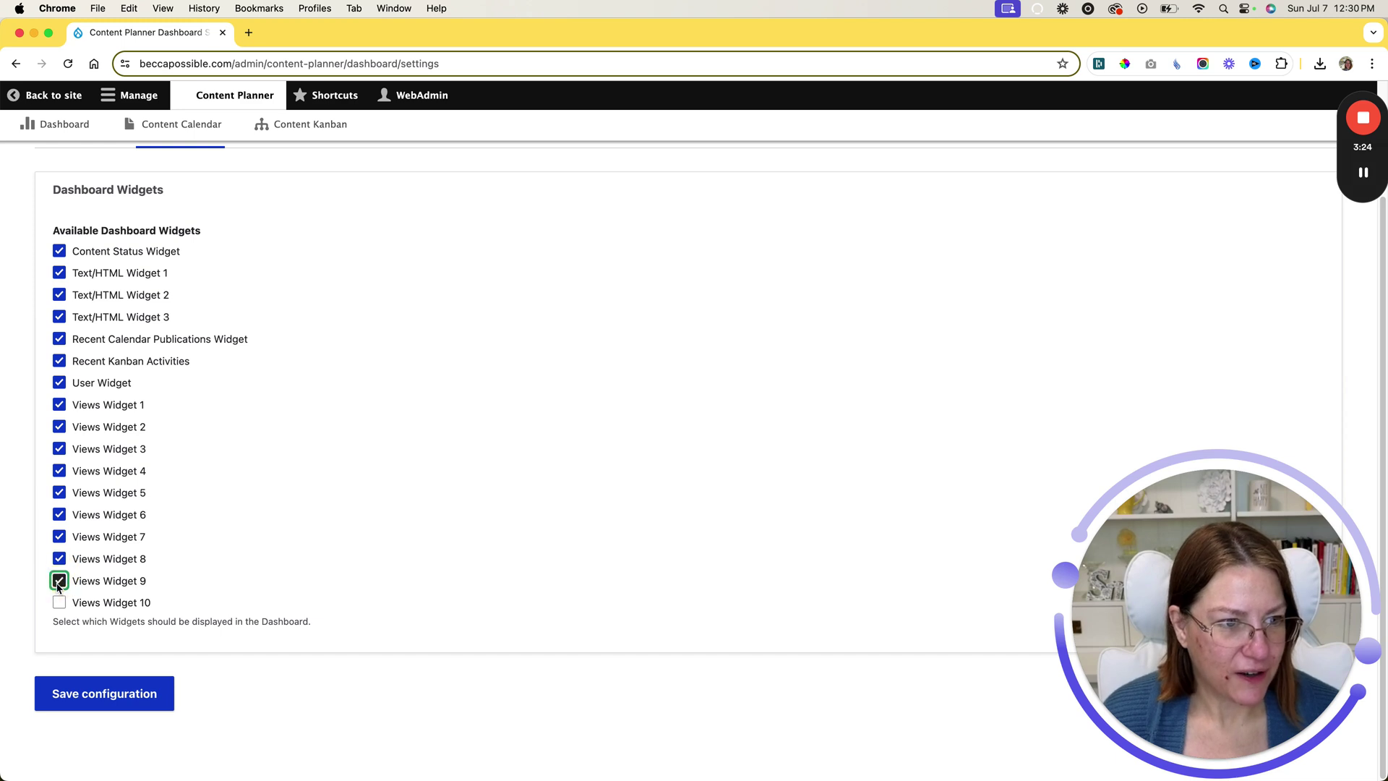
pyautogui.click(59, 603)
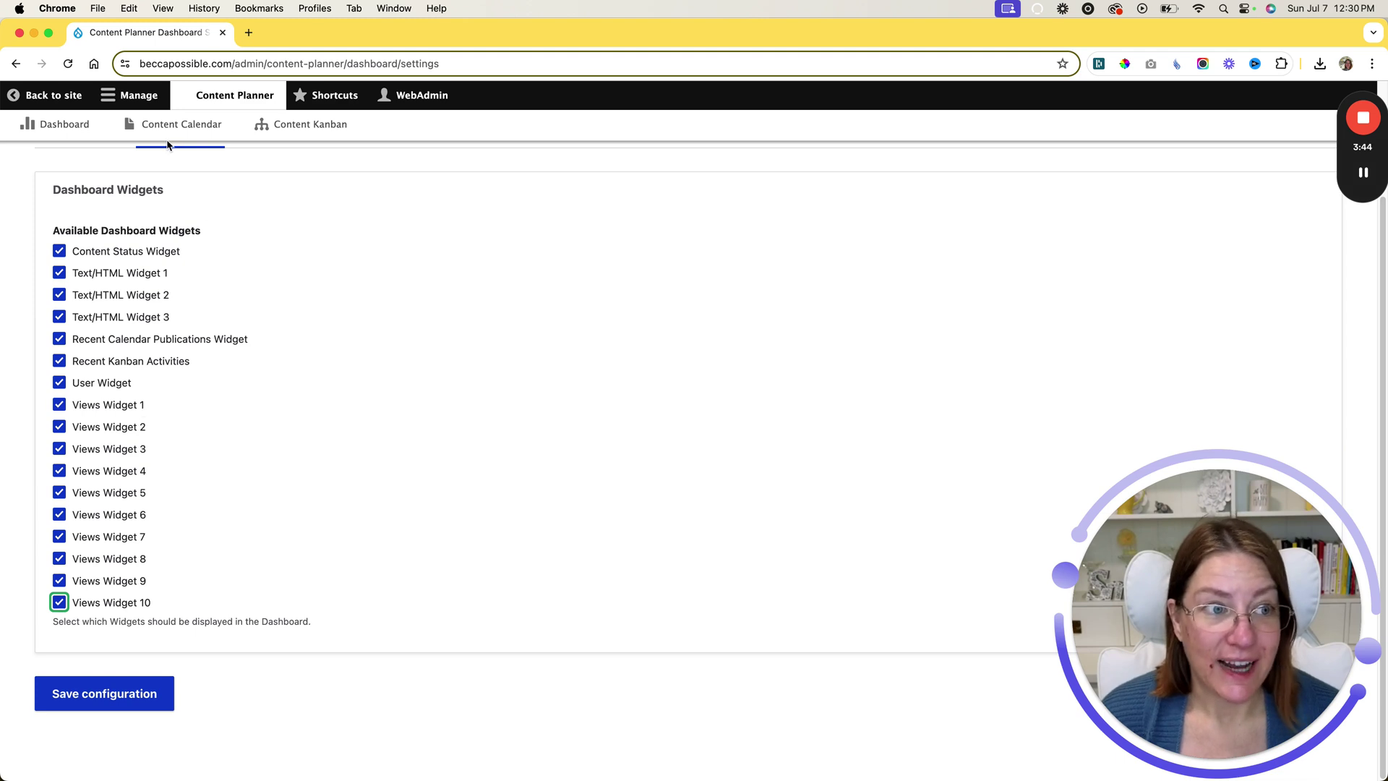
pyautogui.click(108, 694)
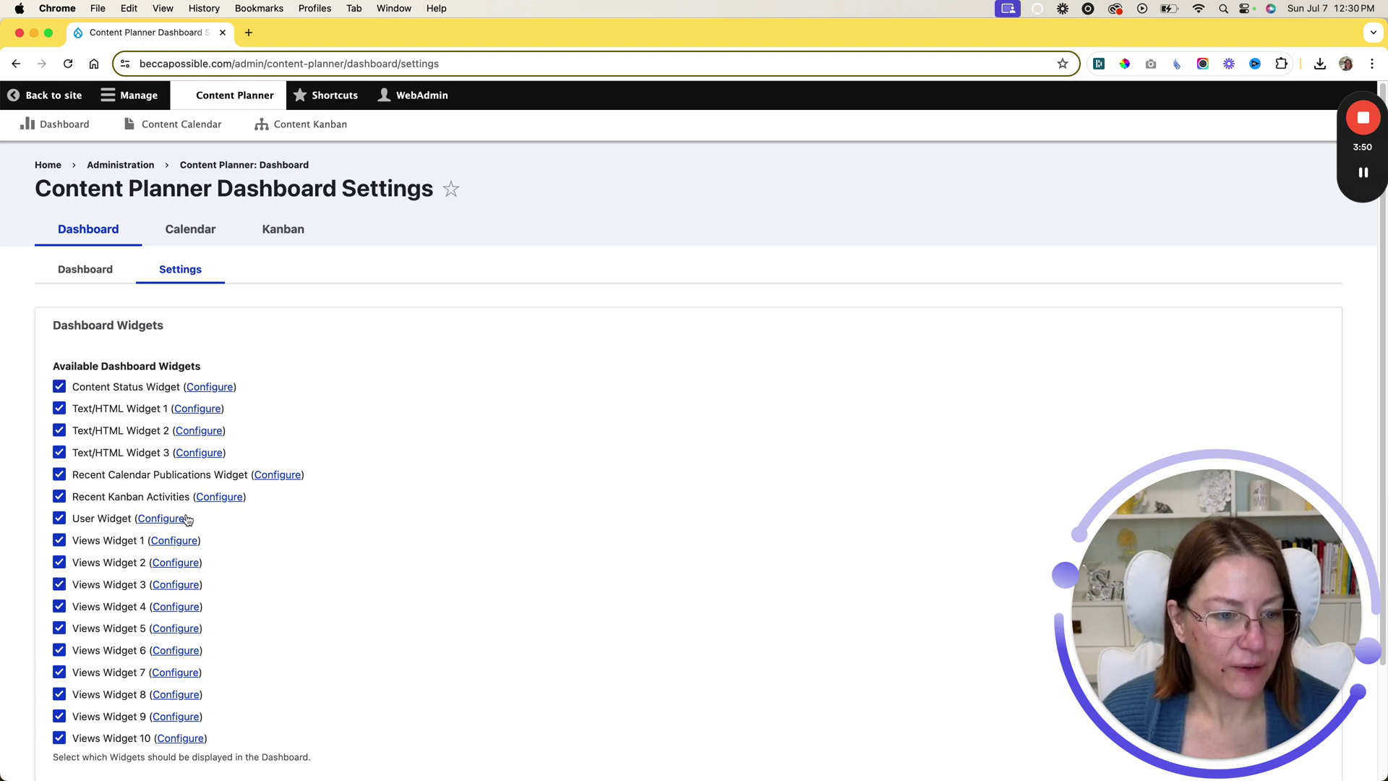
# - Review the Content Status Widget's title, workflow and role options, then return to the dashboard settings without changing them
pyautogui.click(210, 387)
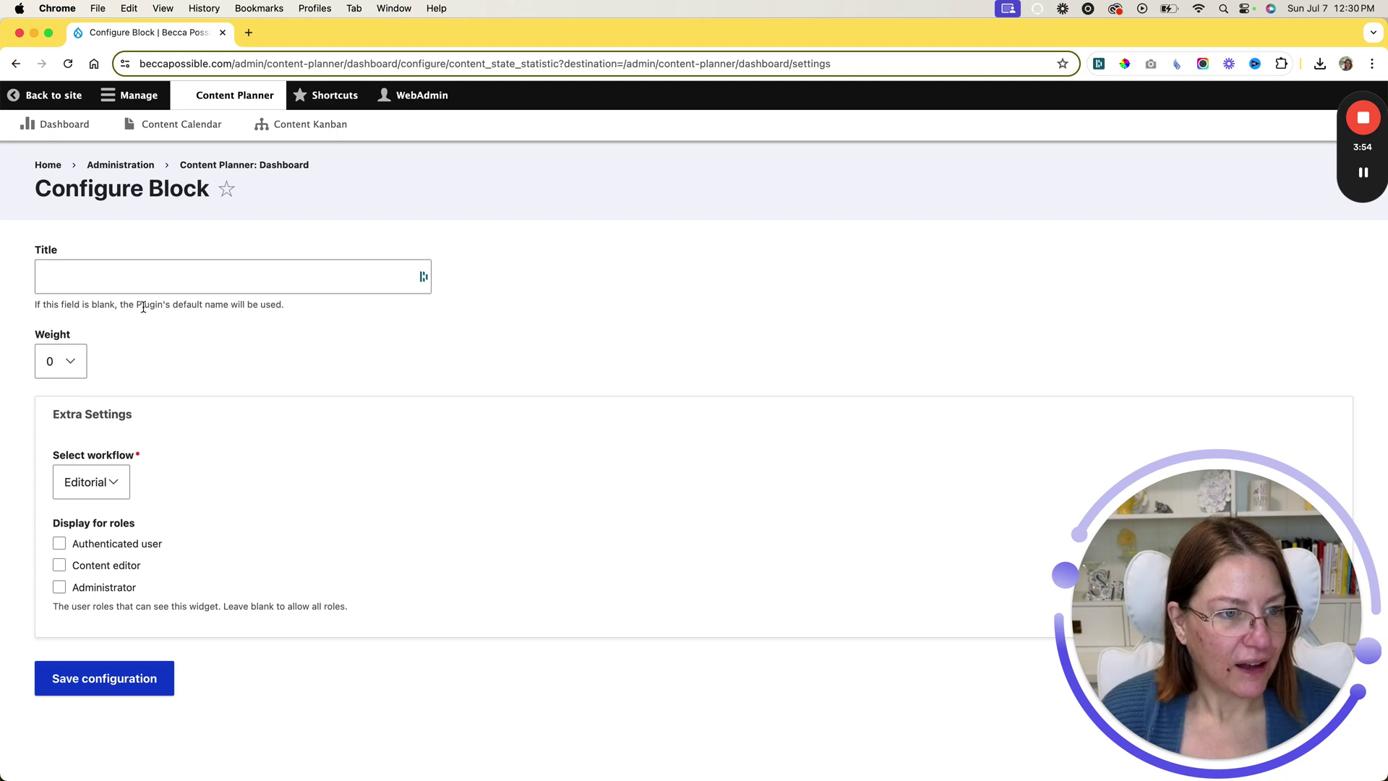
pyautogui.click(112, 489)
pyautogui.click(224, 467)
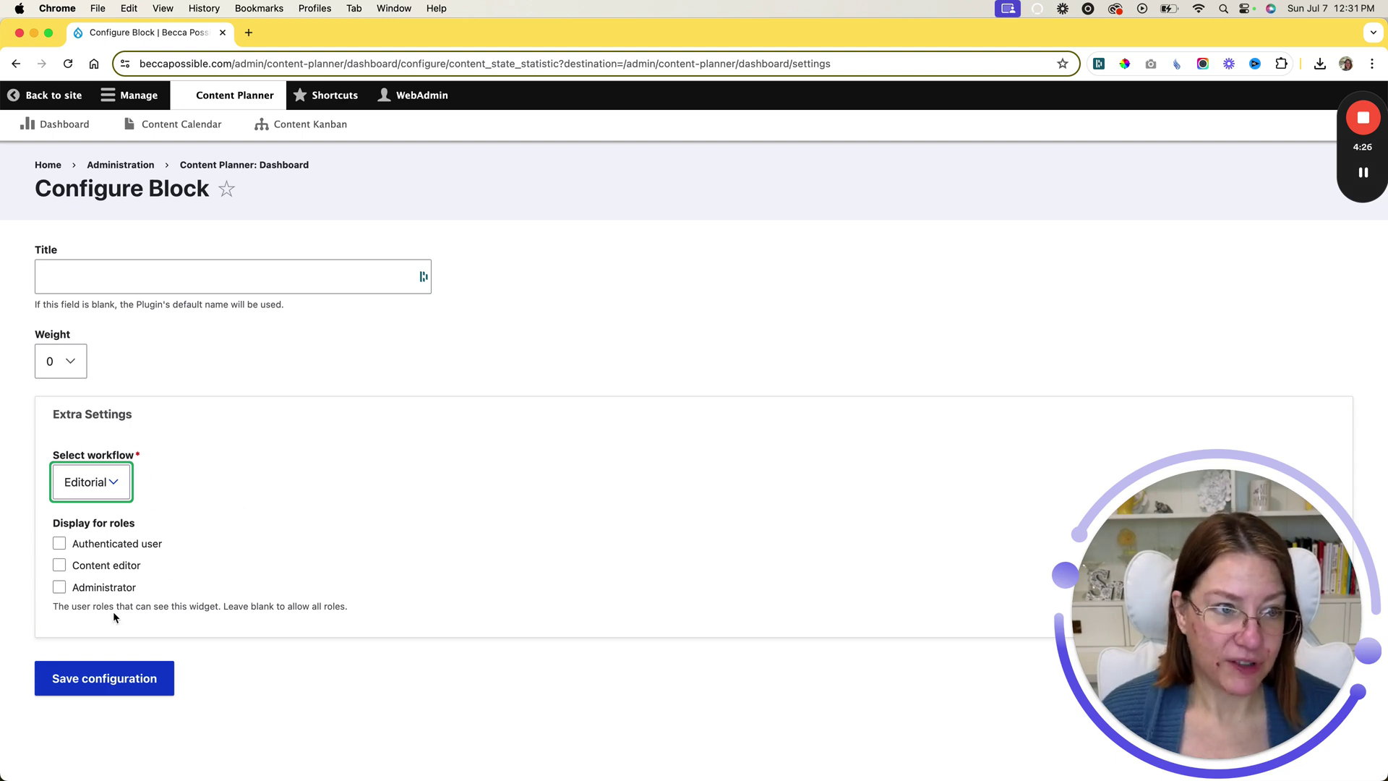
pyautogui.moveTo(134, 304); pyautogui.dragTo(249, 304)
pyautogui.click(259, 306)
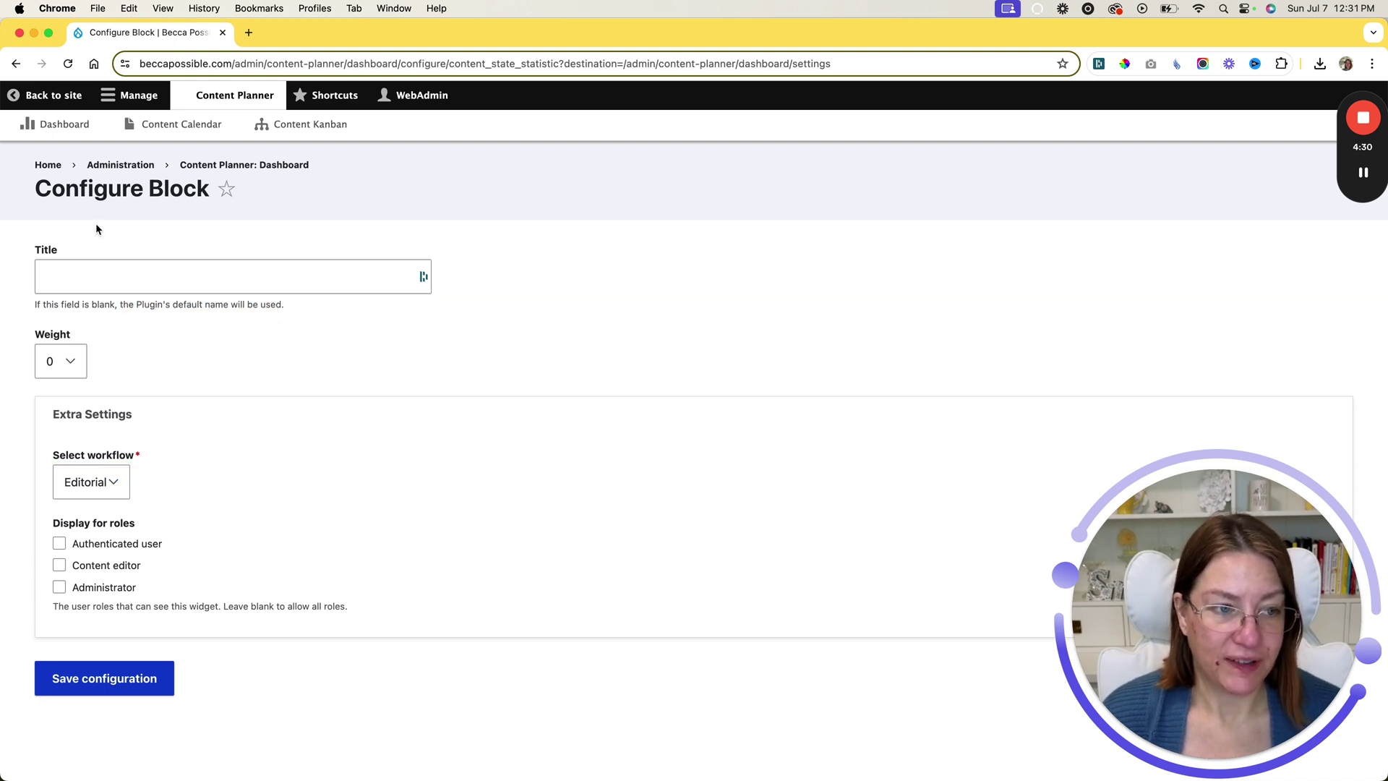
pyautogui.press('super+bracketleft')
# - Save the dashboard settings again with all widgets enabled
pyautogui.scroll(-3, 235, 352)
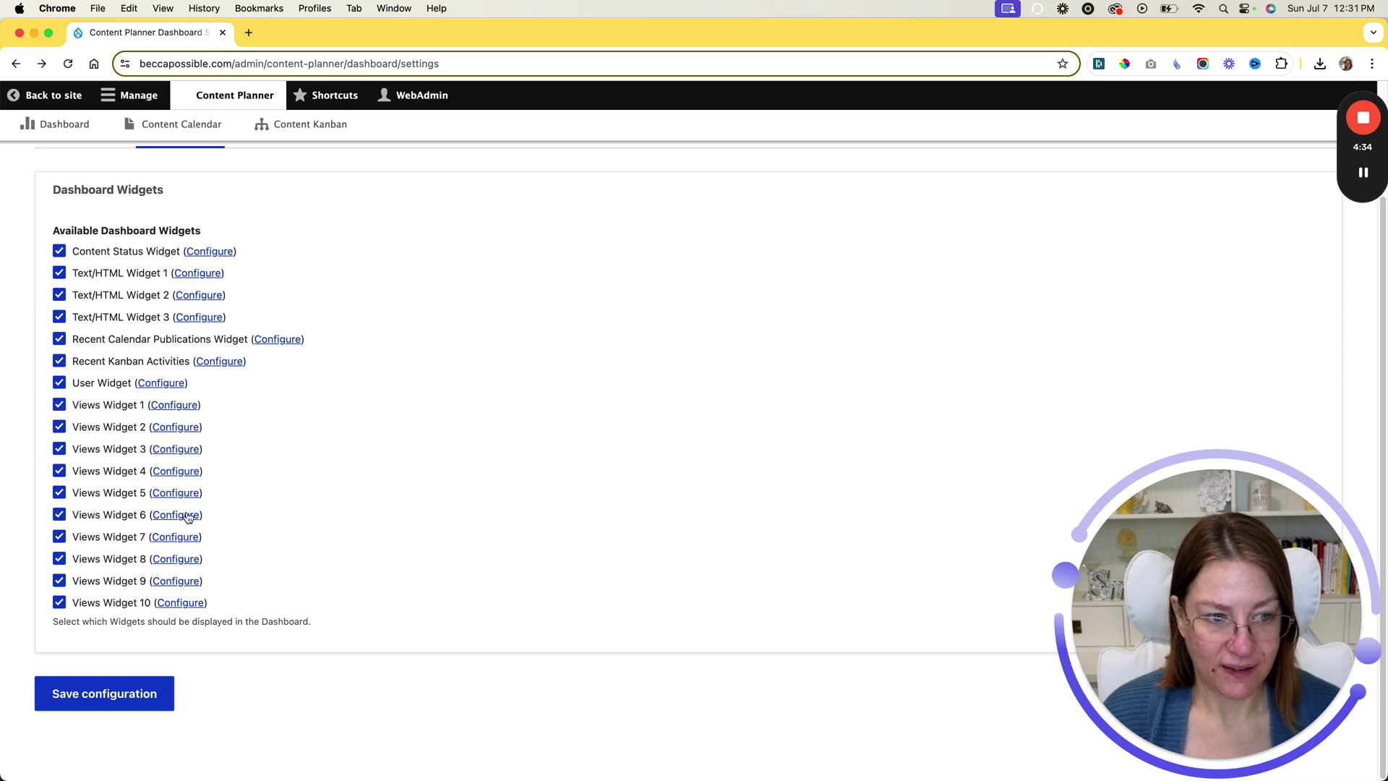
pyautogui.click(141, 682)
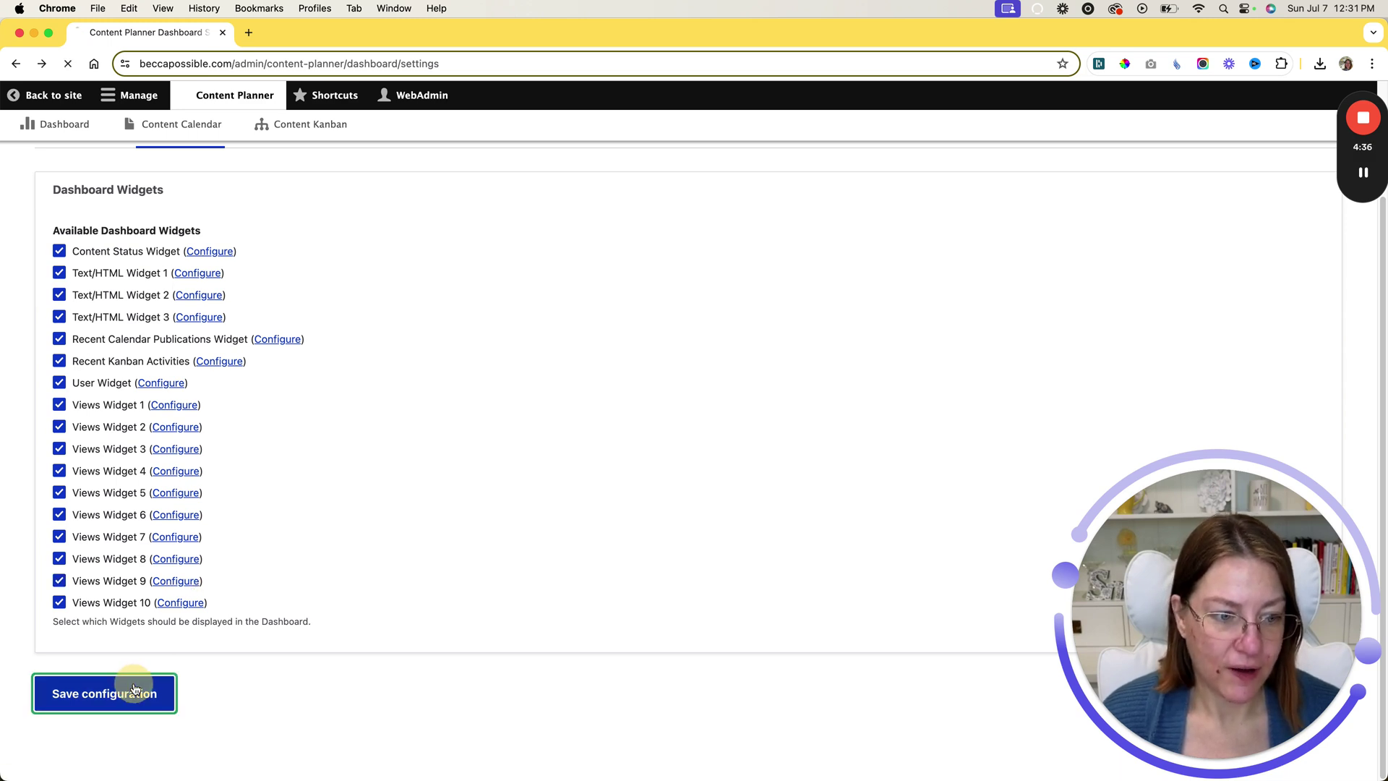
# - From the dashboard, review the configuration options of the Recent Calendar Publications Widget and the User Widget without changing them
pyautogui.click(63, 269)
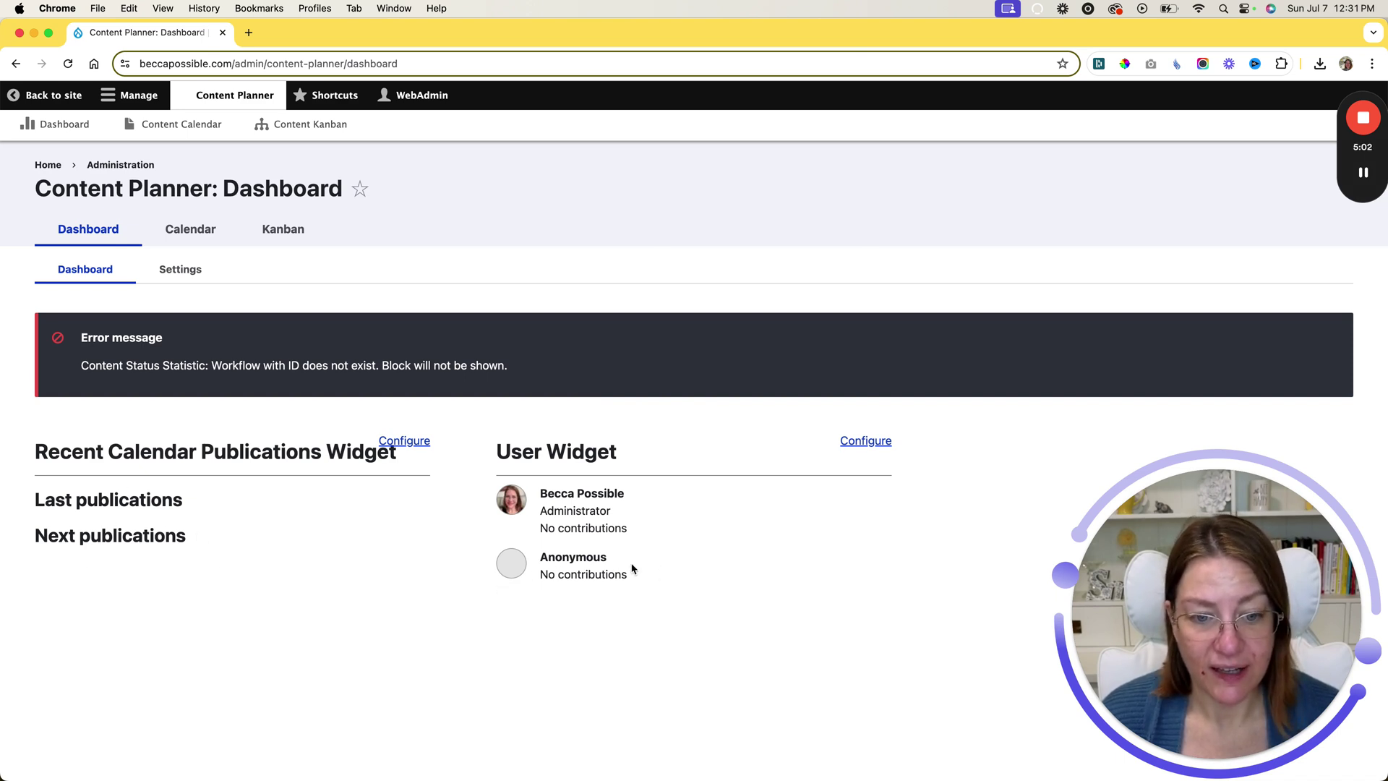
pyautogui.click(404, 443)
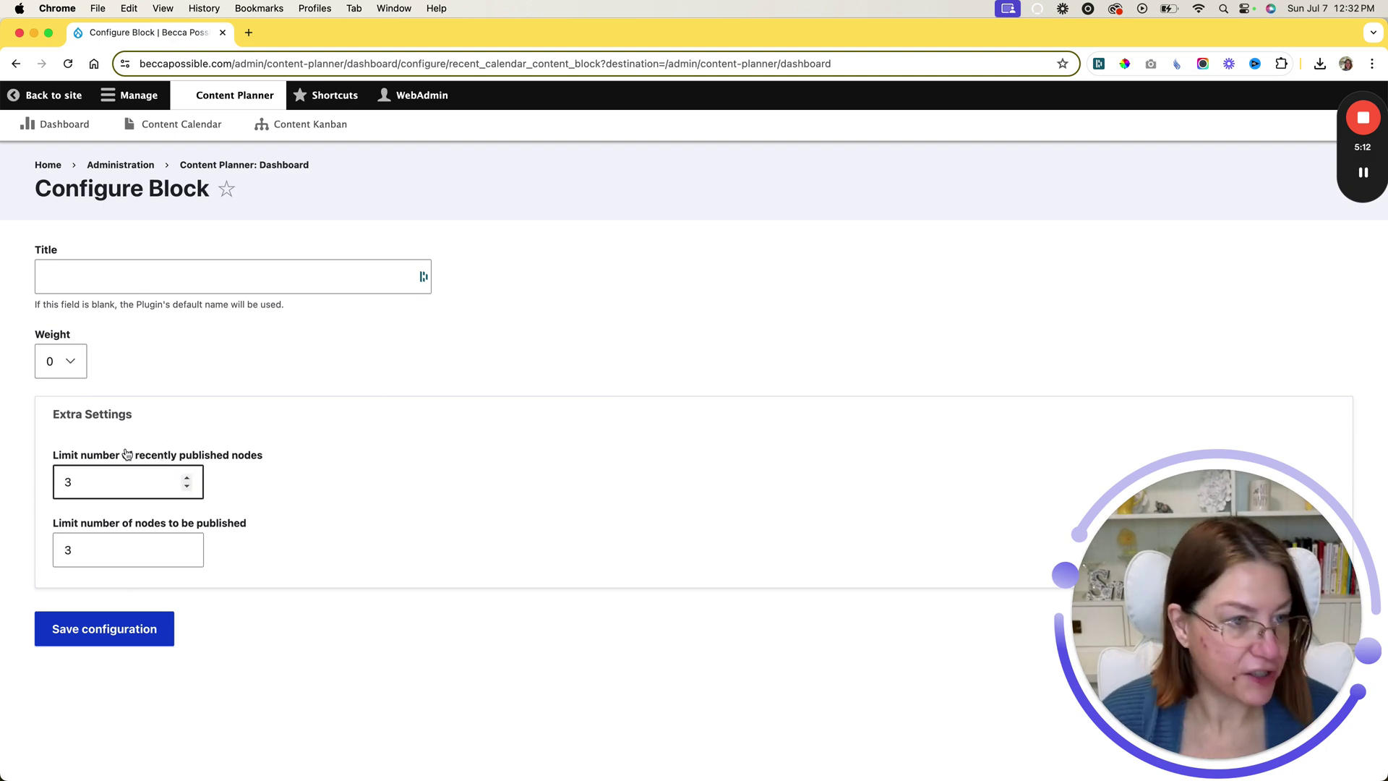
pyautogui.press('super+bracketleft')
pyautogui.click(865, 440)
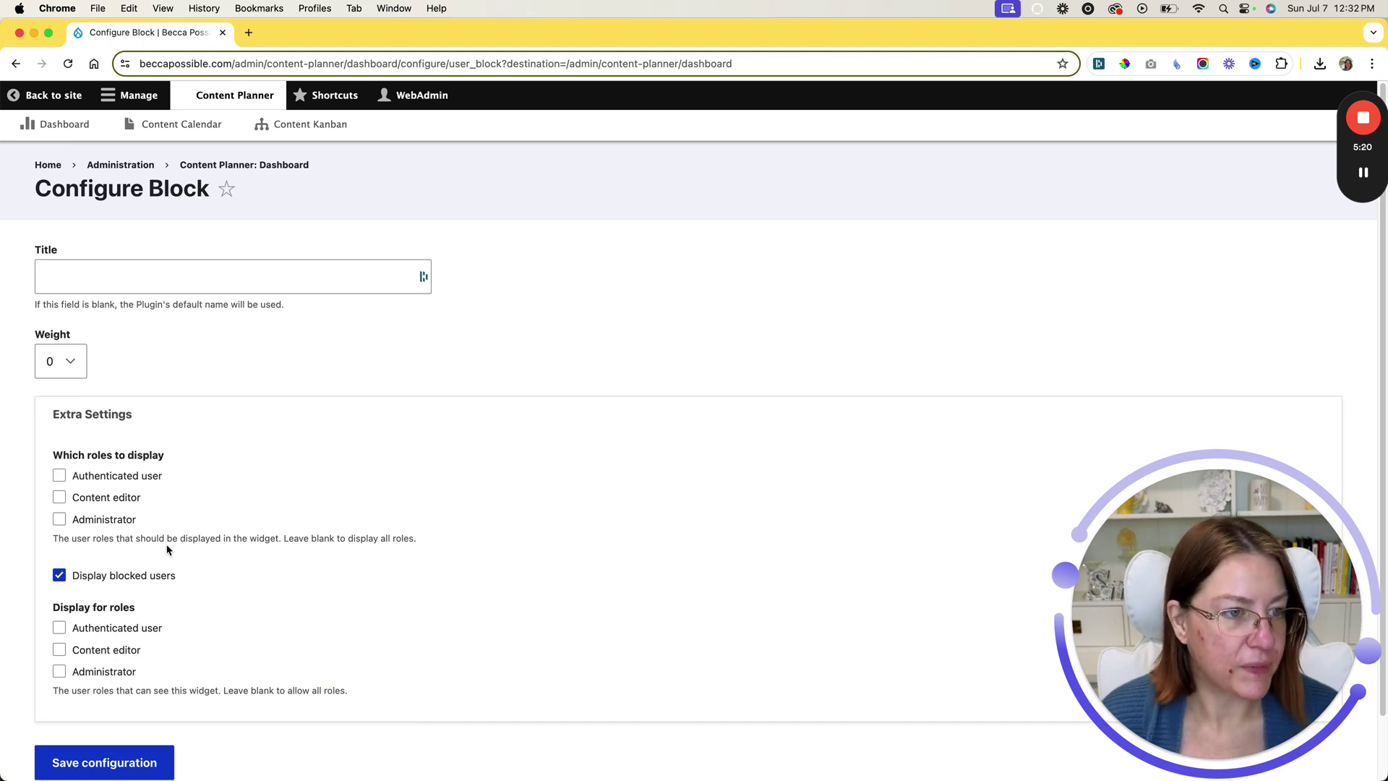
pyautogui.press('Return')
# - Open the Content Calendar and check its settings page for configuration requirements
pyautogui.click(186, 231)
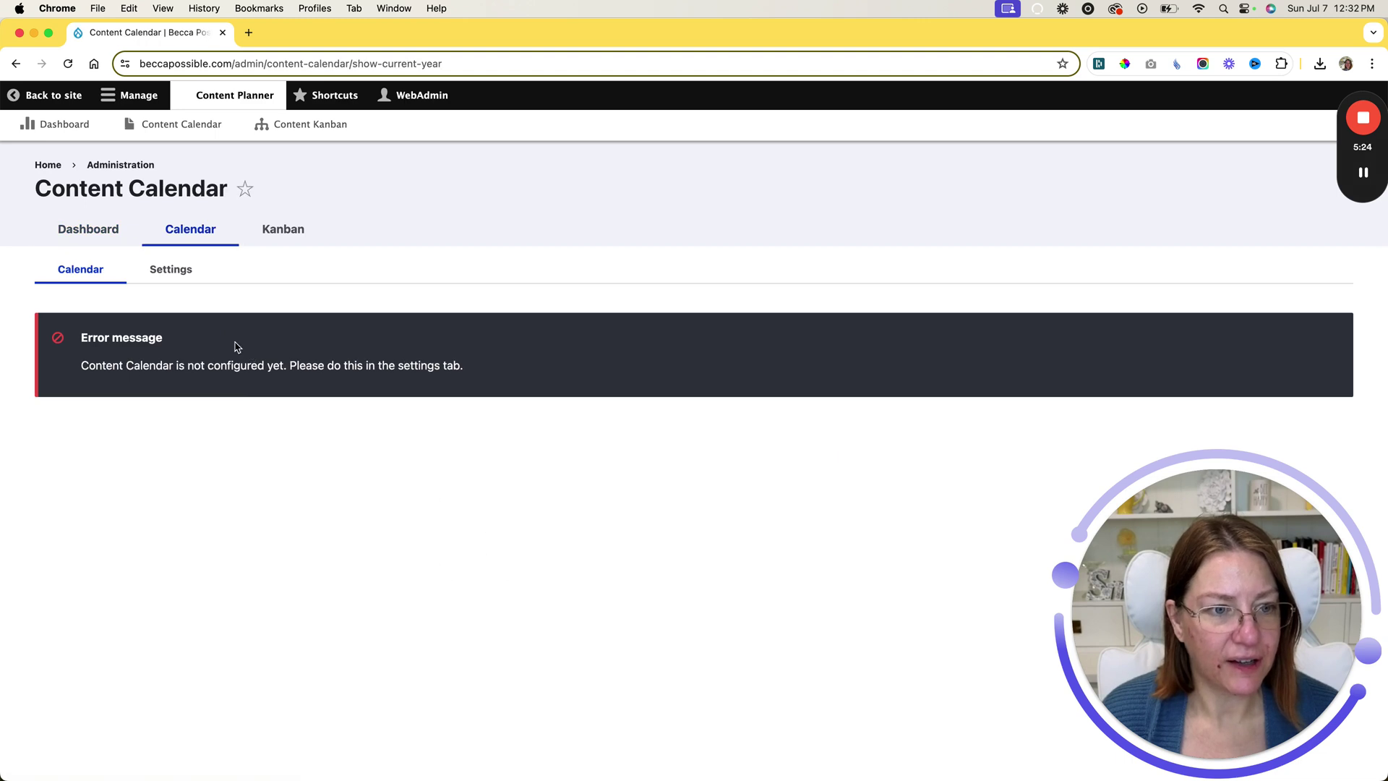
pyautogui.click(169, 271)
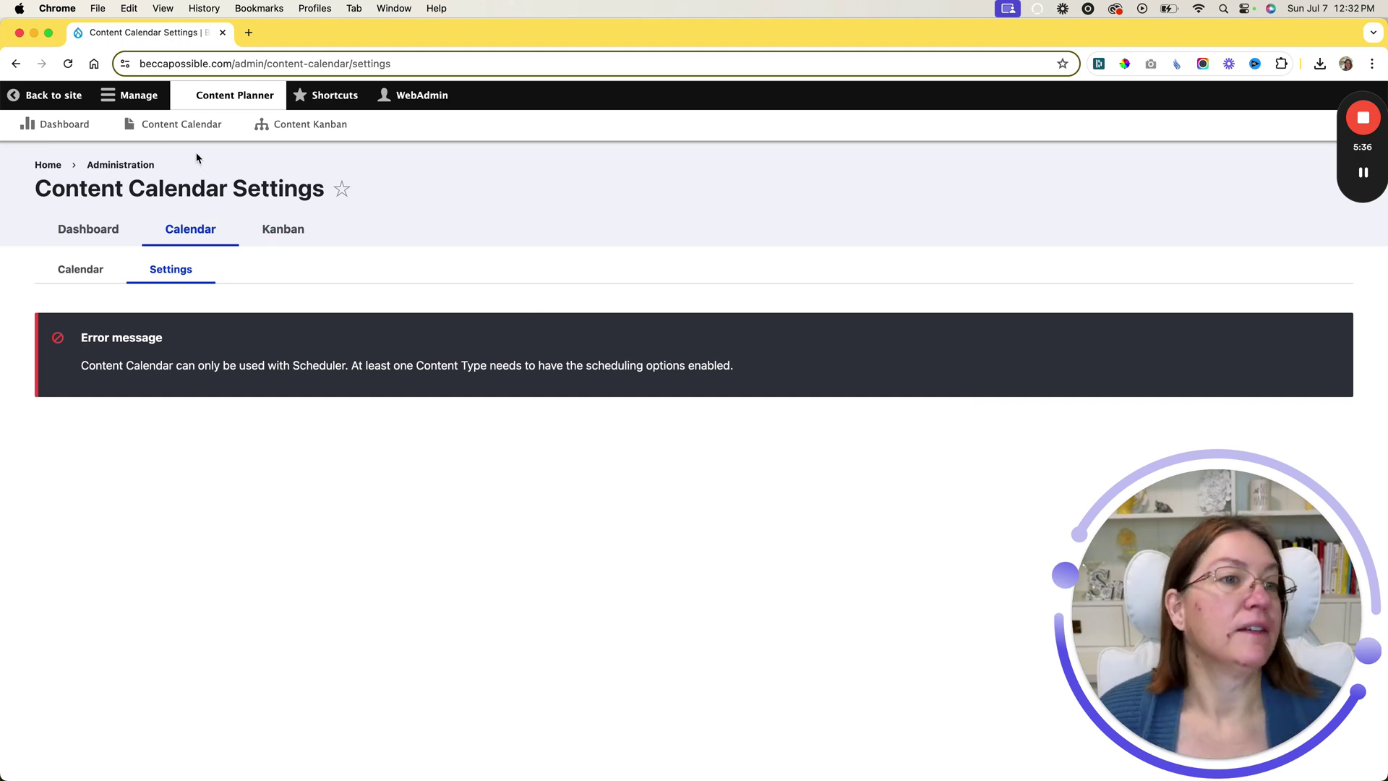
# - Open the Blog Article content type for editing and bring up its Scheduler settings
pyautogui.click(138, 96)
pyautogui.moveTo(152, 128)
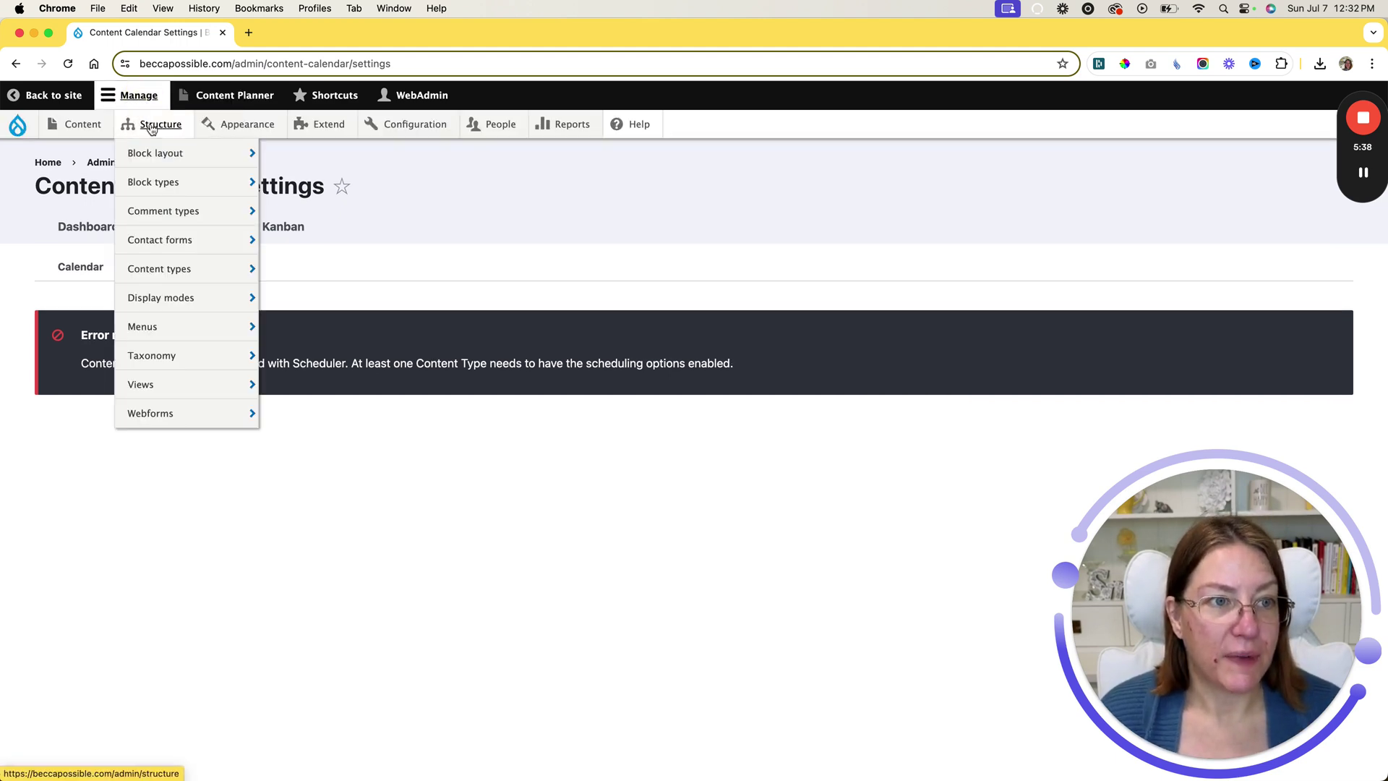
pyautogui.moveTo(153, 269)
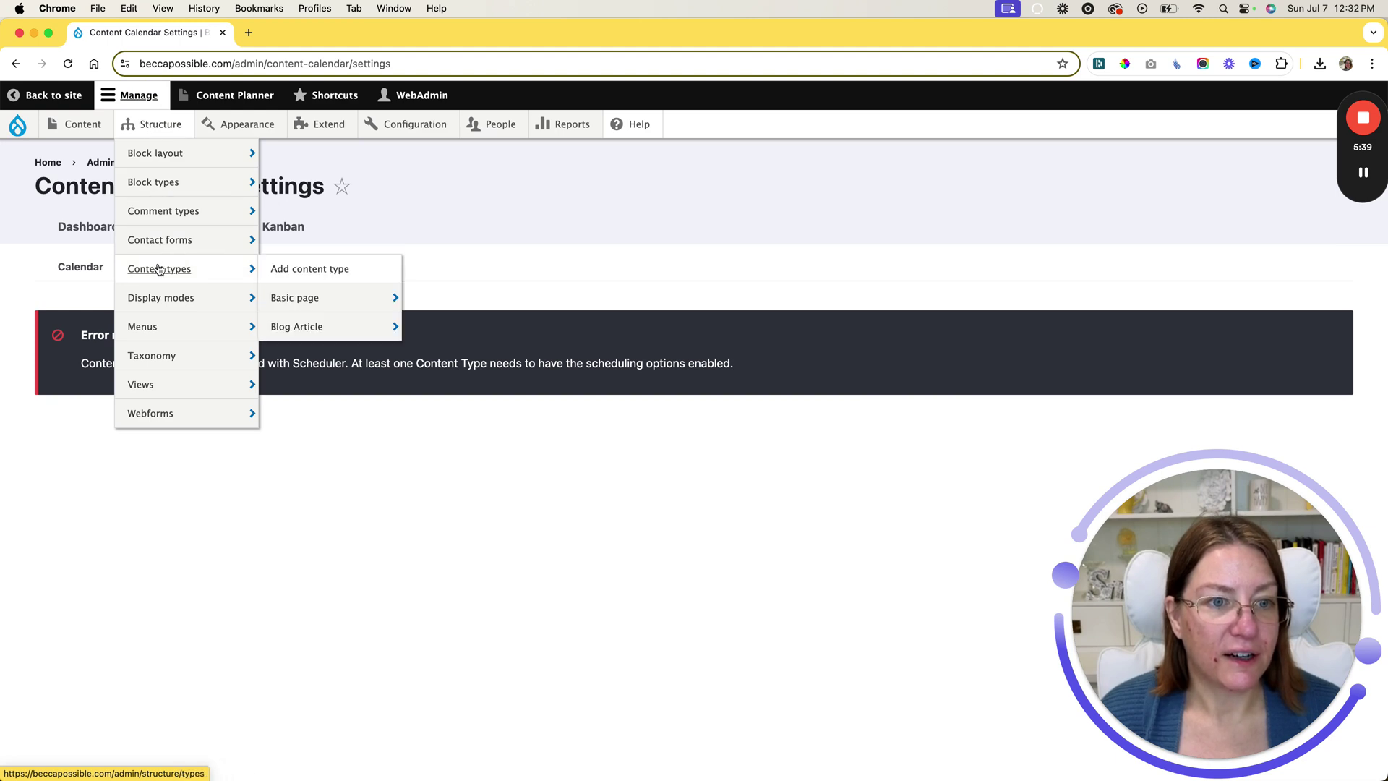
pyautogui.click(293, 330)
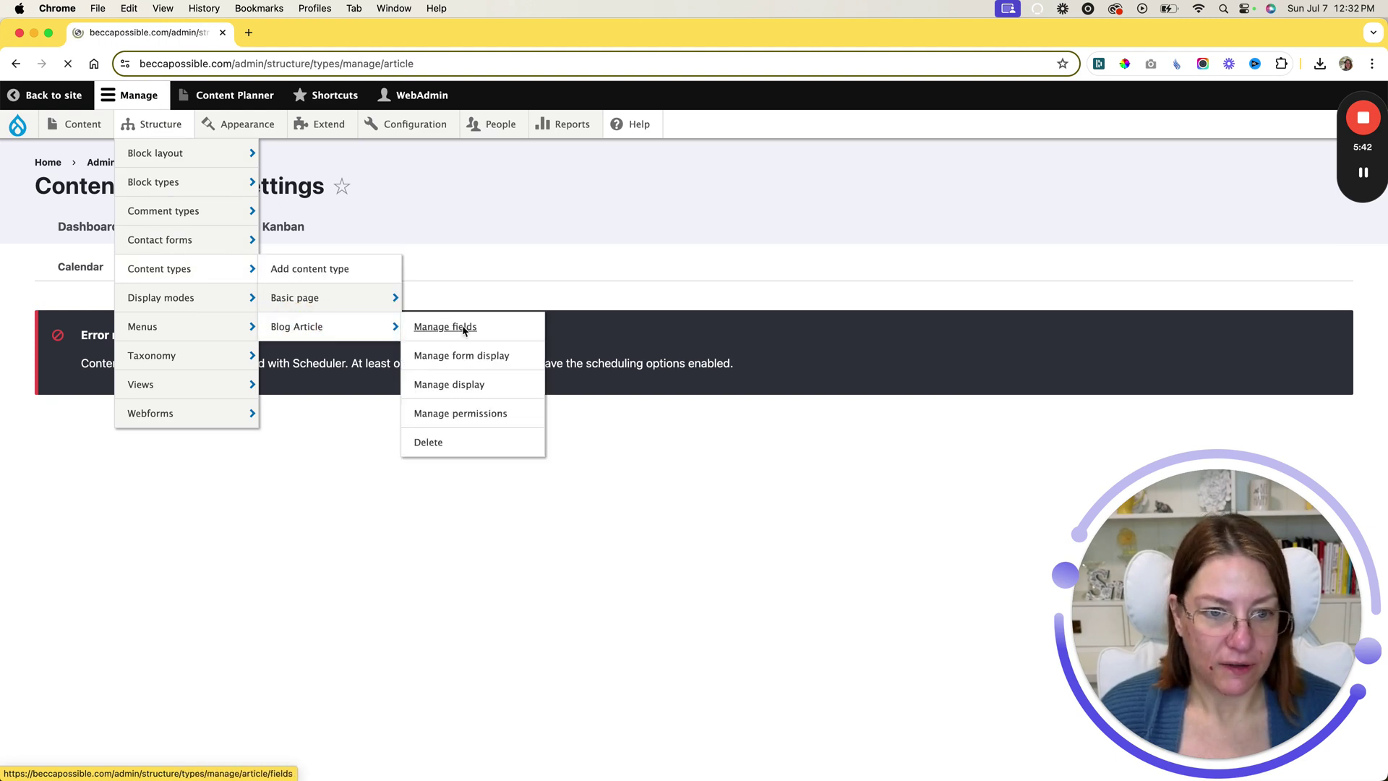
pyautogui.scroll(-7, 453, 391)
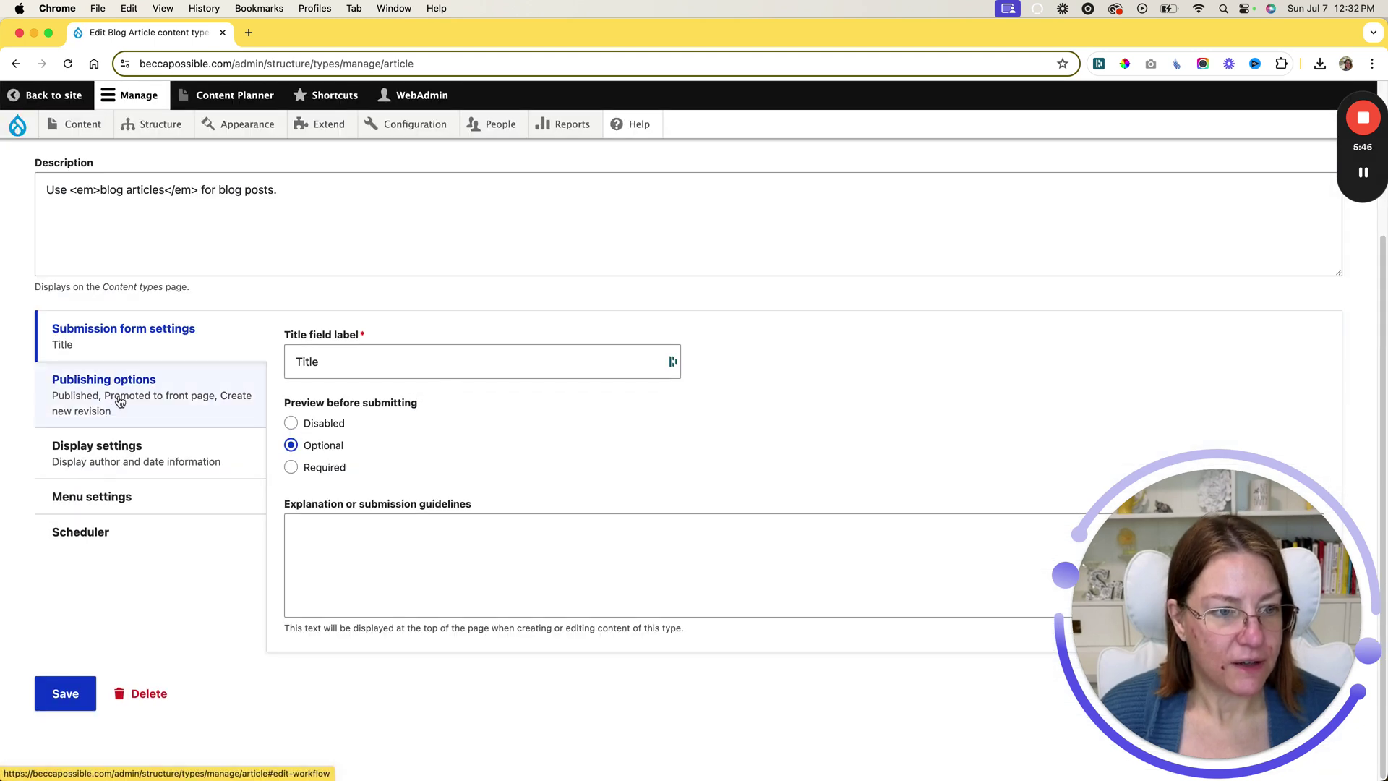
pyautogui.click(119, 396)
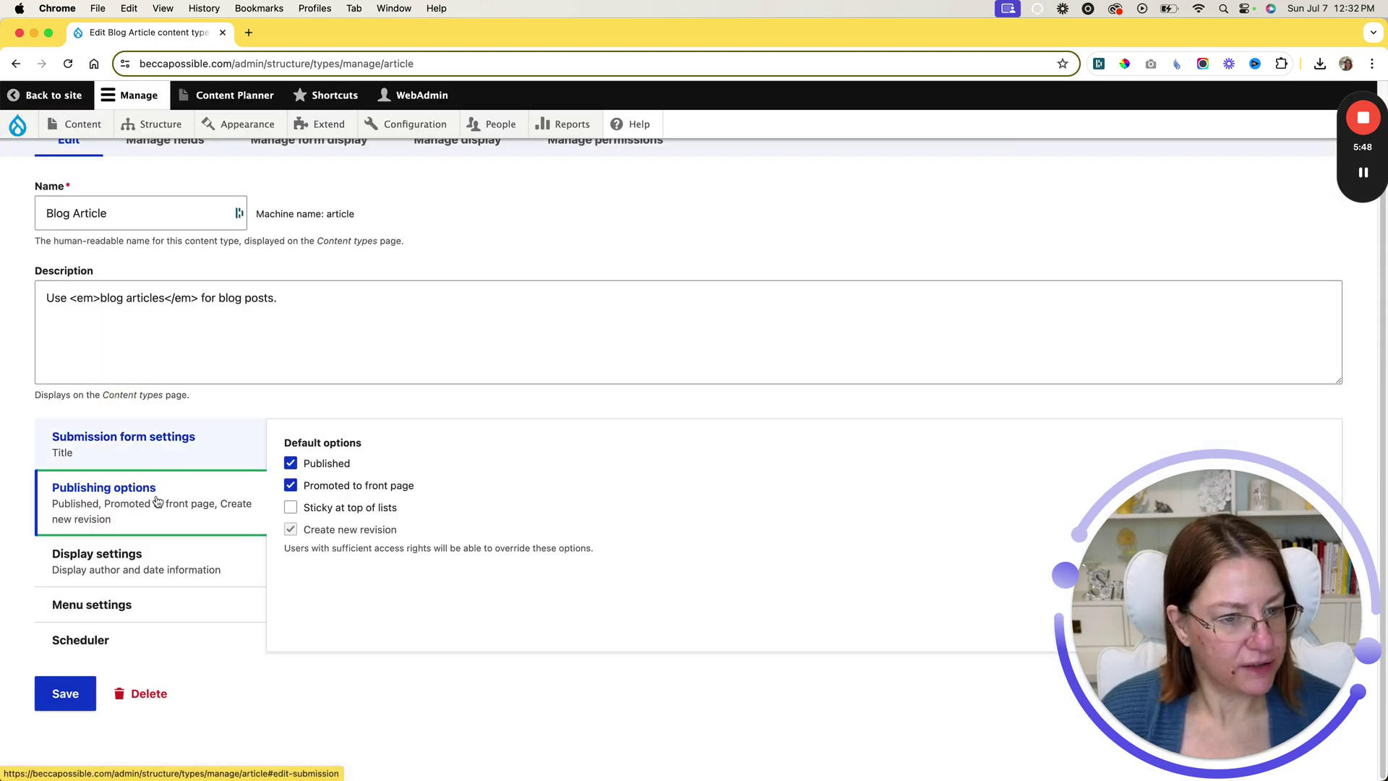
pyautogui.click(112, 640)
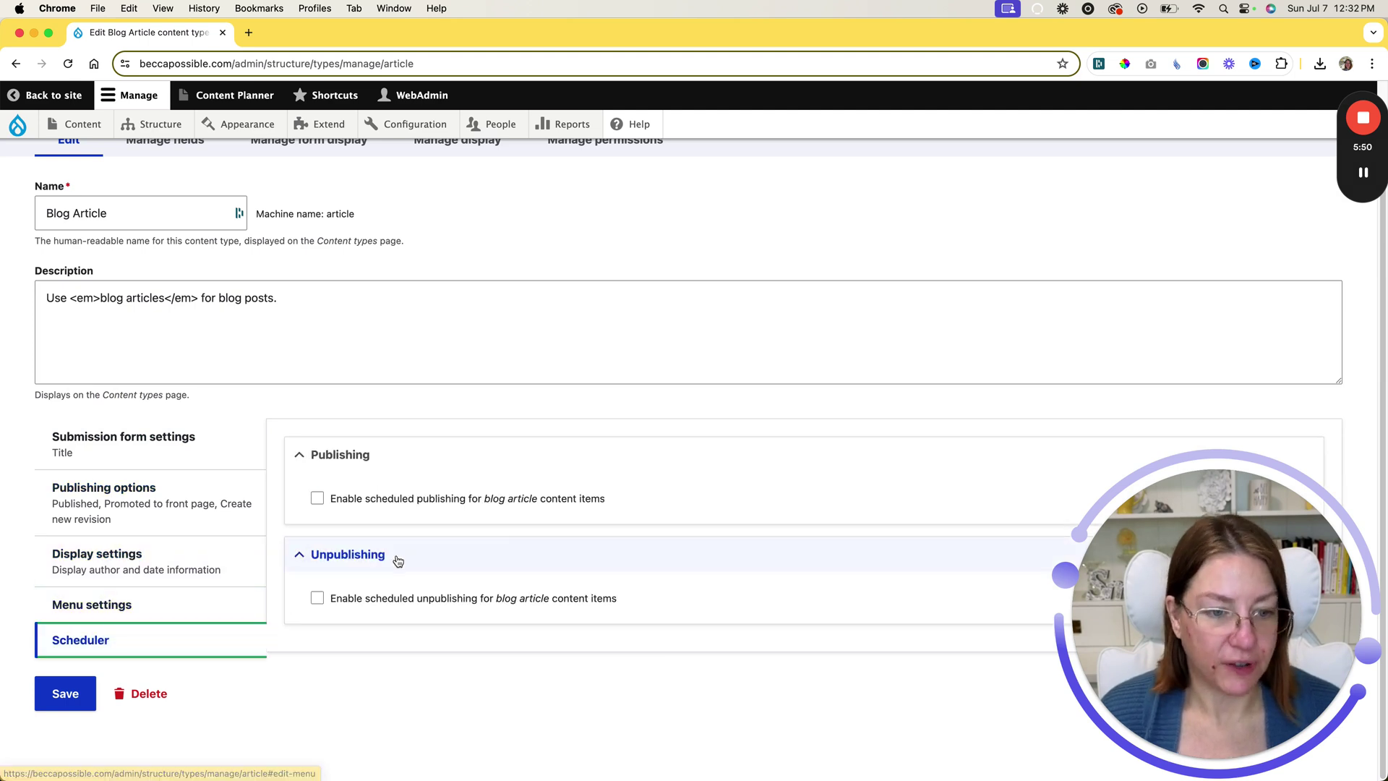
# - Enable and require scheduled publishing for blog articles, match creation time to the publish time, and publish past-dated items immediately after saving
pyautogui.click(318, 500)
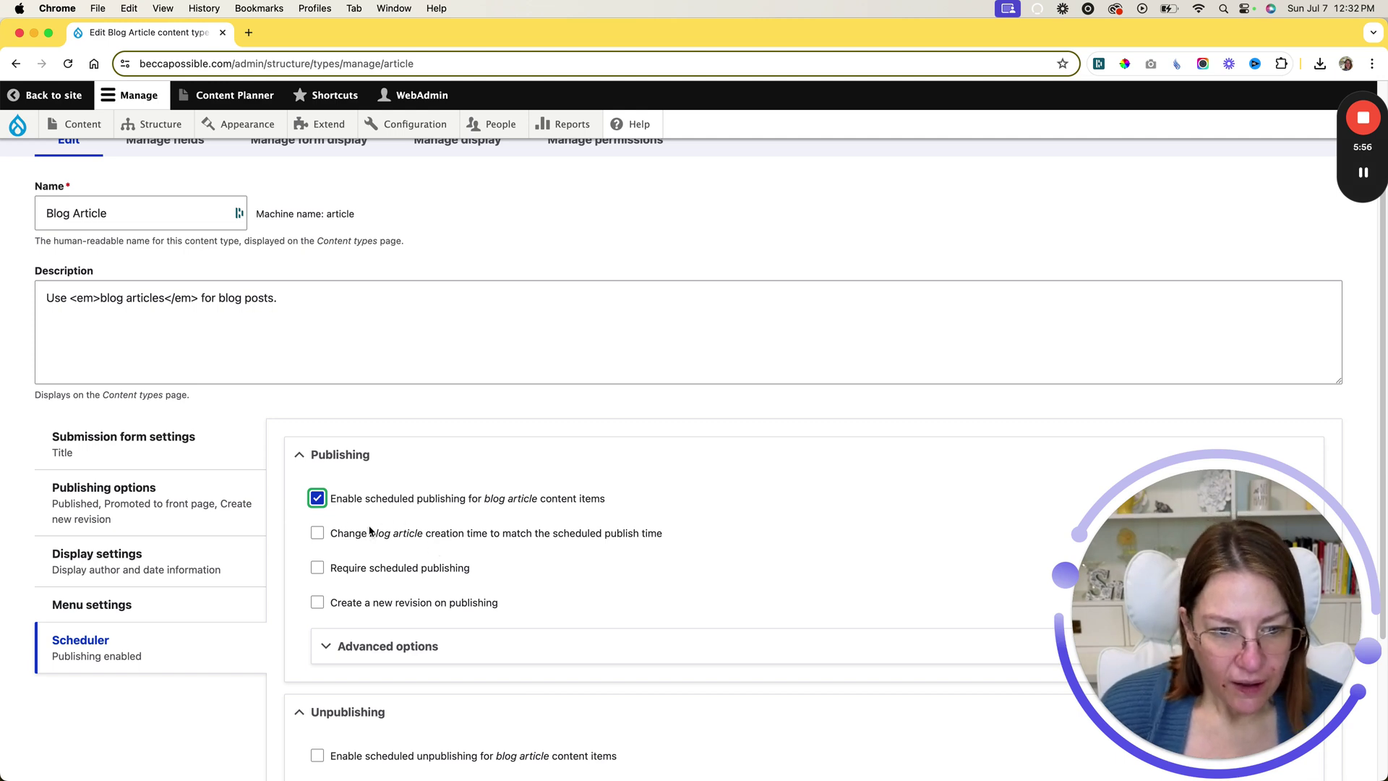
pyautogui.click(572, 533)
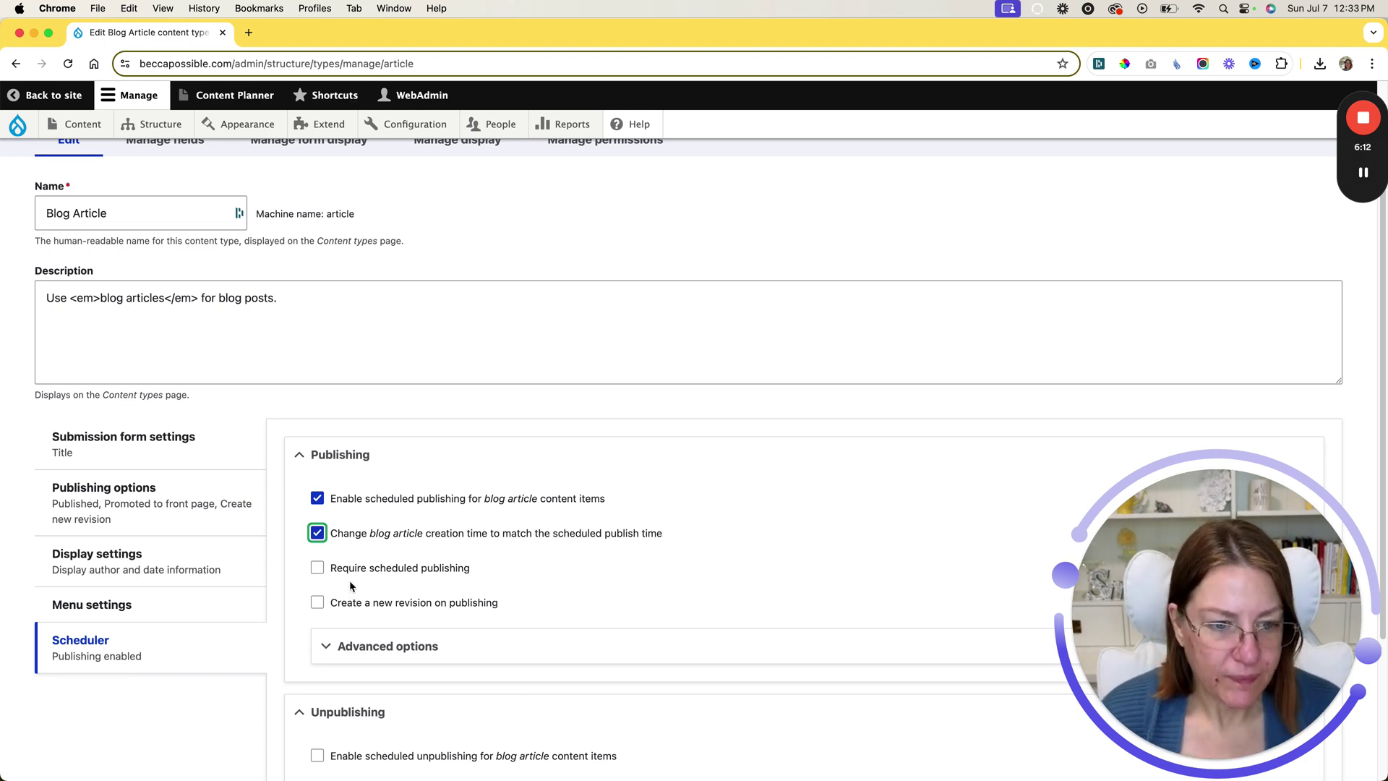
pyautogui.click(403, 573)
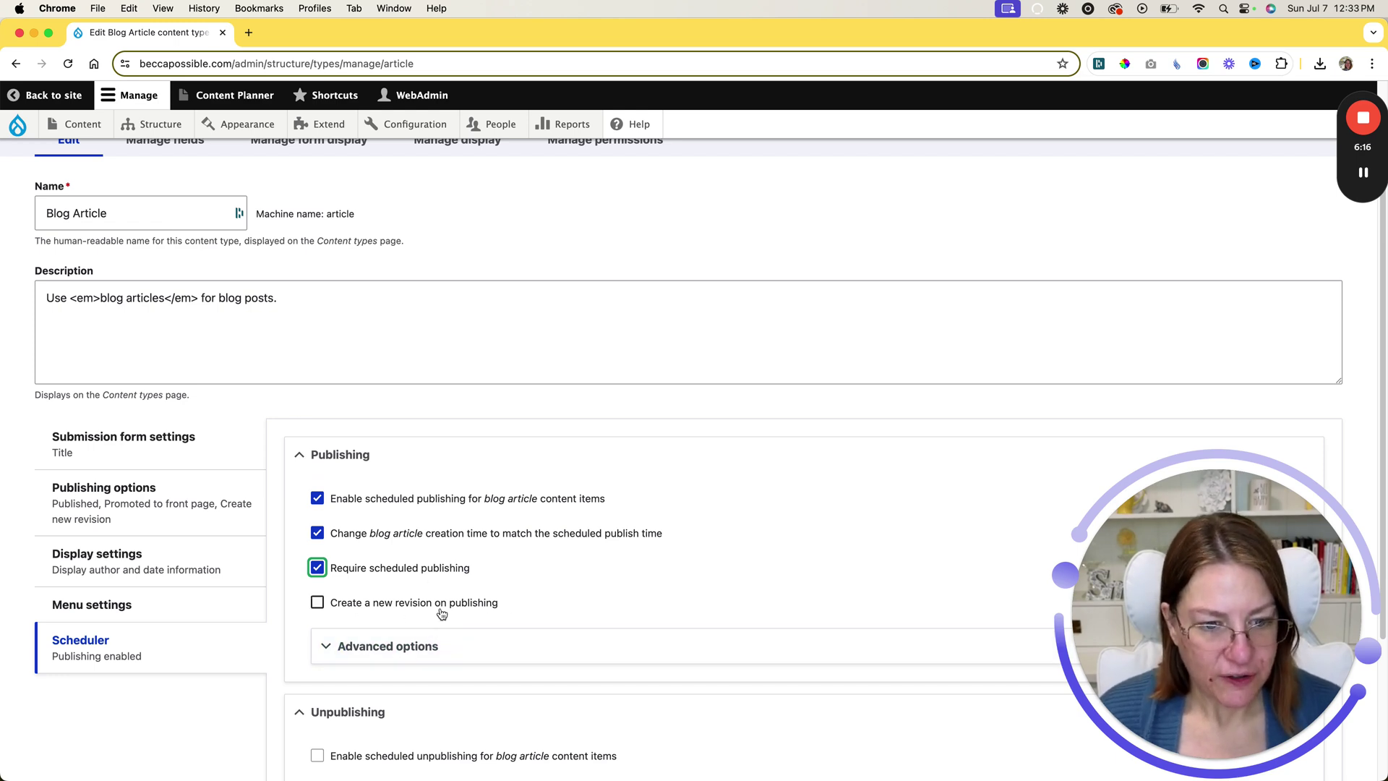
pyautogui.click(384, 645)
pyautogui.scroll(-5, 506, 589)
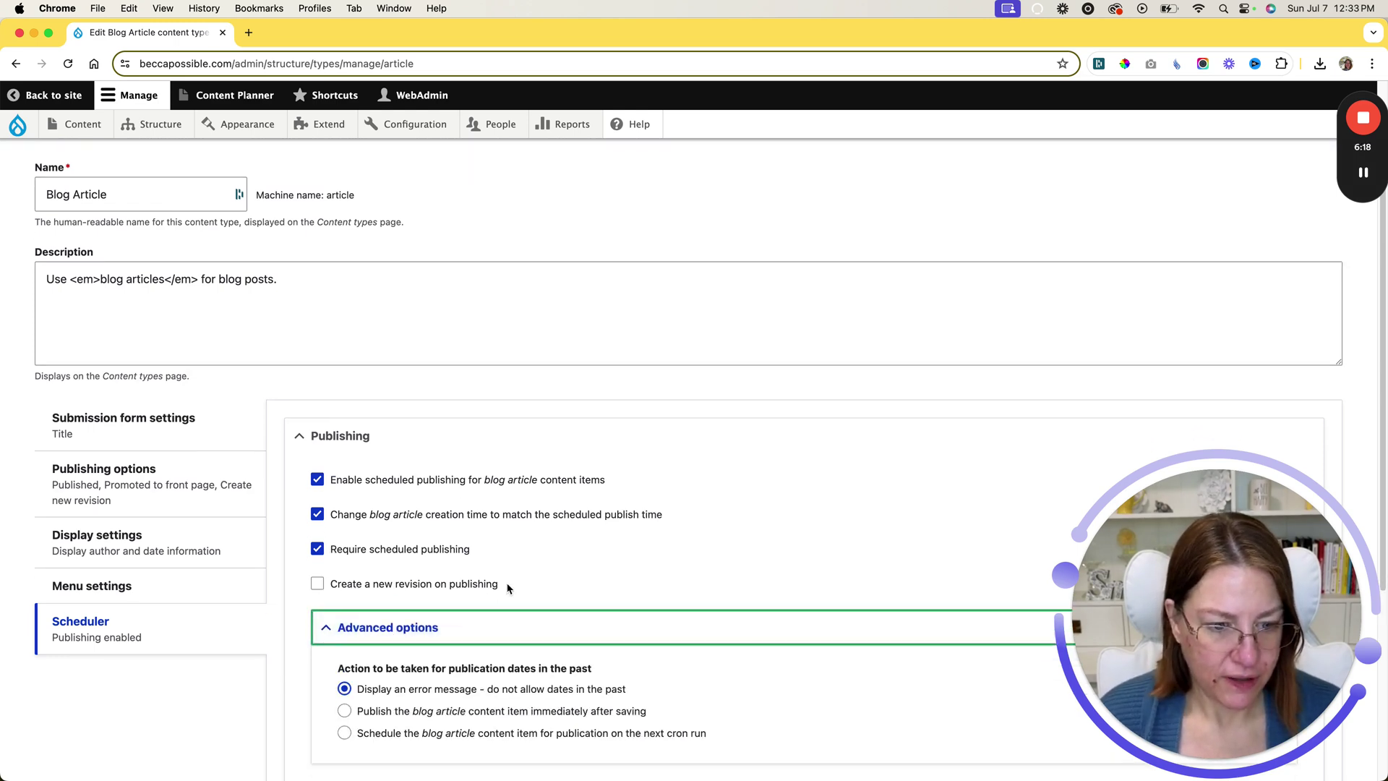
pyautogui.scroll(-2, 507, 588)
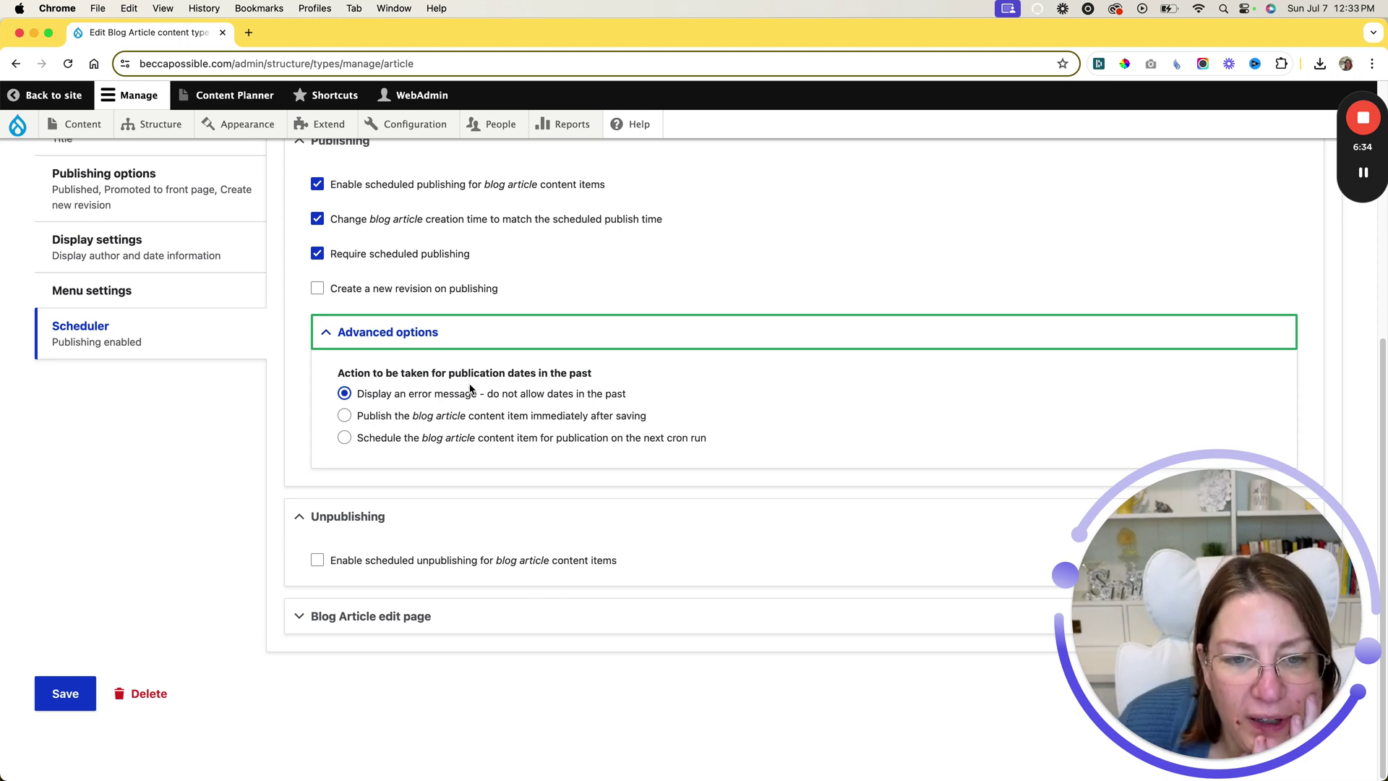
pyautogui.click(397, 418)
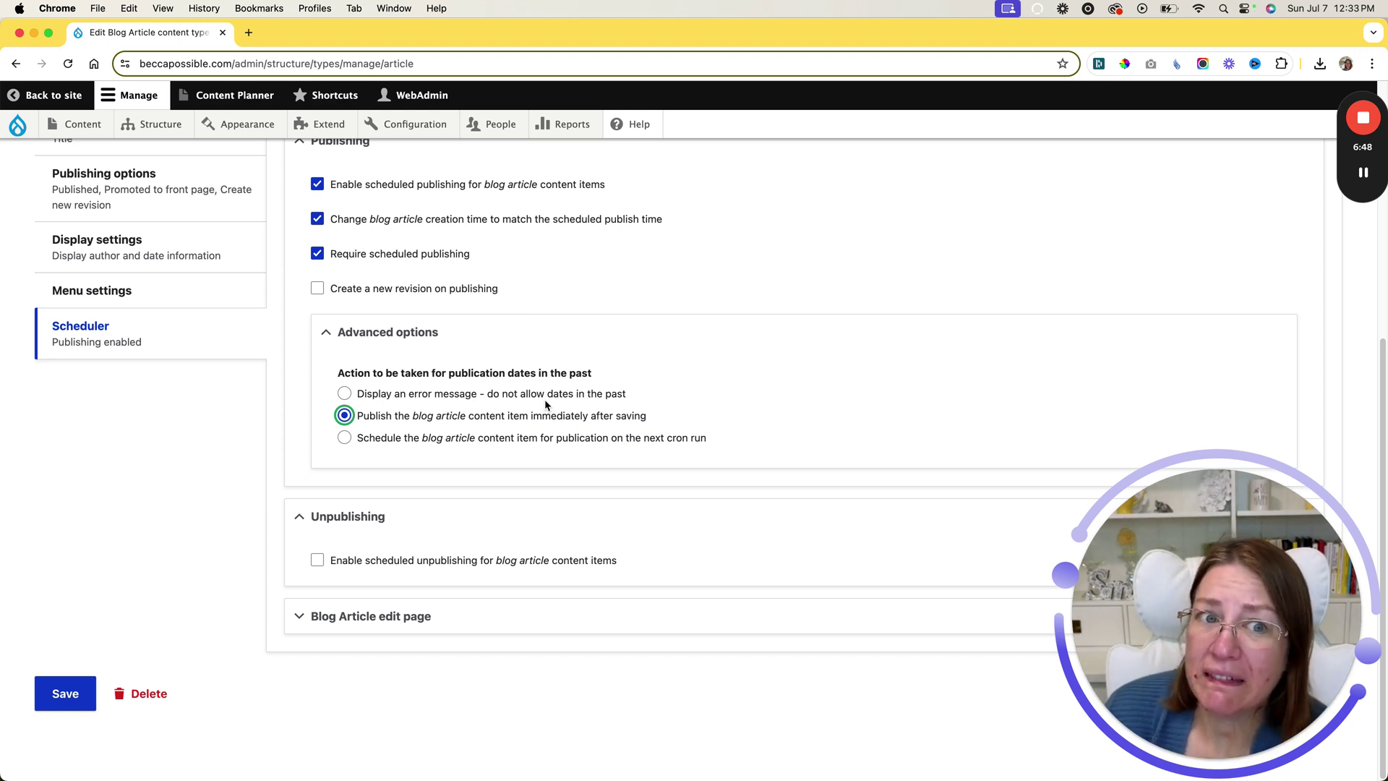
# - Set the Blog Article edit page to always open the fieldset or vertical tab, and save the content type
pyautogui.click(366, 615)
pyautogui.scroll(-4, 384, 573)
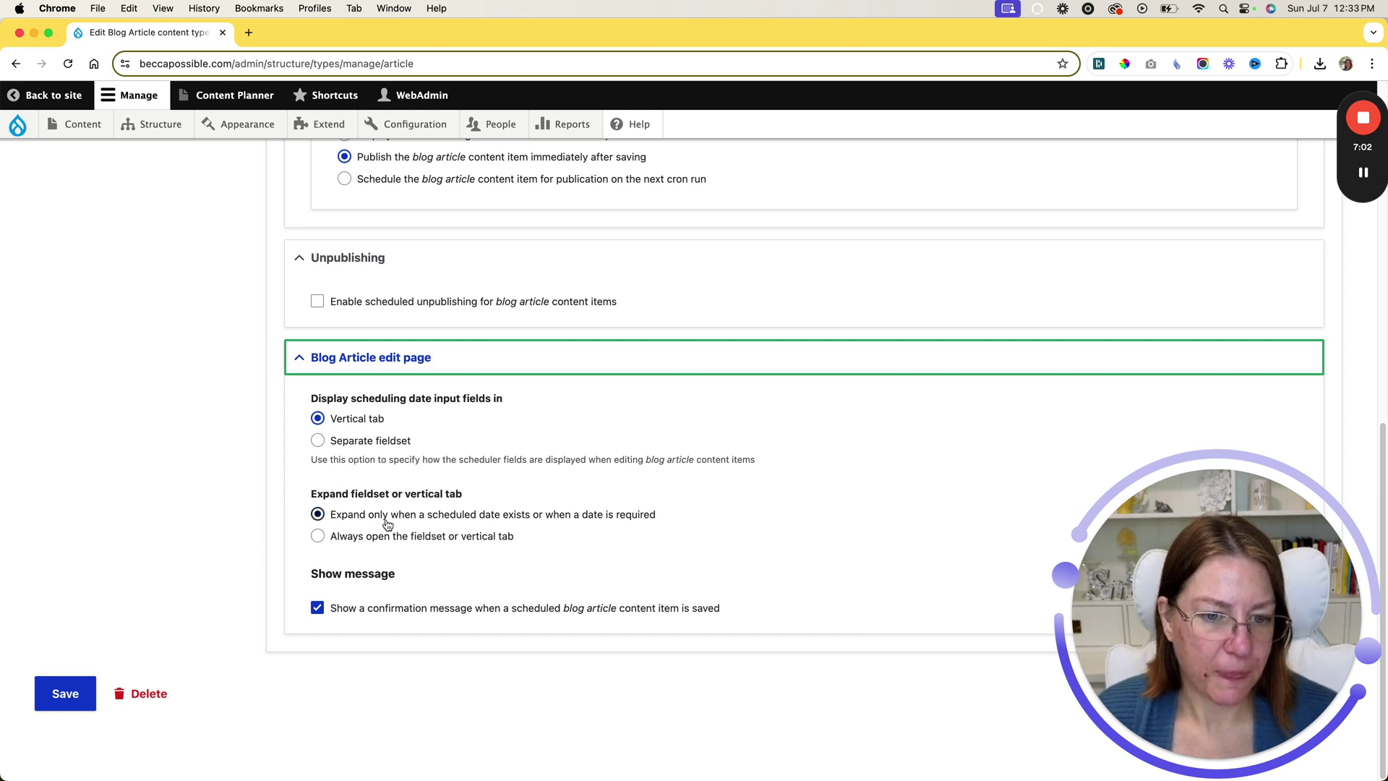
pyautogui.click(359, 535)
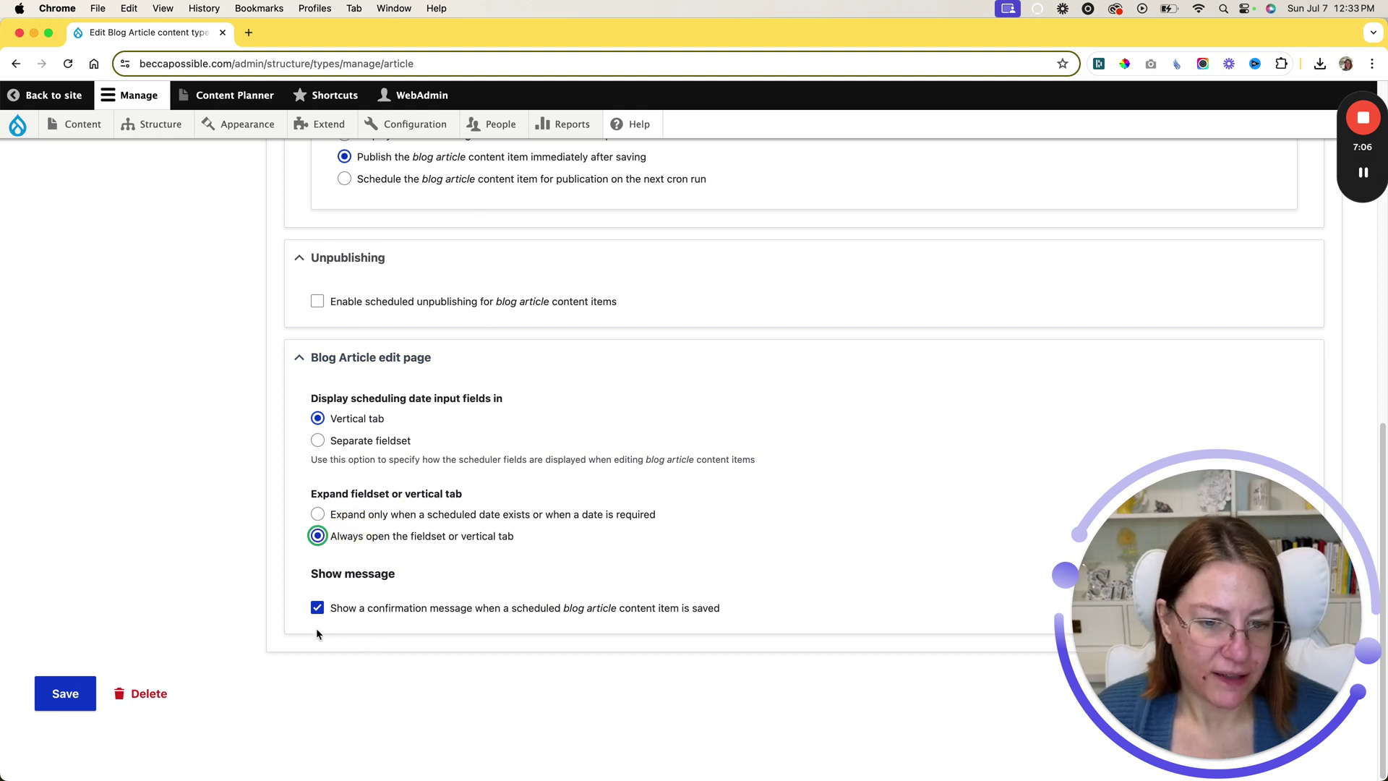
pyautogui.click(48, 690)
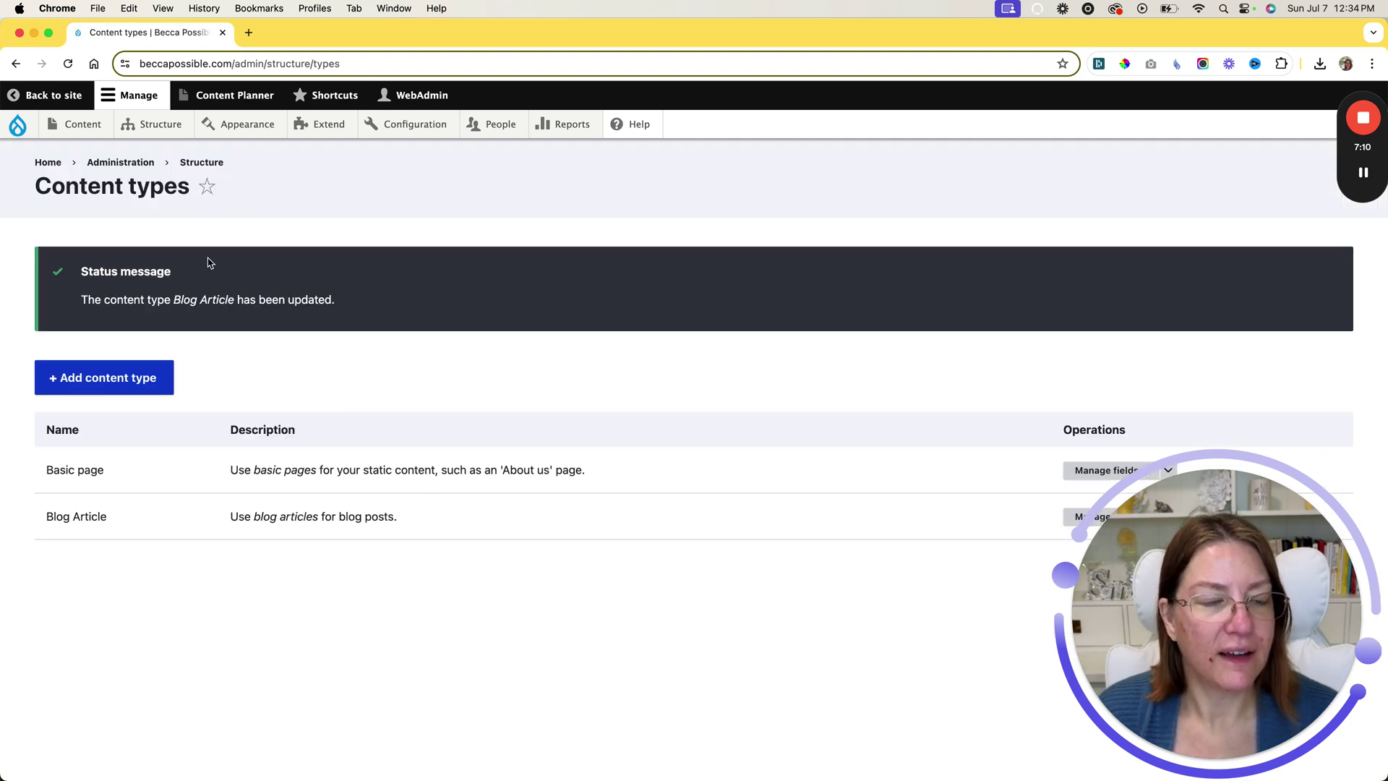
# - In the Content Calendar settings, select Blog Article as the content type to display
pyautogui.click(226, 98)
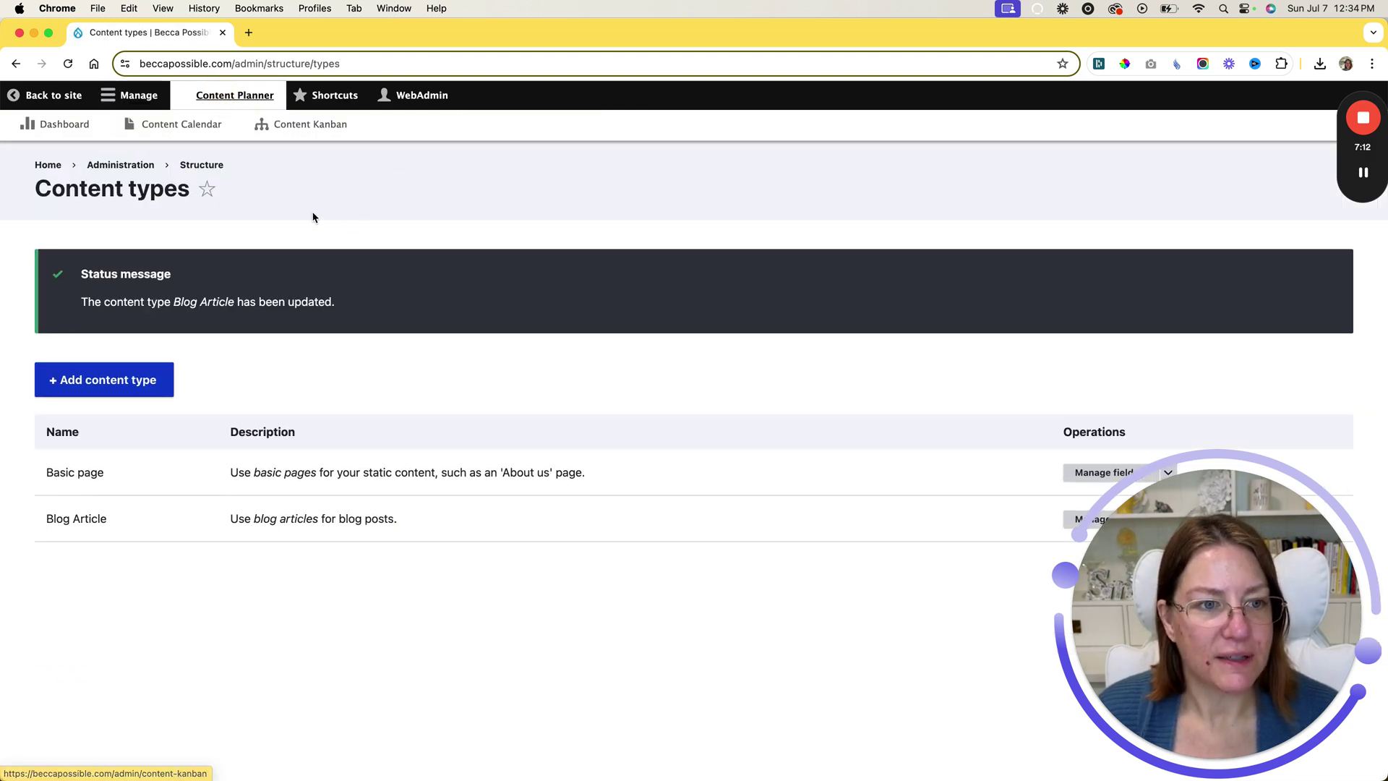
pyautogui.click(194, 132)
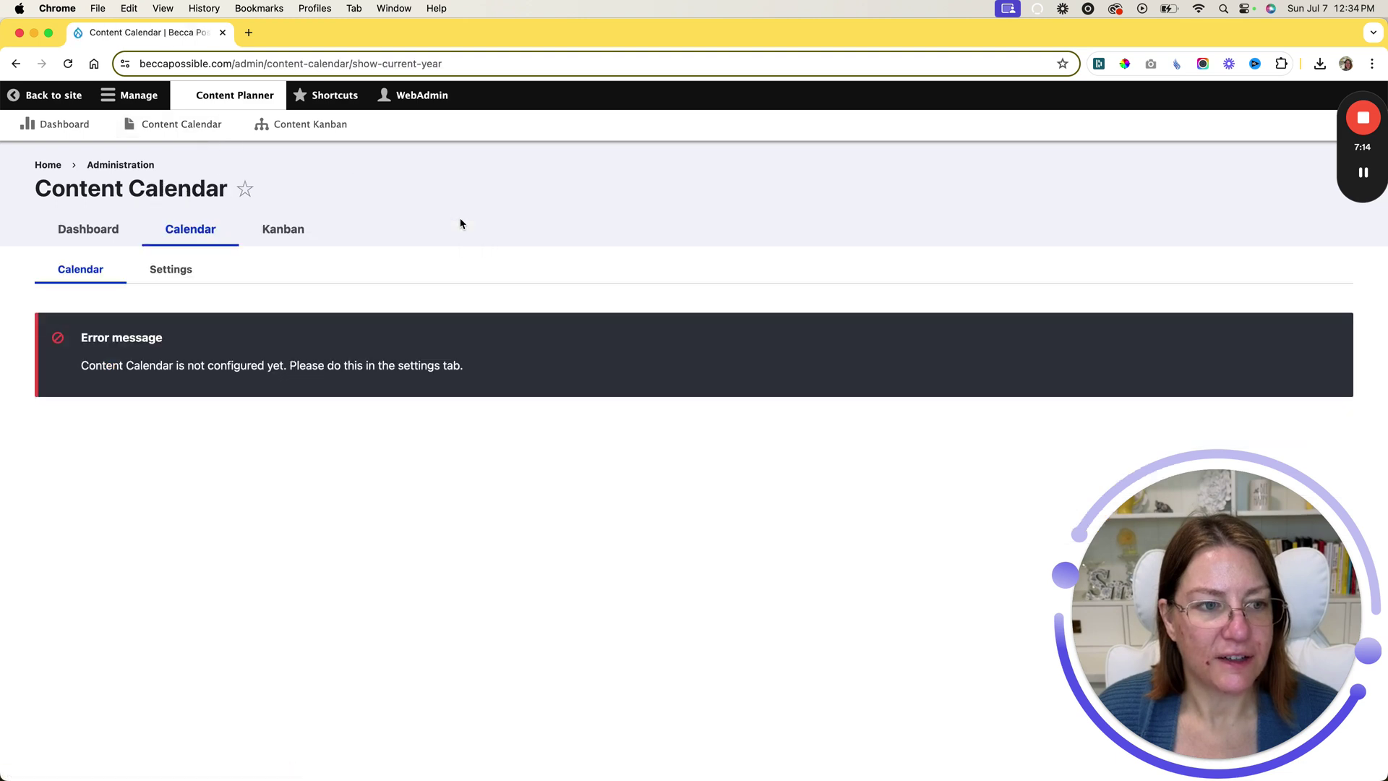
pyautogui.click(168, 271)
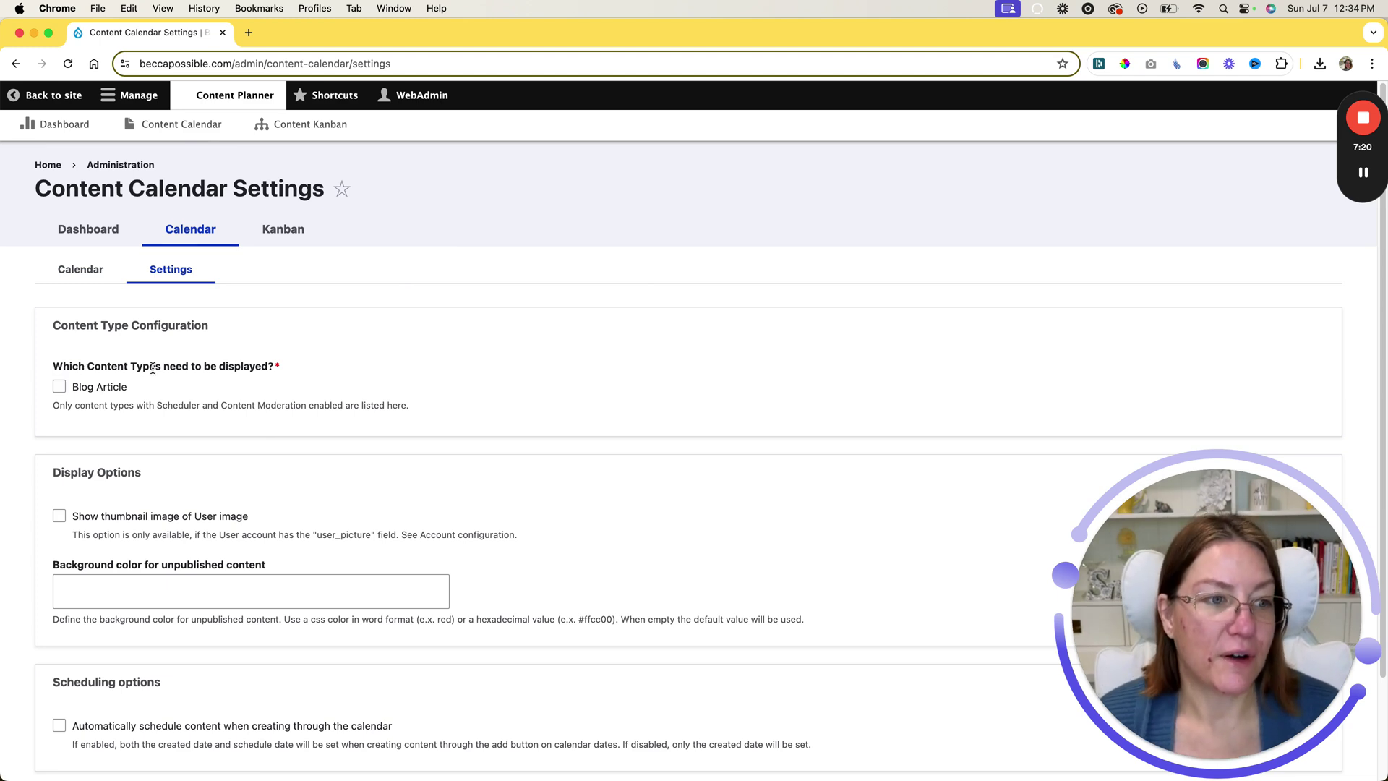
pyautogui.click(116, 389)
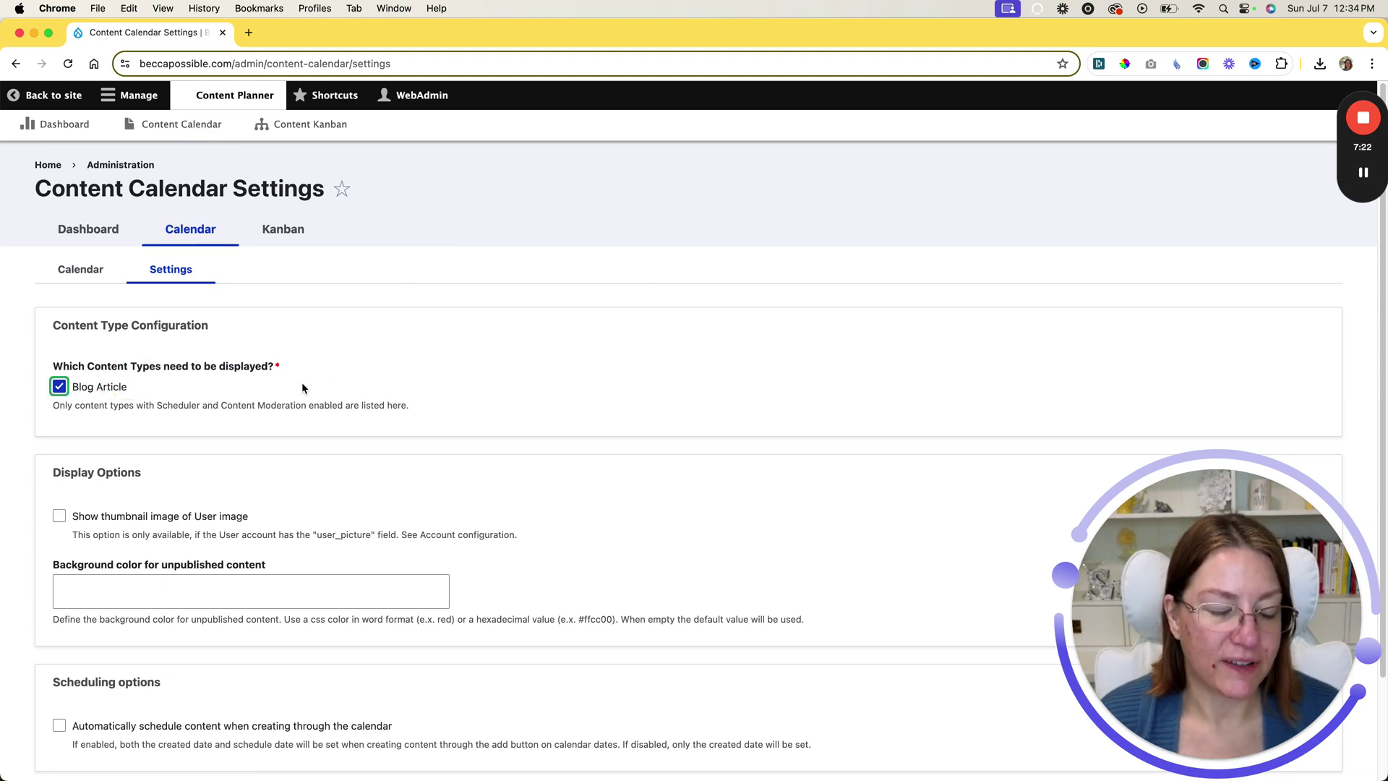
# - Show user image thumbnails, set the unpublished content background to #cccccc, enable automatic scheduling through the calendar, and save the configuration
pyautogui.scroll(-3, 415, 405)
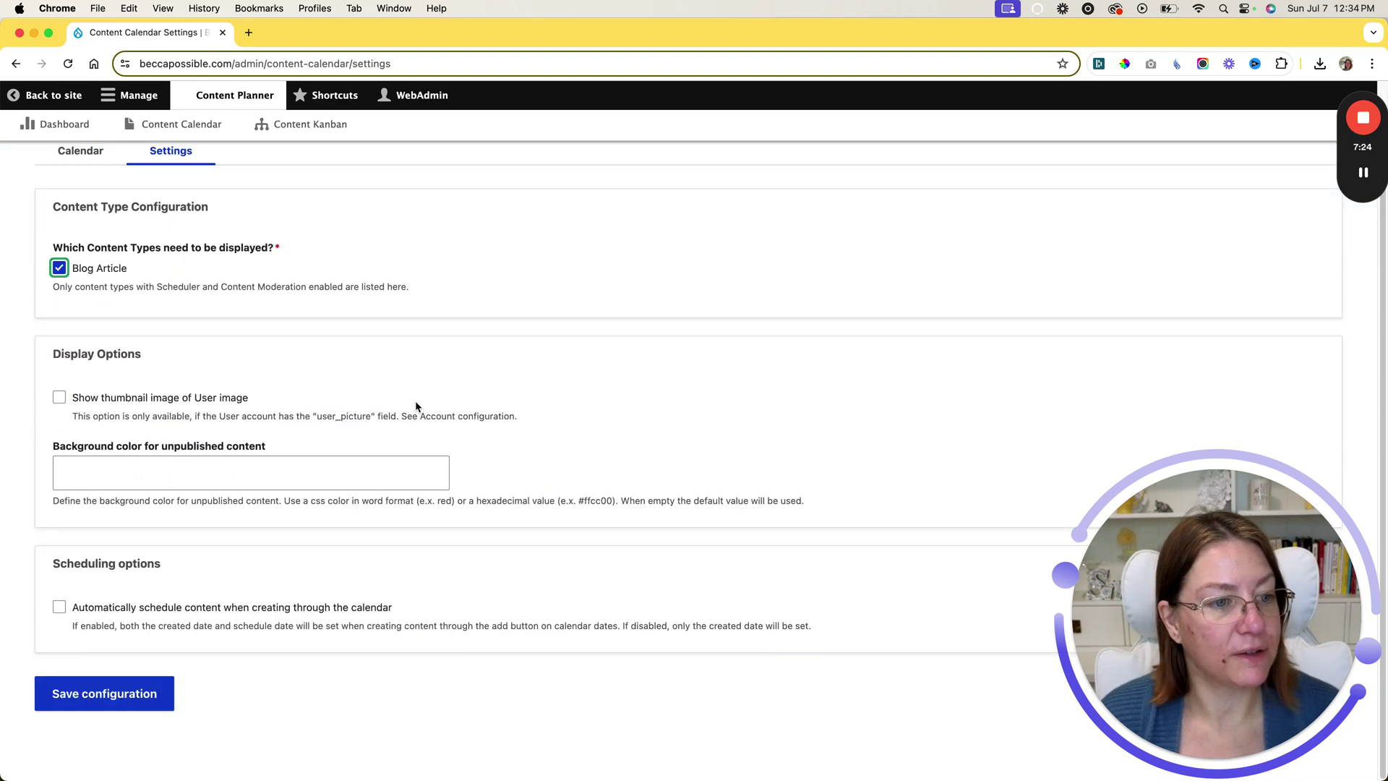
pyautogui.click(149, 399)
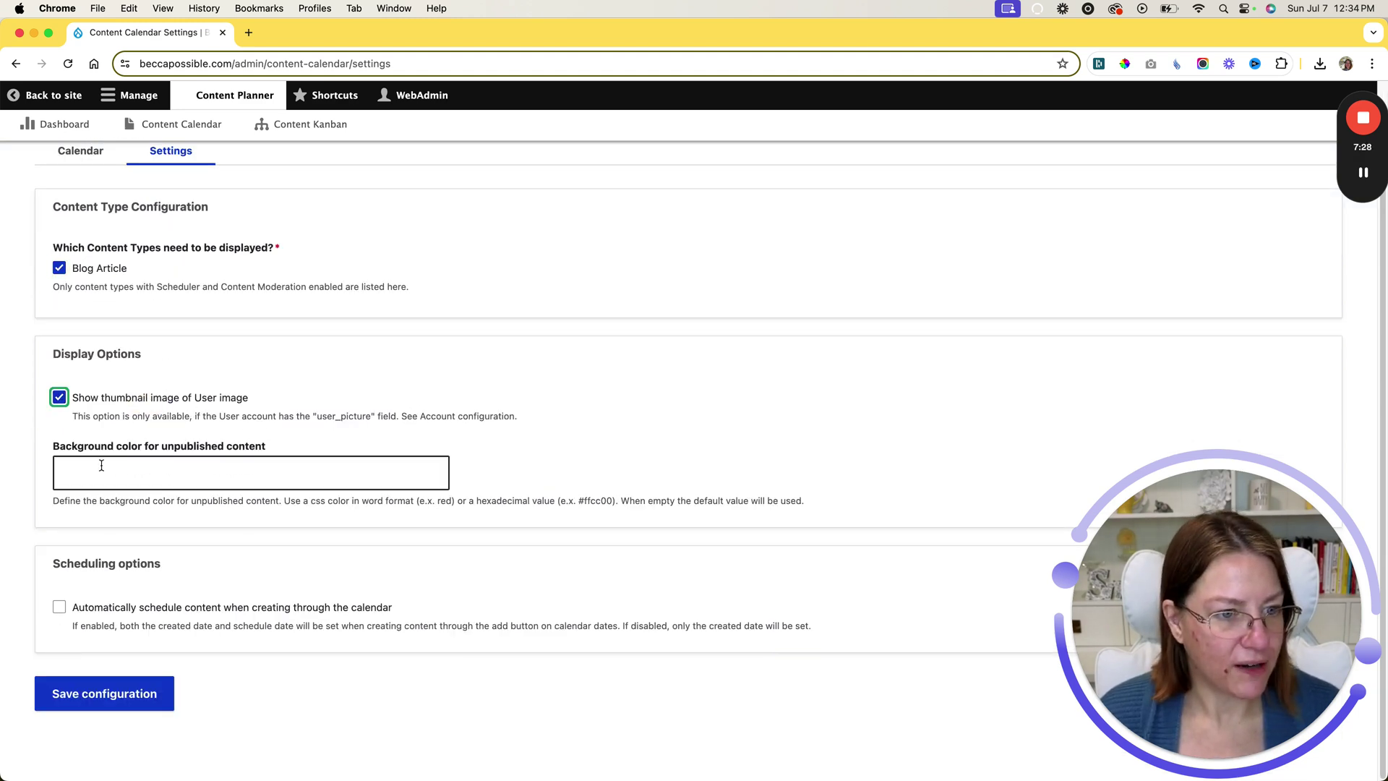
pyautogui.click(152, 470)
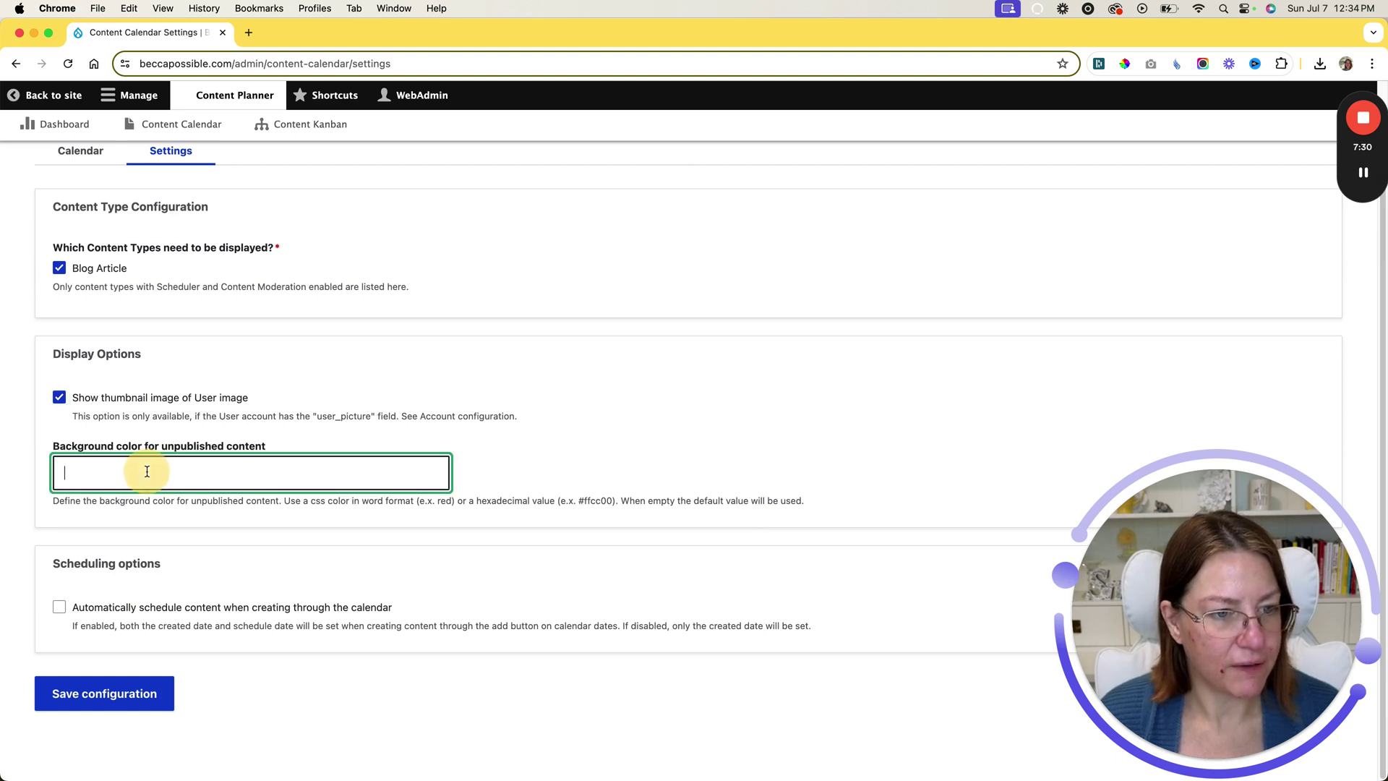
pyautogui.write('#cccccc')
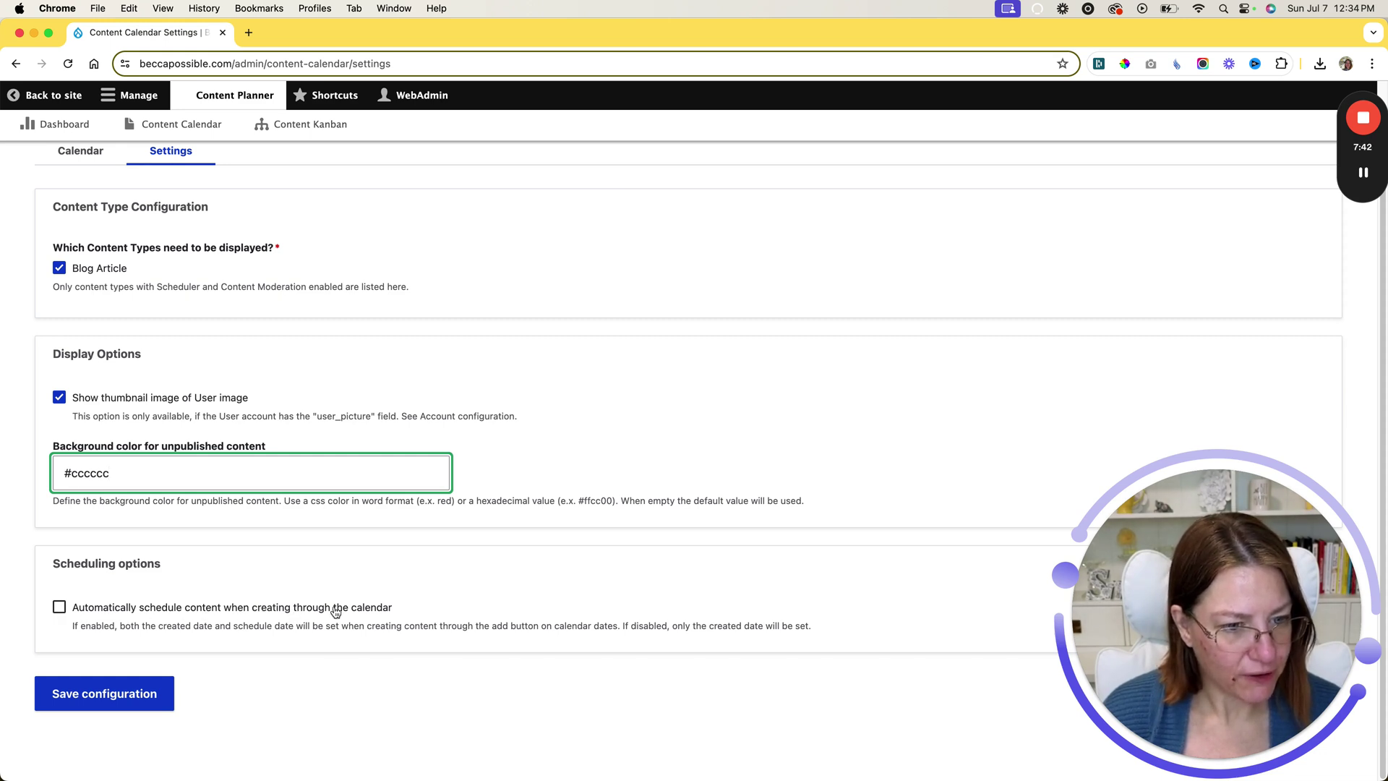
pyautogui.click(359, 608)
pyautogui.click(143, 684)
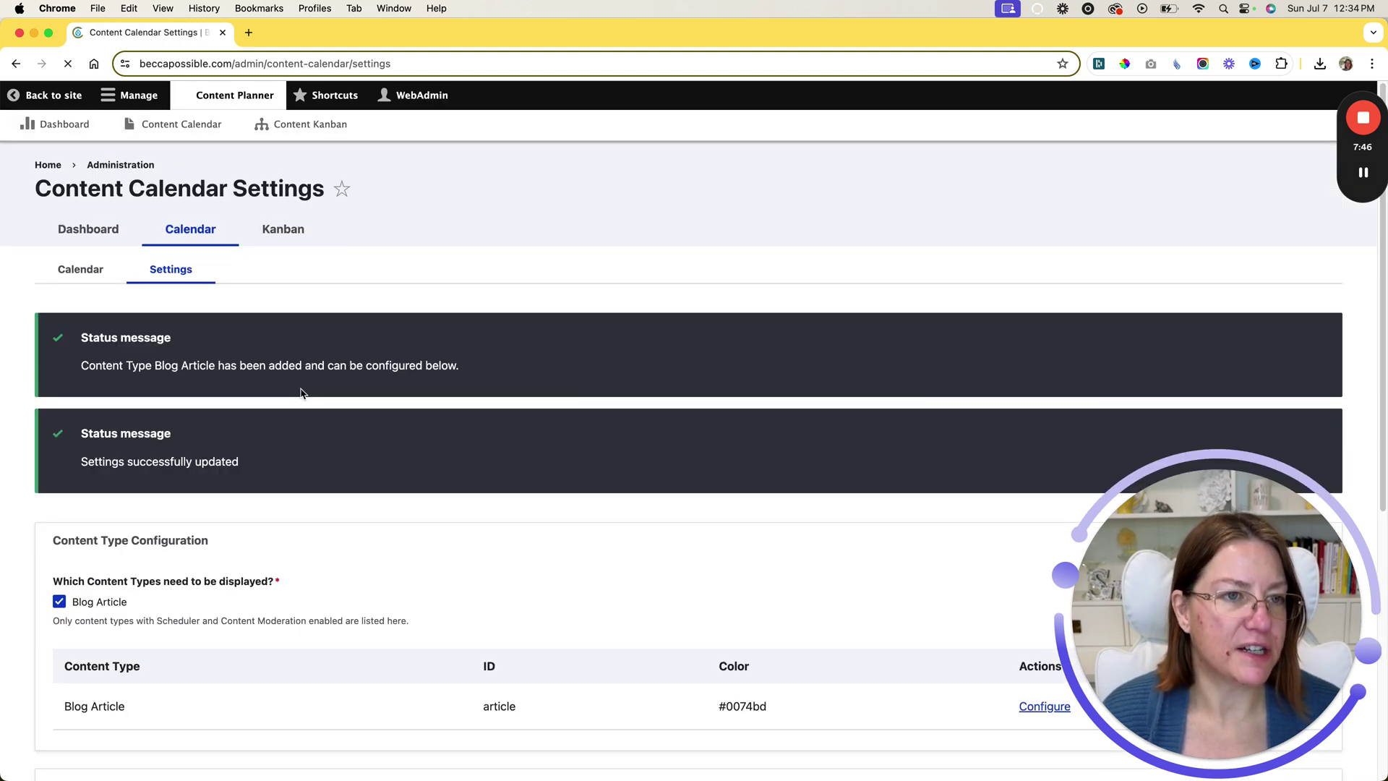
# - View the Content Calendar and examine its year filter choices and the content options for July 1, 2024
pyautogui.click(85, 277)
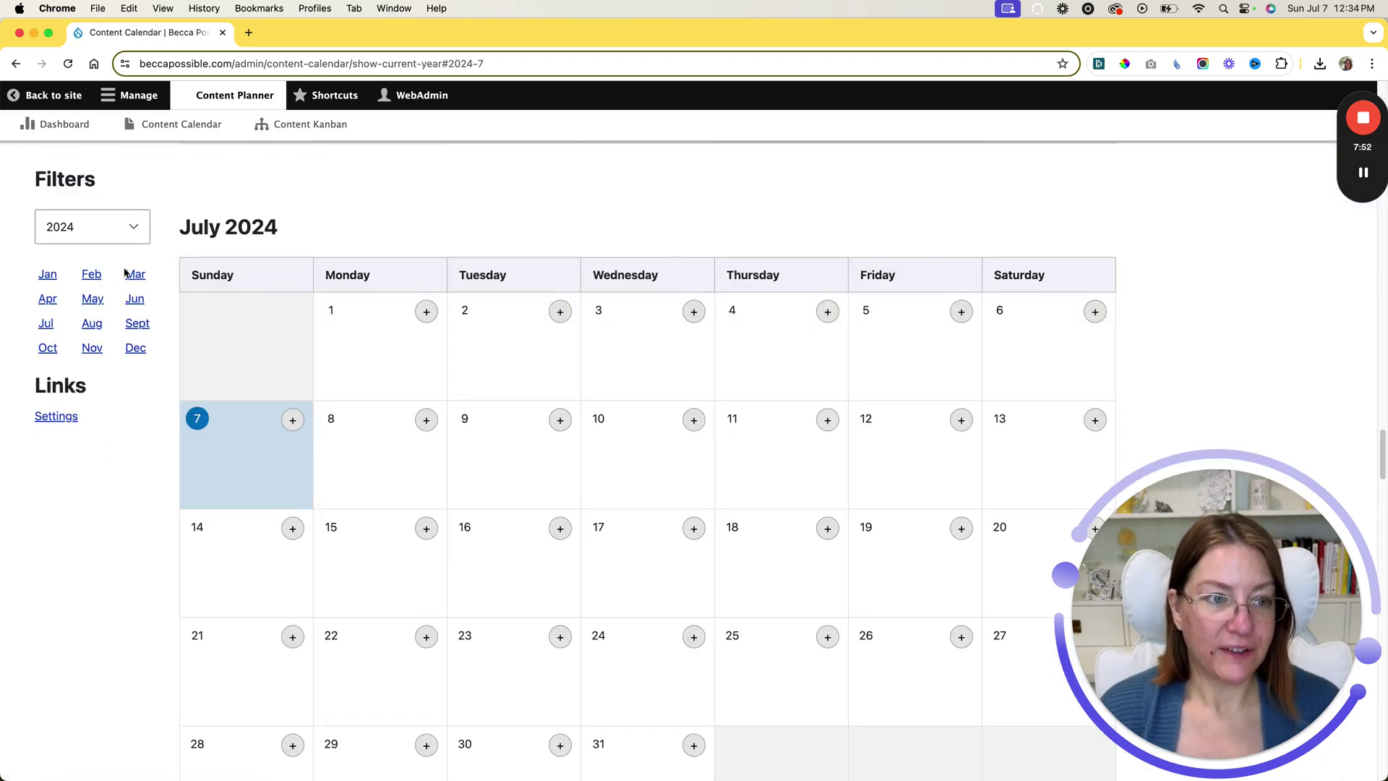
pyautogui.click(116, 227)
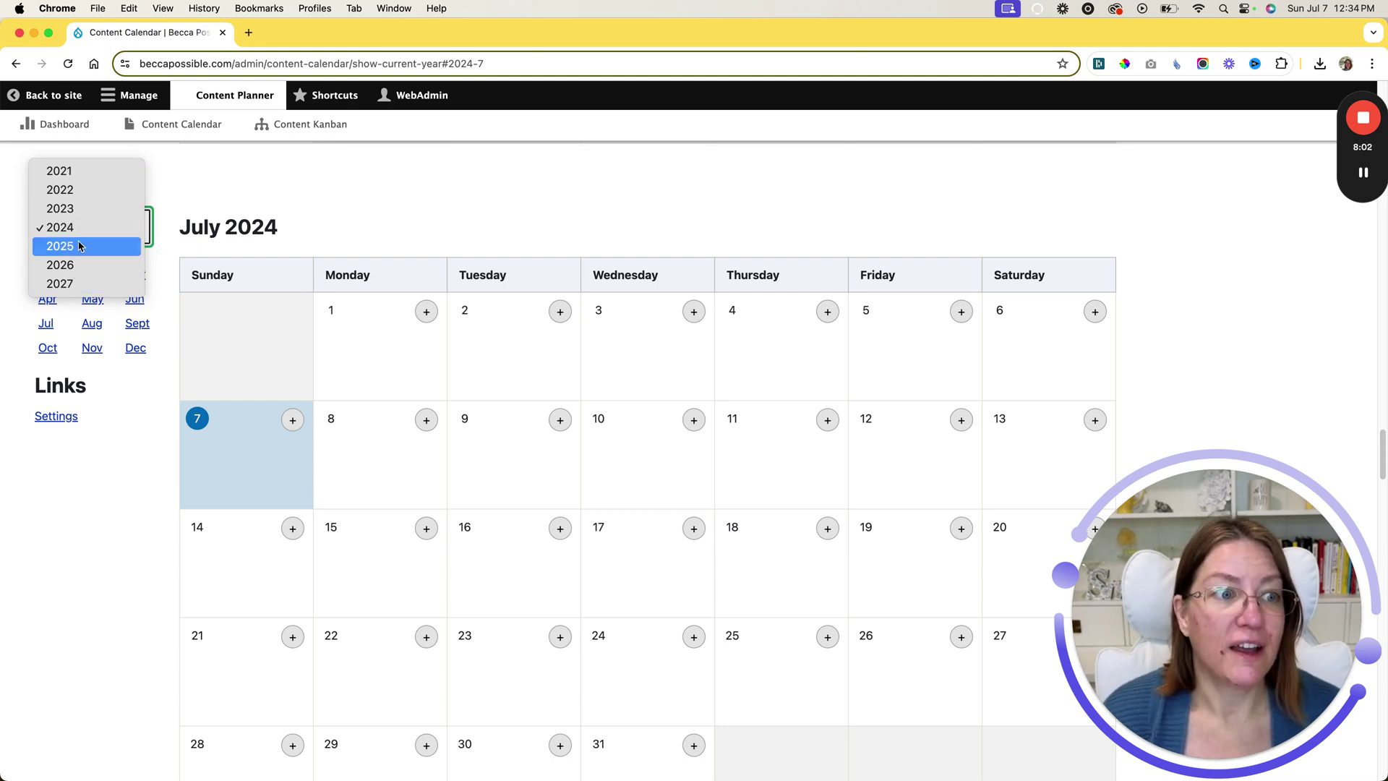
pyautogui.click(246, 214)
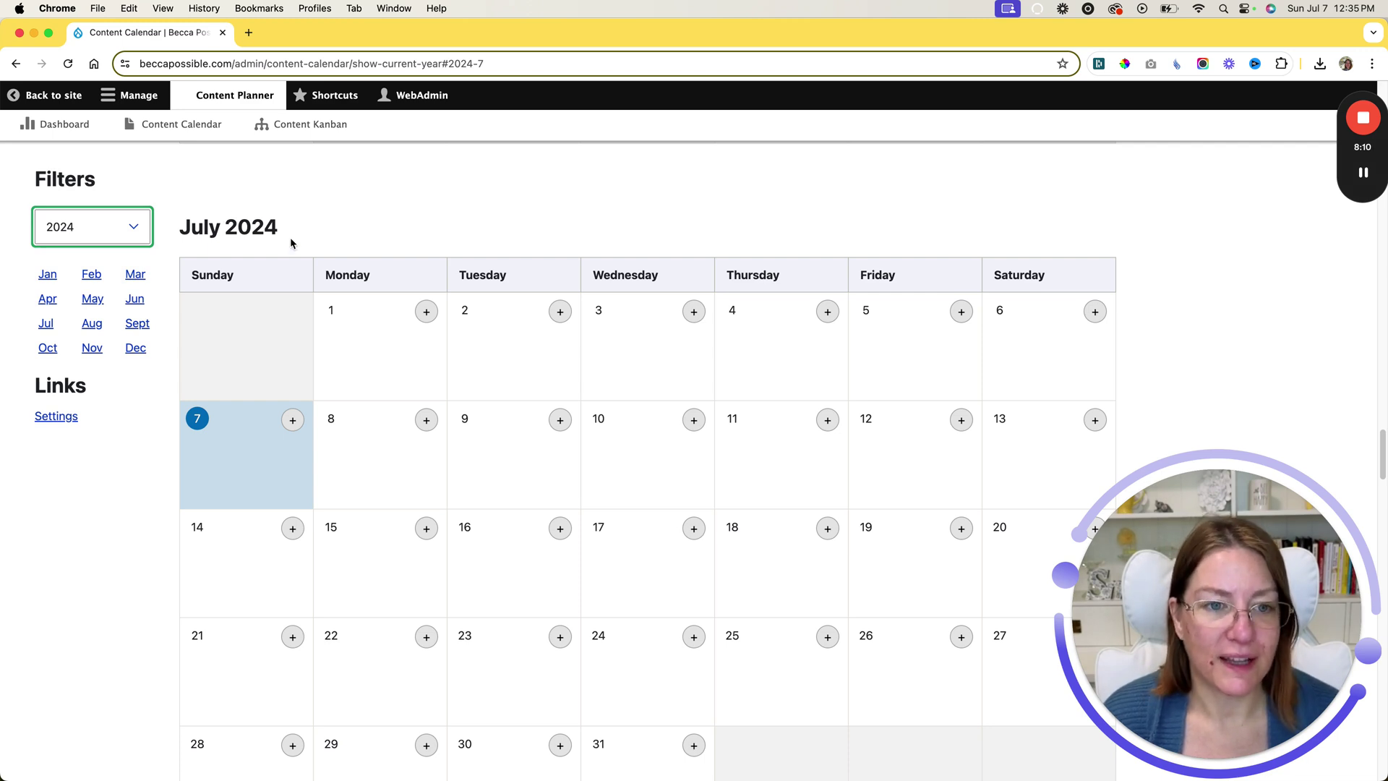
pyautogui.click(426, 312)
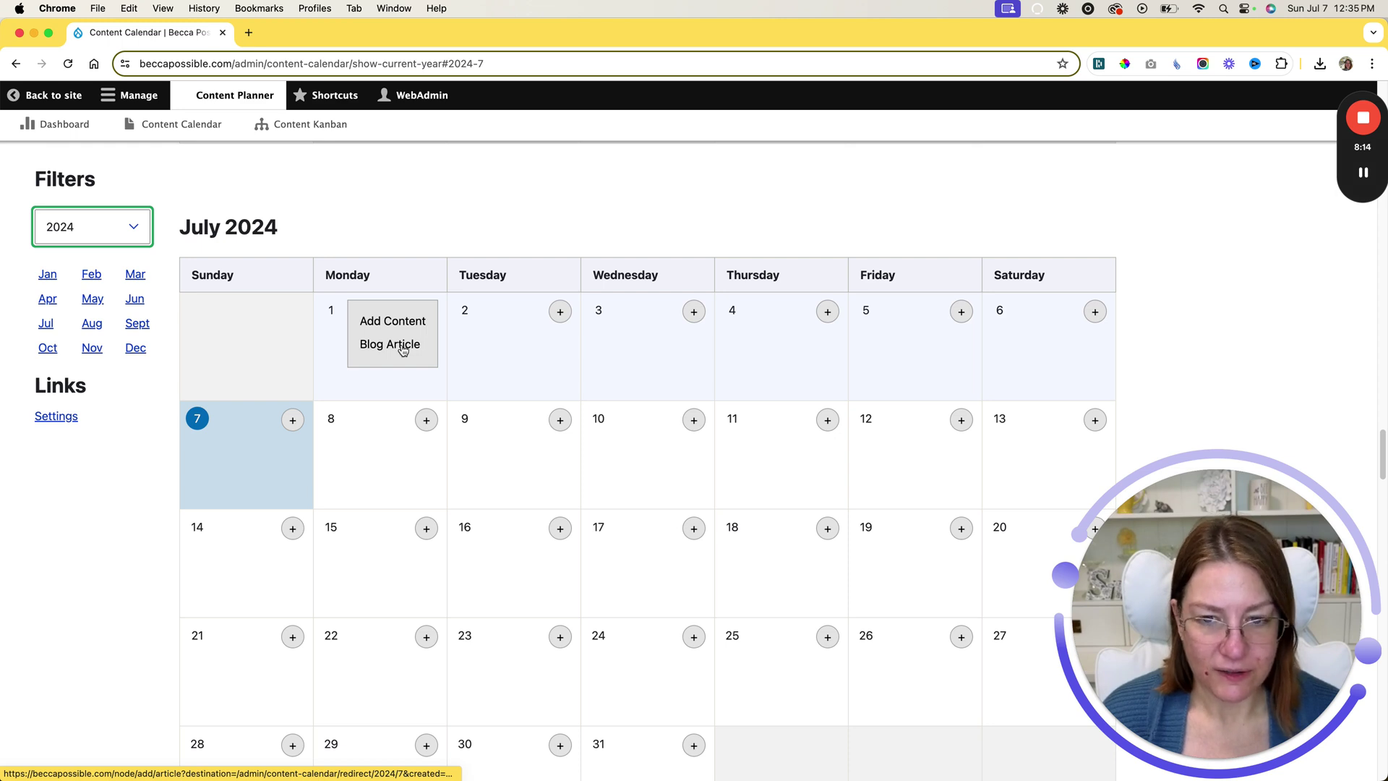
pyautogui.click(474, 342)
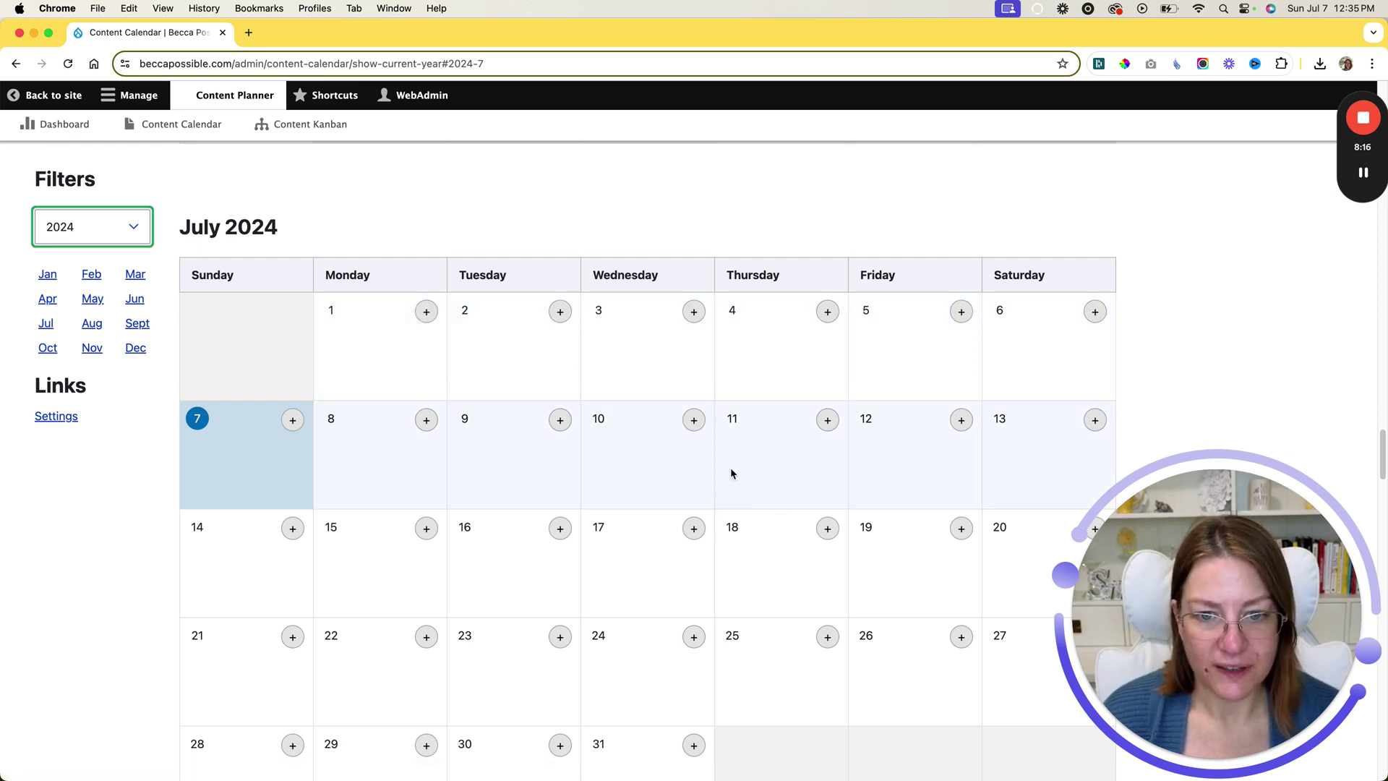
# - Open a new Blog Article form for July 10, 2024 from the Content Calendar
pyautogui.click(695, 422)
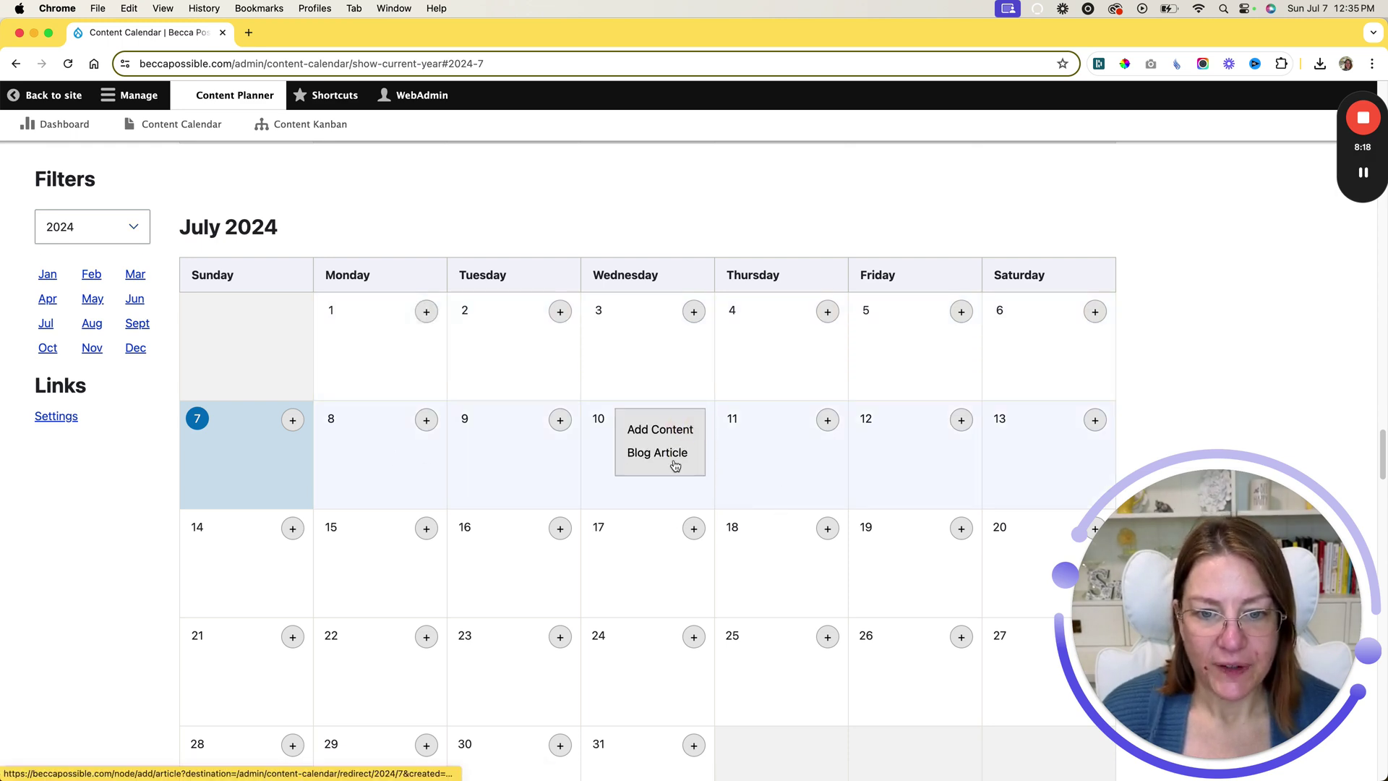
pyautogui.click(695, 422)
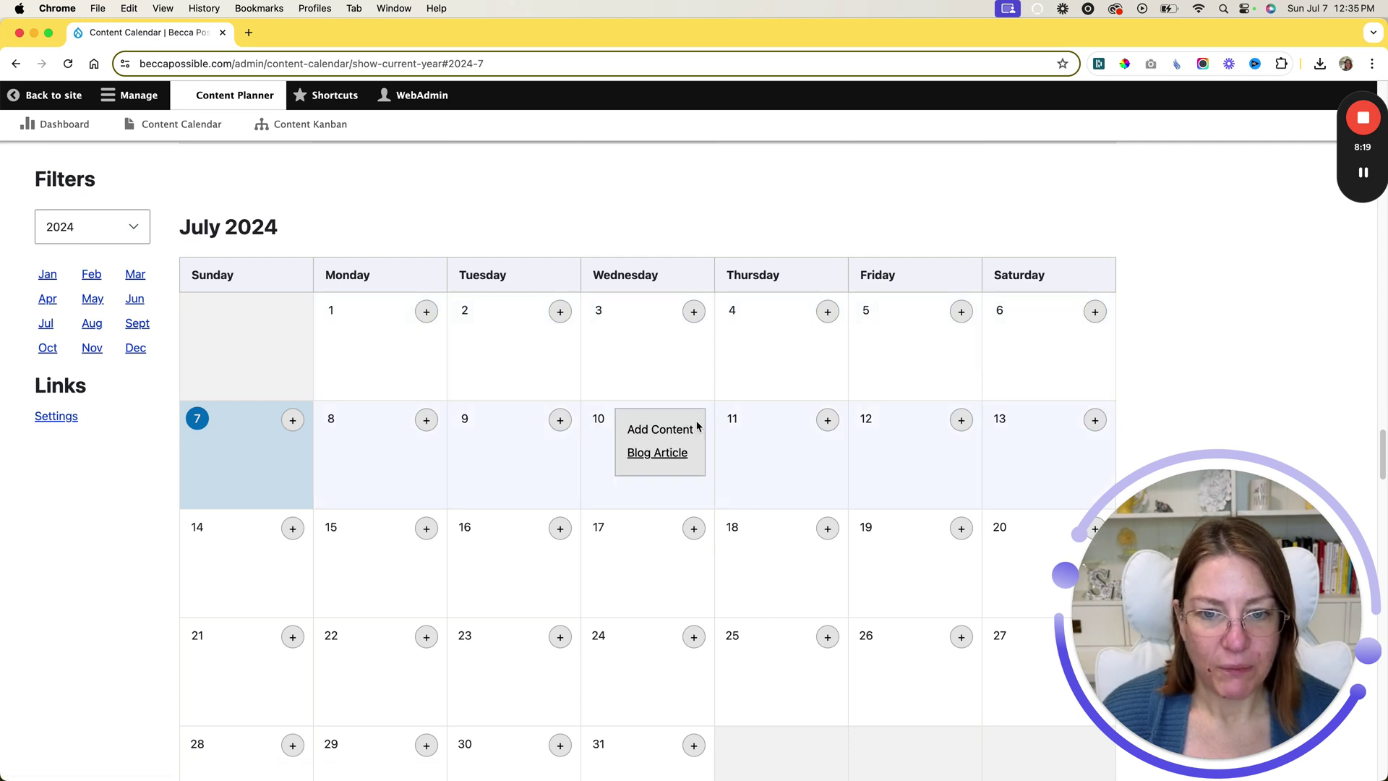
pyautogui.click(673, 454)
pyautogui.click(827, 311)
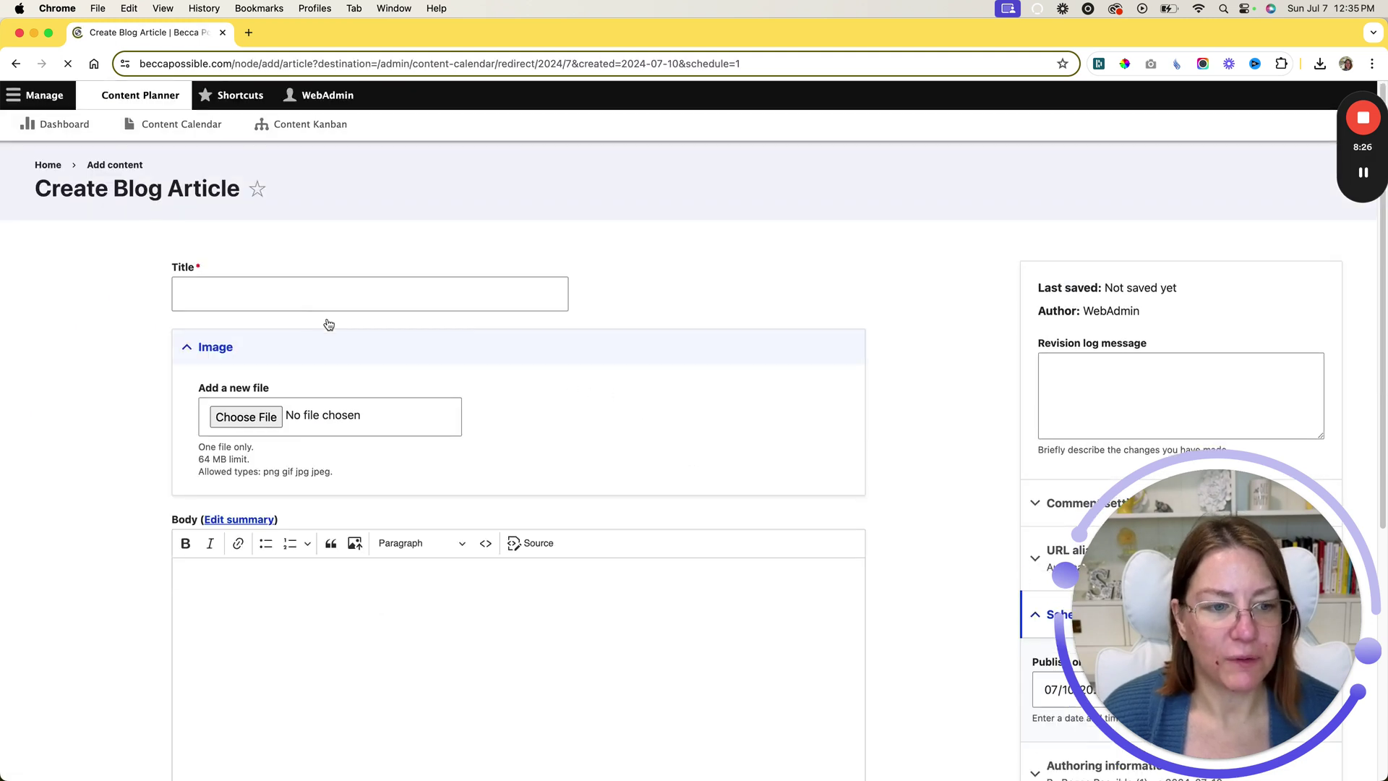
# - Examine the new article's Publish on date and time choices and the available Save as states
pyautogui.scroll(-5, 878, 300)
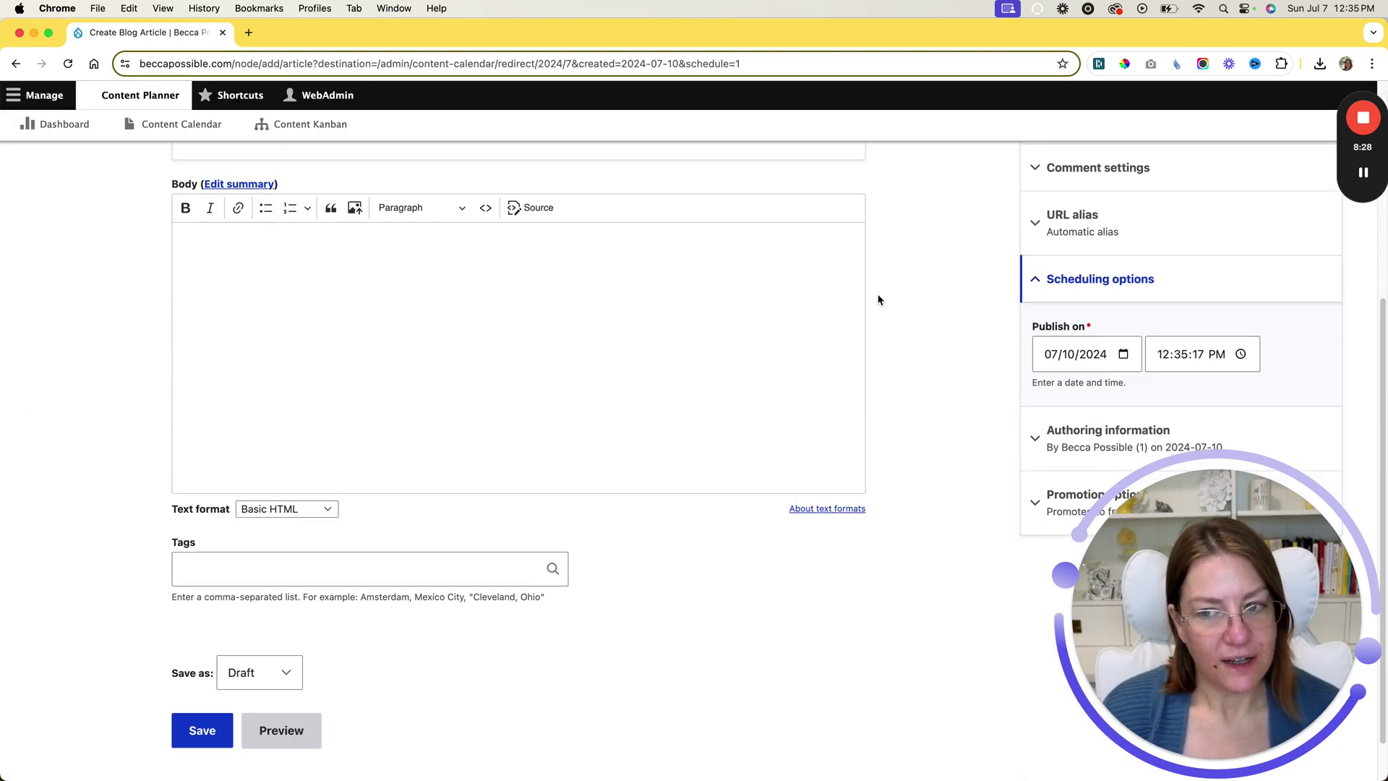
pyautogui.click(1123, 354)
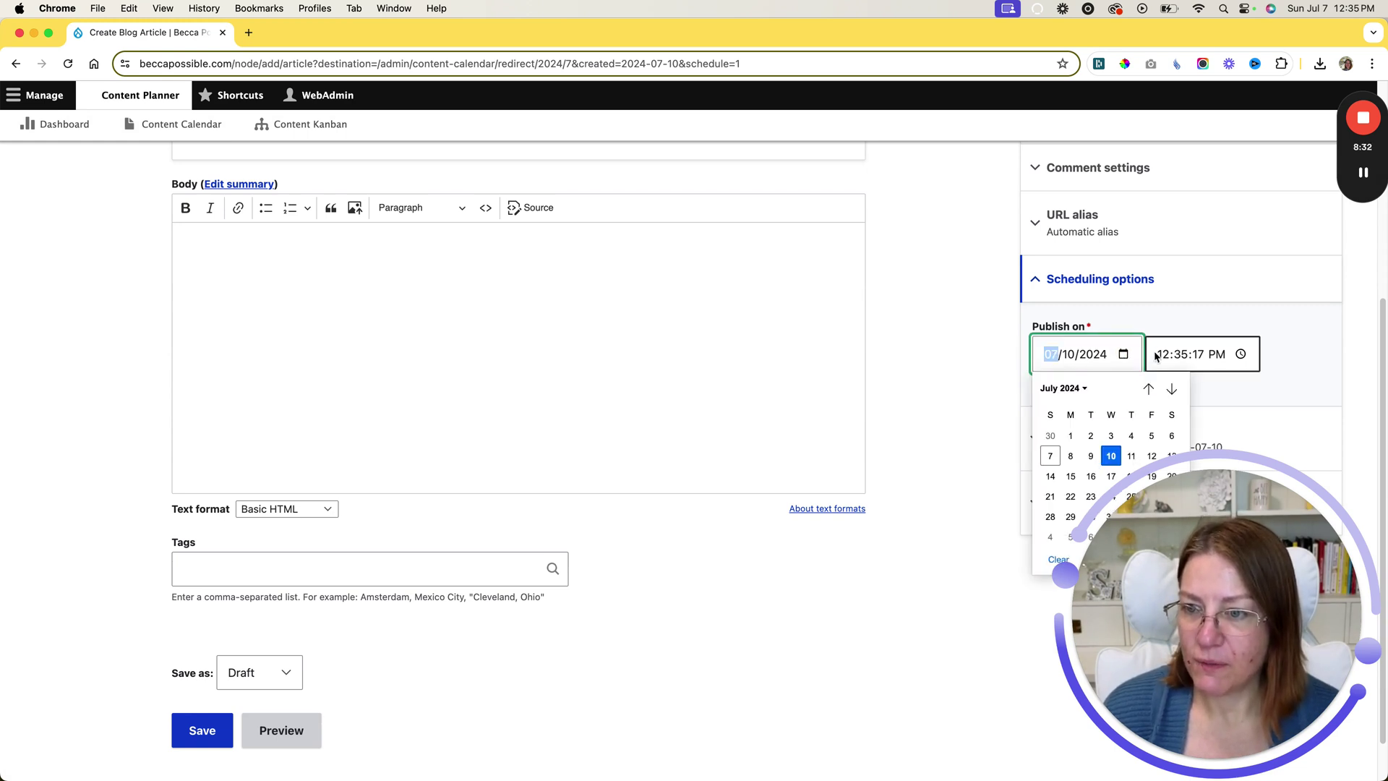
pyautogui.click(1170, 321)
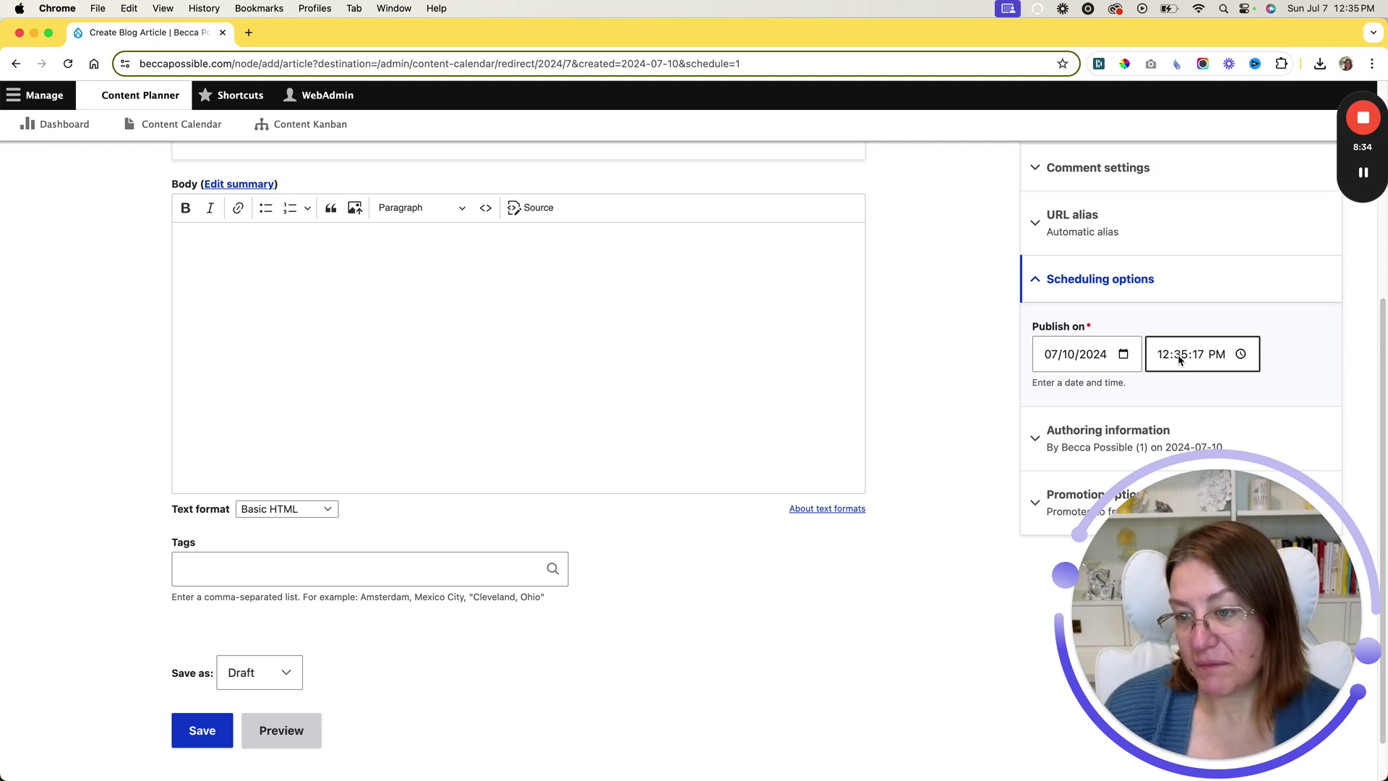
pyautogui.click(1240, 354)
pyautogui.click(1241, 354)
pyautogui.click(1207, 313)
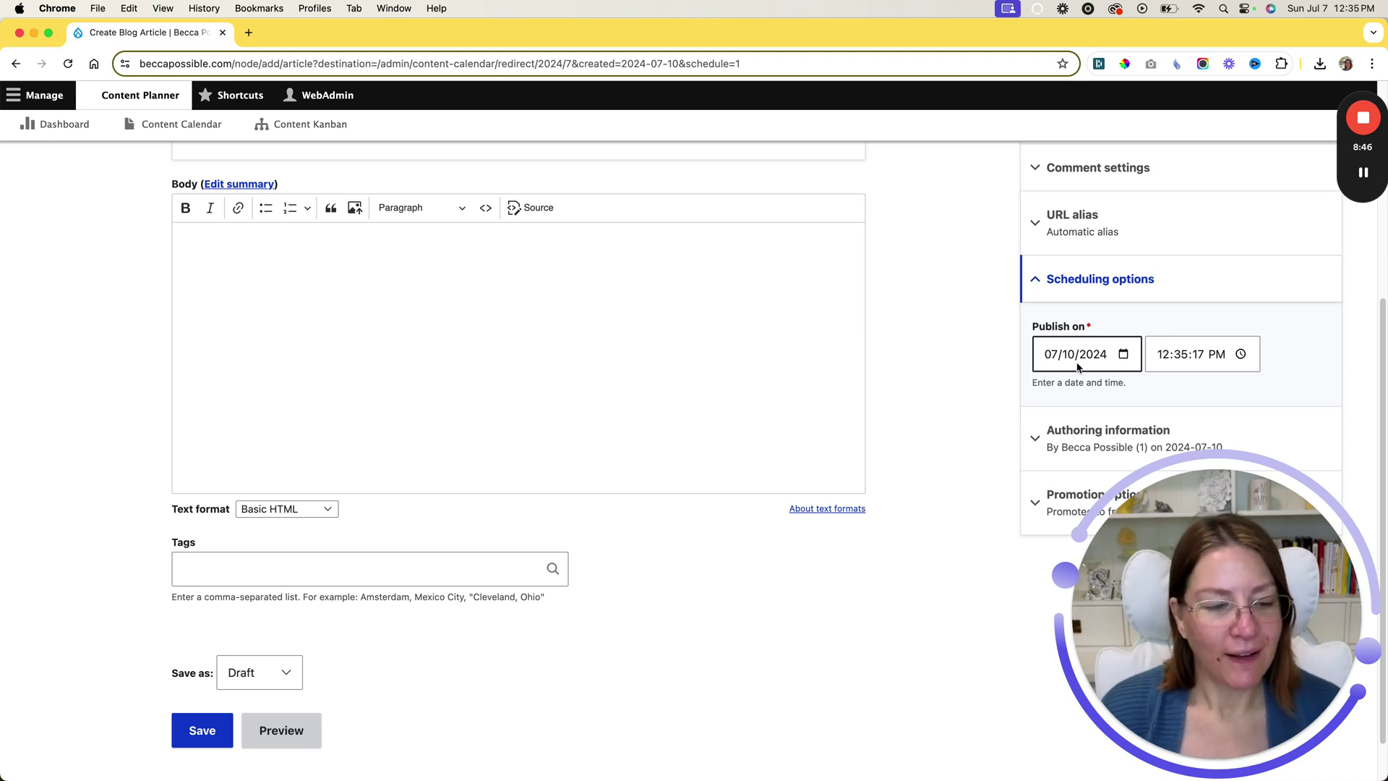
pyautogui.click(279, 677)
pyautogui.click(258, 677)
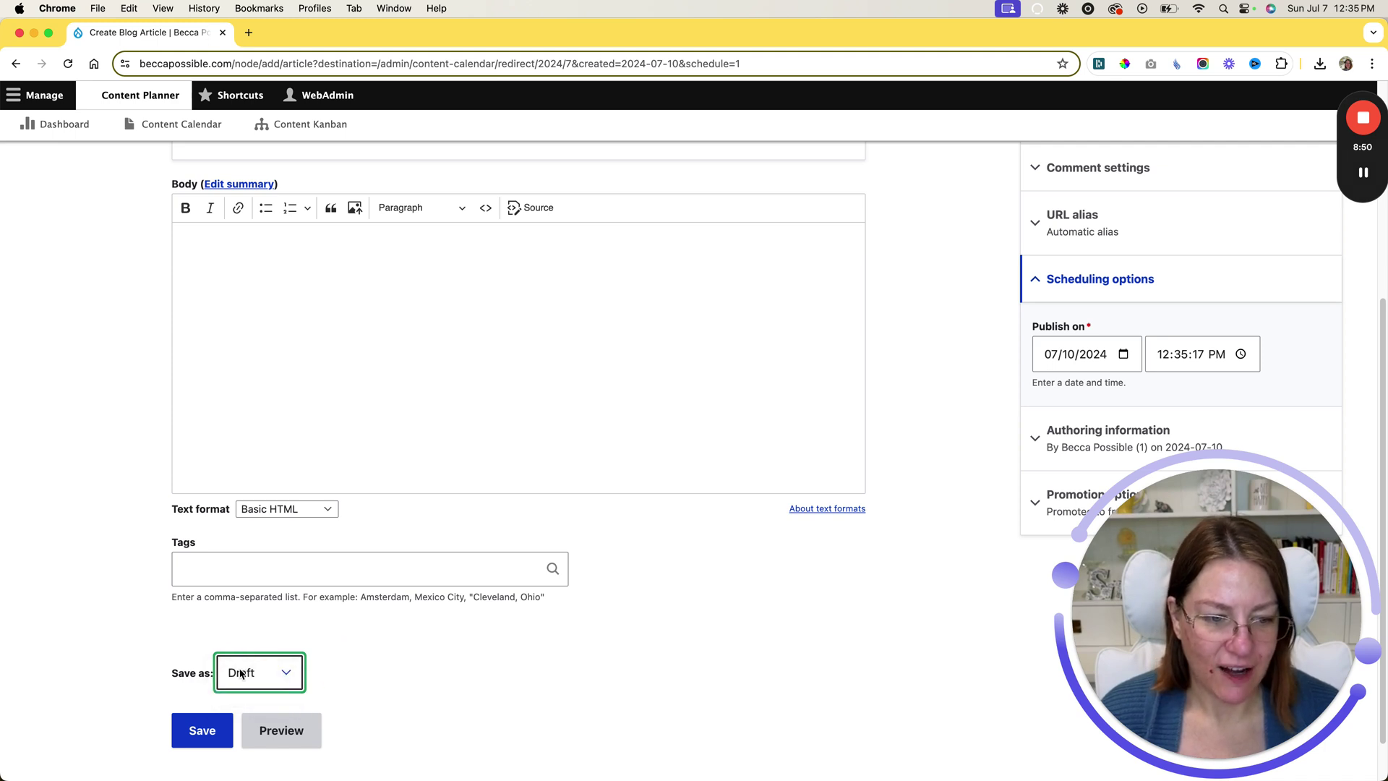
pyautogui.scroll(5, 379, 568)
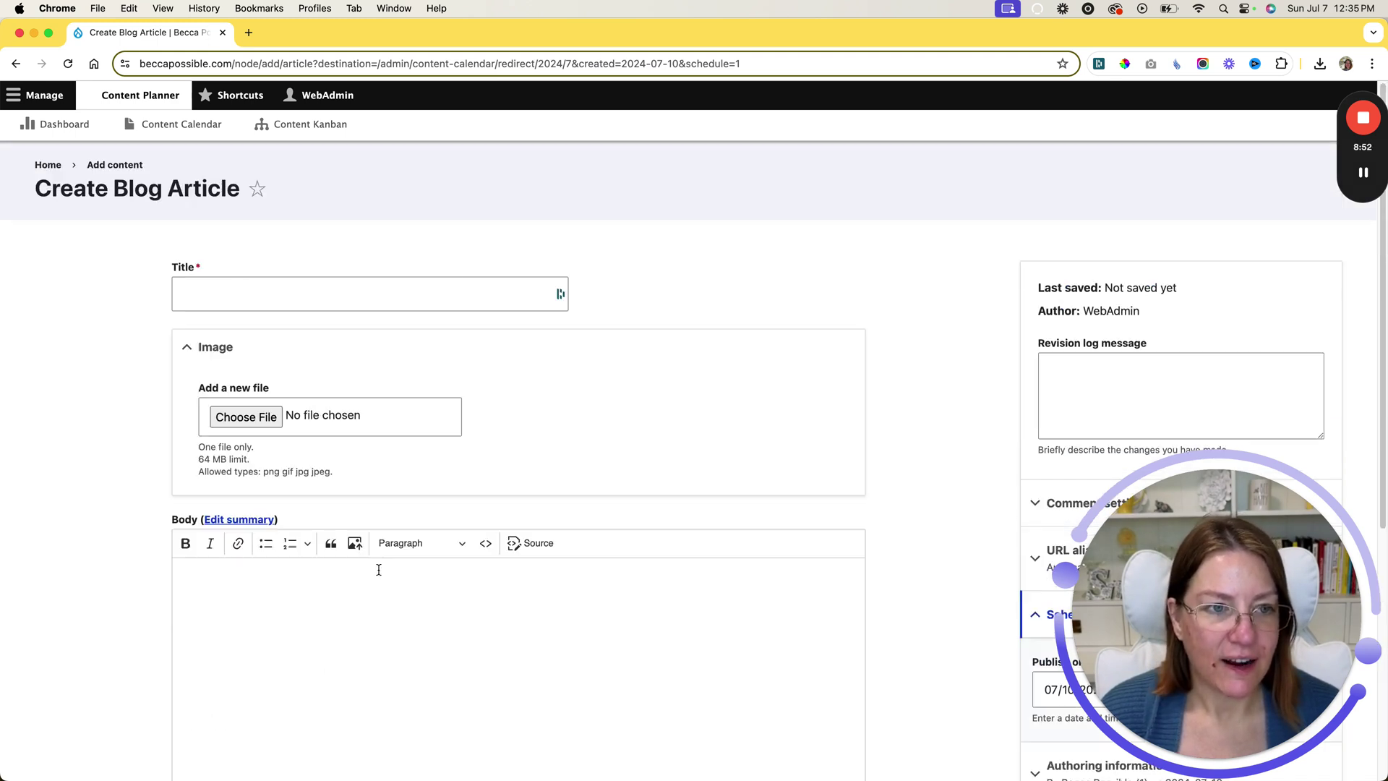
# - In the Content Kanban settings, use the defined colors from Content Calendar, show user image thumbnails, and save the configuration
pyautogui.click(306, 131)
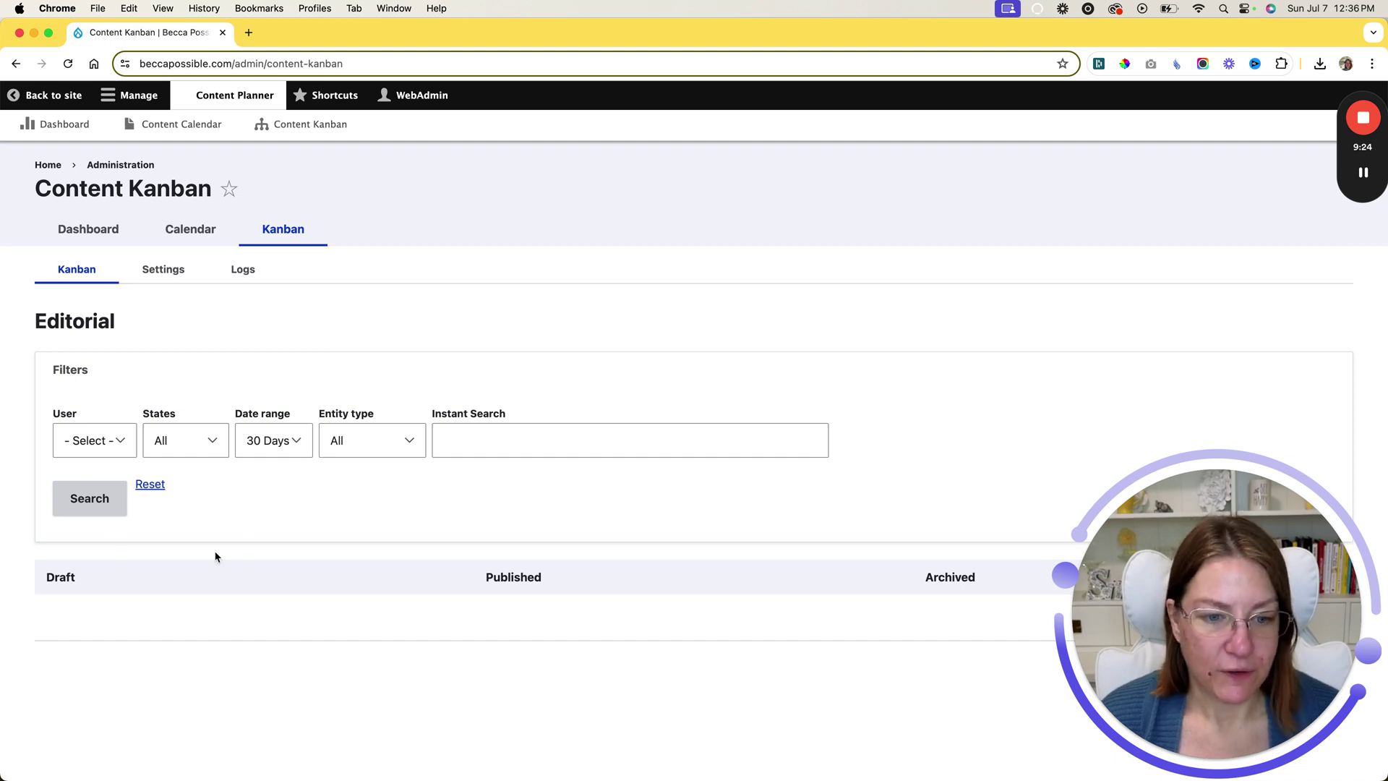
pyautogui.click(166, 269)
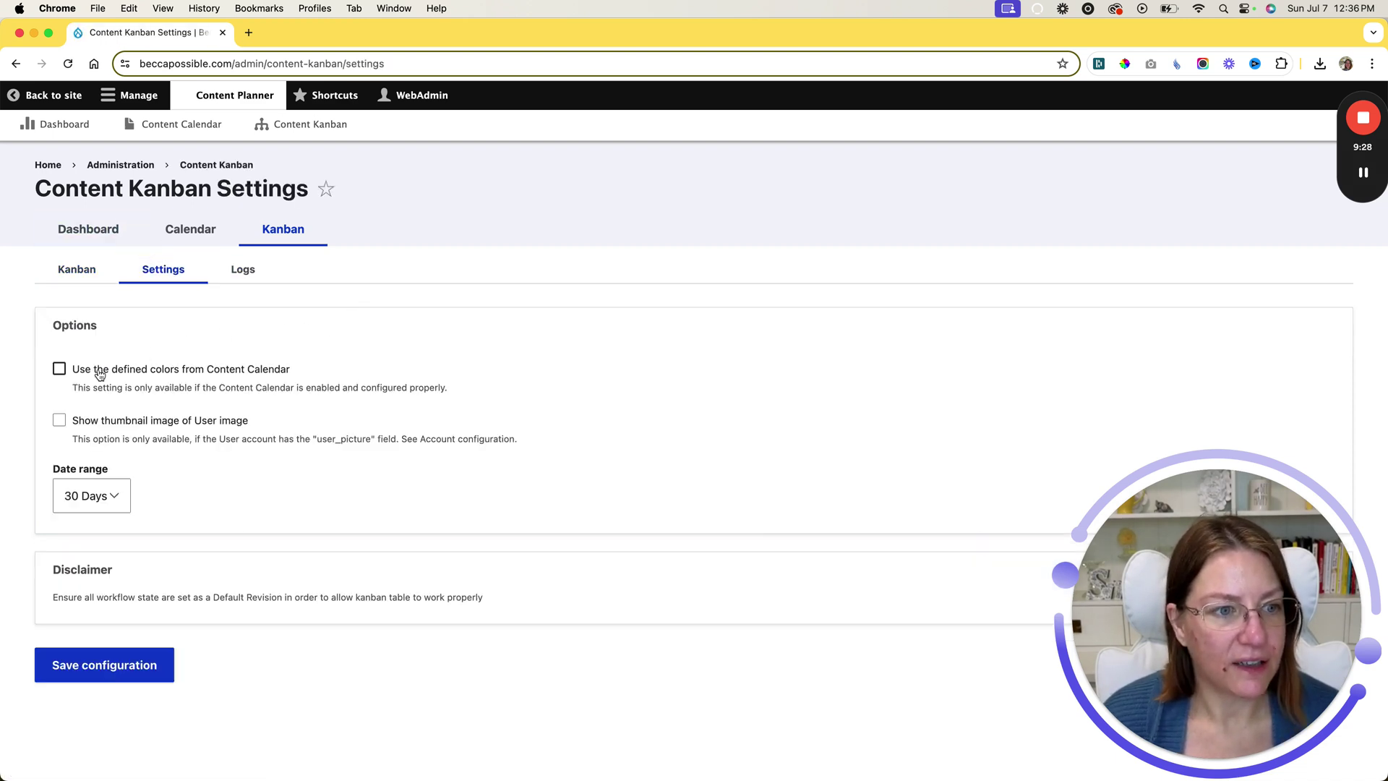
pyautogui.click(231, 372)
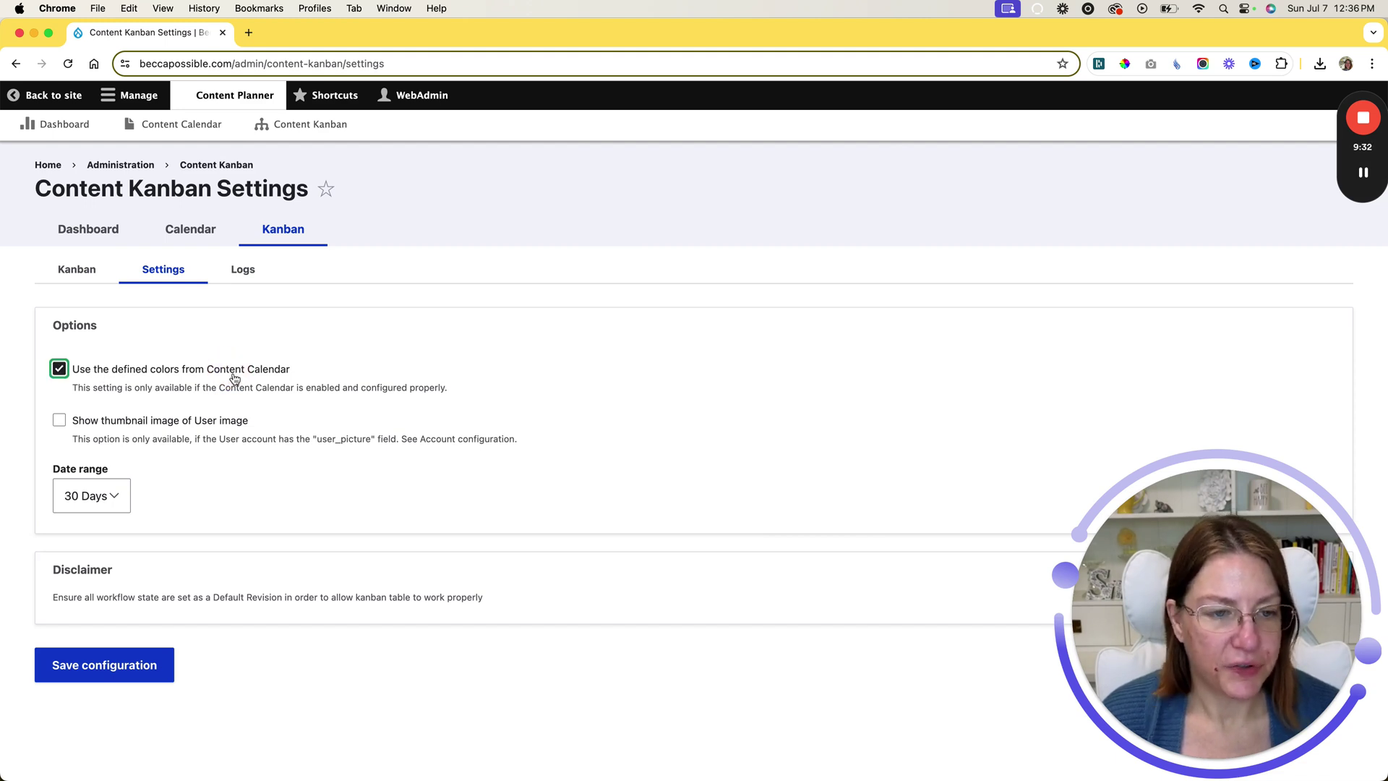
pyautogui.click(116, 424)
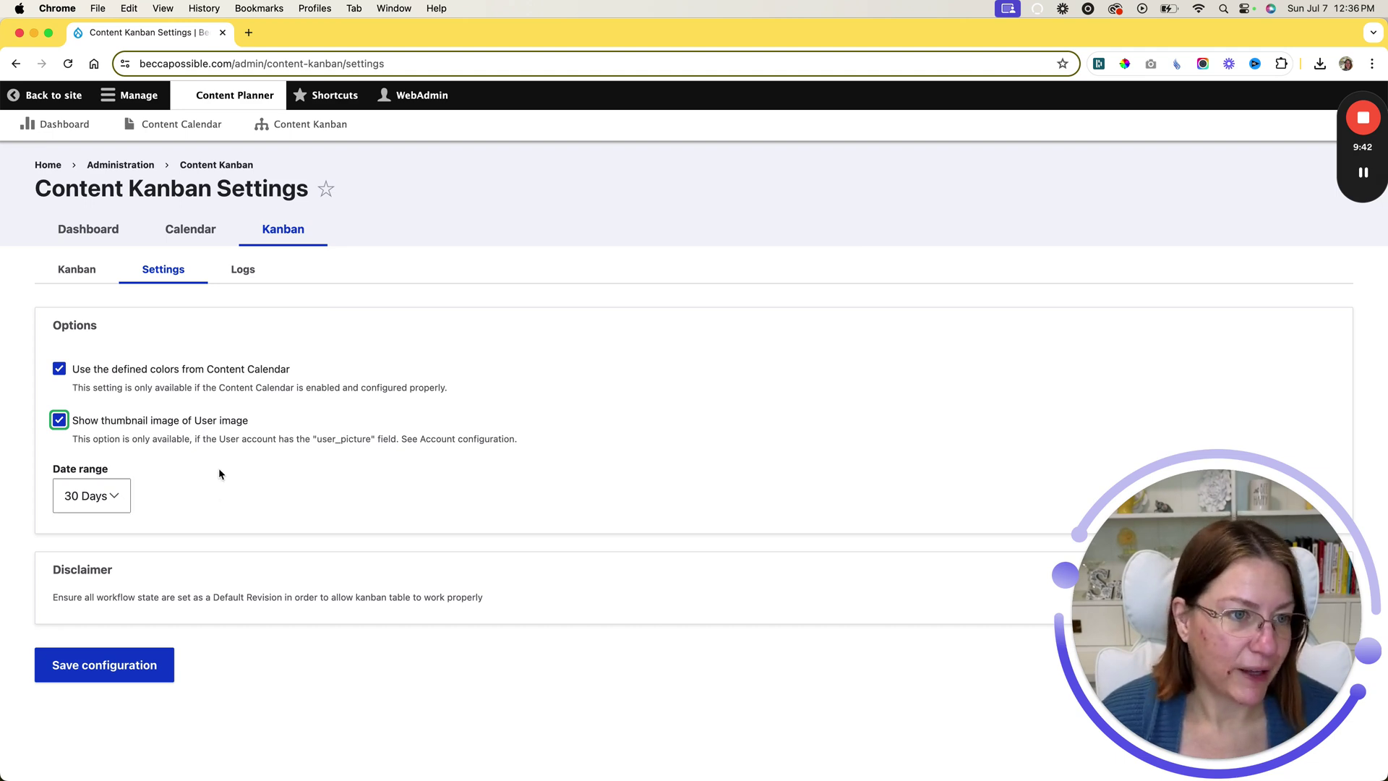
pyautogui.click(112, 658)
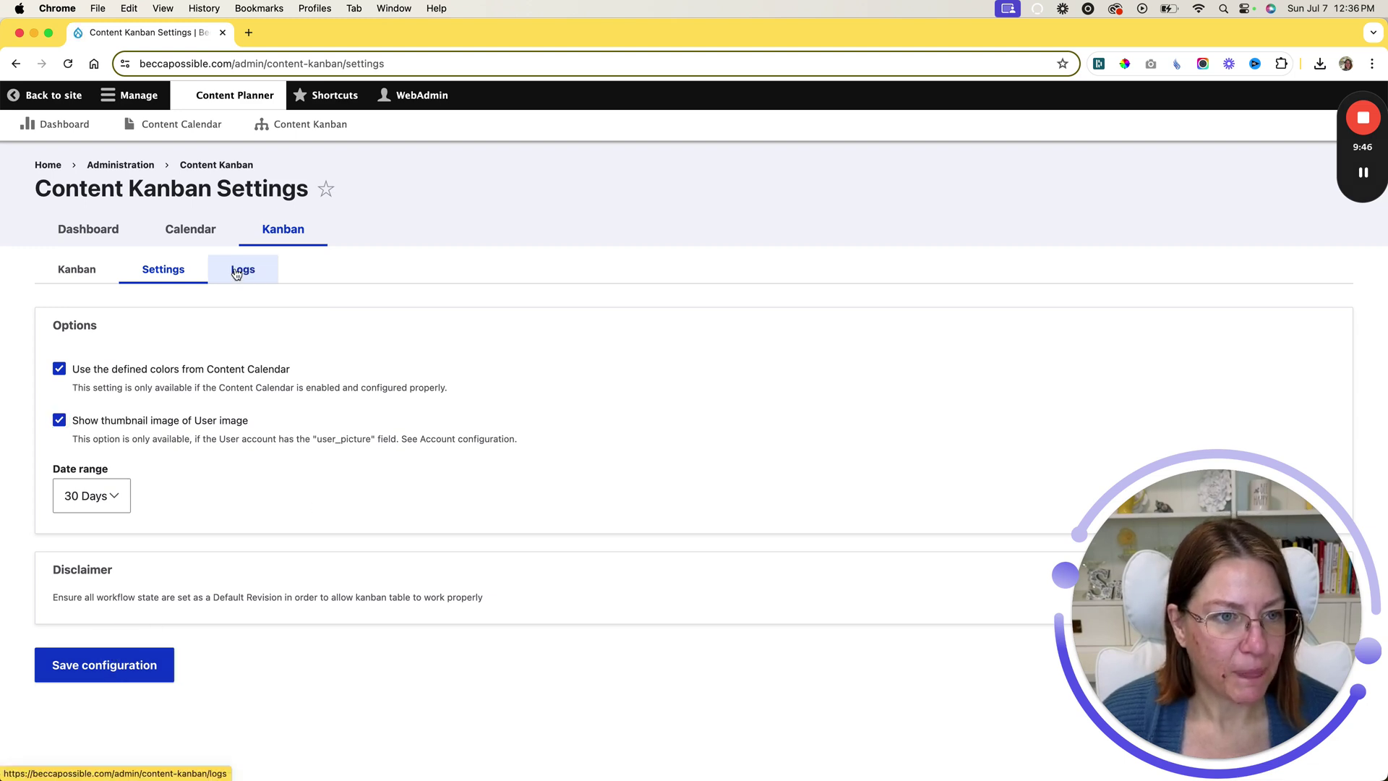
pyautogui.click(99, 662)
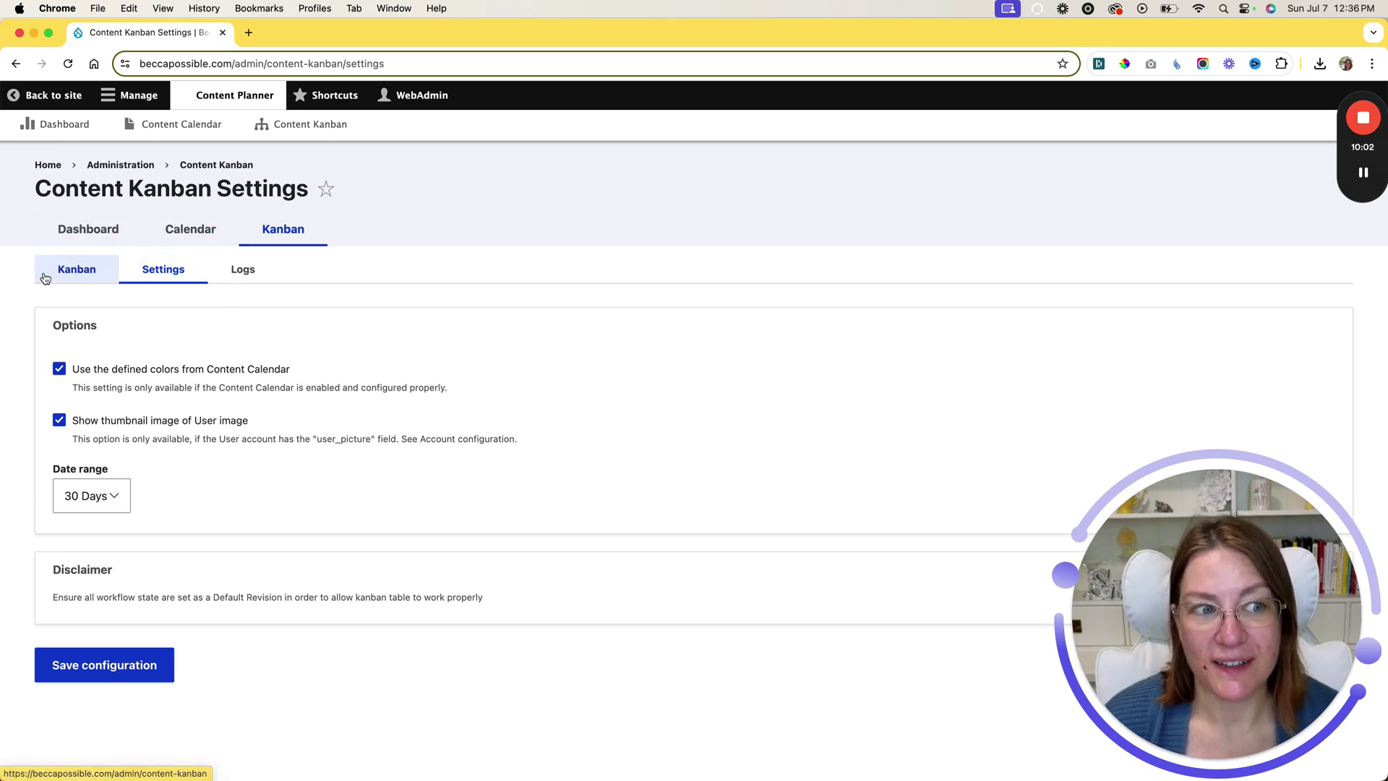
# - View the Kanban logs and examine the user filter choices on the Editorial Kanban board
pyautogui.click(252, 275)
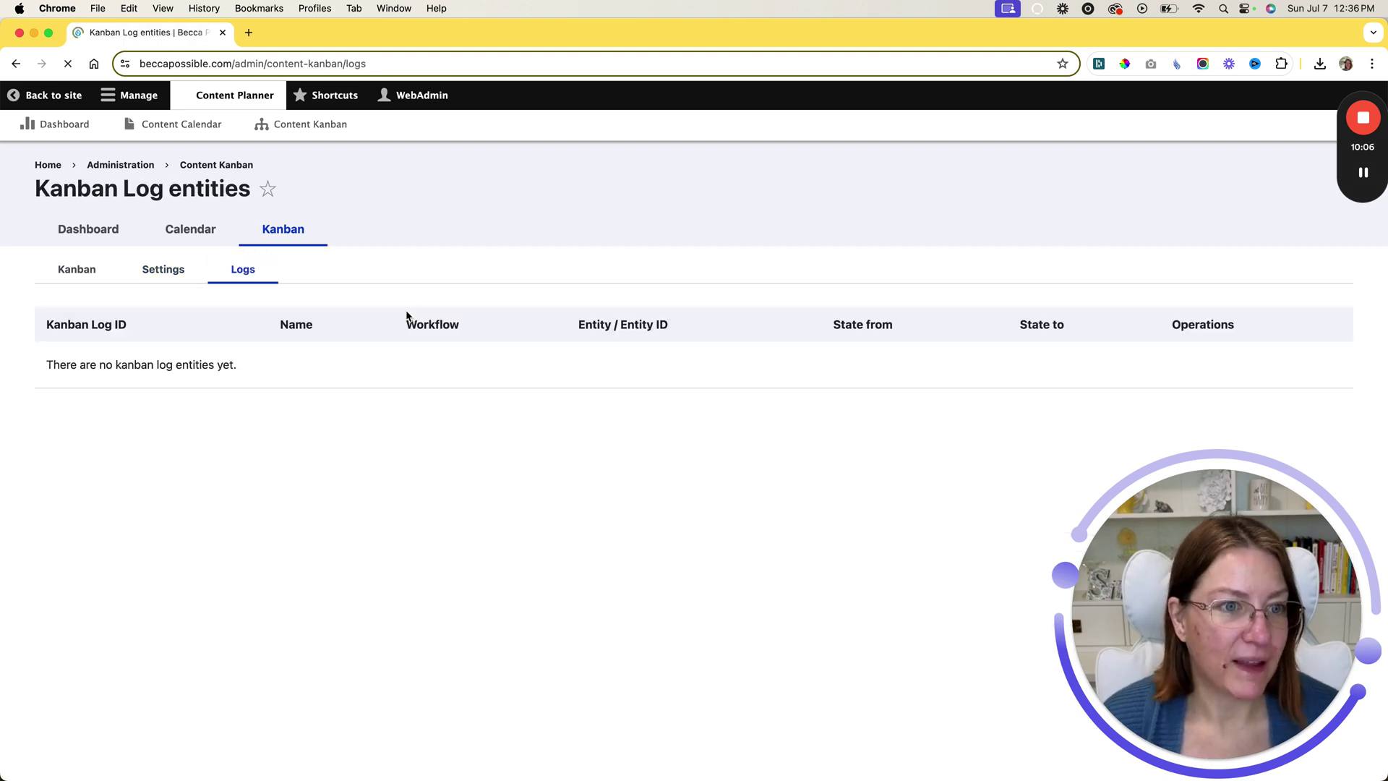
pyautogui.click(91, 277)
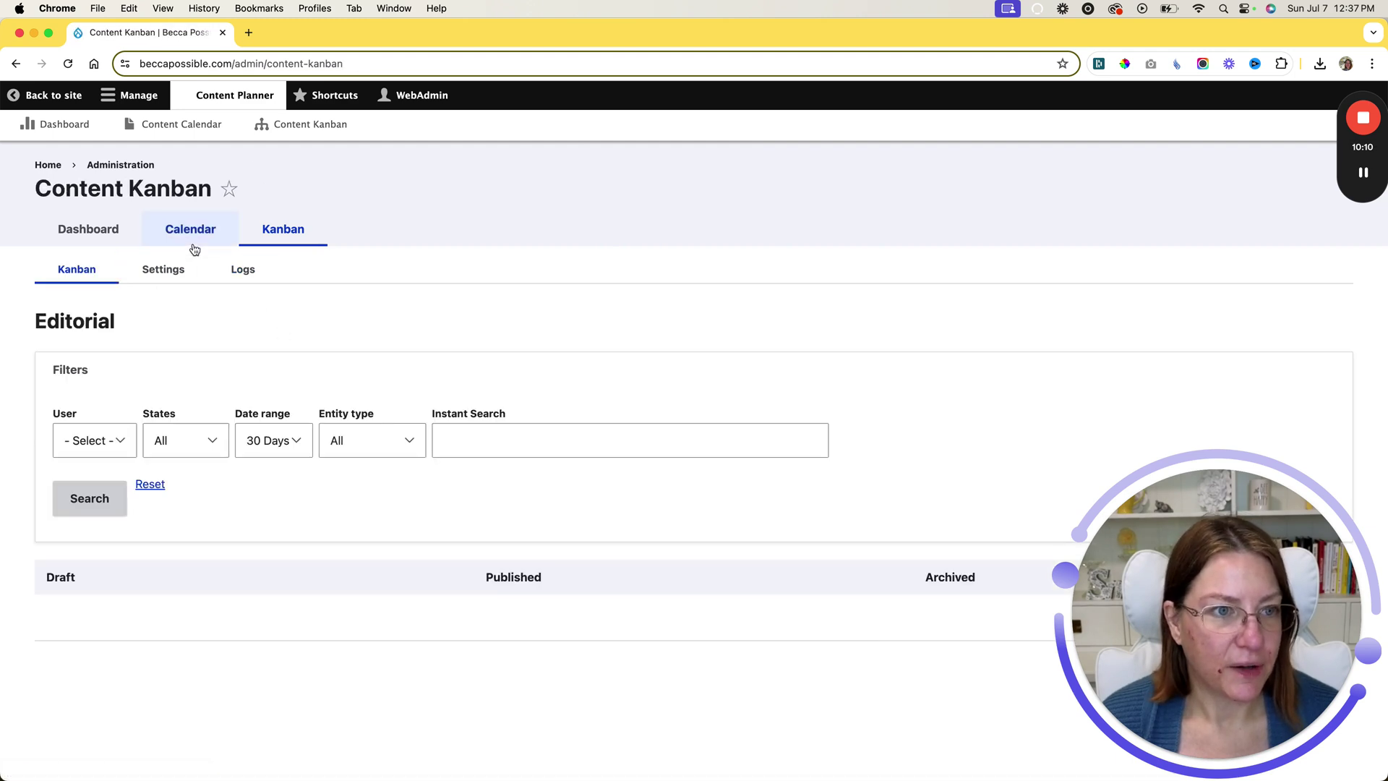
pyautogui.click(122, 439)
pyautogui.click(113, 441)
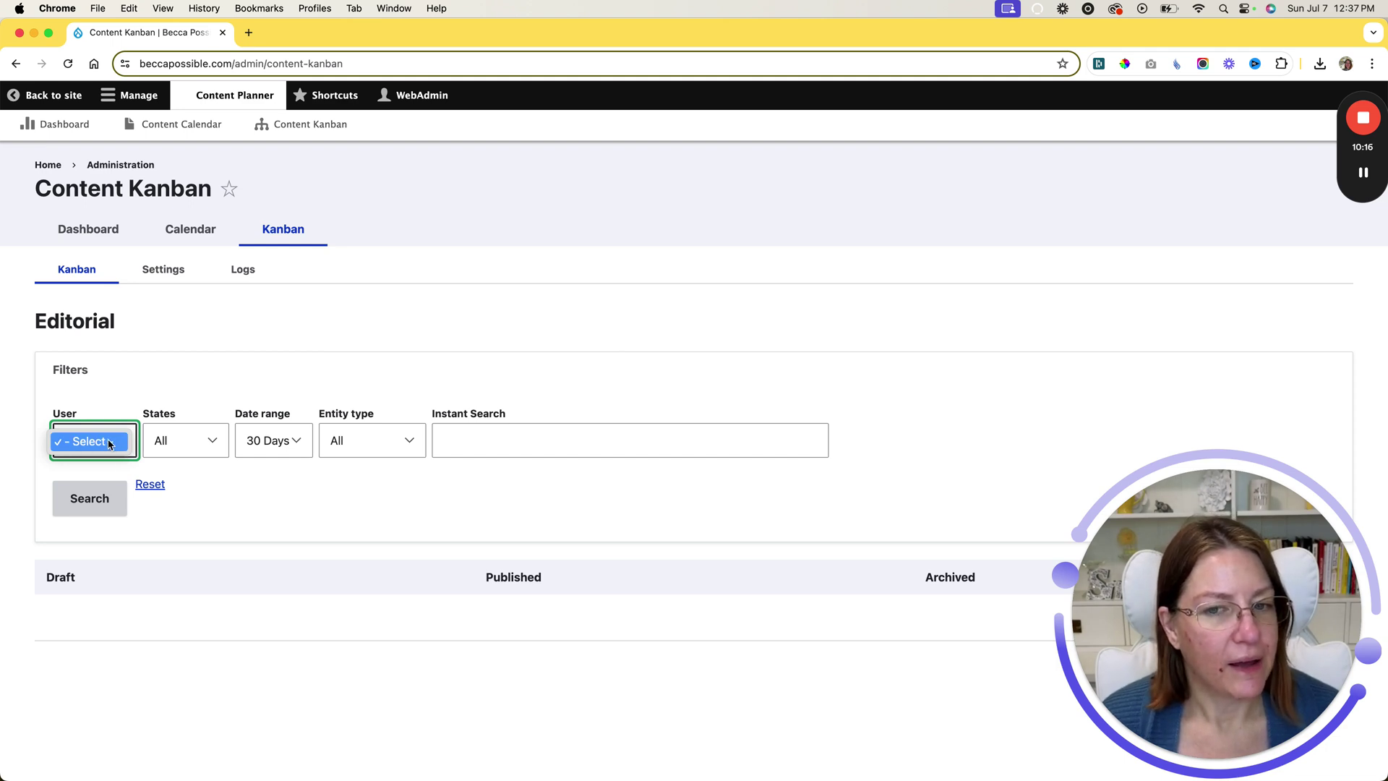
pyautogui.click(110, 443)
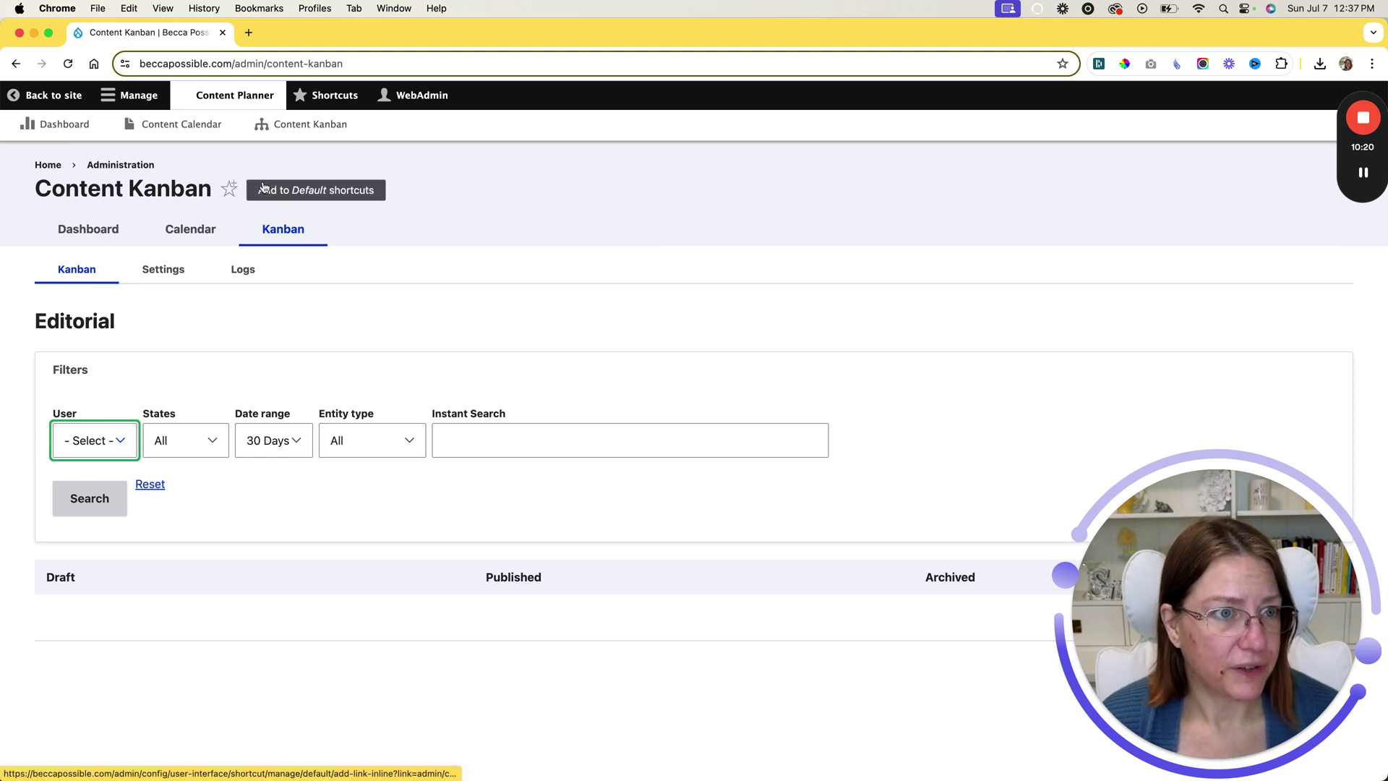
# - Review the last publications on the Content Planner dashboard and view the "Setting Up Drupal on IONOS" article
pyautogui.click(57, 131)
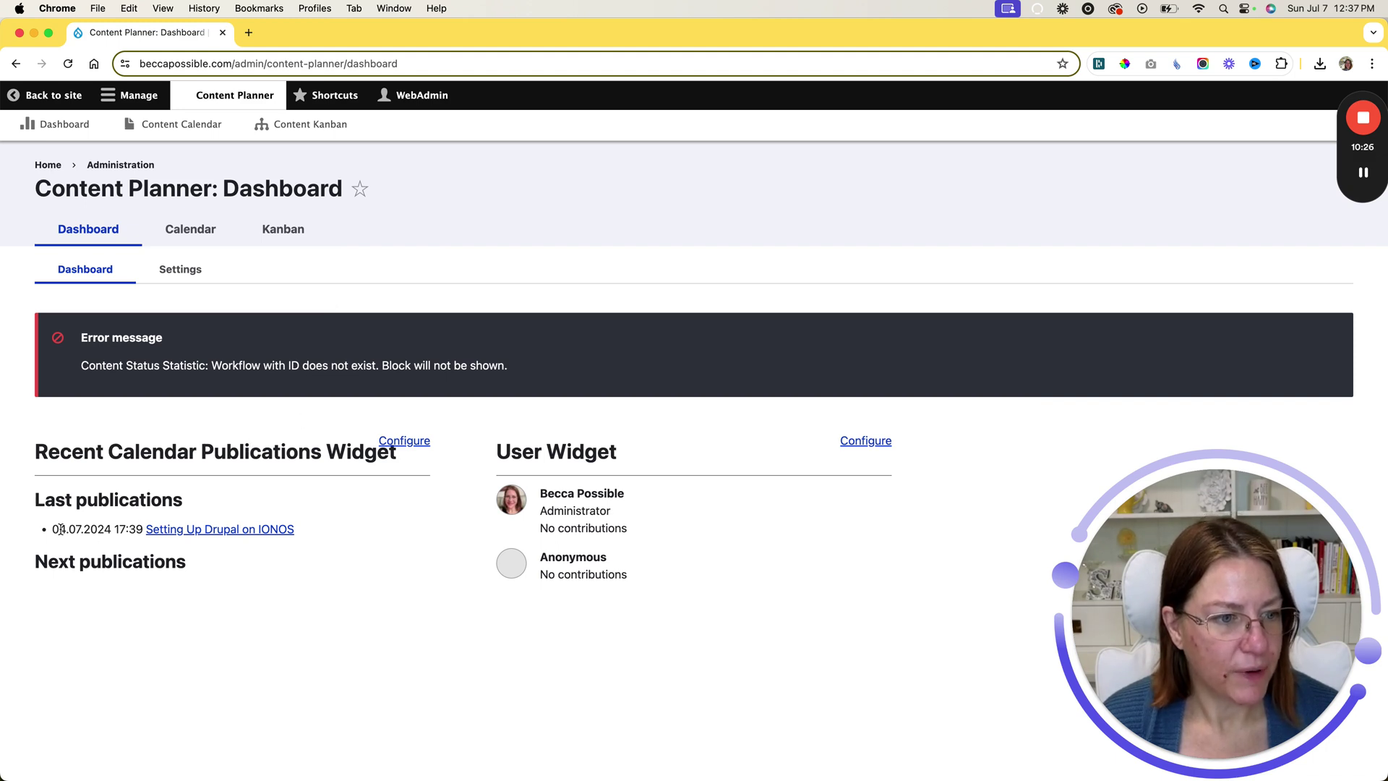
pyautogui.moveTo(55, 530); pyautogui.dragTo(139, 528)
pyautogui.click(340, 529)
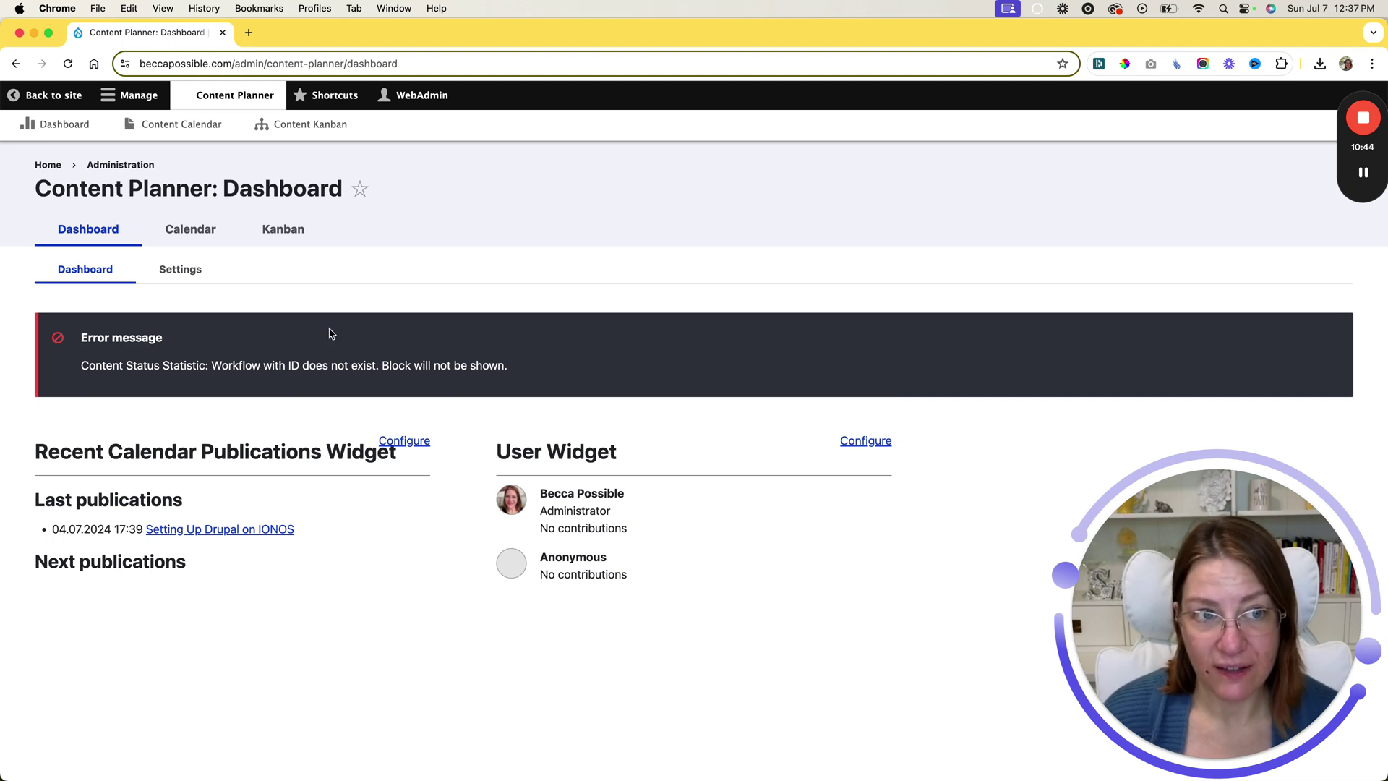
pyautogui.click(291, 529)
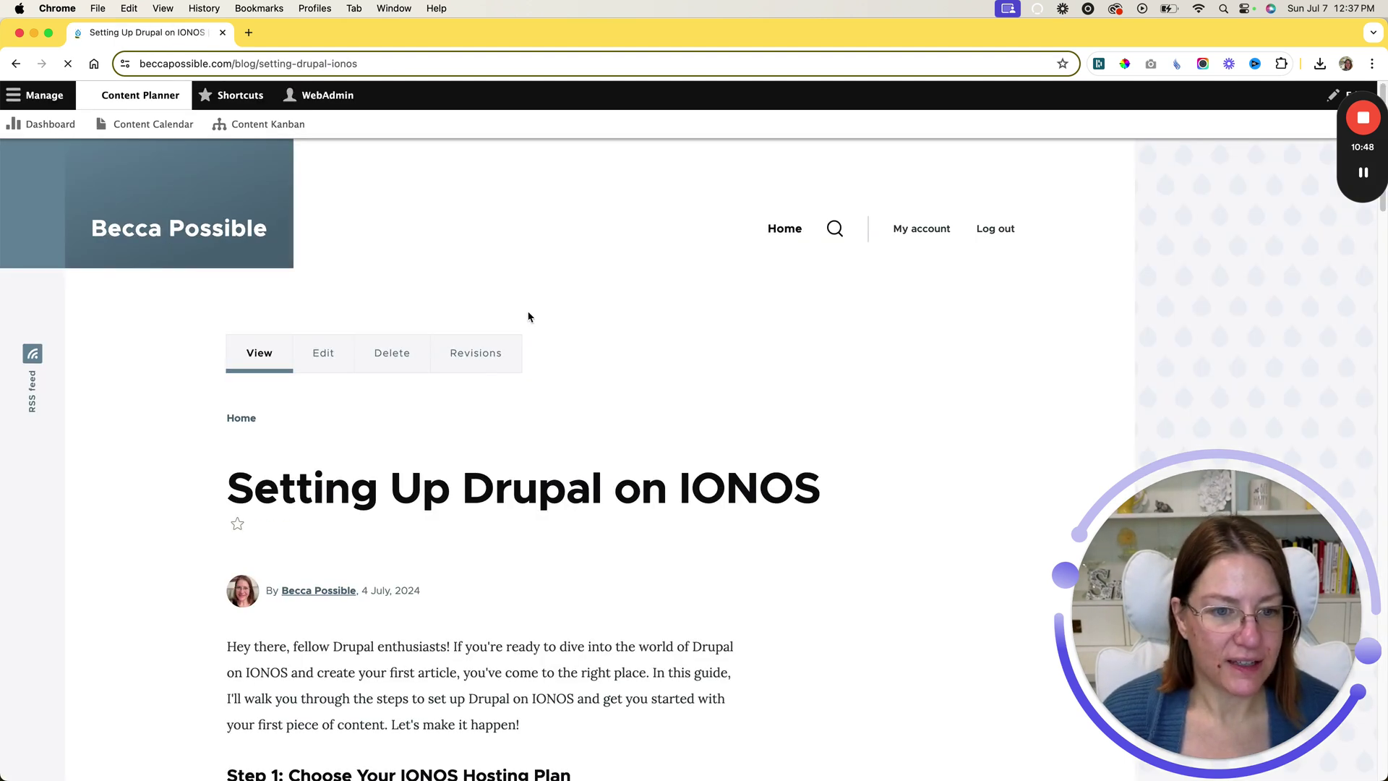
pyautogui.scroll(-3, 636, 473)
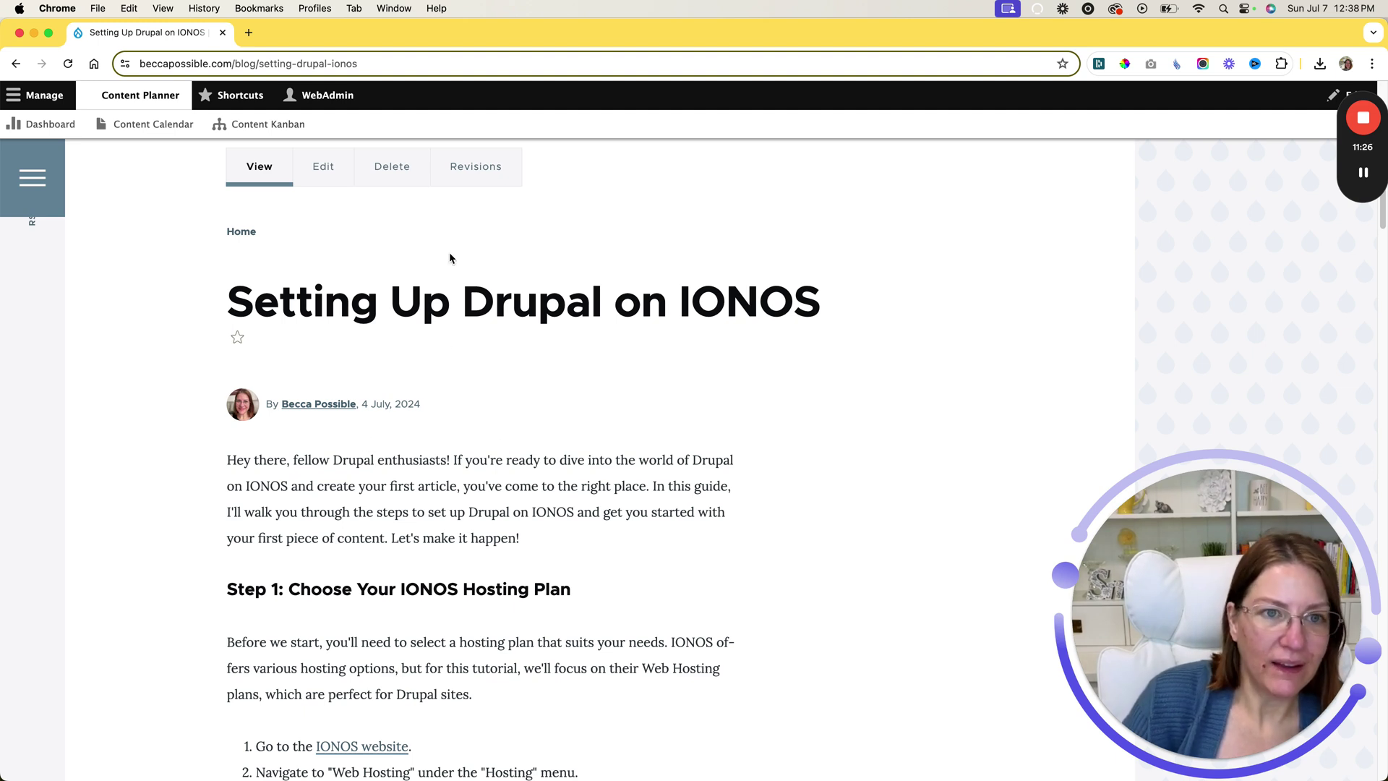
# - Start a Blog Article for July 10, 2024 from the Content Calendar, titled "Test Blog" with the body "This is a test."
pyautogui.click(148, 124)
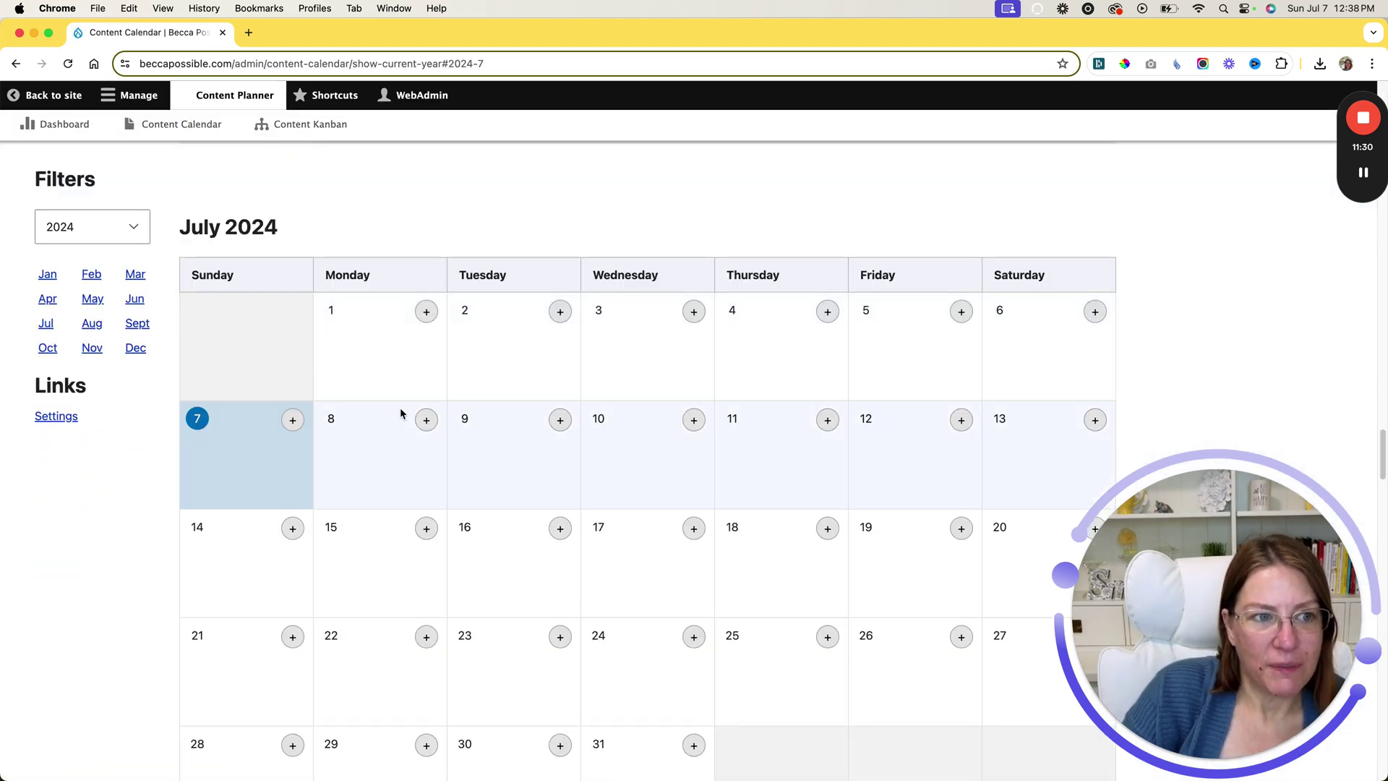
pyautogui.click(693, 417)
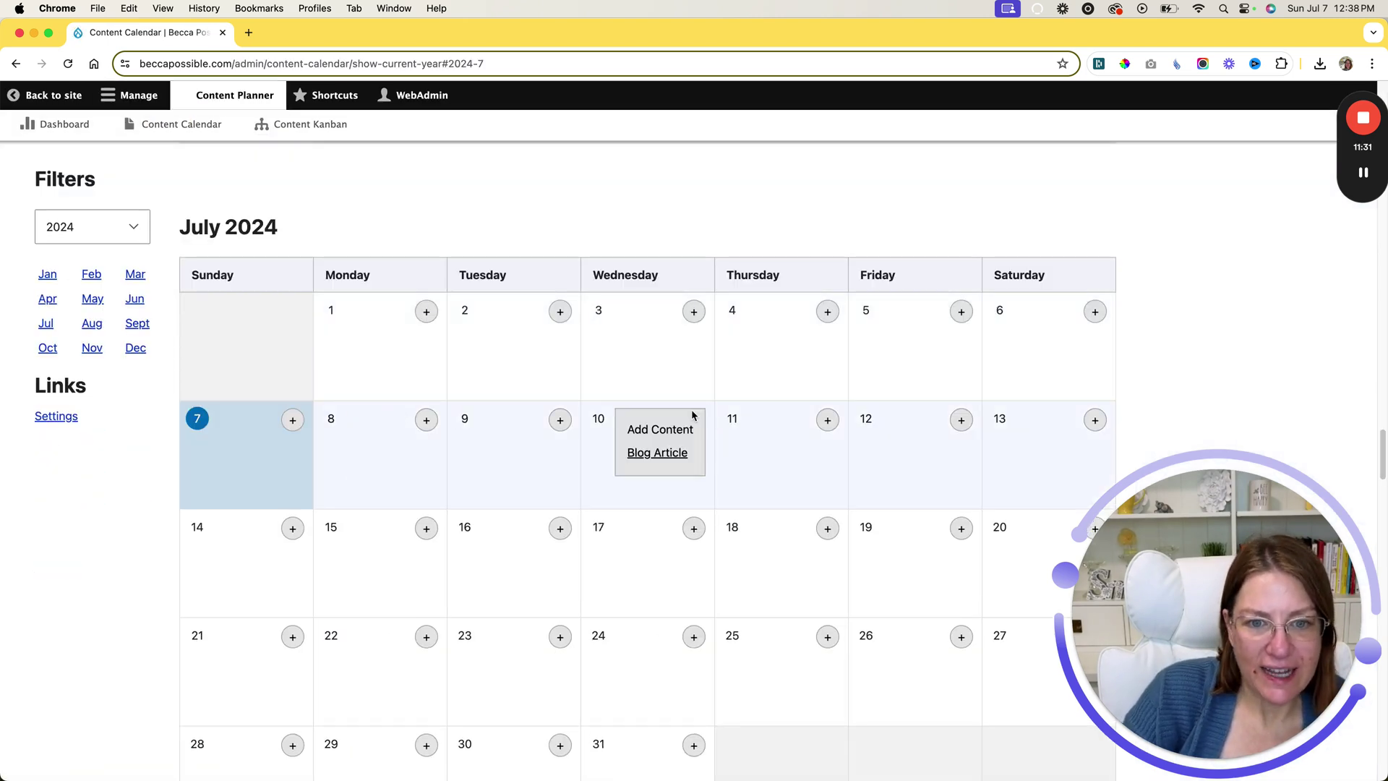
pyautogui.click(665, 453)
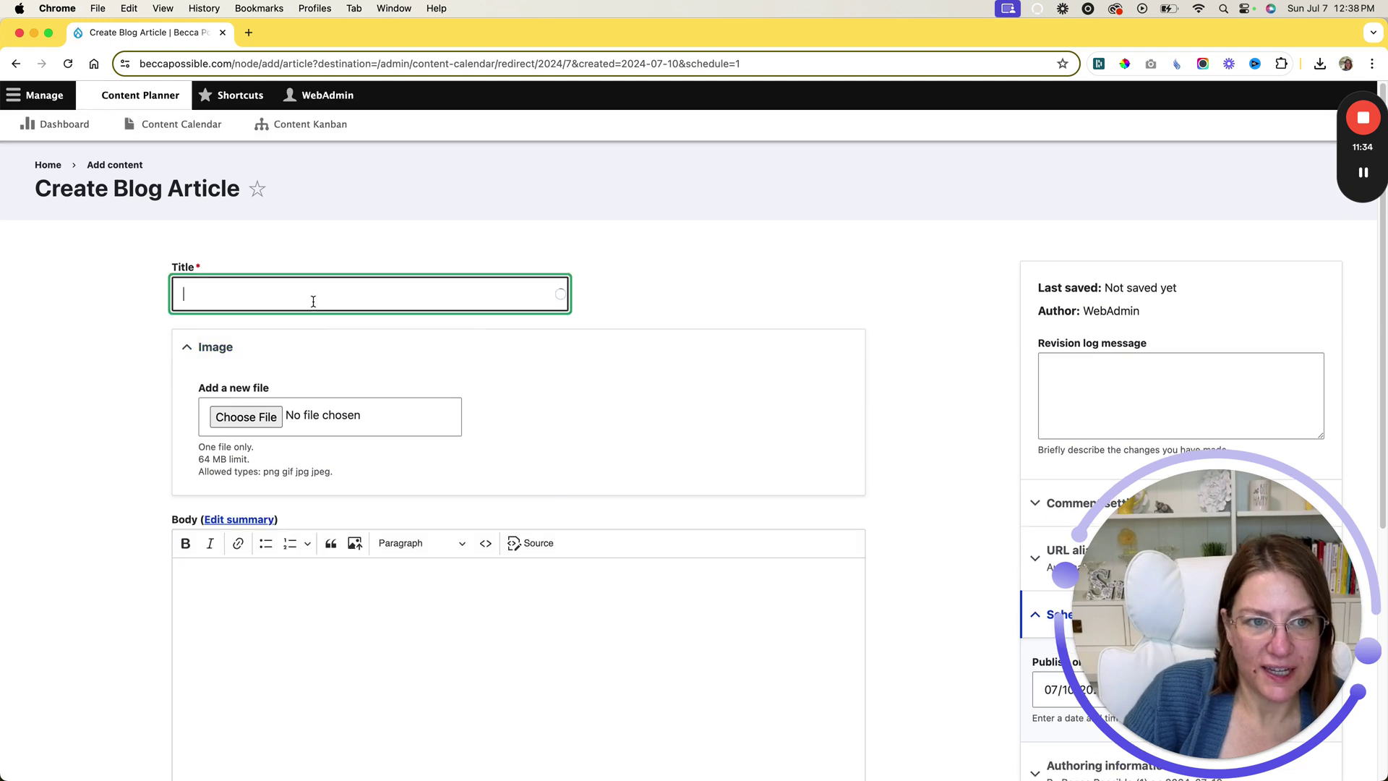
pyautogui.click(313, 300)
pyautogui.write('Test Blog')
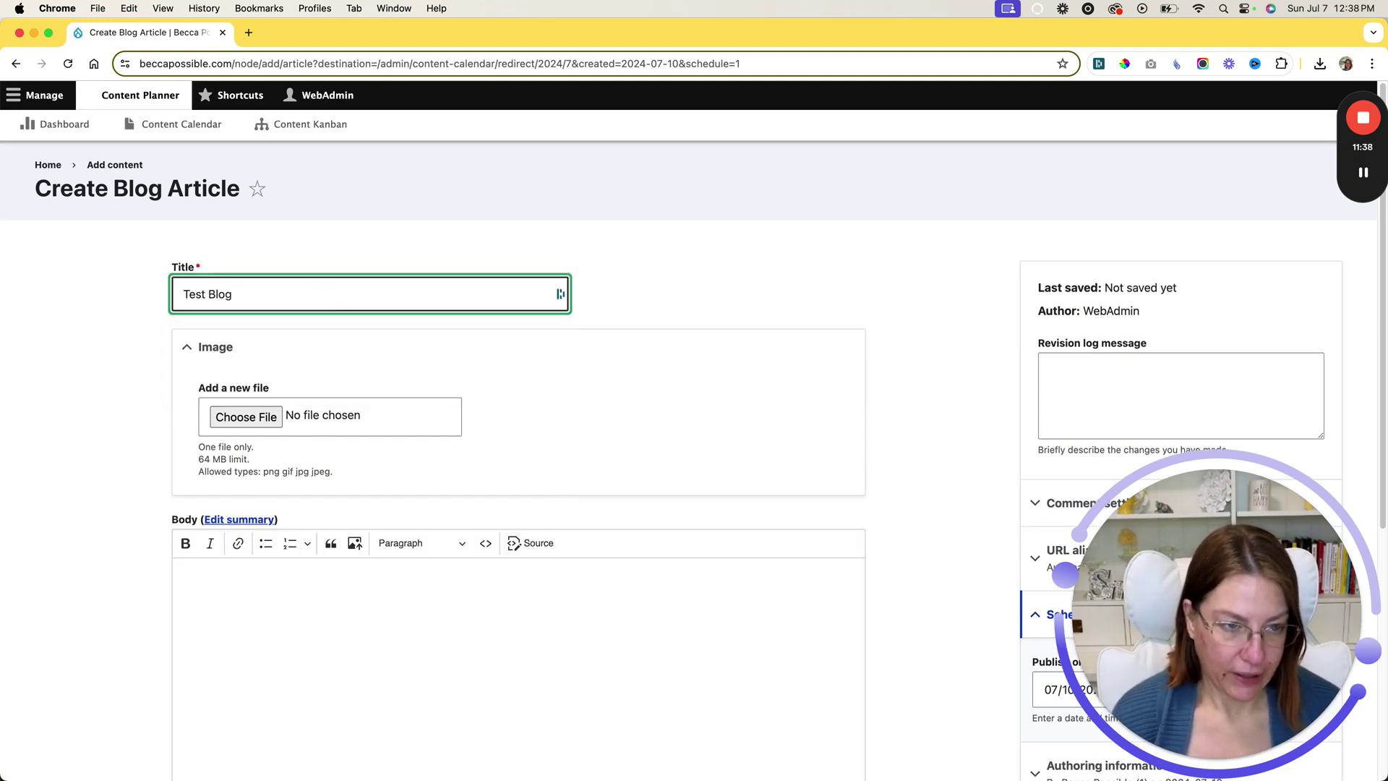
pyautogui.click(352, 611)
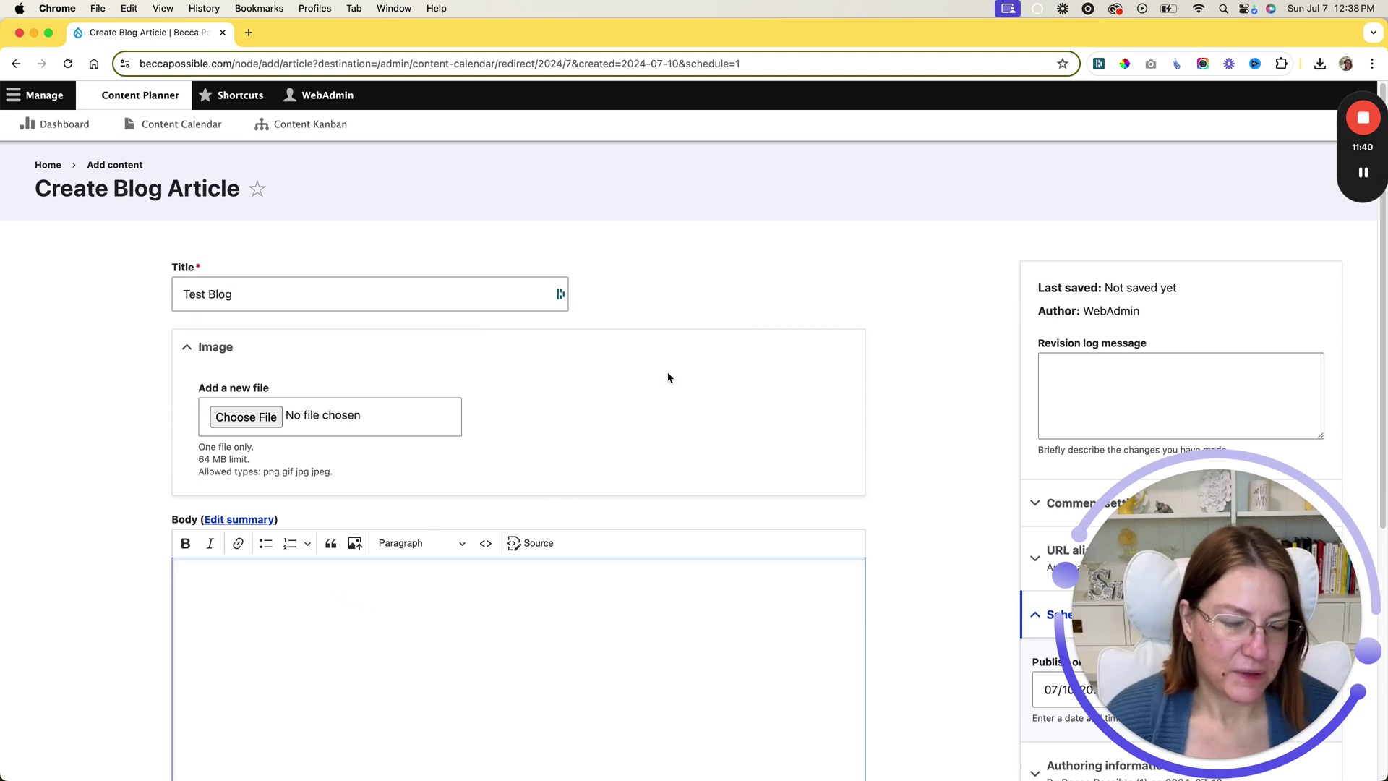
pyautogui.write('This is a test.')
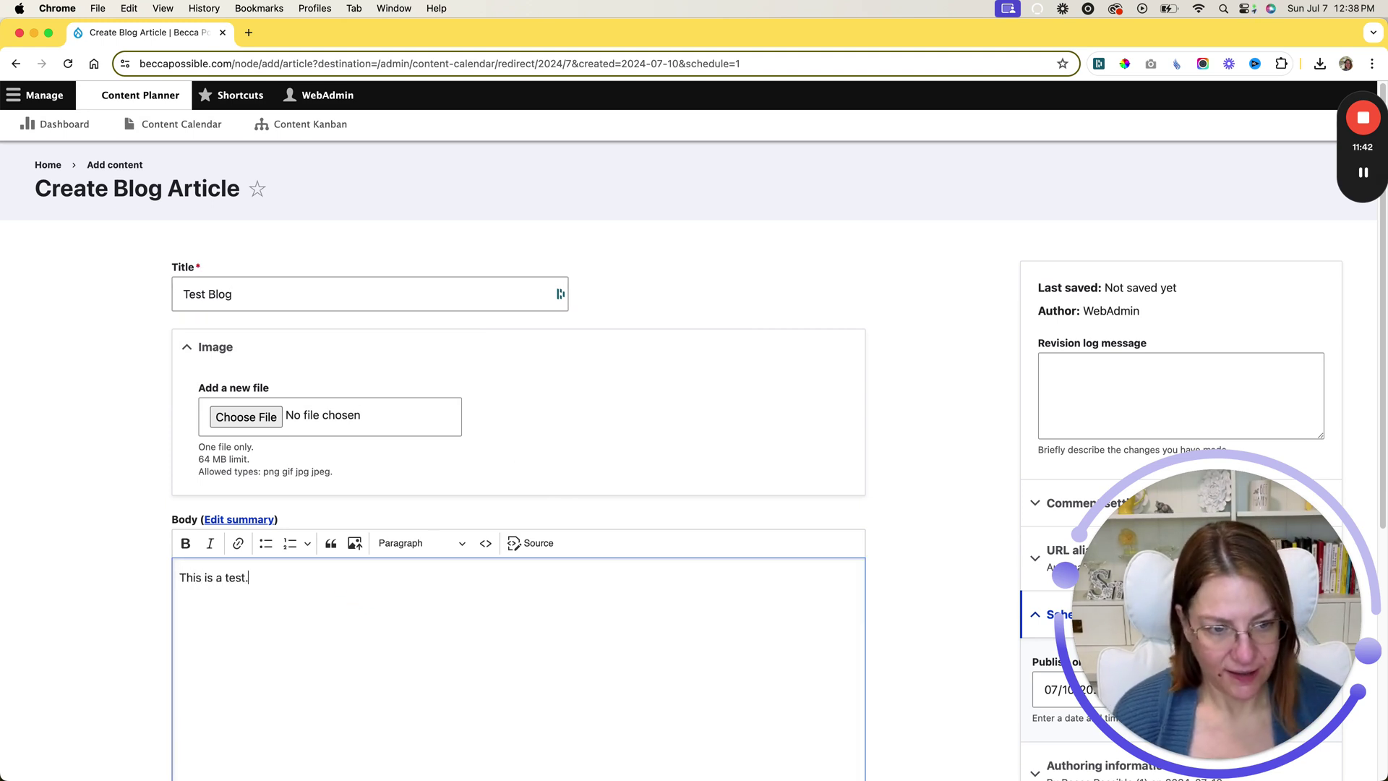
# - Tag the new article with the existing Drupal tag and expand its authoring information
pyautogui.scroll(-5, 666, 367)
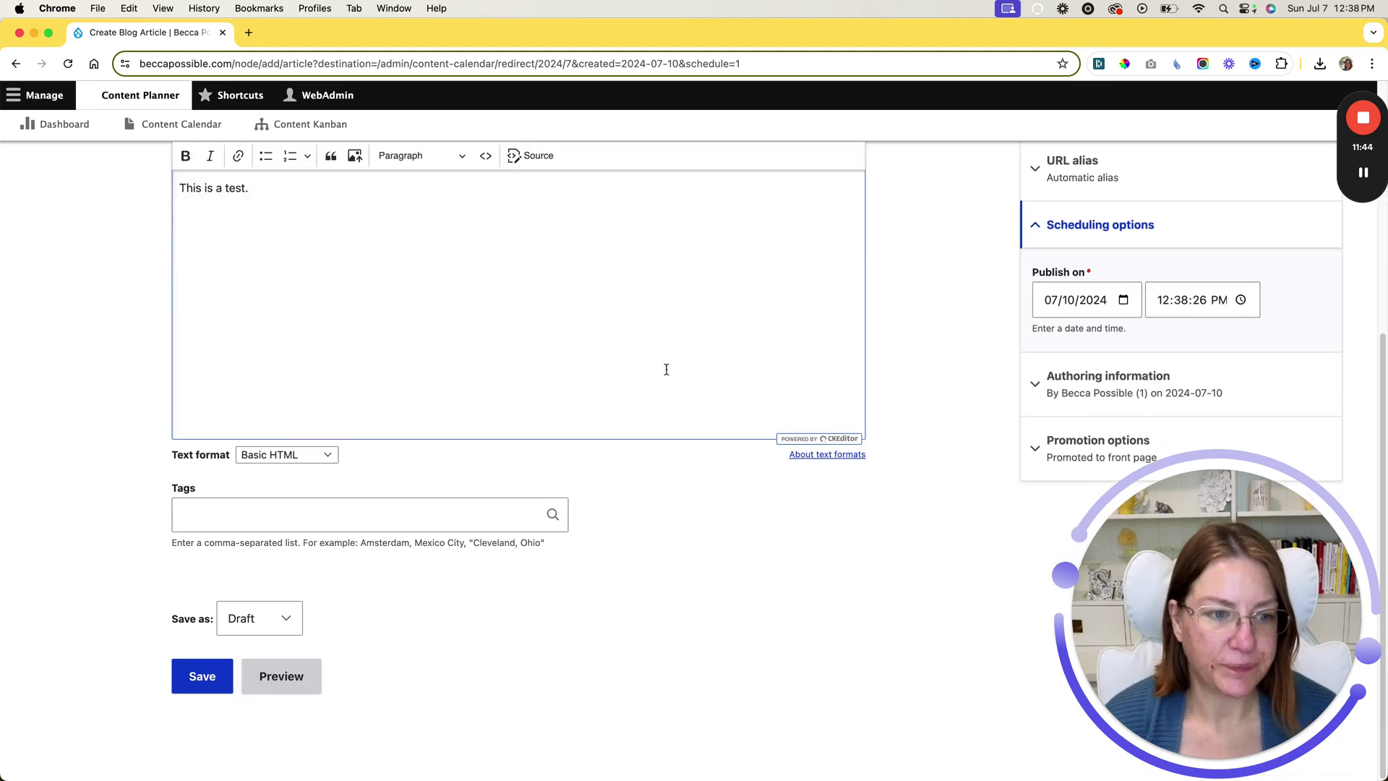
pyautogui.click(336, 521)
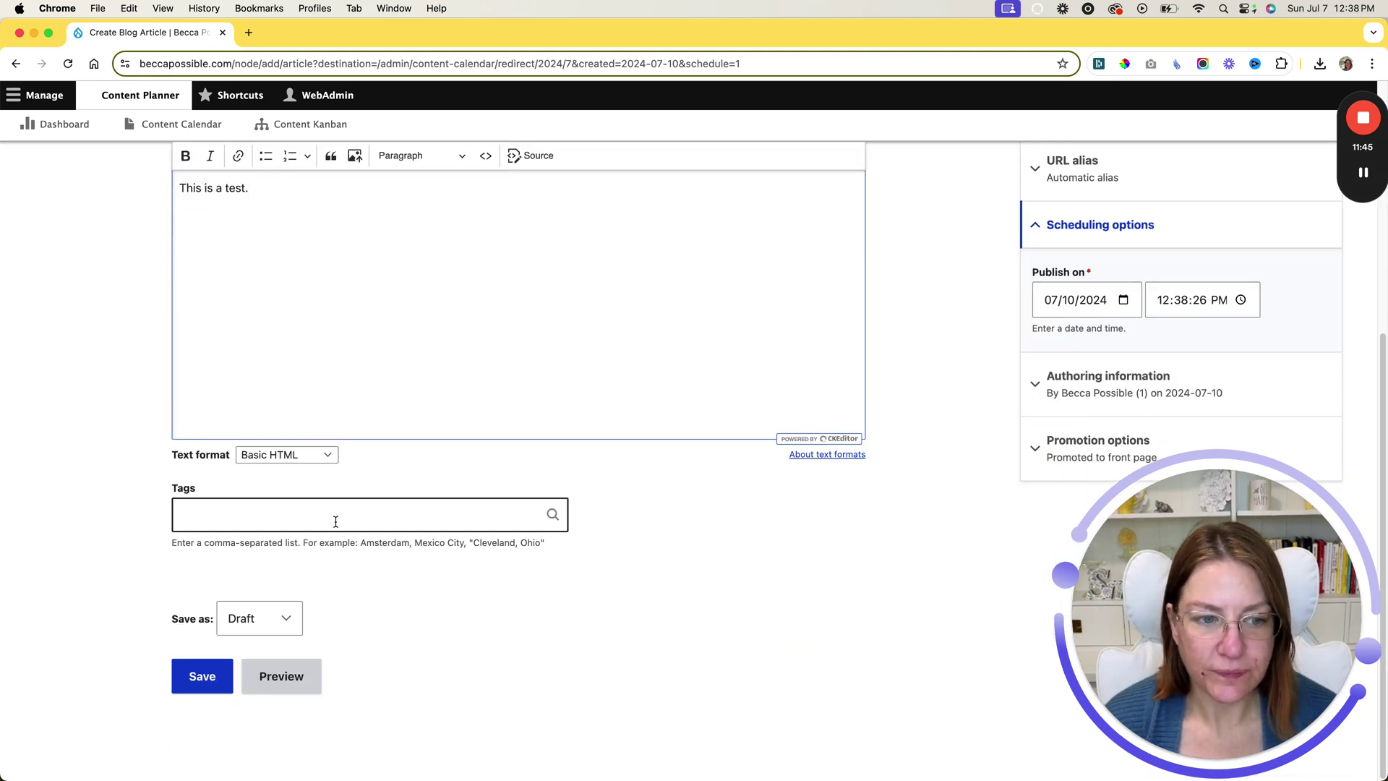
pyautogui.click(243, 513)
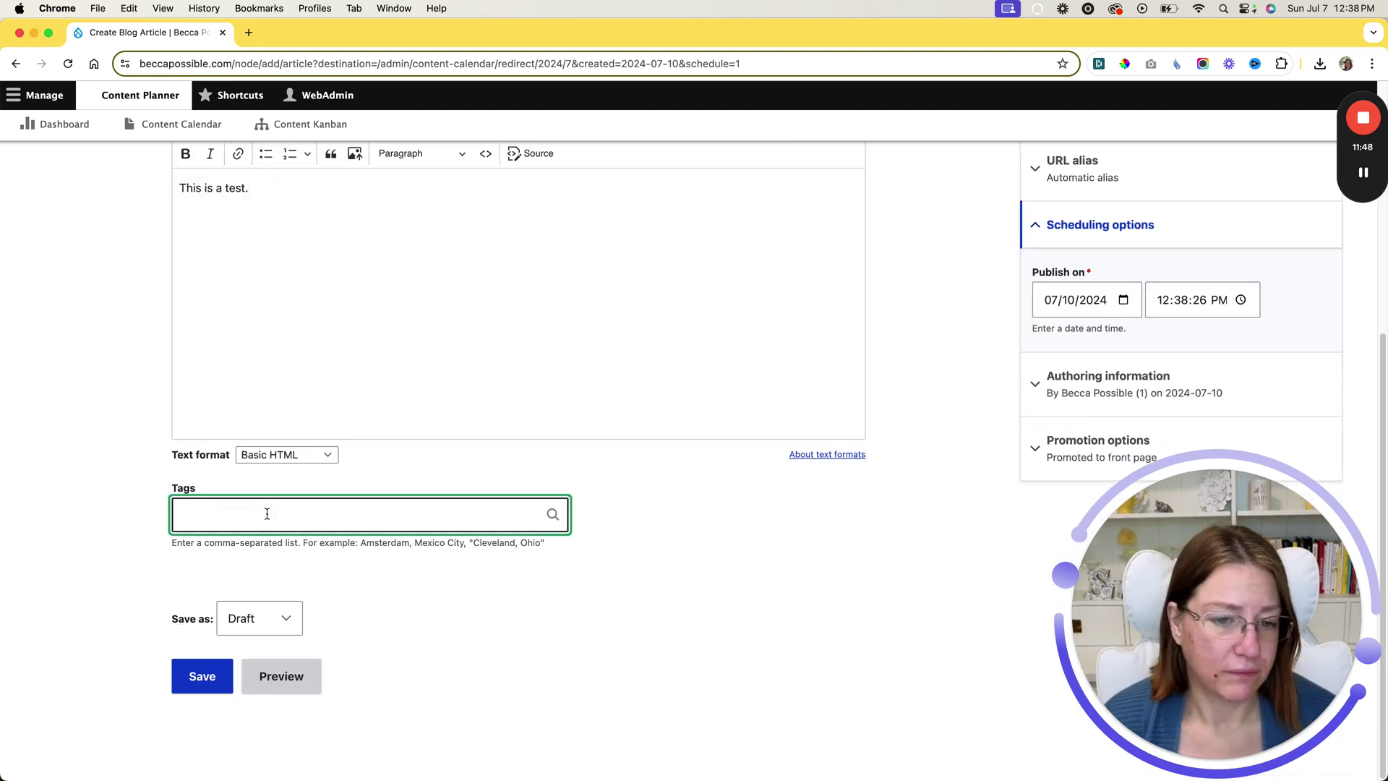
pyautogui.write('Dr')
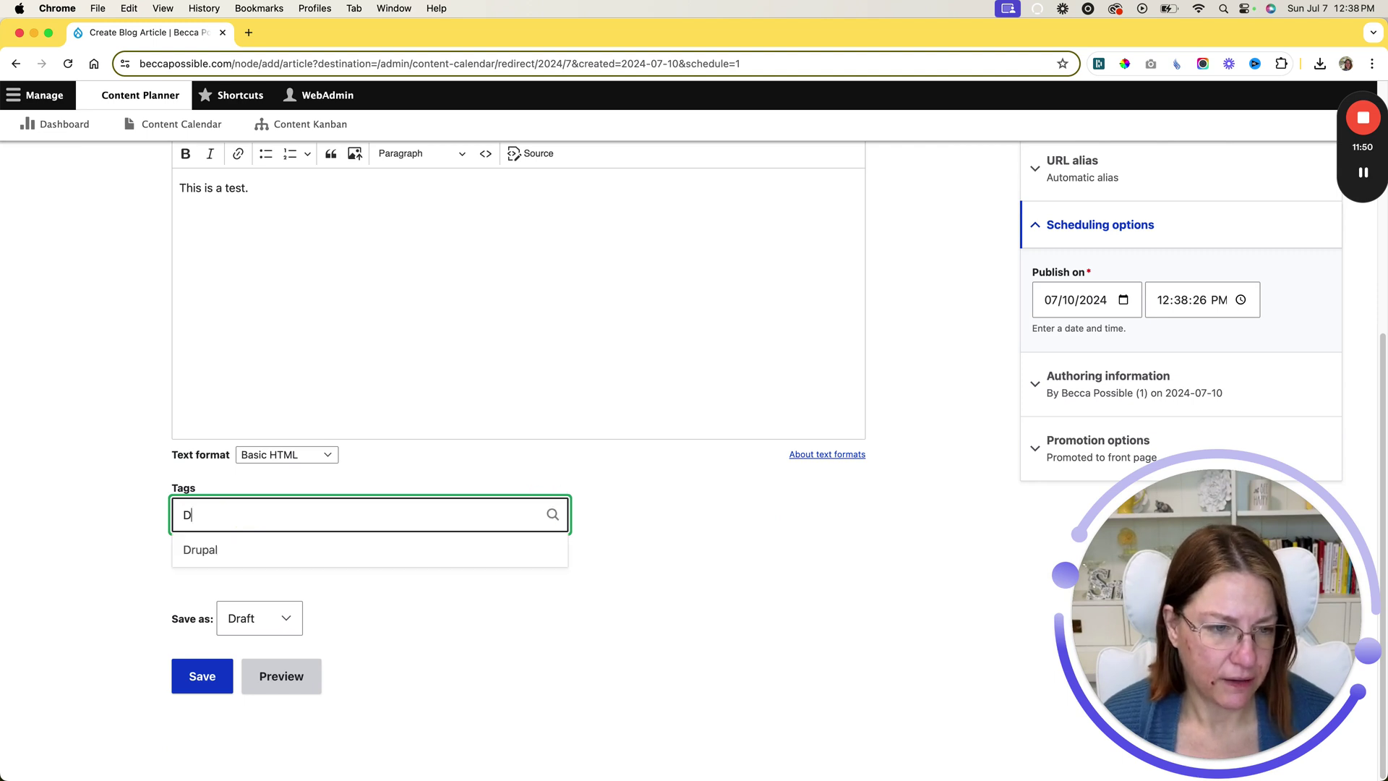
pyautogui.click(206, 560)
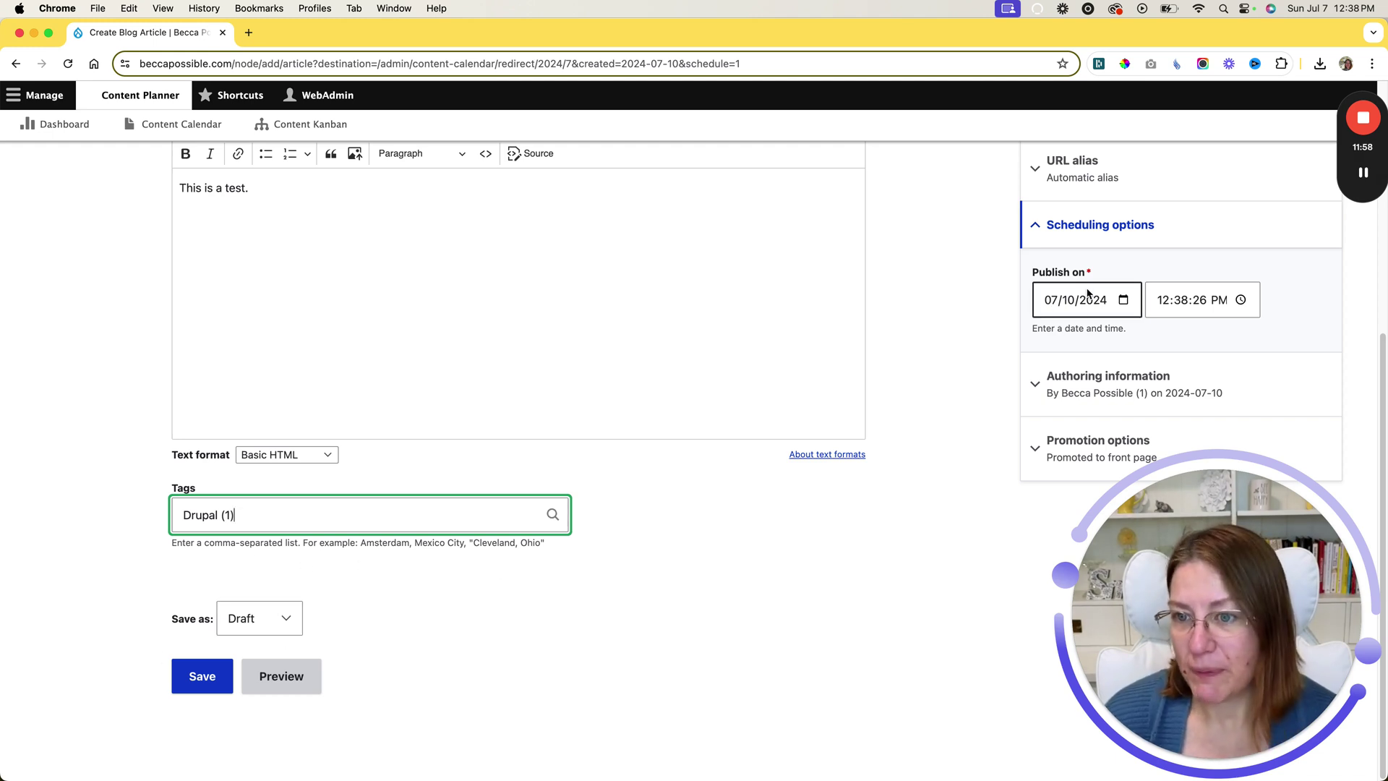
pyautogui.click(1084, 392)
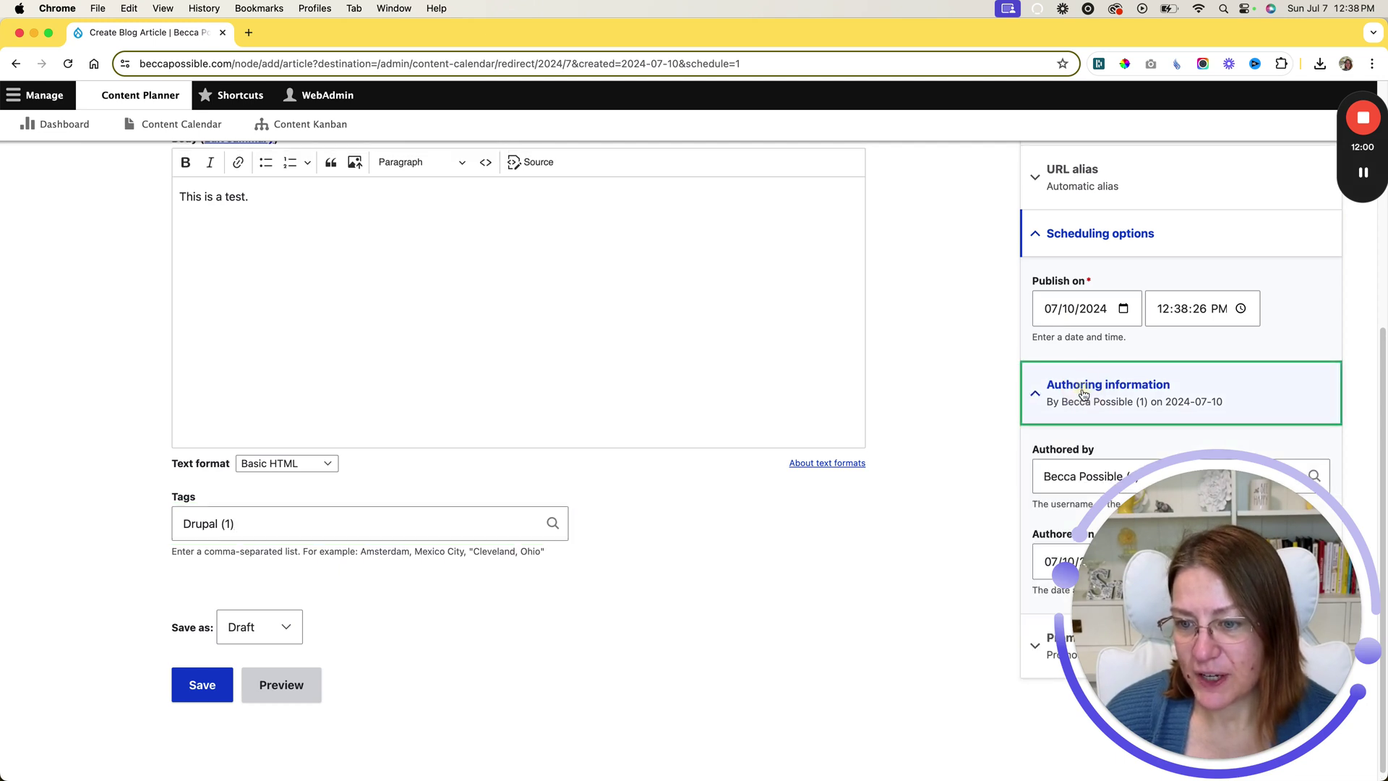
# - Check the new article's URL alias and comment settings, leaving comments open, and save the article as a draft
pyautogui.click(1083, 392)
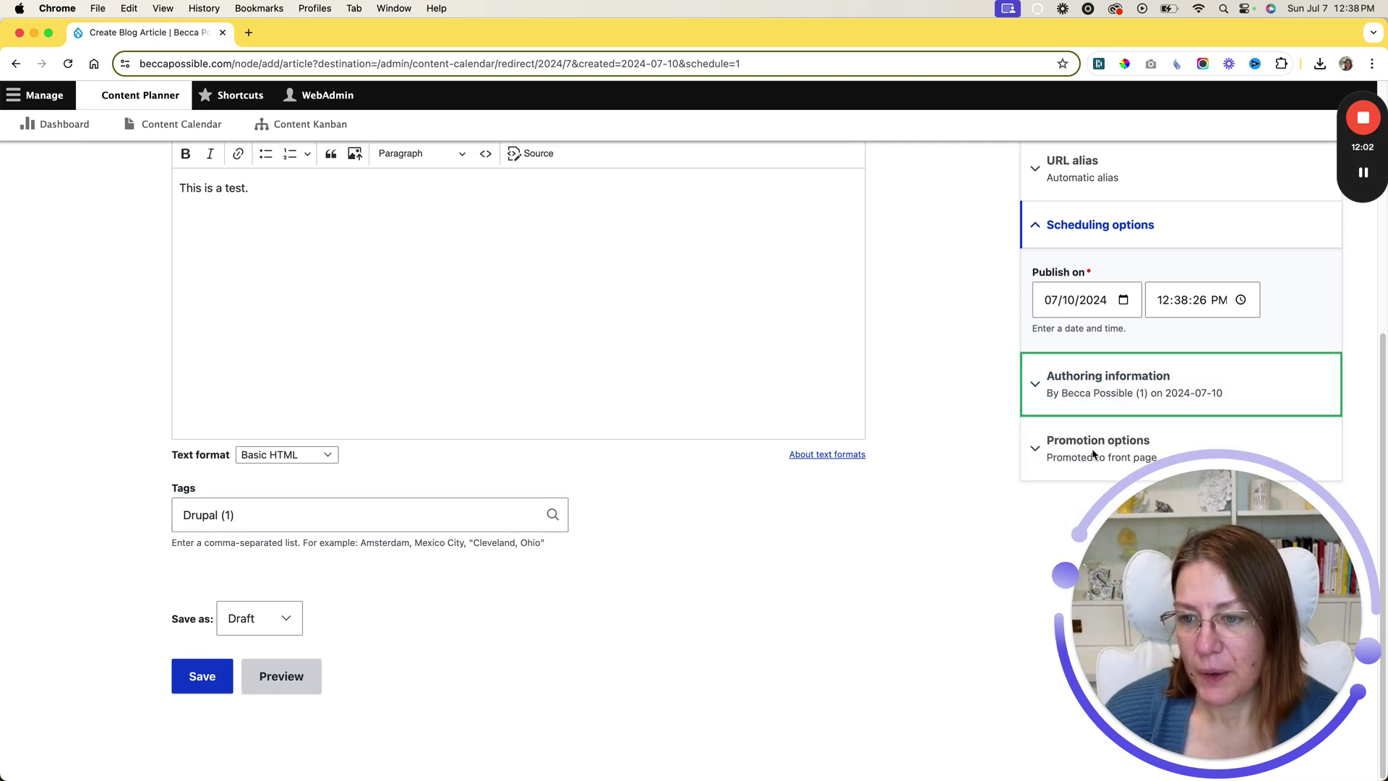
pyautogui.scroll(5, 1081, 434)
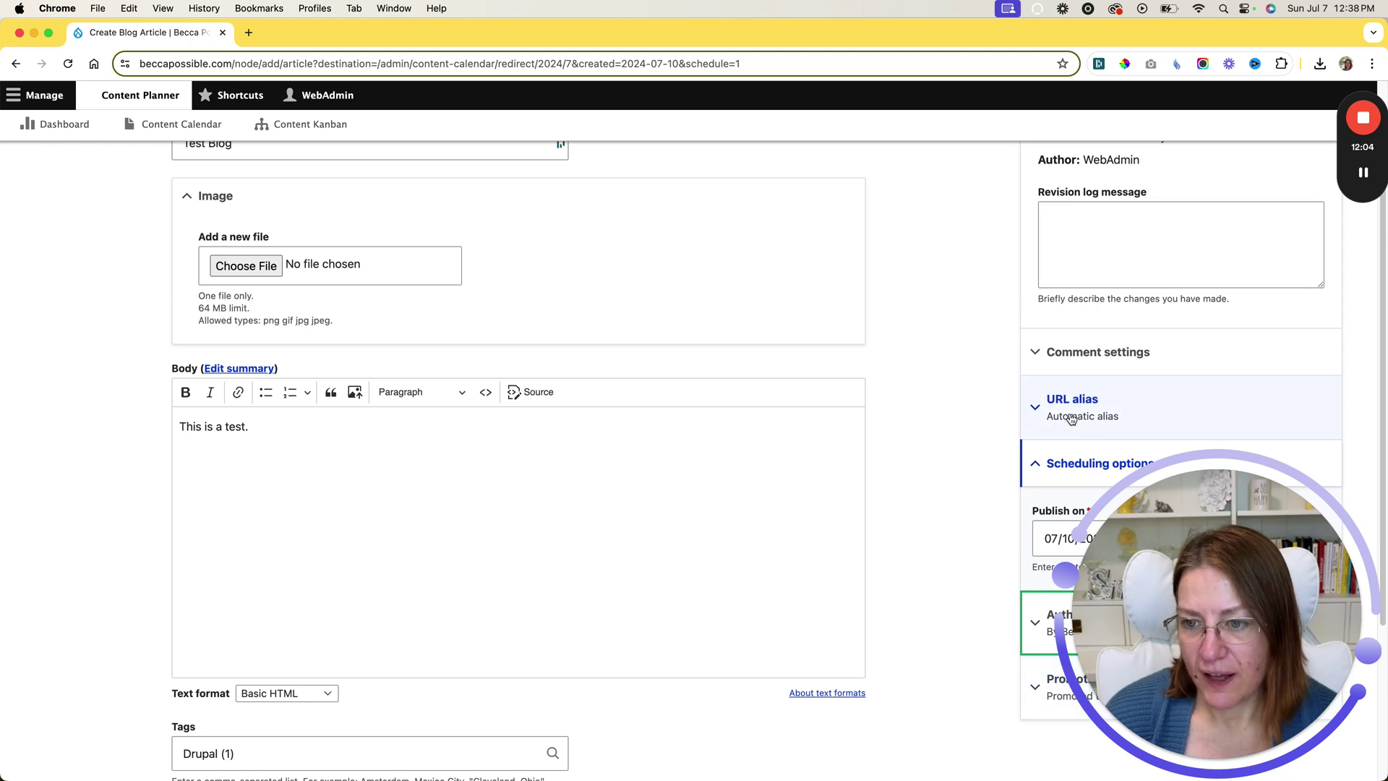
pyautogui.click(1065, 405)
pyautogui.click(1056, 403)
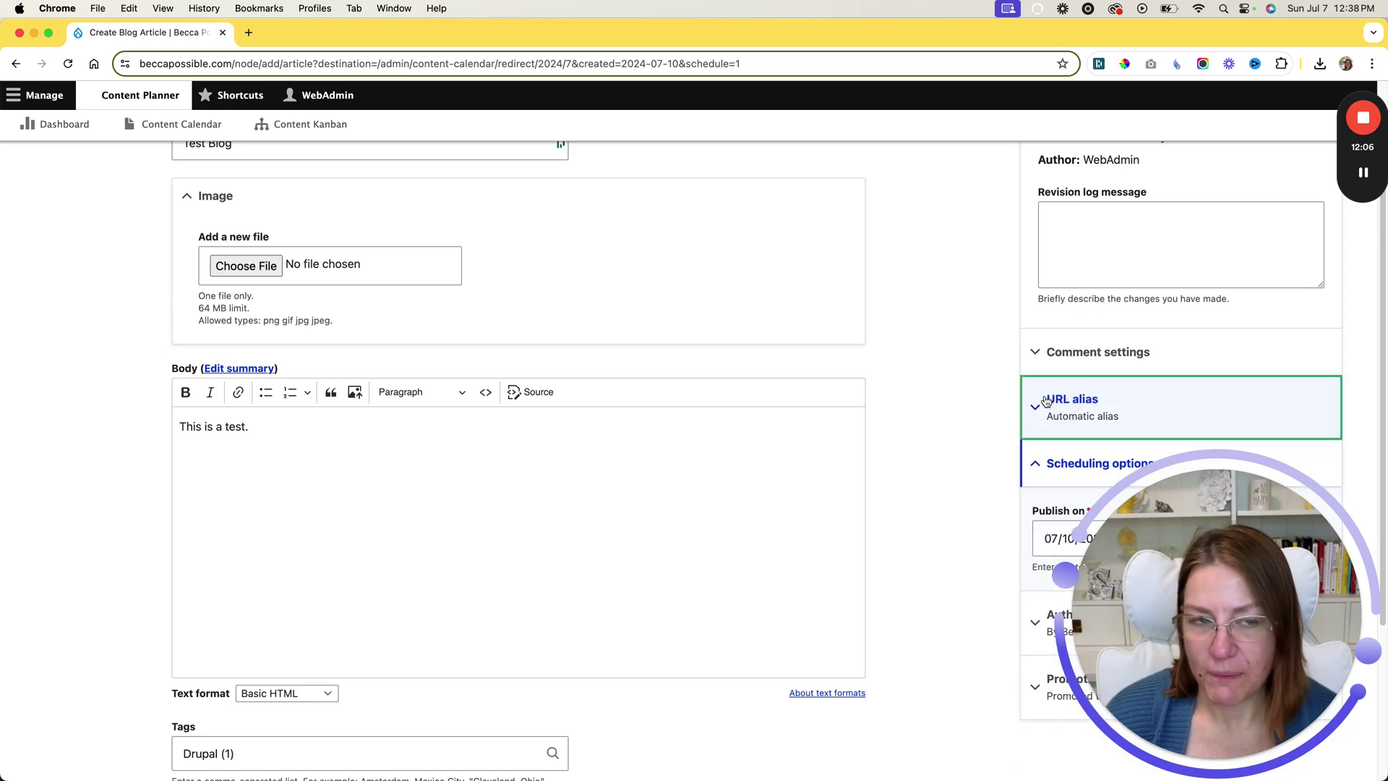
pyautogui.click(1098, 354)
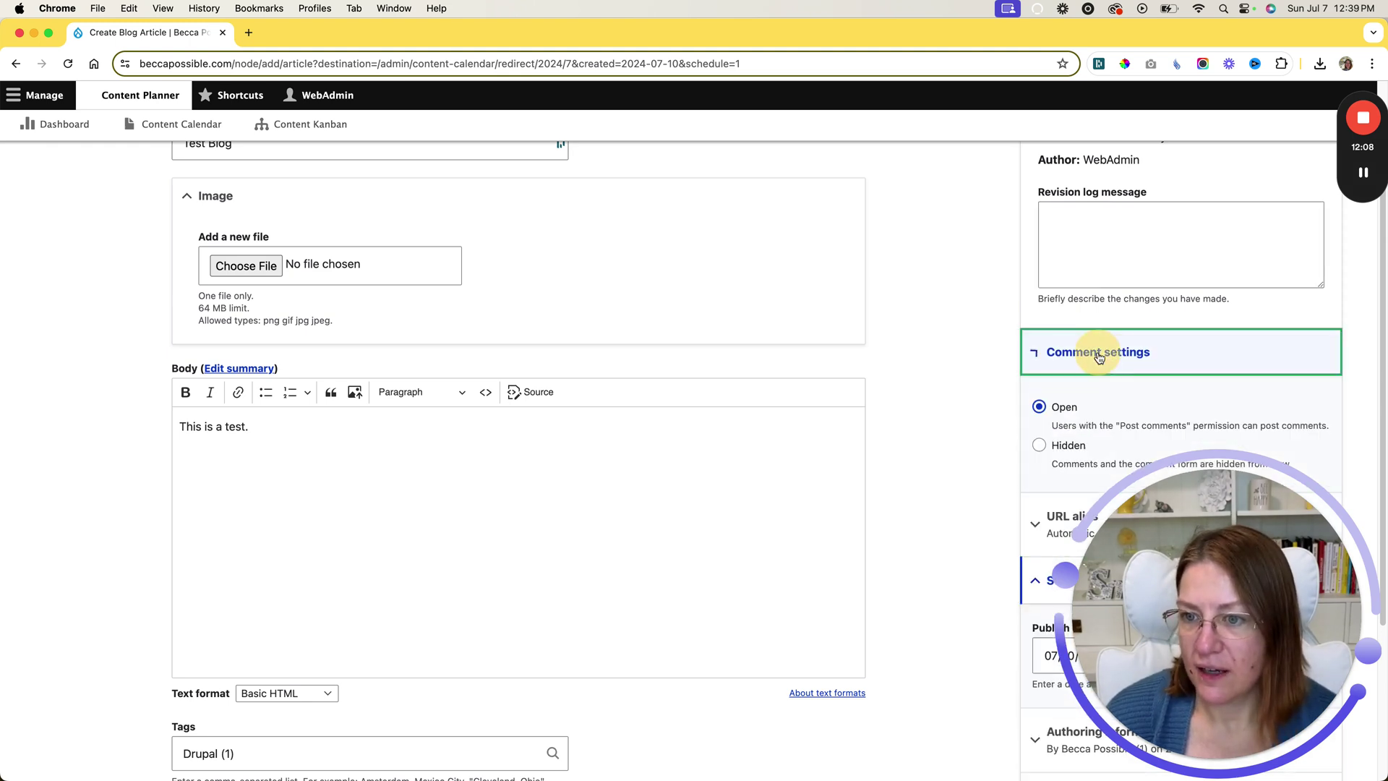
pyautogui.click(1098, 355)
pyautogui.scroll(-5, 894, 453)
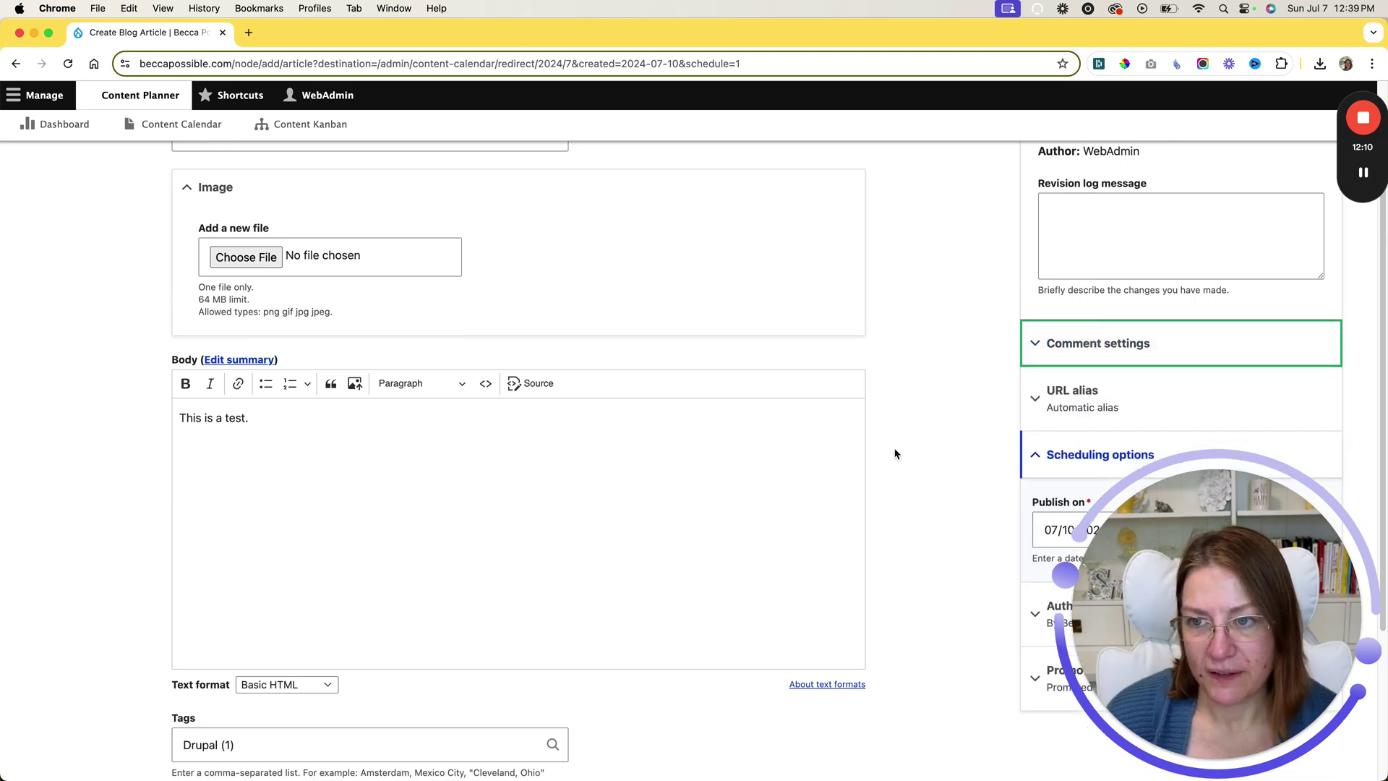
pyautogui.click(180, 676)
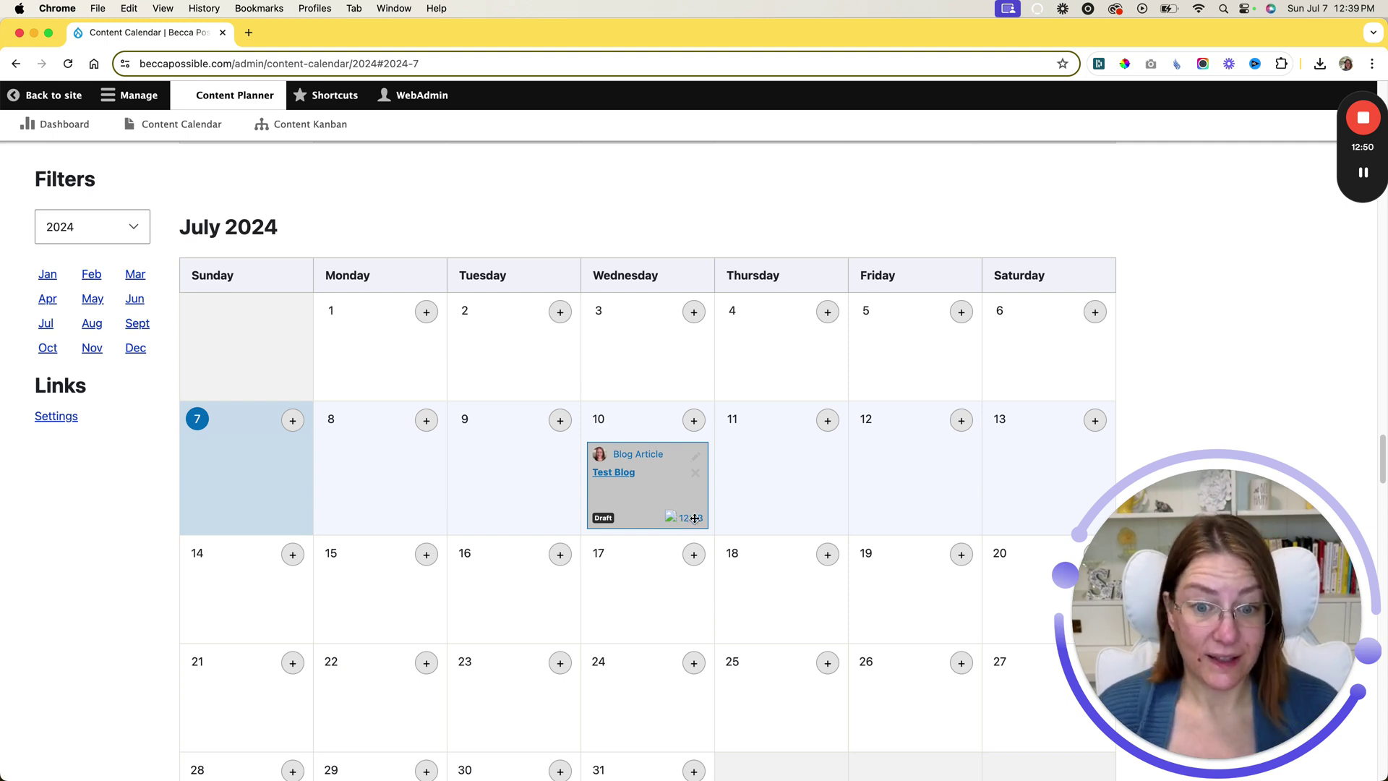
# - Move Test Blog to July 8, 2024 on the Content Calendar and open it for editing to check its publish date
pyautogui.moveTo(671, 499); pyautogui.dragTo(441, 488)
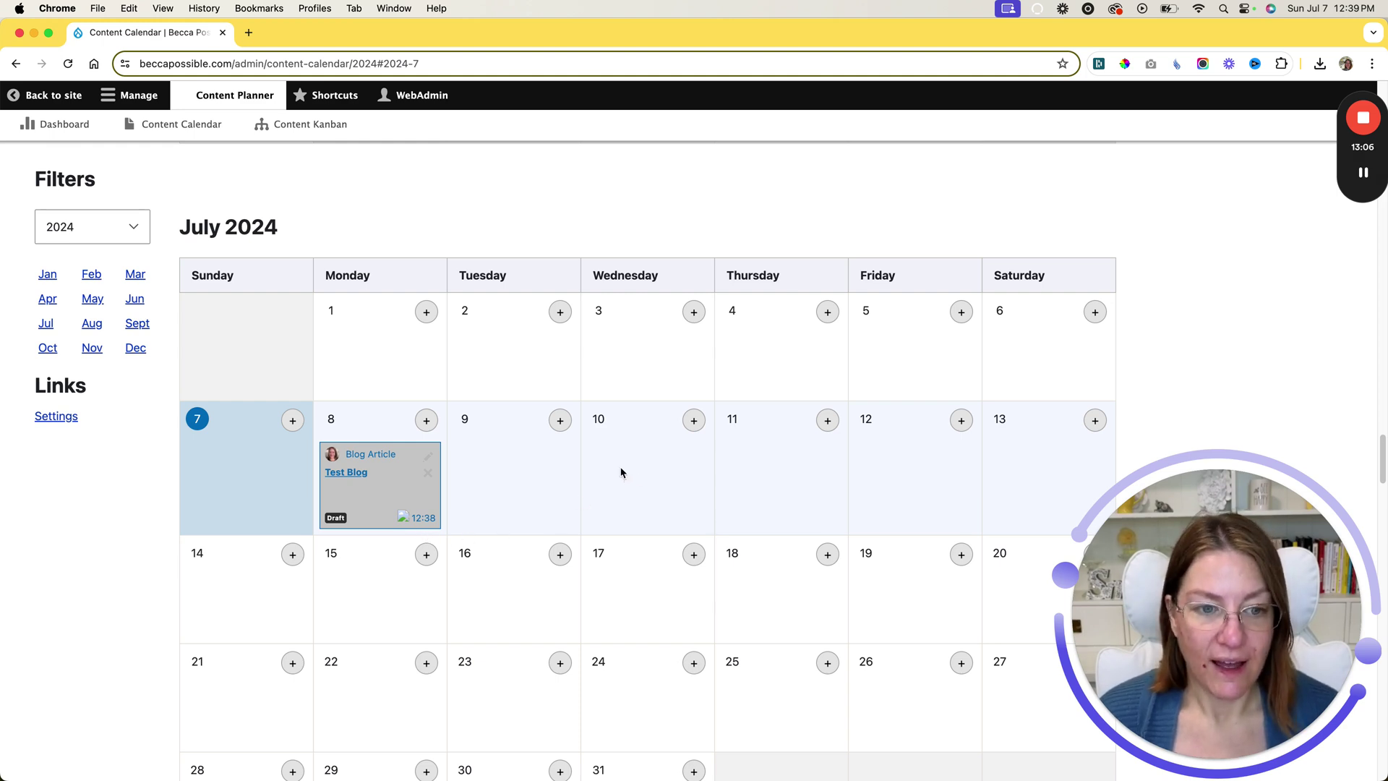
pyautogui.click(428, 457)
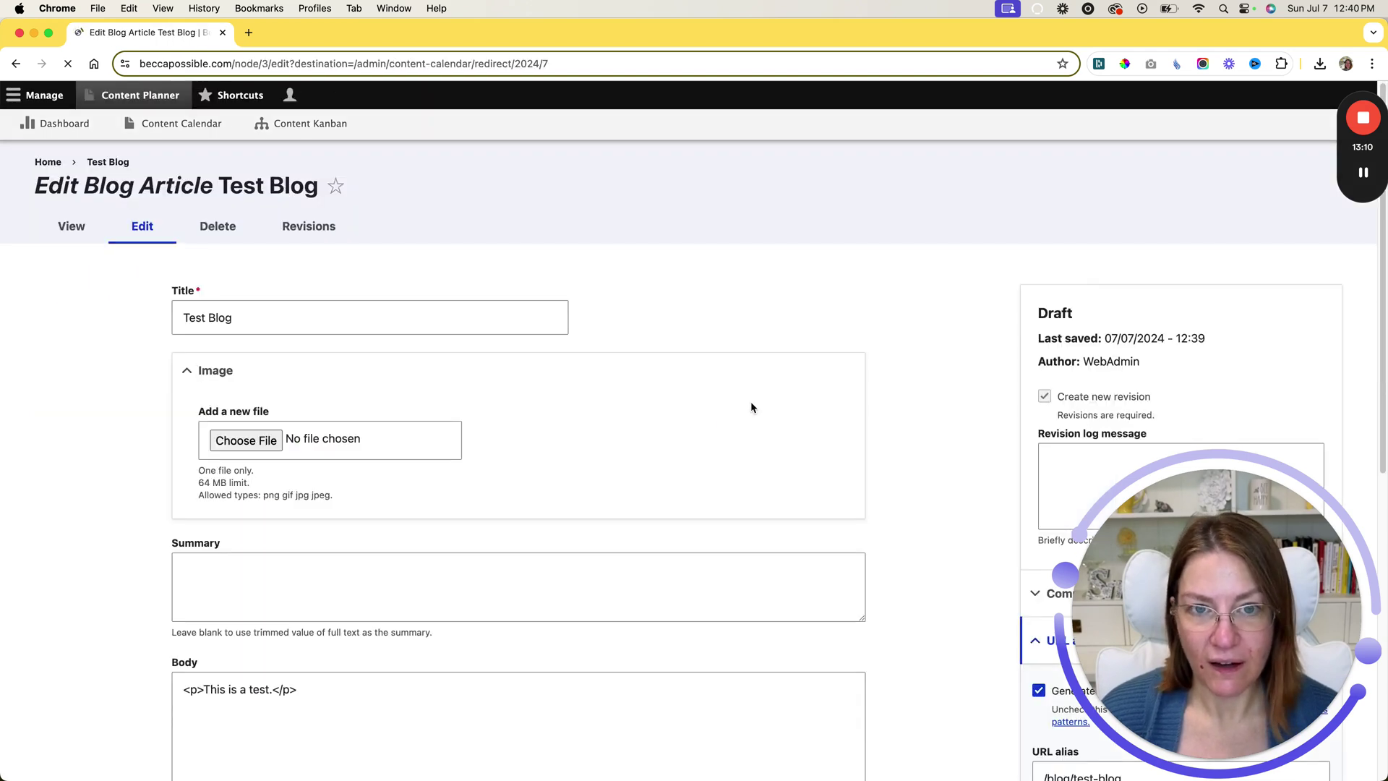
pyautogui.scroll(-10, 1013, 420)
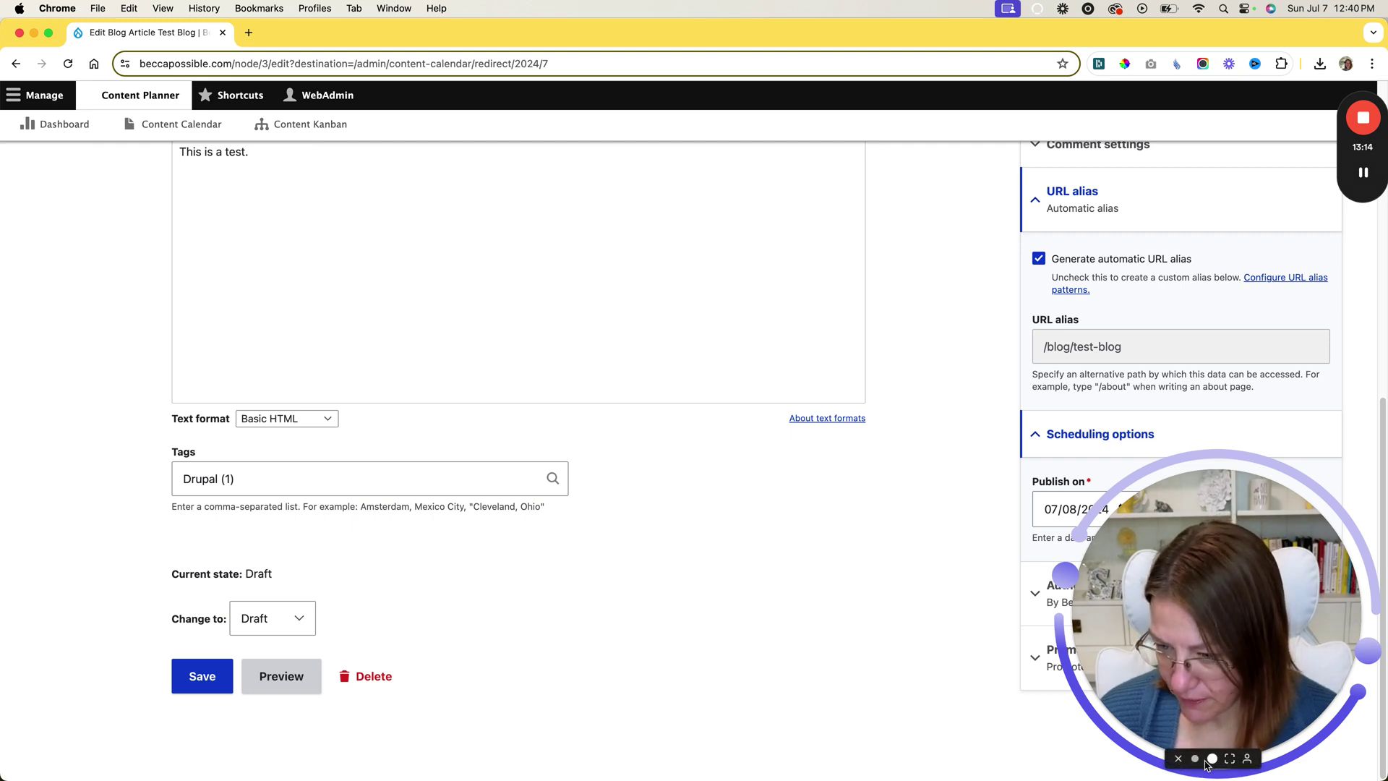
pyautogui.click(1199, 763)
pyautogui.moveTo(1135, 705); pyautogui.dragTo(1280, 705)
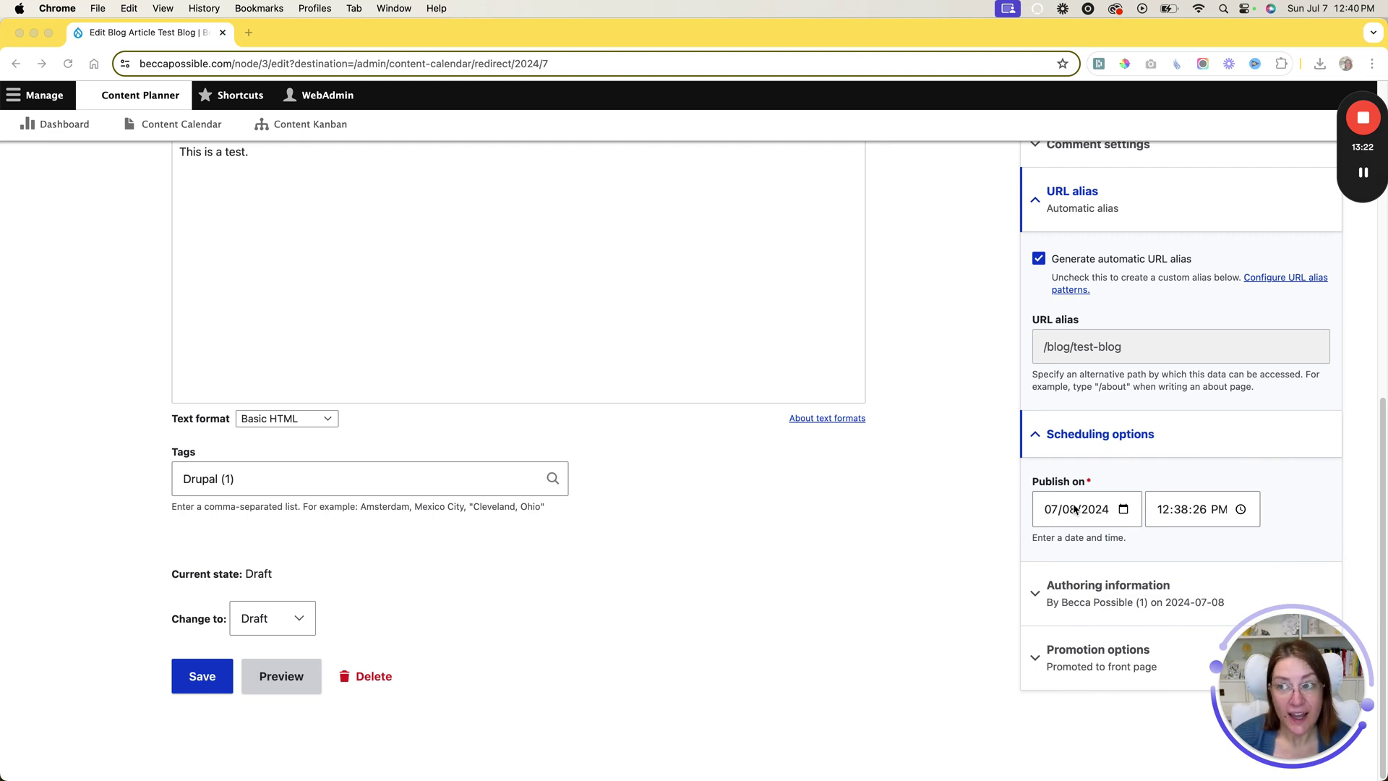
pyautogui.press('Return')
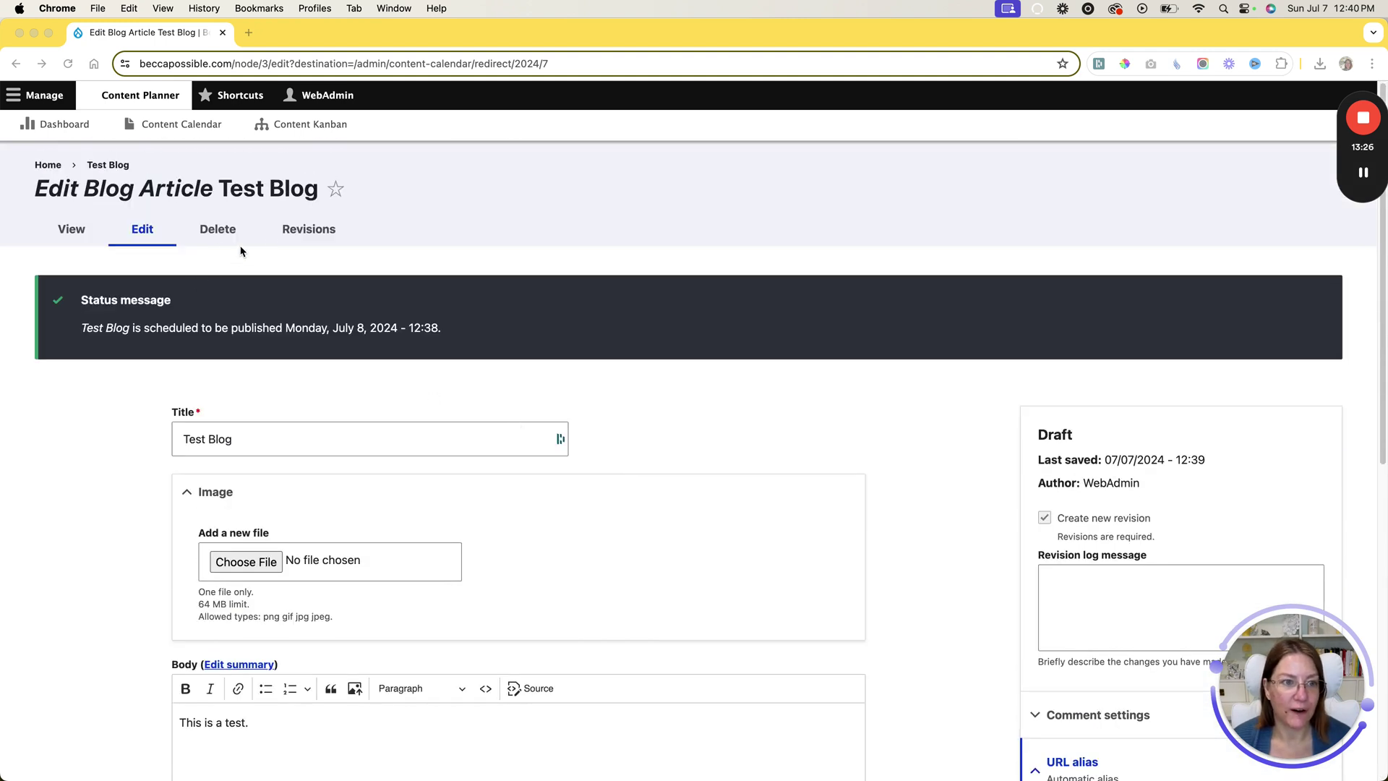
# - Review the revision history of Test Blog and view its older revision
pyautogui.click(283, 235)
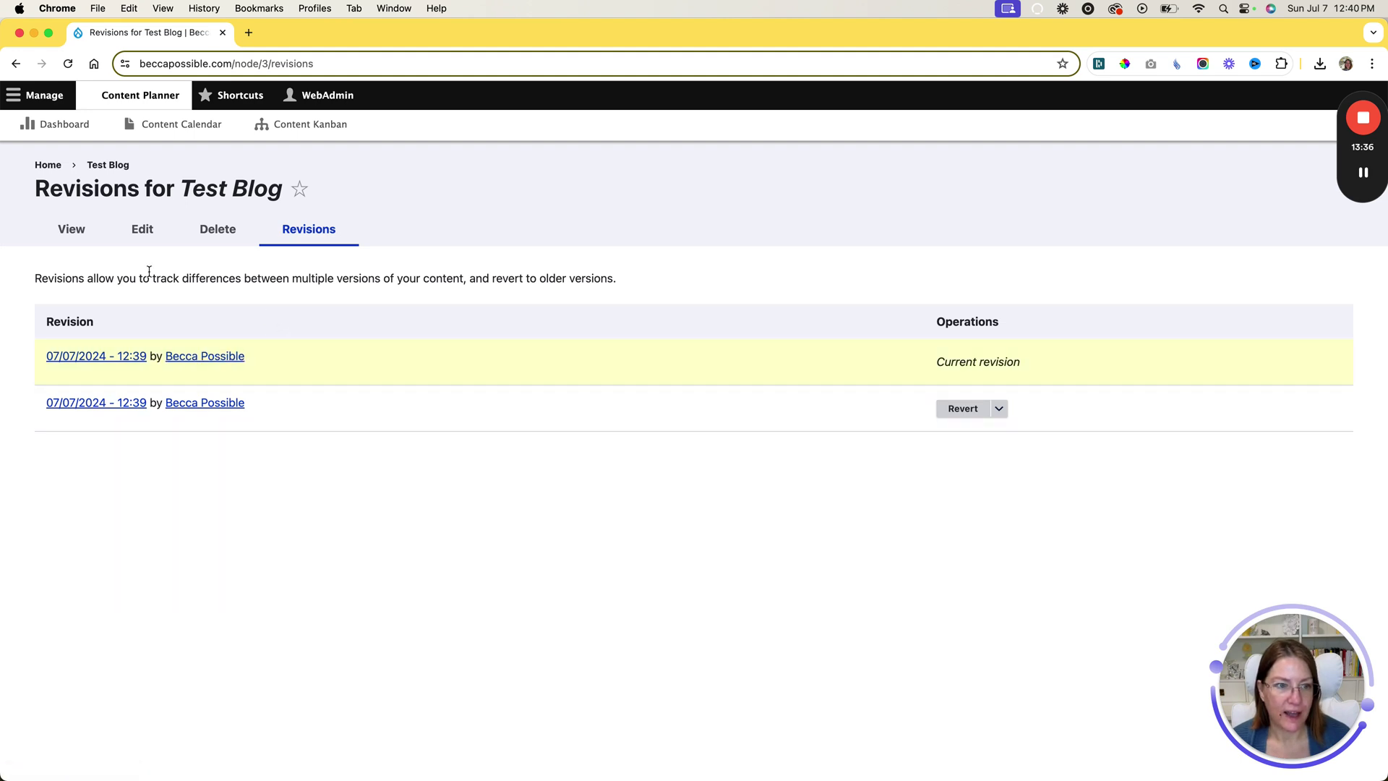
pyautogui.click(999, 409)
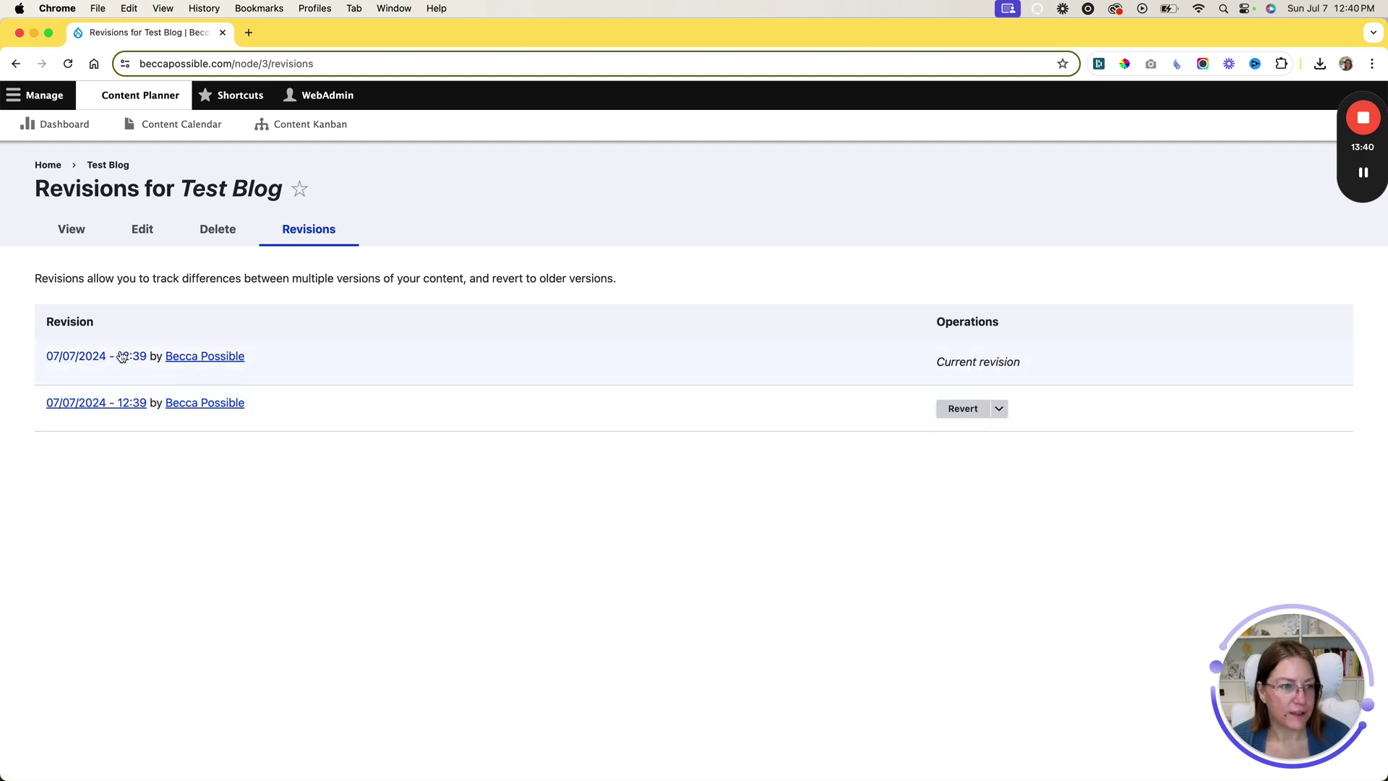
pyautogui.click(115, 407)
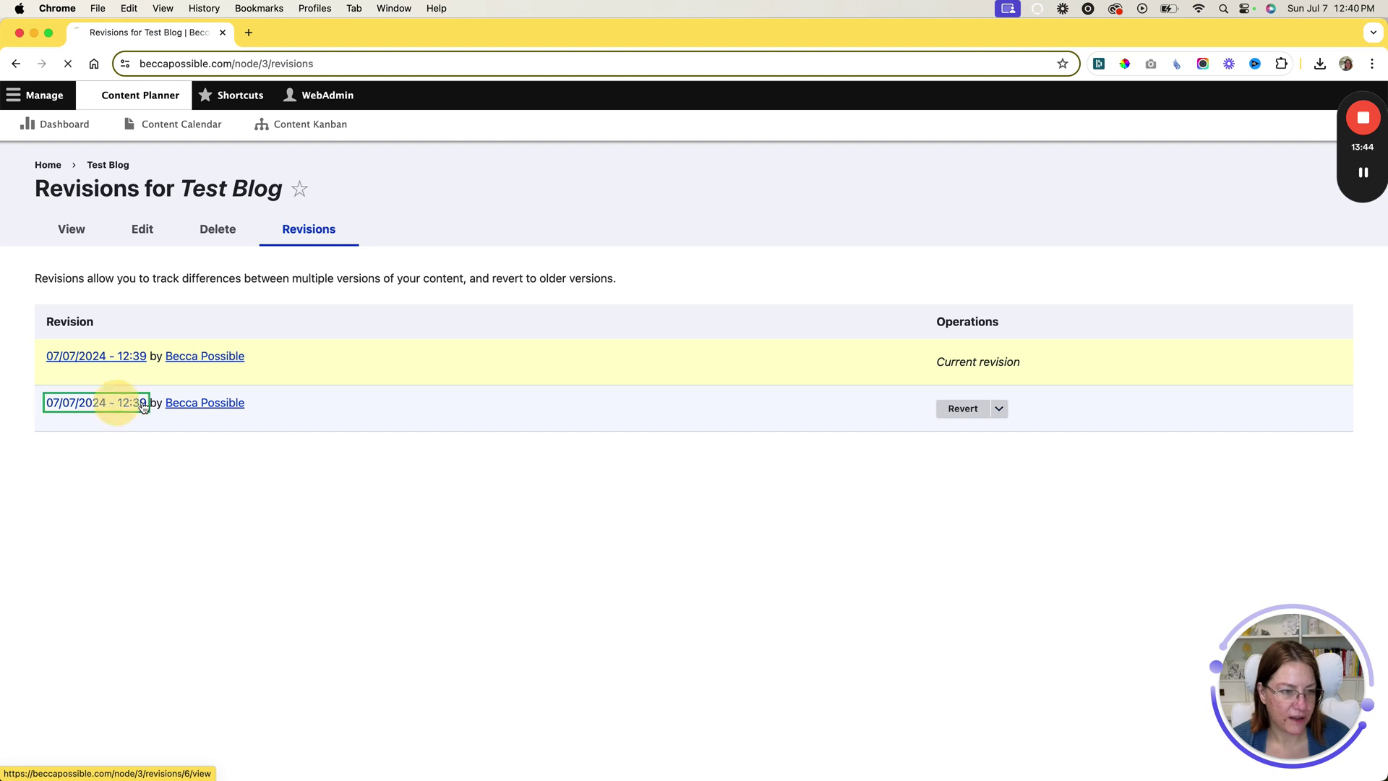
pyautogui.scroll(-12, 658, 432)
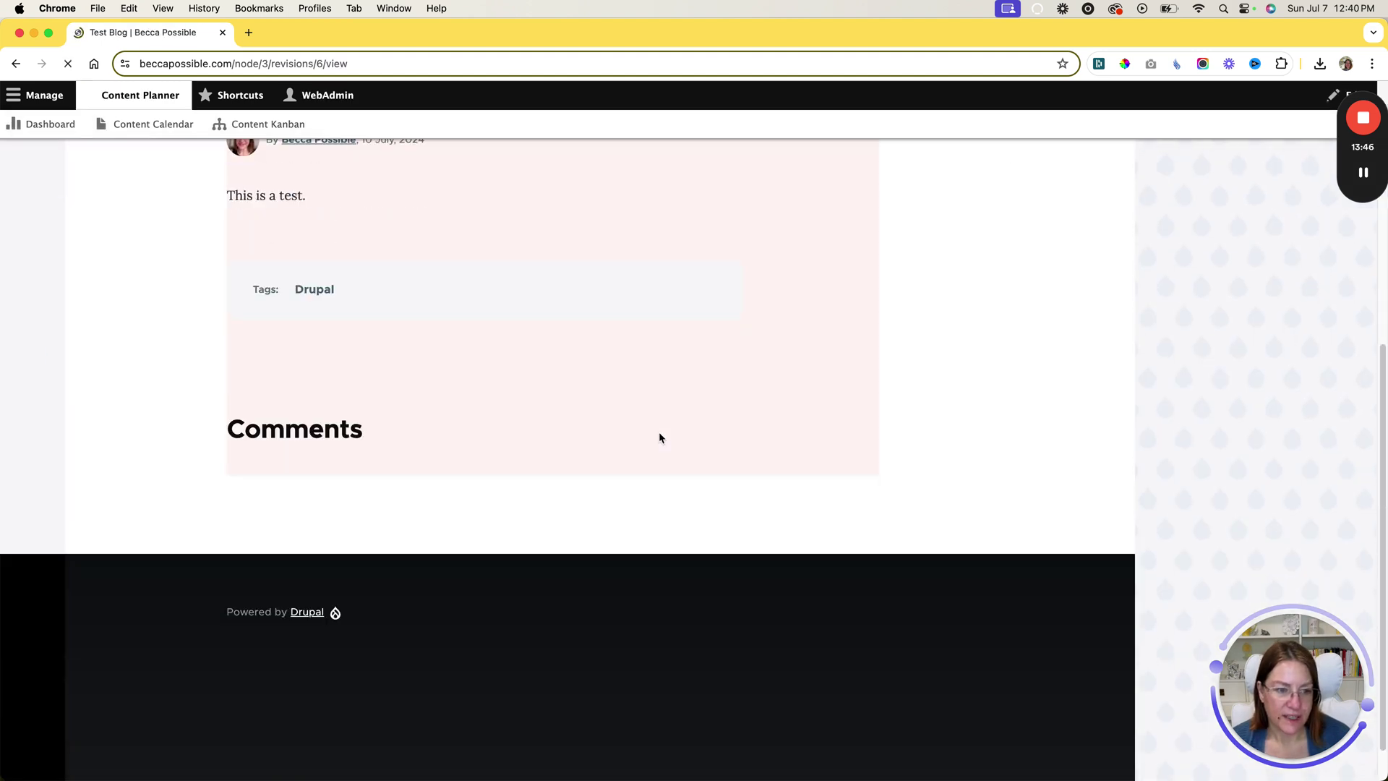
pyautogui.scroll(12, 660, 434)
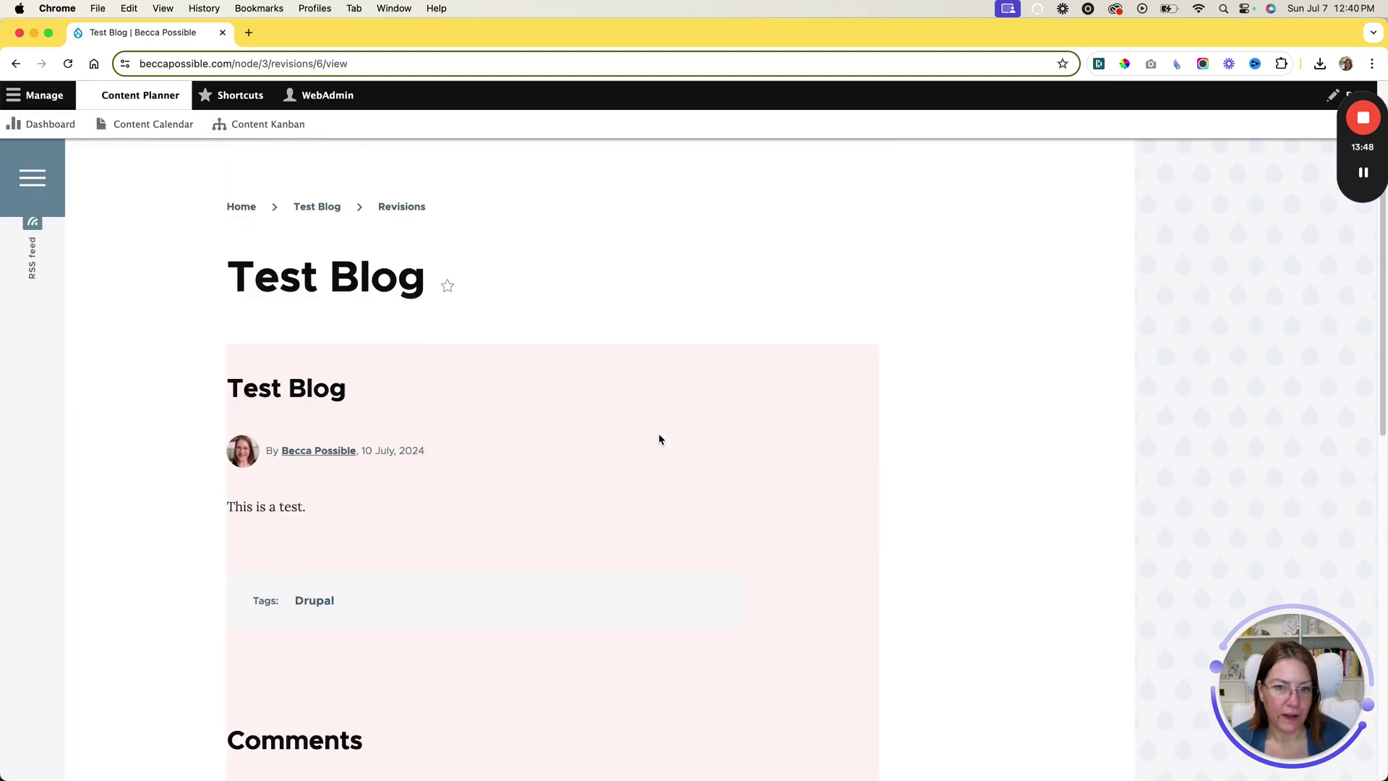
pyautogui.click(414, 347)
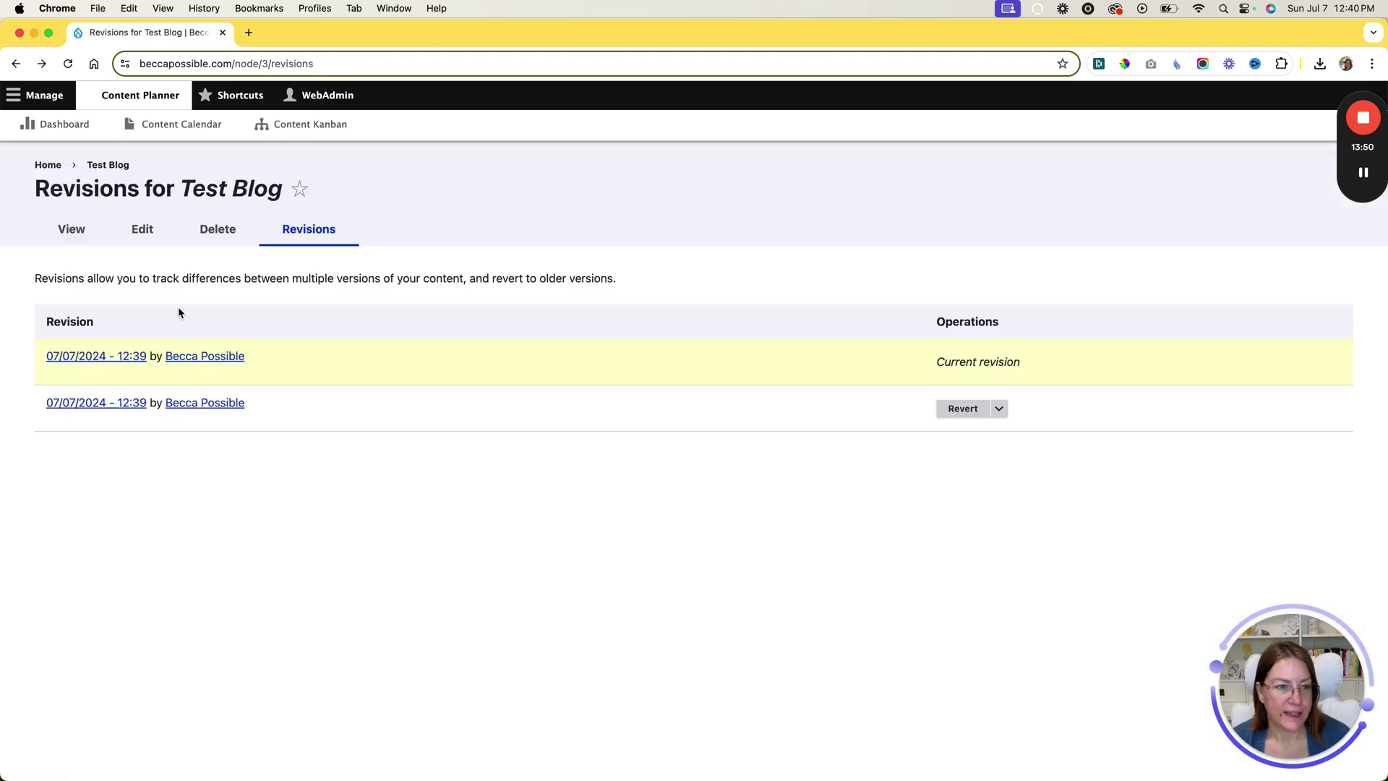
# - Check Test Blog on the Content Calendar and examine the Content Planner dashboard's error message and upcoming publications
pyautogui.click(185, 128)
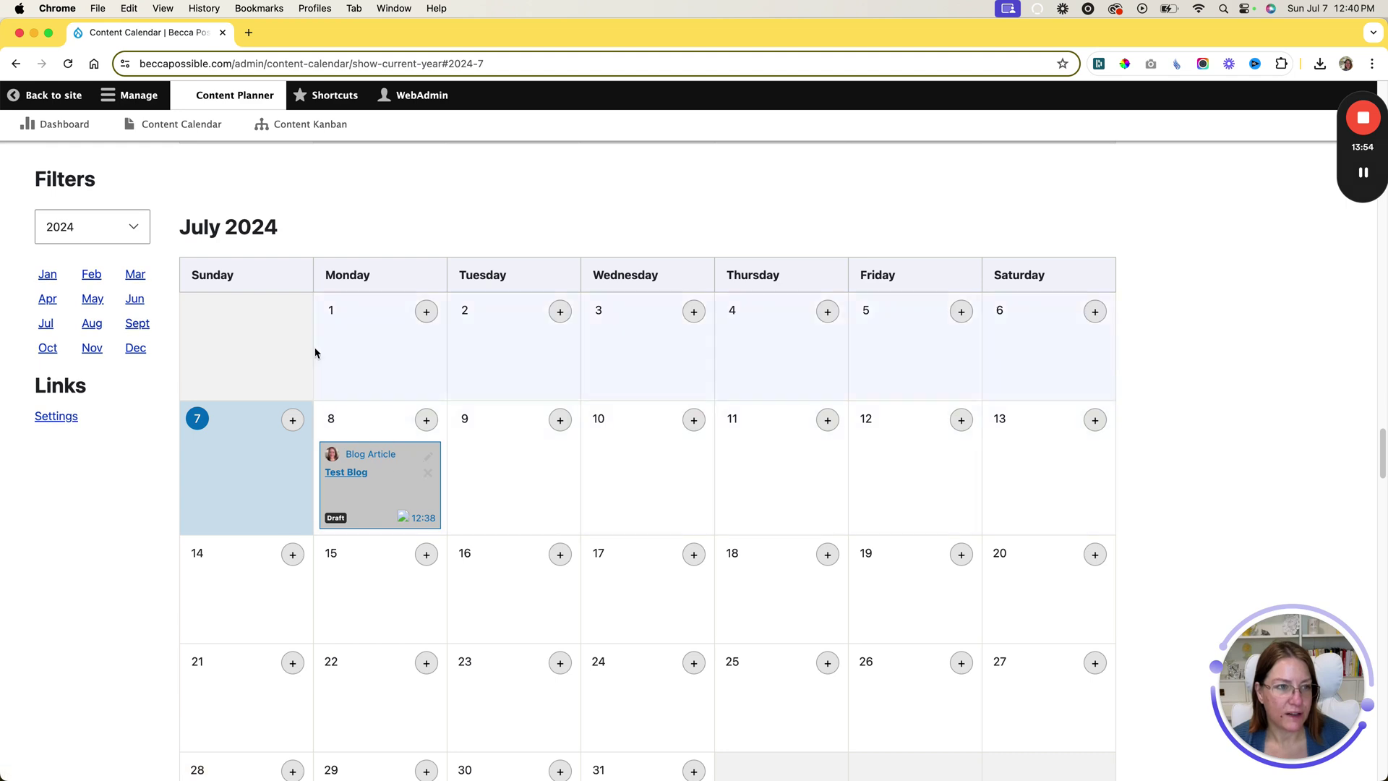
pyautogui.click(56, 125)
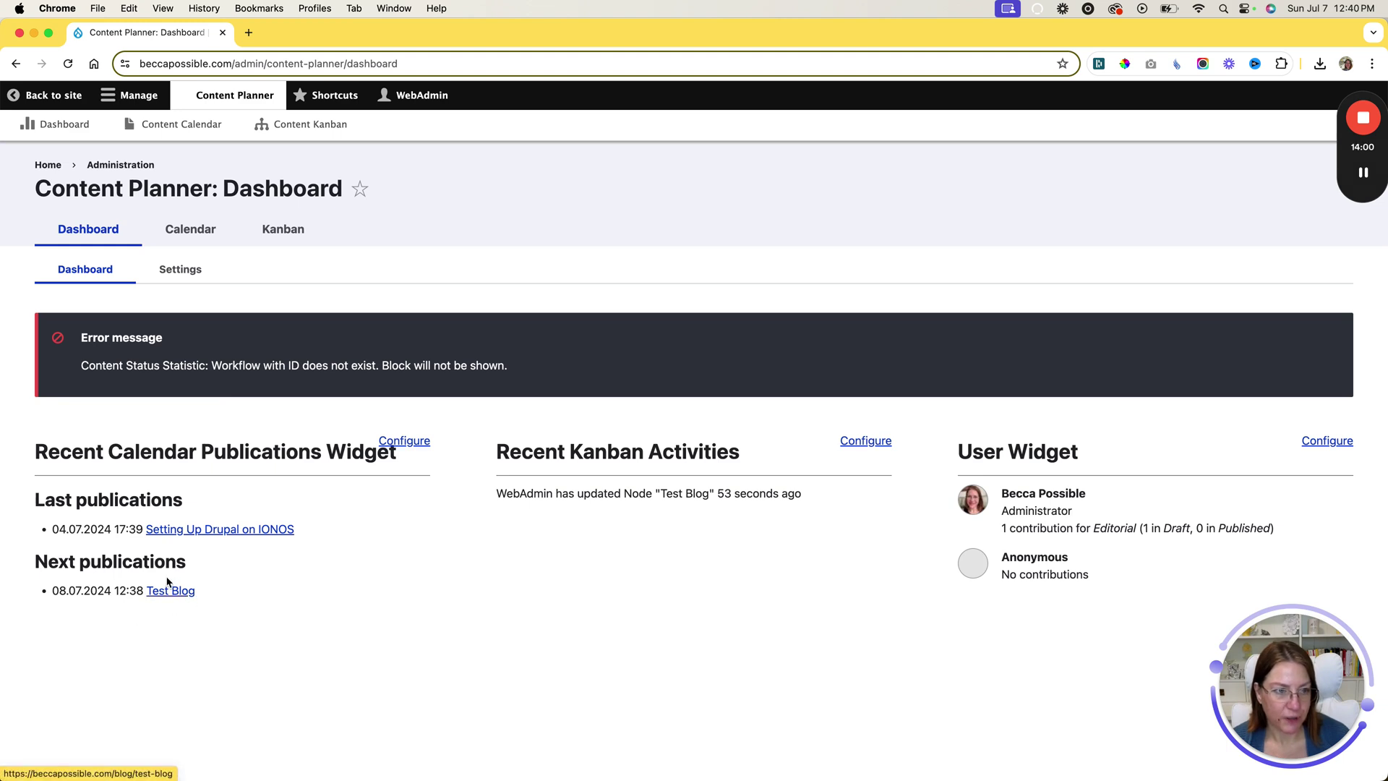
pyautogui.moveTo(112, 365); pyautogui.dragTo(191, 364)
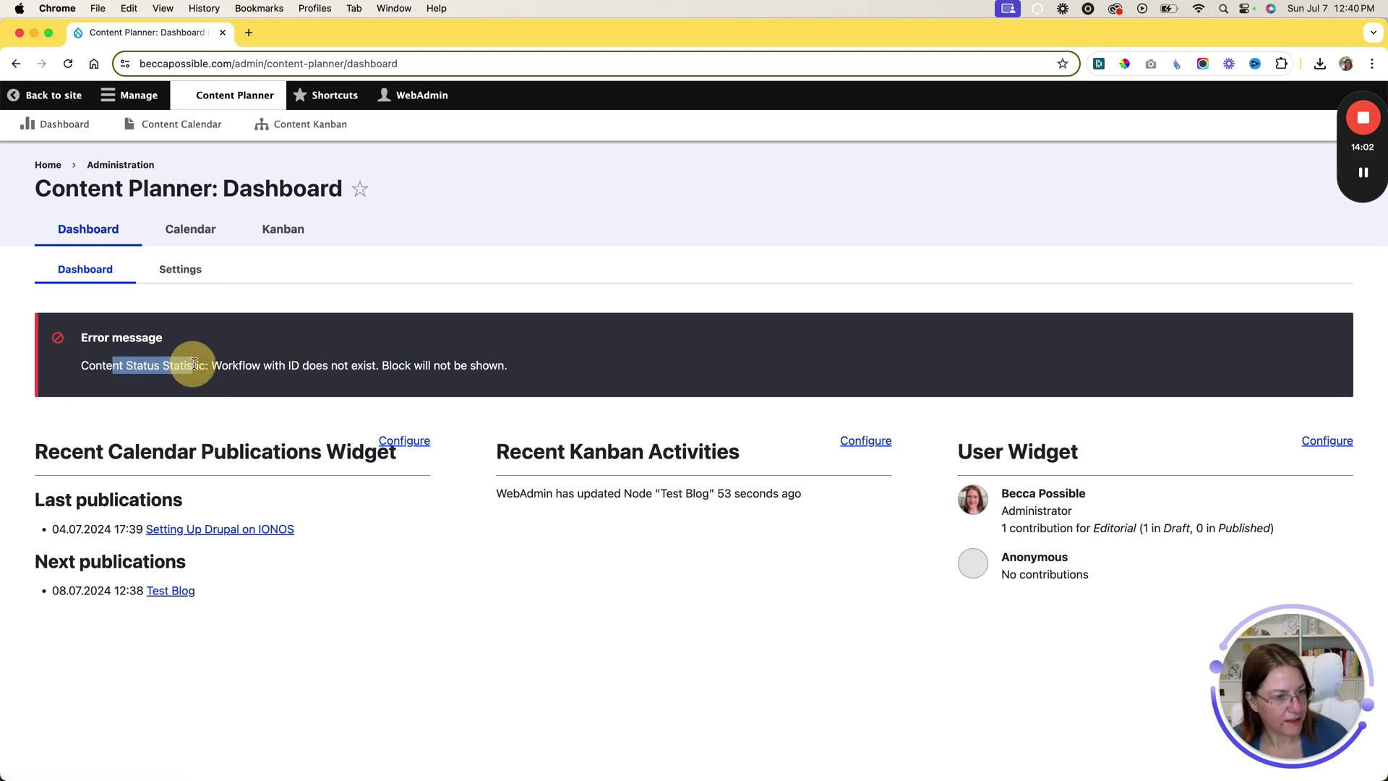
pyautogui.click(163, 365)
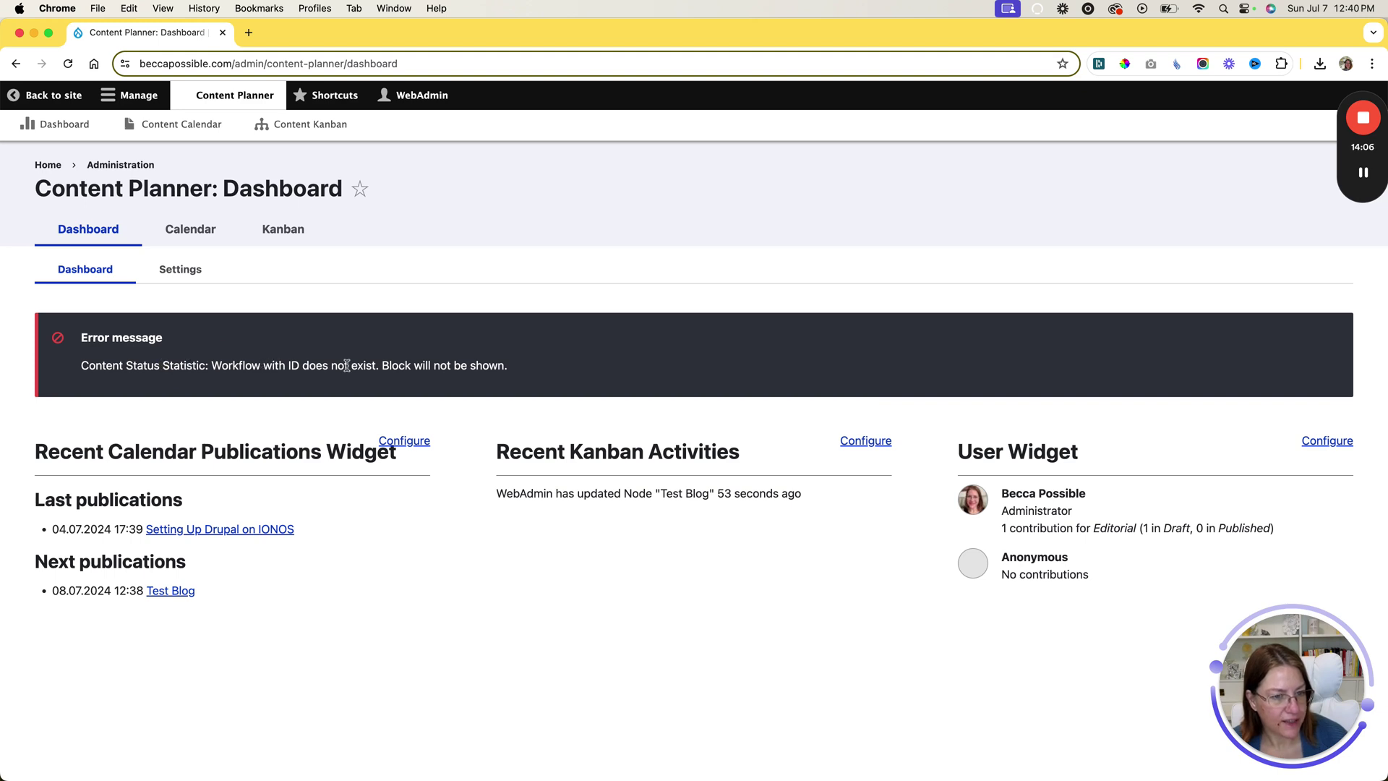
# - Configure the dashboard's Content Status Widget to use the Editorial workflow and save the configuration
pyautogui.click(181, 269)
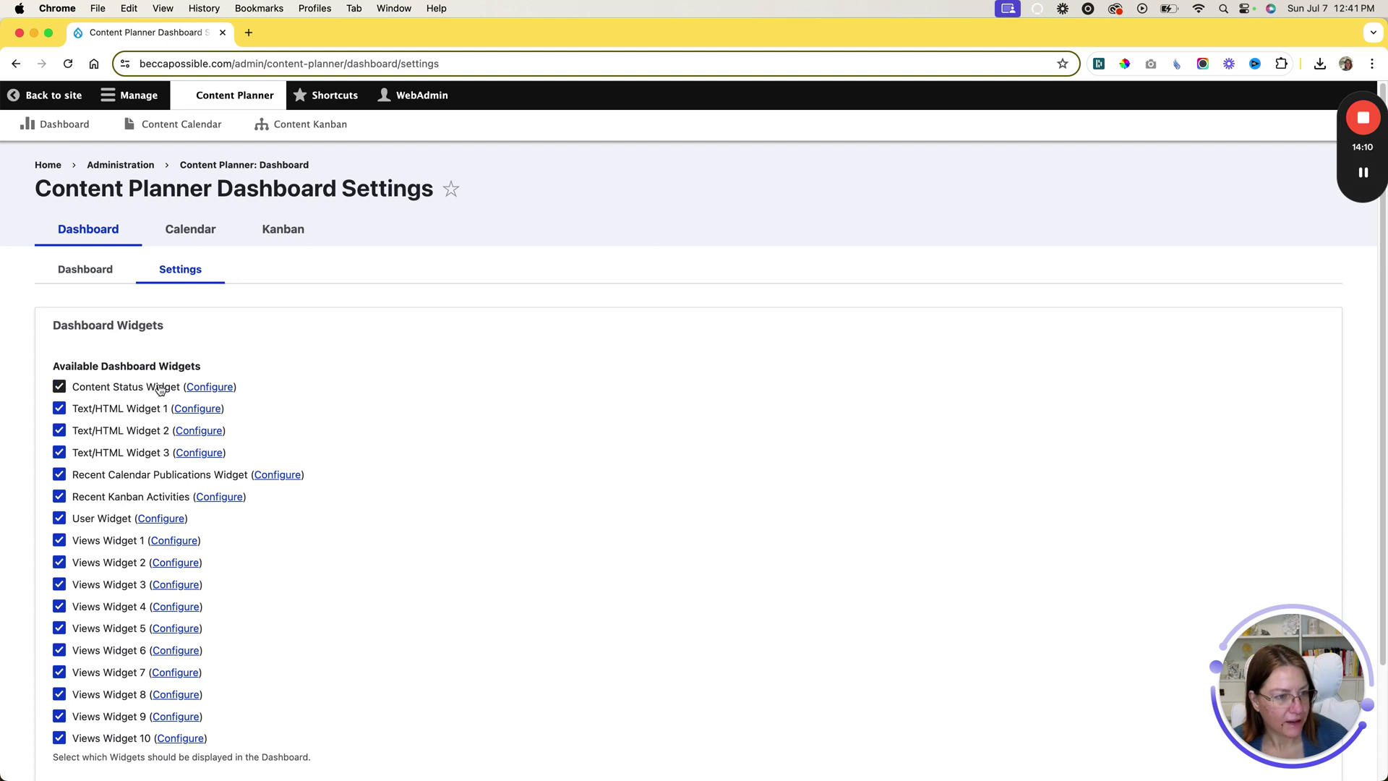
pyautogui.click(190, 388)
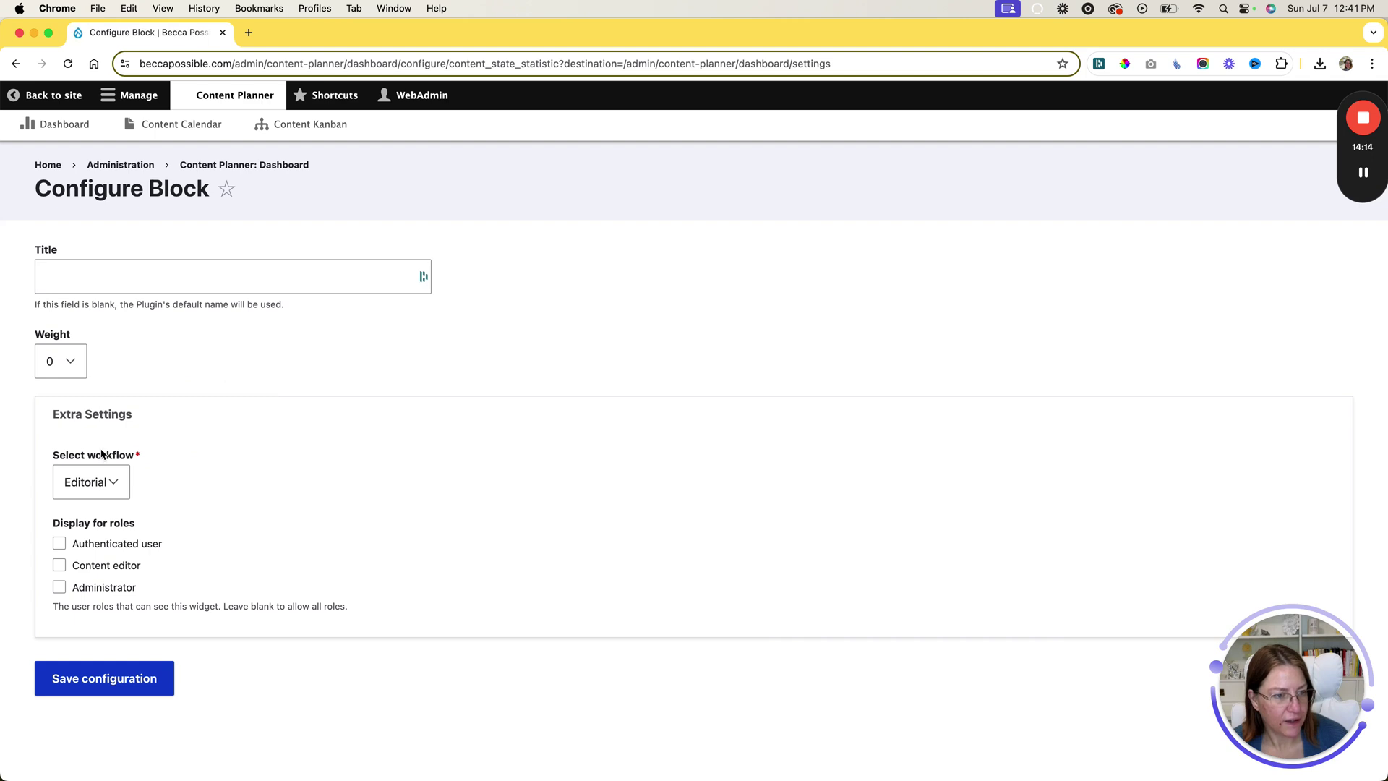
pyautogui.click(90, 482)
pyautogui.click(102, 485)
pyautogui.click(179, 492)
pyautogui.click(85, 486)
pyautogui.click(162, 484)
pyautogui.click(127, 485)
pyautogui.click(116, 483)
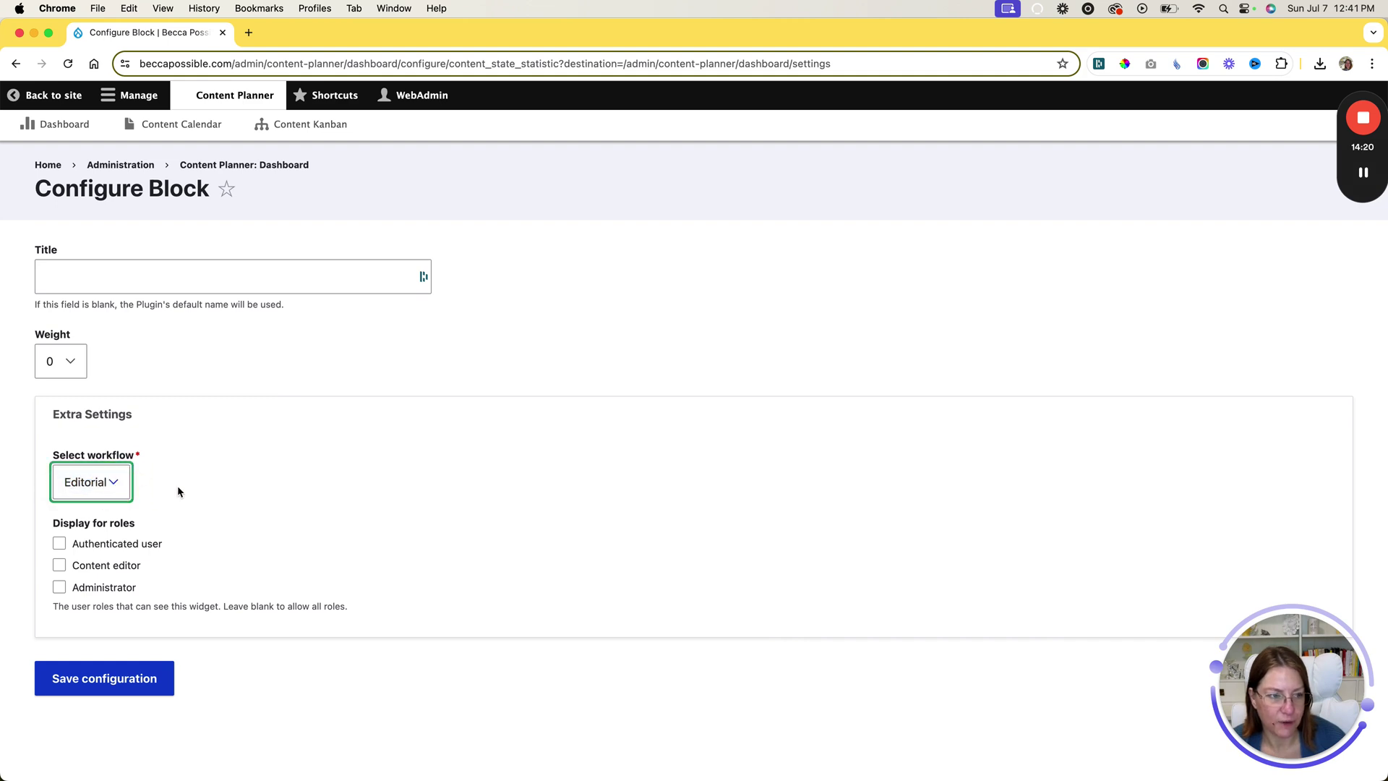
pyautogui.click(72, 678)
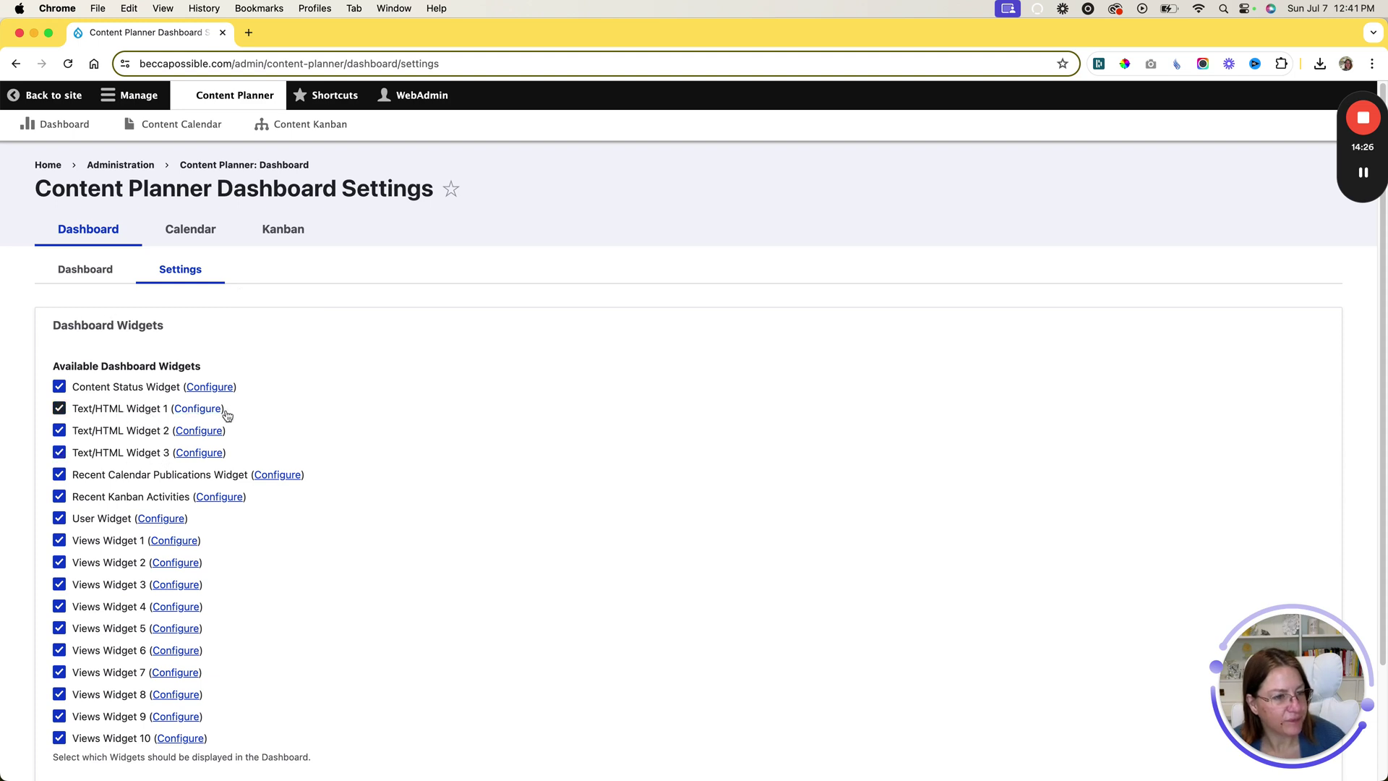
# - Examine the configuration options of Text/HTML Widgets 1, 2 and 3 in the dashboard settings
pyautogui.click(199, 408)
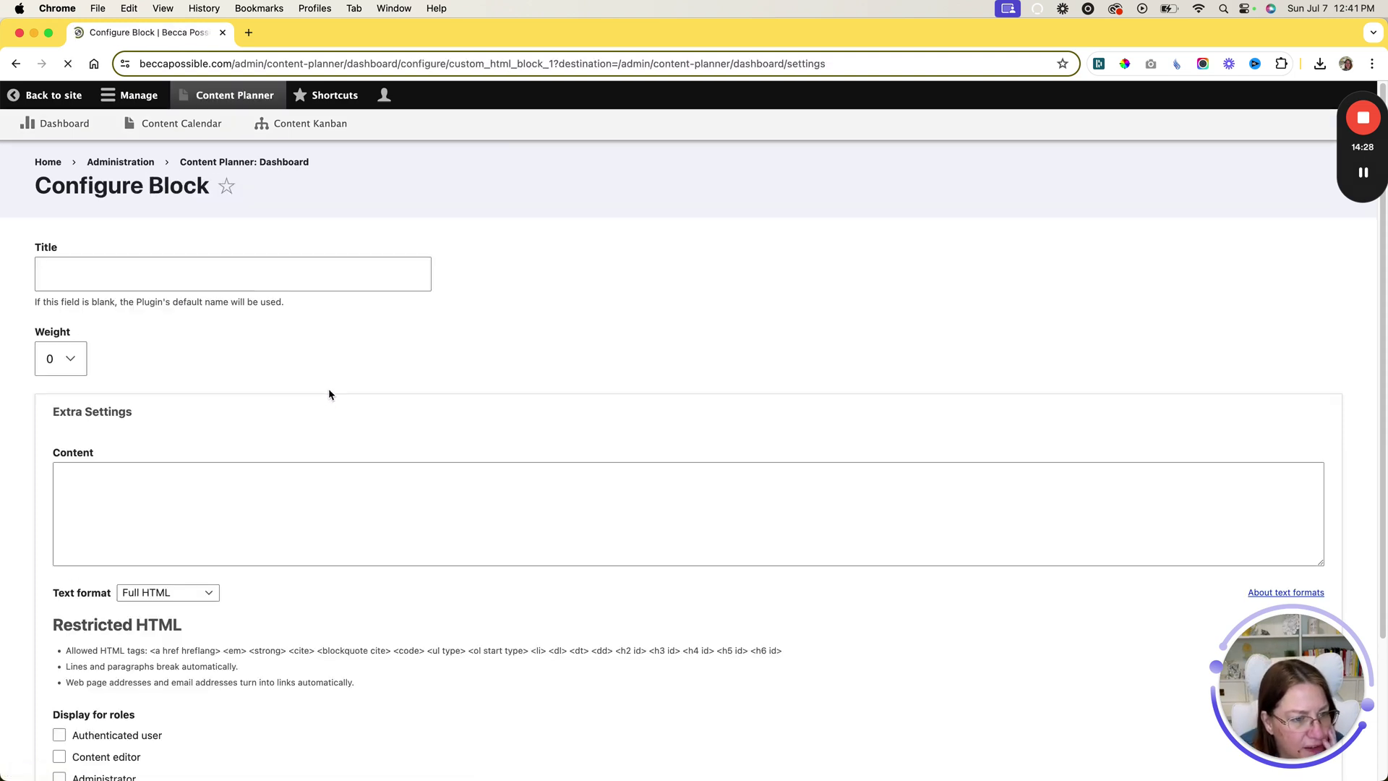
pyautogui.scroll(-3, 249, 389)
pyautogui.scroll(3, 249, 389)
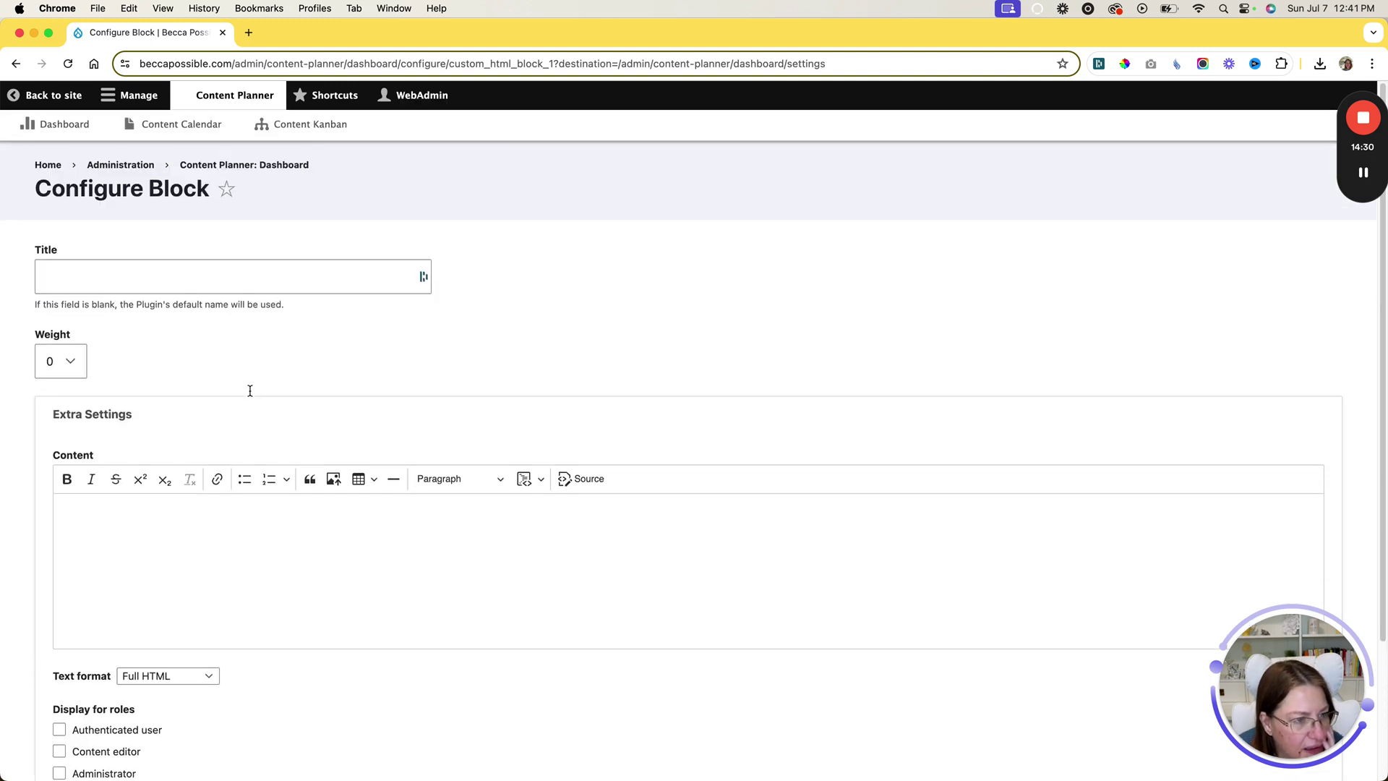
pyautogui.press('super+bracketleft')
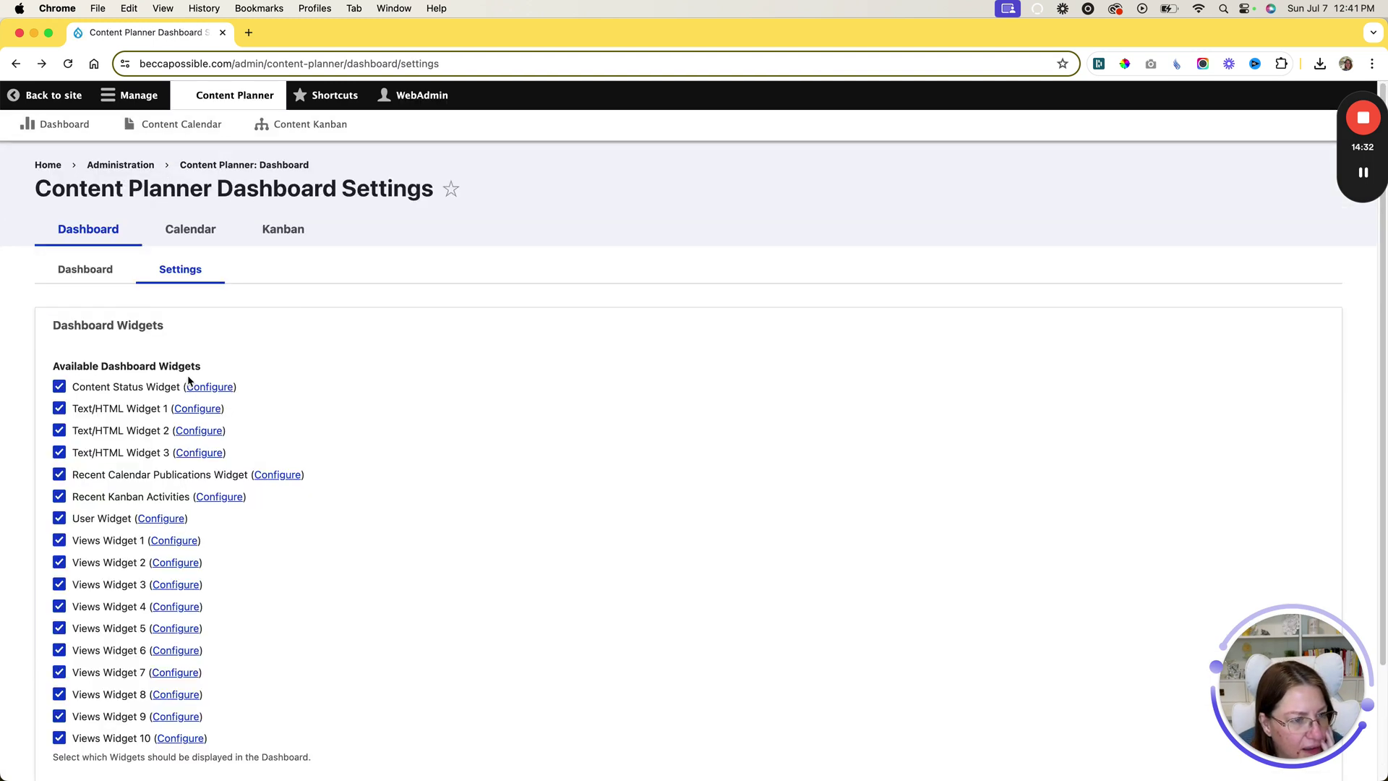
pyautogui.click(202, 431)
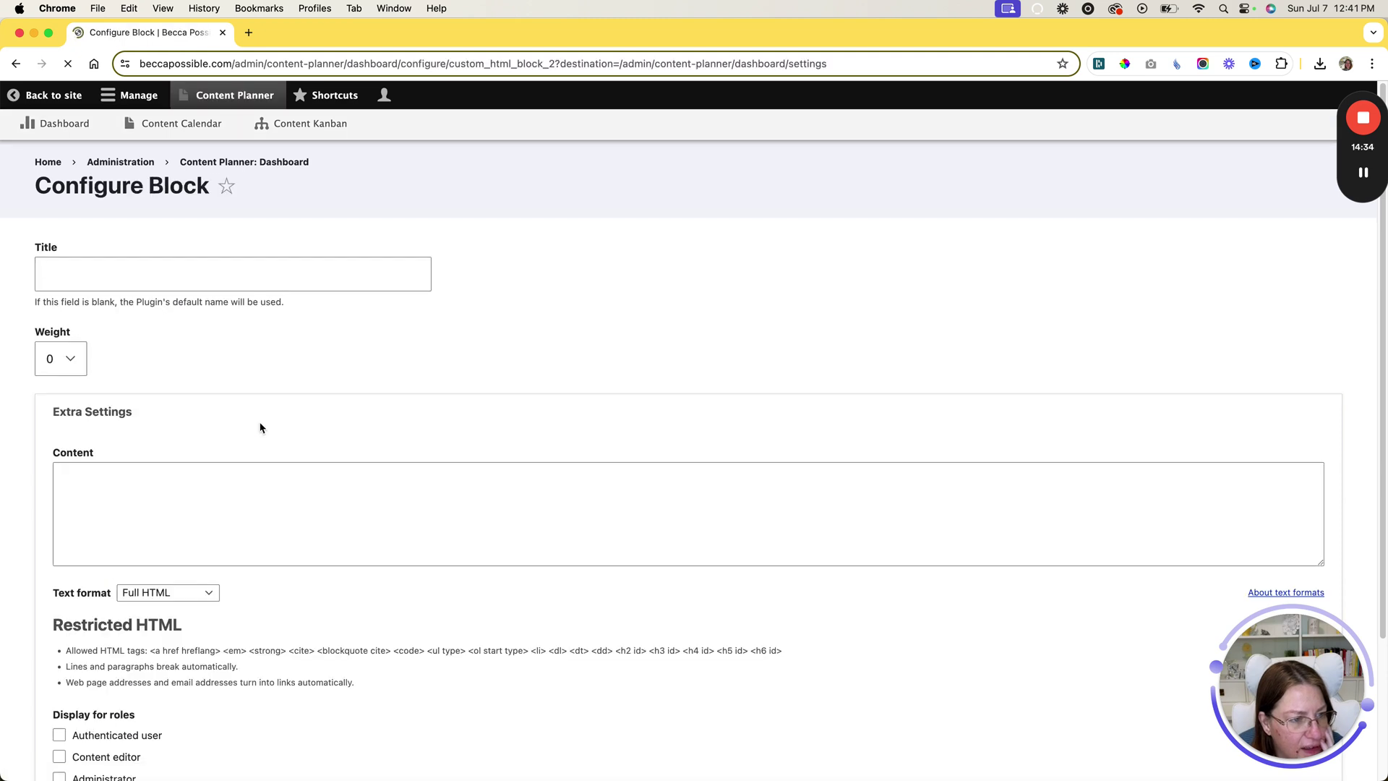
pyautogui.press('super+bracketleft')
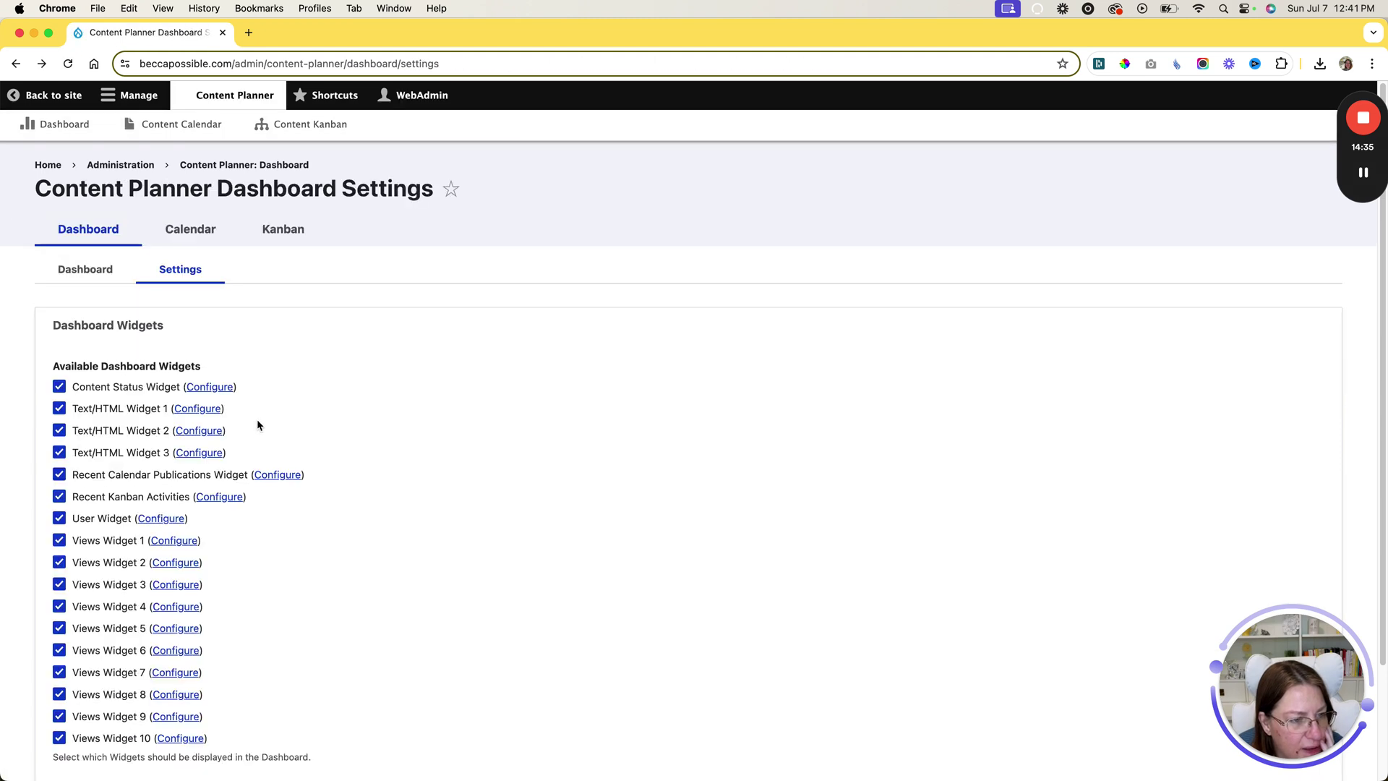
pyautogui.click(203, 453)
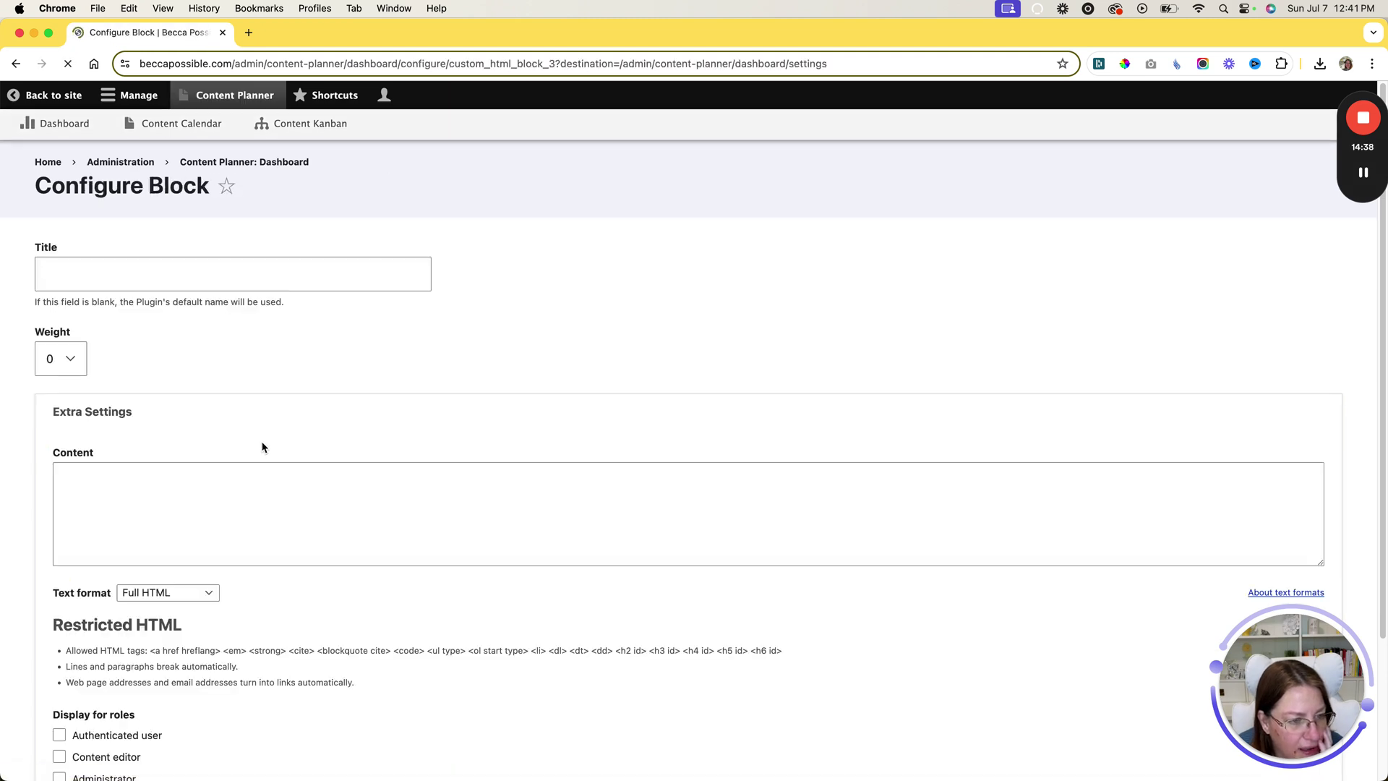
pyautogui.press('super+bracketleft')
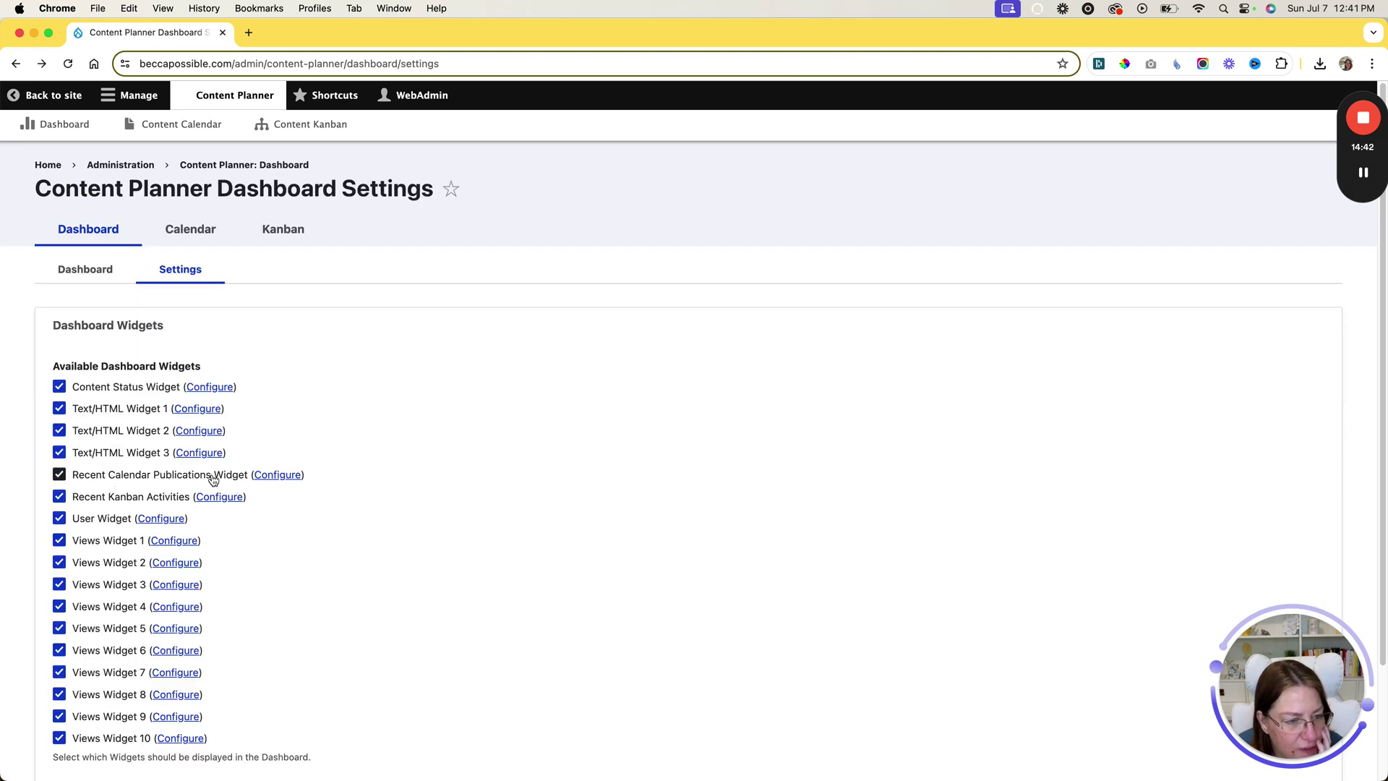
# - Enable the thumbnail of the user image for the Recent Kanban Activities widget and save its configuration
pyautogui.scroll(-2, 254, 475)
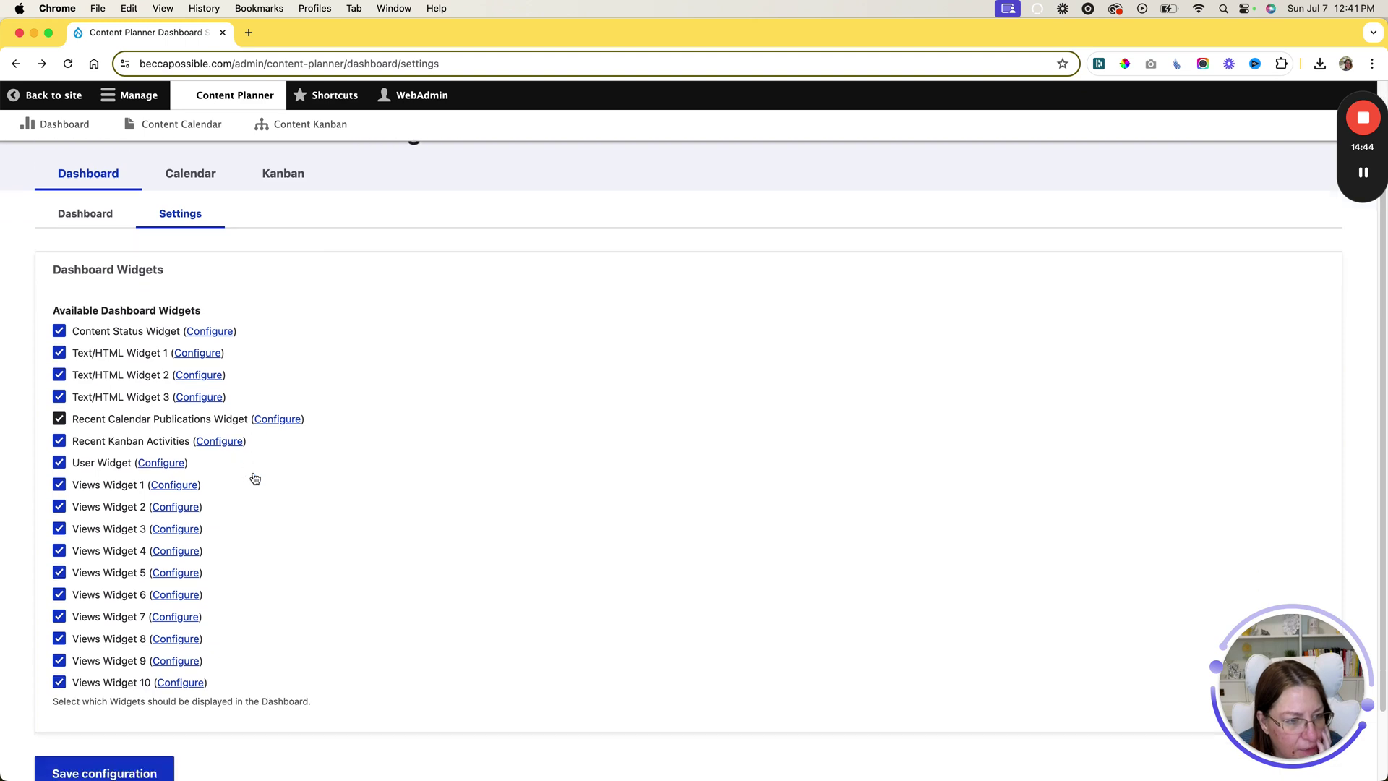
pyautogui.click(221, 441)
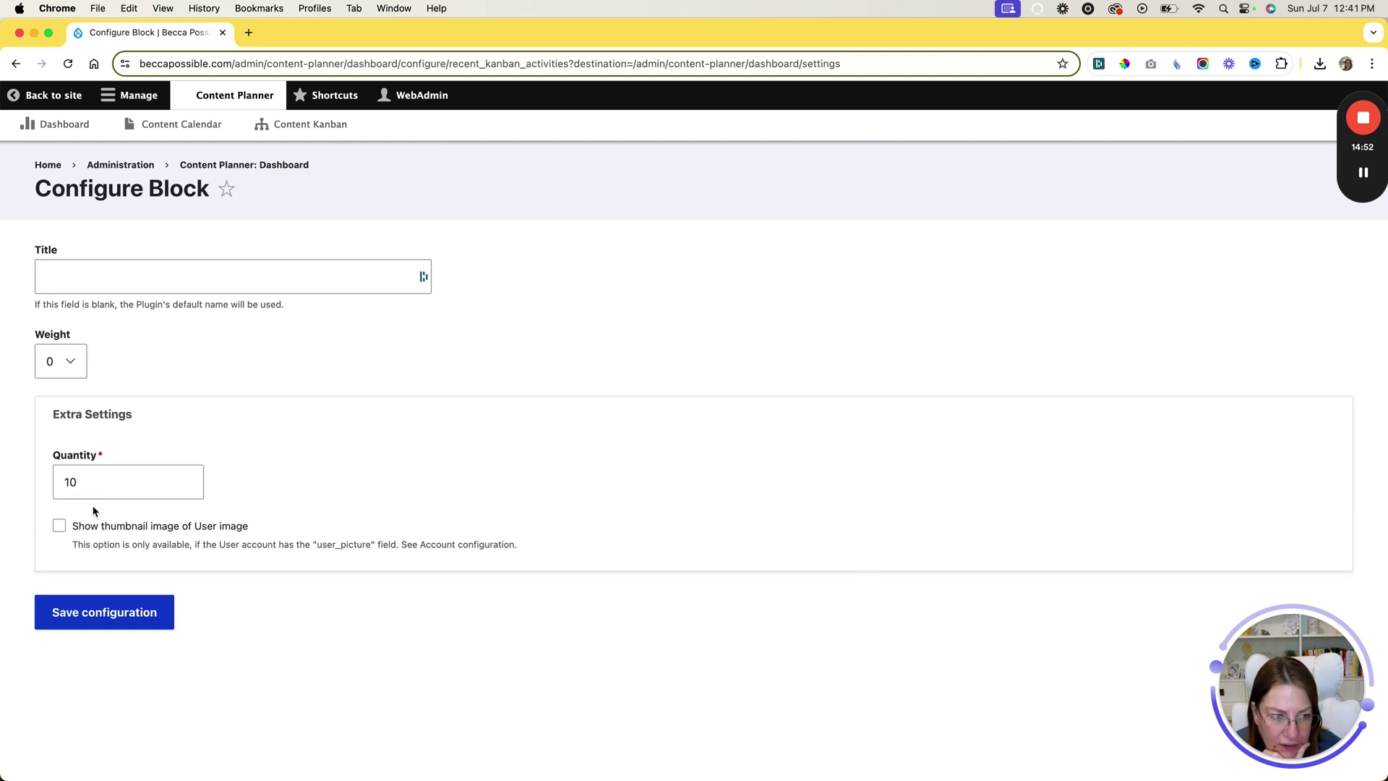
pyautogui.click(60, 526)
pyautogui.press('Tab')
pyautogui.press('Return')
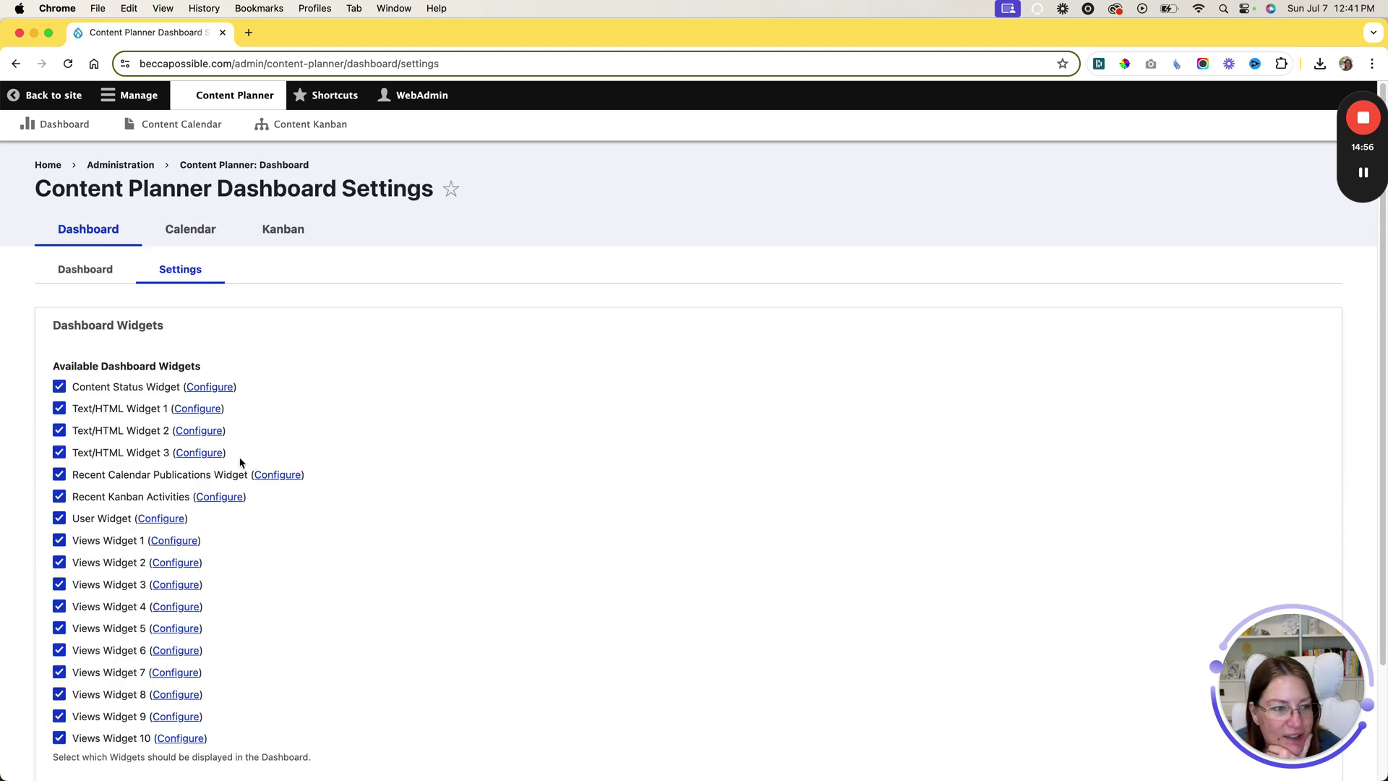
# - Examine the configuration options of the Recent Calendar Publications Widget and the User Widget
pyautogui.click(276, 475)
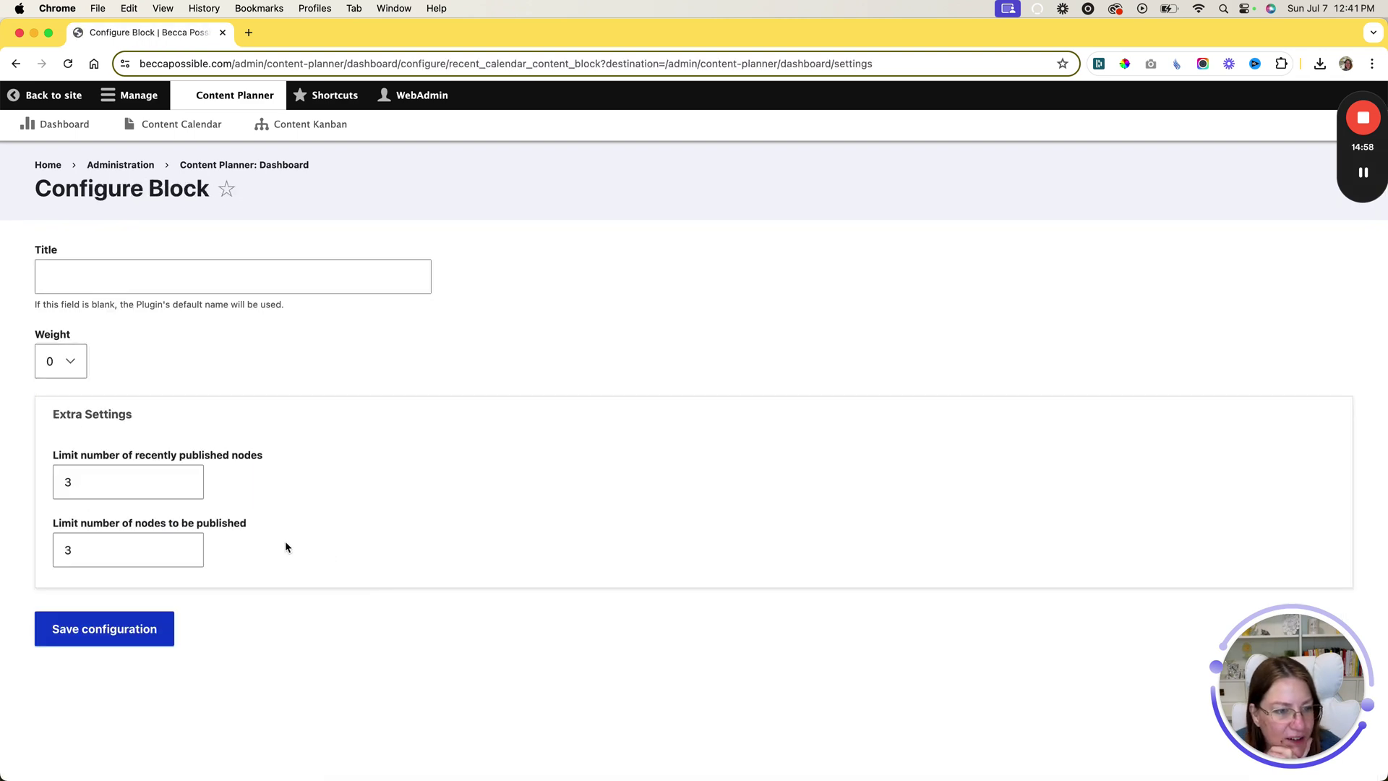
pyautogui.press('super+bracketleft')
pyautogui.click(162, 519)
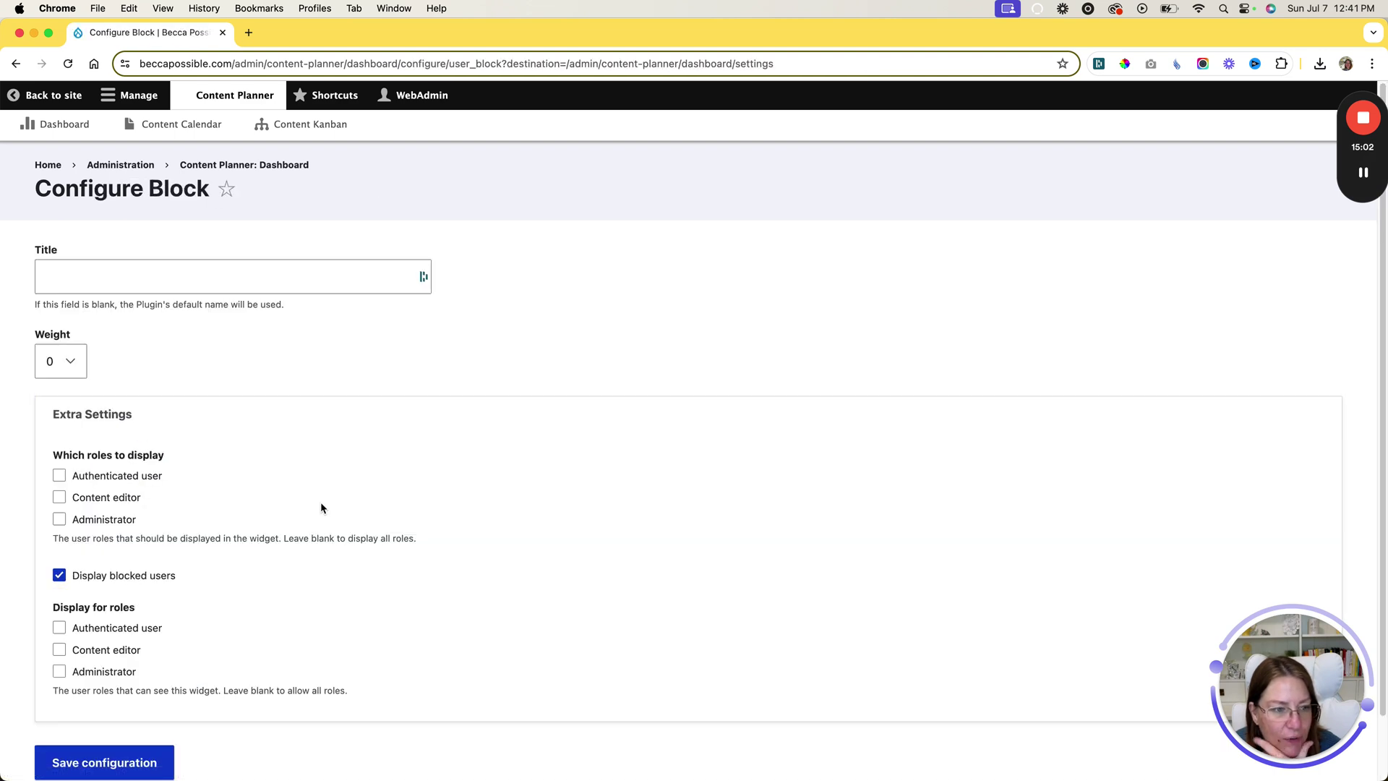
pyautogui.press('super+bracketleft')
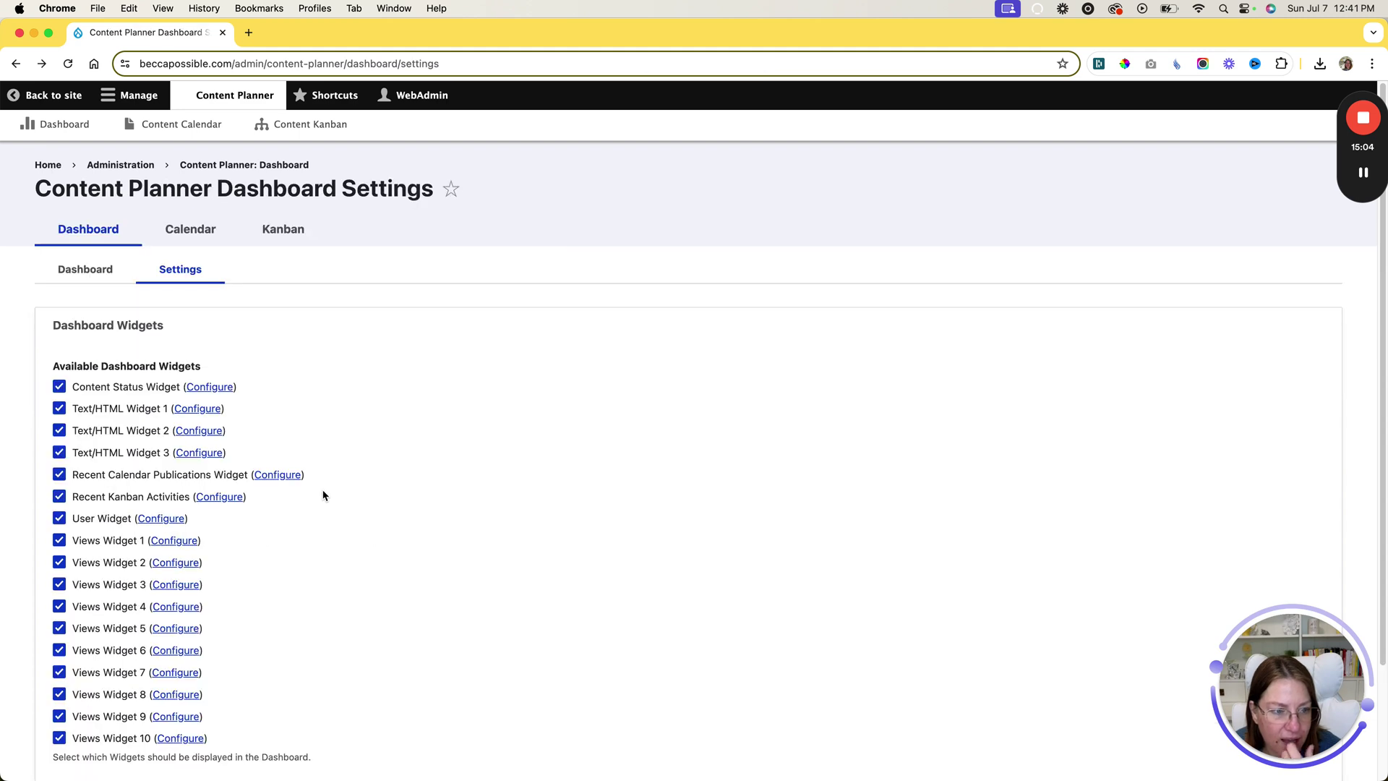
# - Configure Views Widget 1 to use the Comments (Default) view and save its configuration
pyautogui.click(166, 548)
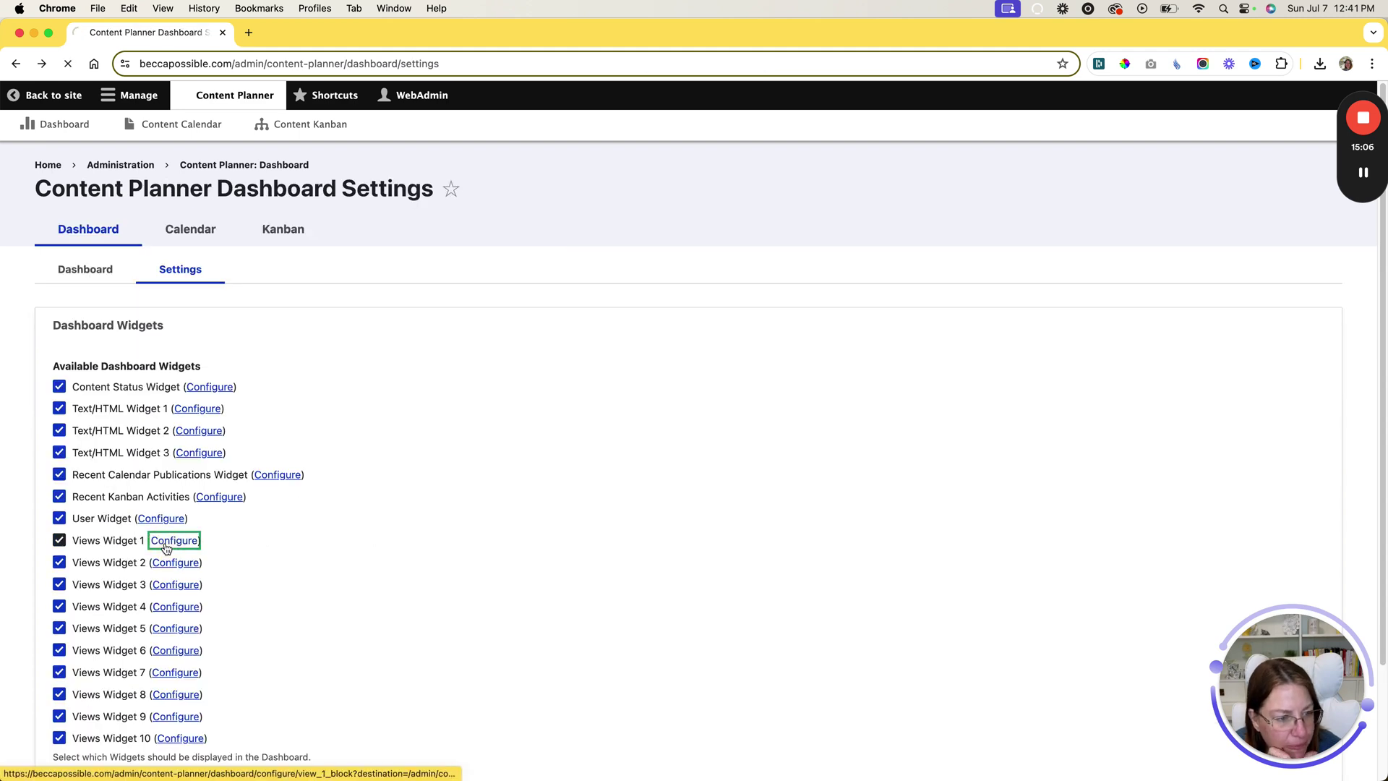
pyautogui.click(127, 487)
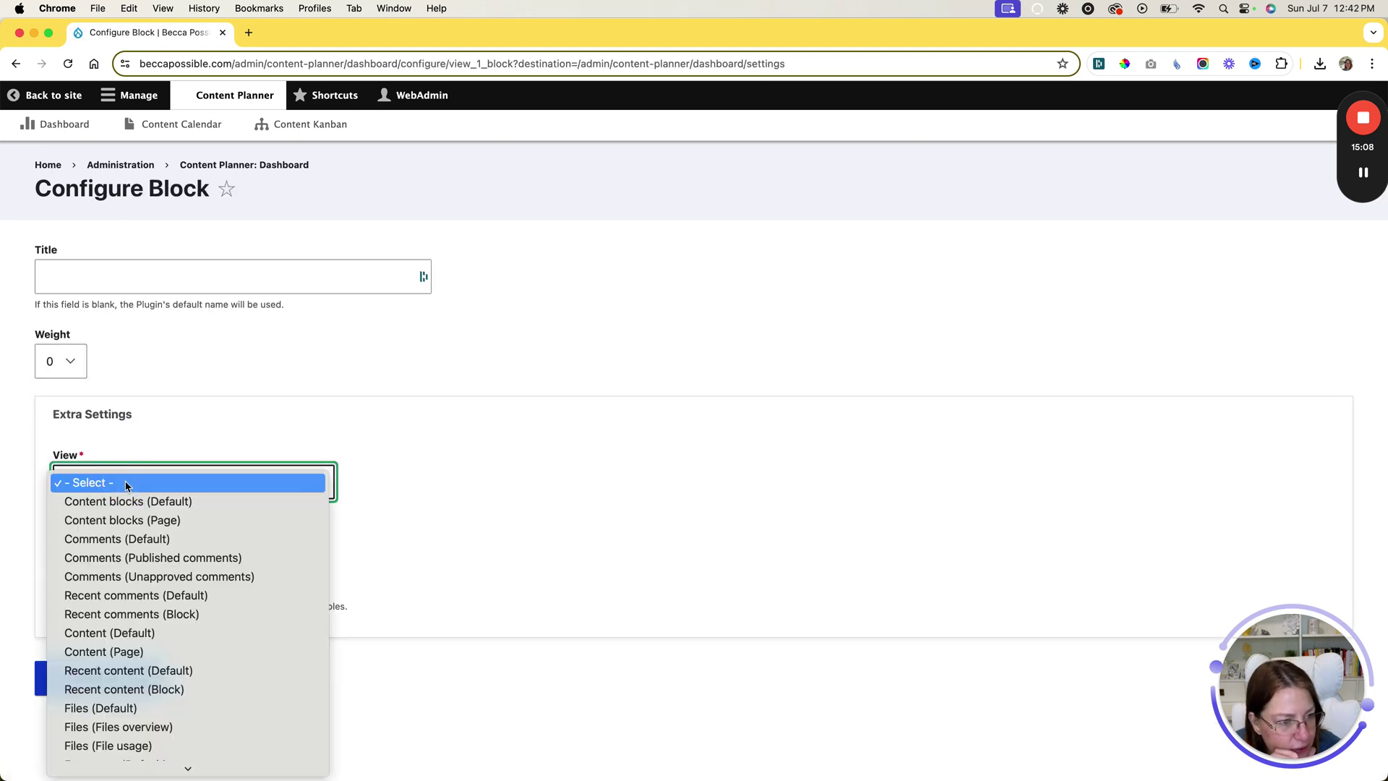
pyautogui.scroll(-5, 221, 723)
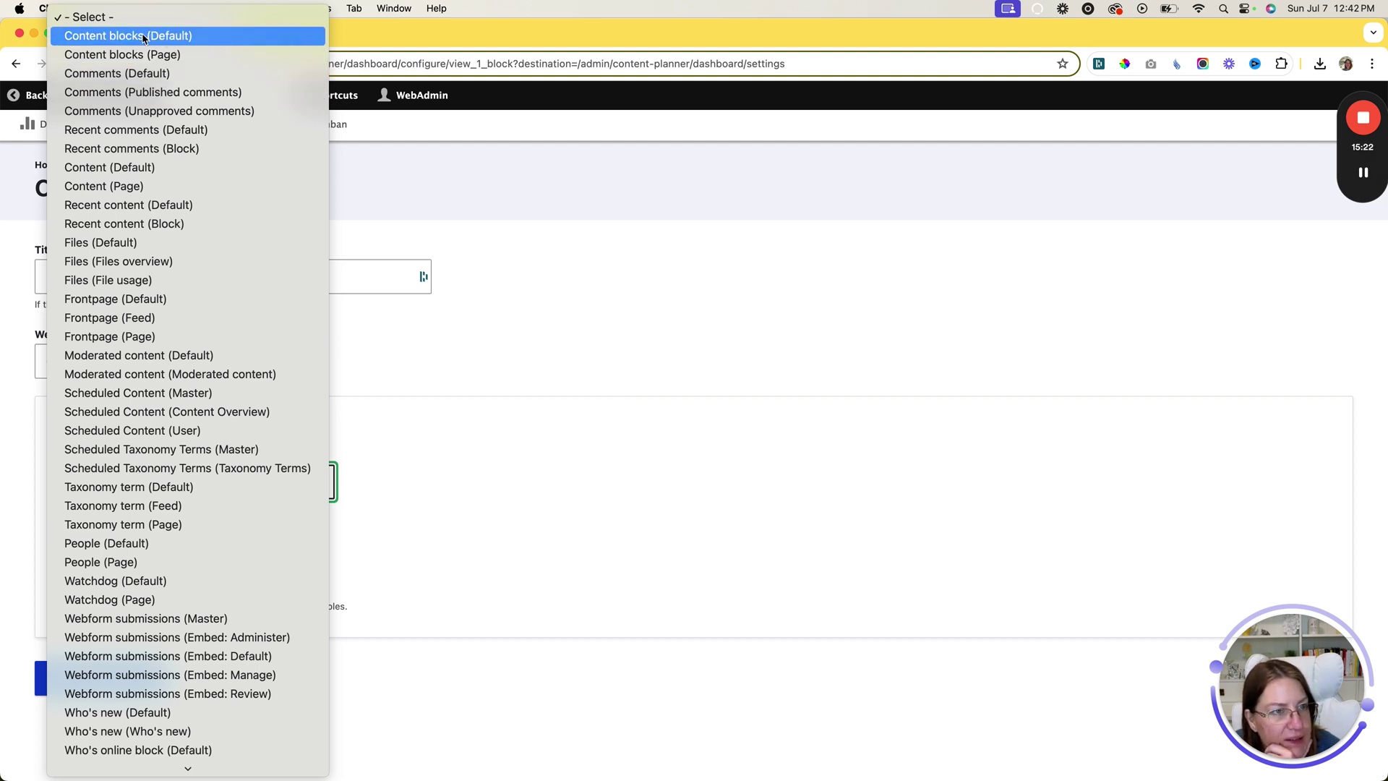
pyautogui.click(155, 74)
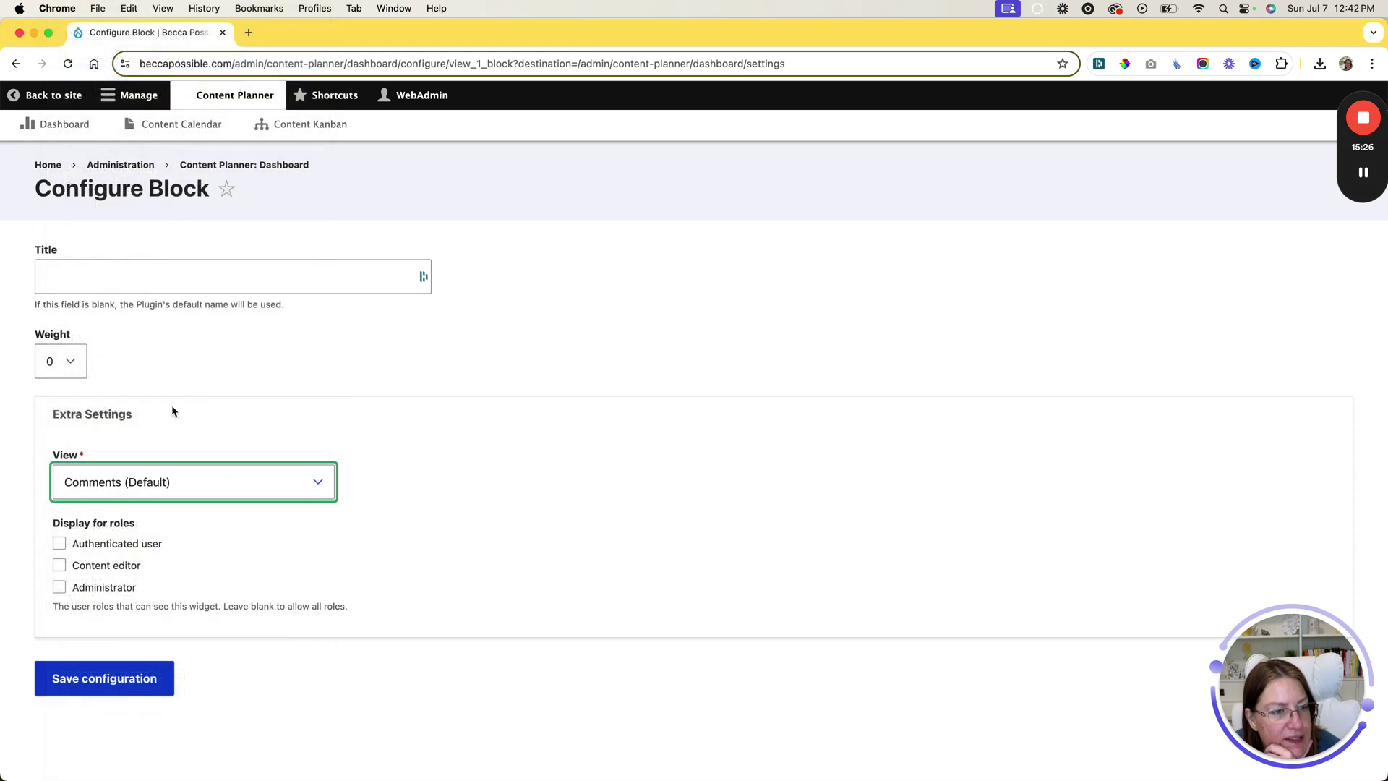
pyautogui.click(86, 679)
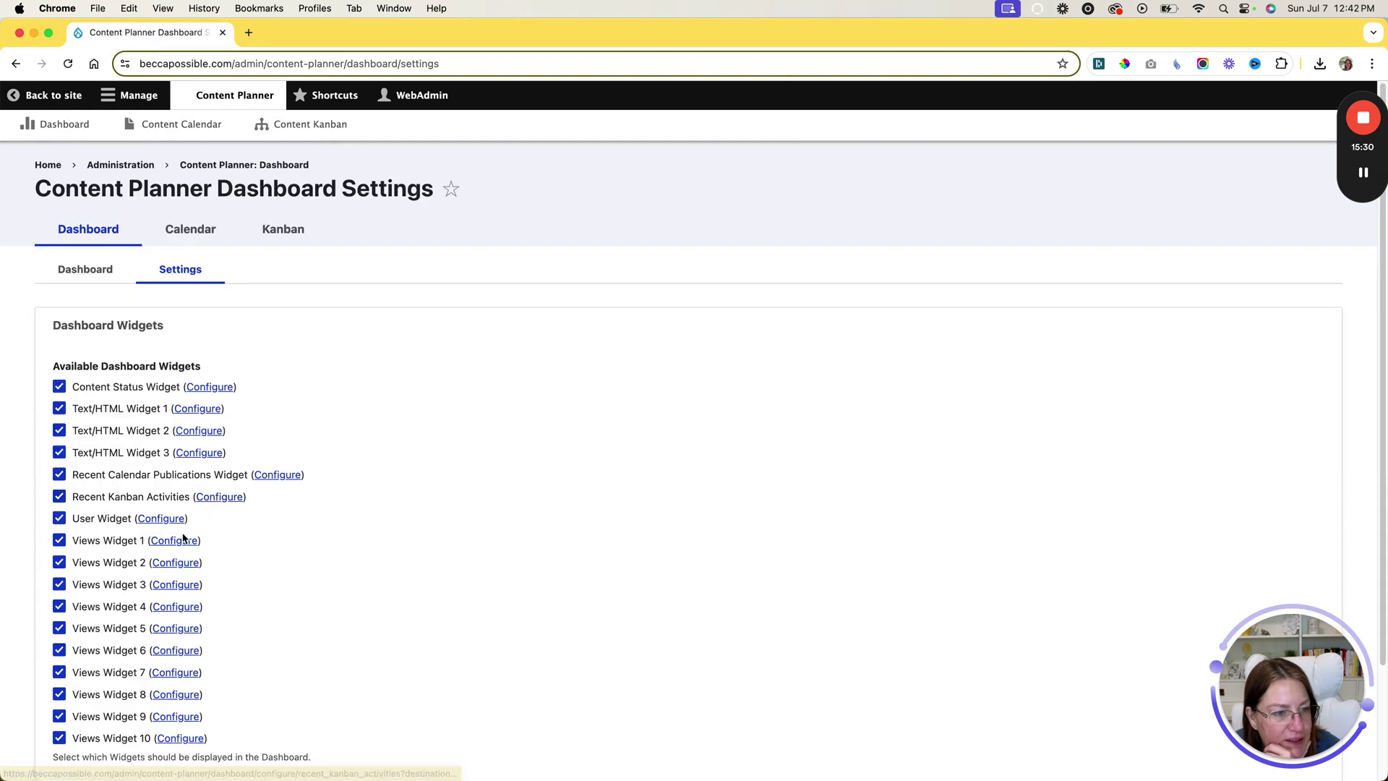
# - Examine the views available for Views Widget 2 and return to the dashboard settings without choosing one
pyautogui.click(175, 563)
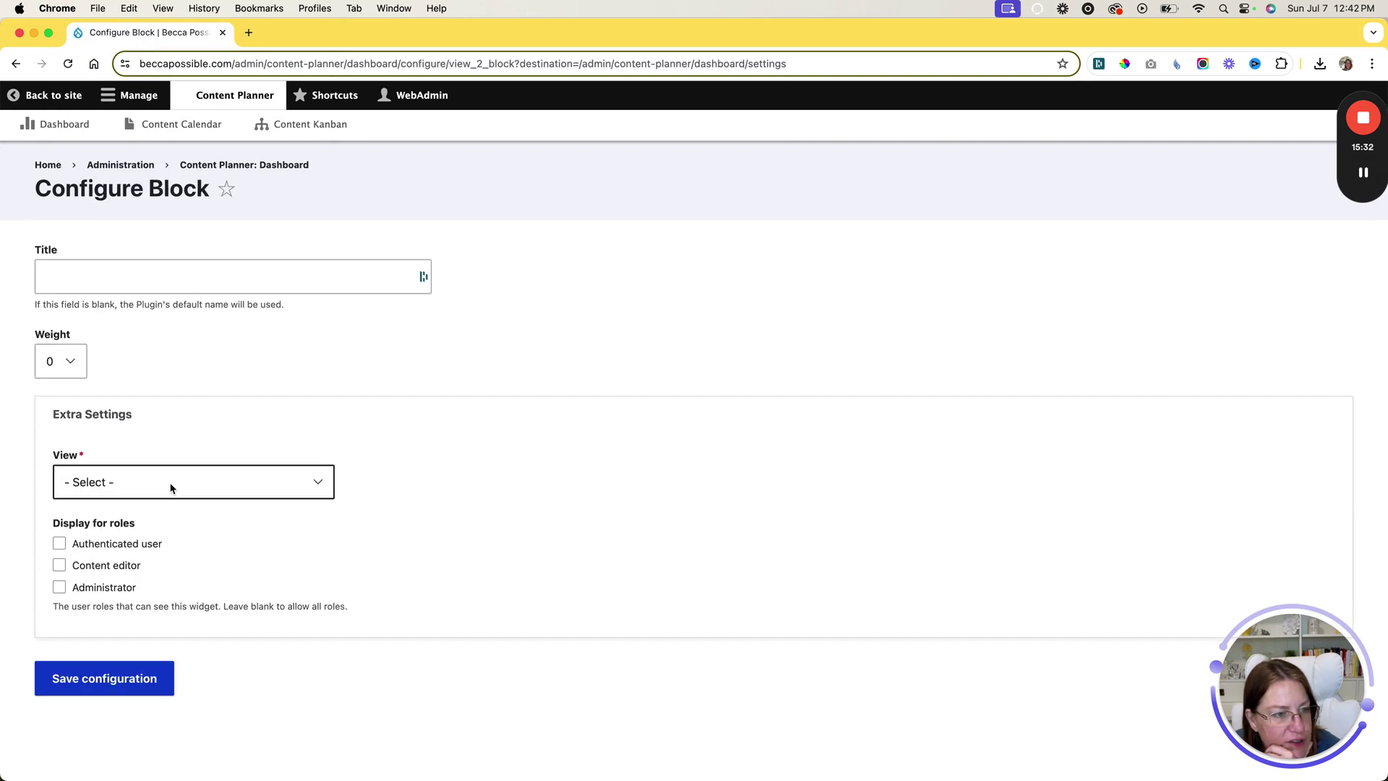
pyautogui.click(165, 482)
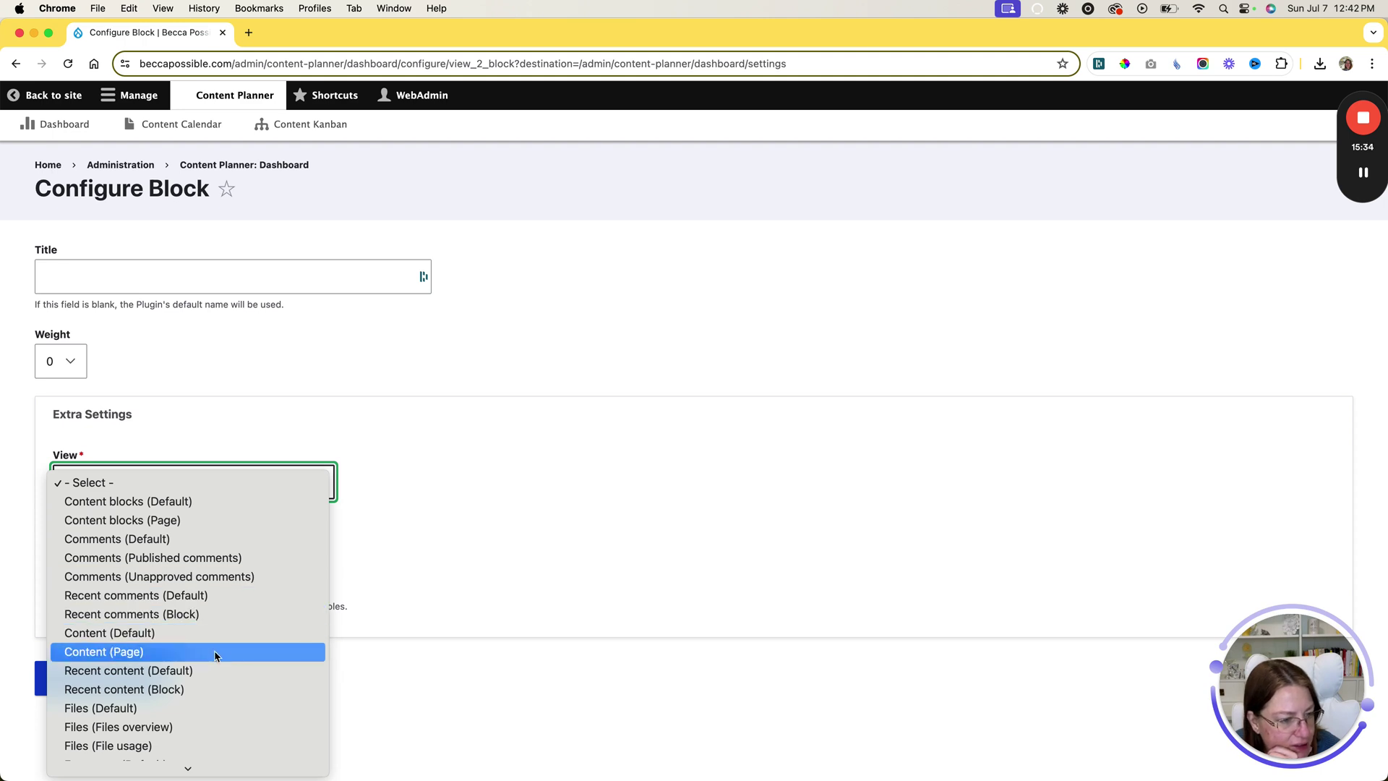
pyautogui.scroll(-5, 217, 651)
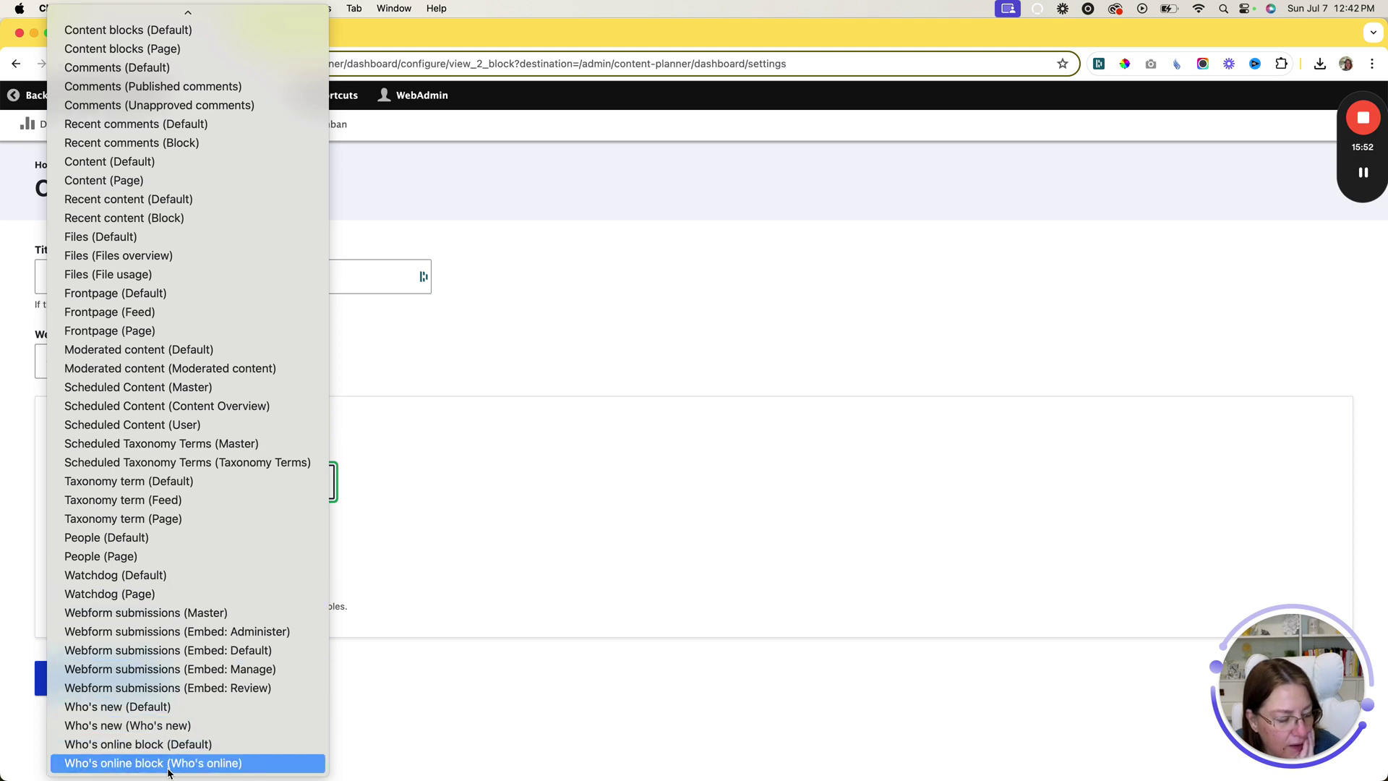
pyautogui.click(371, 359)
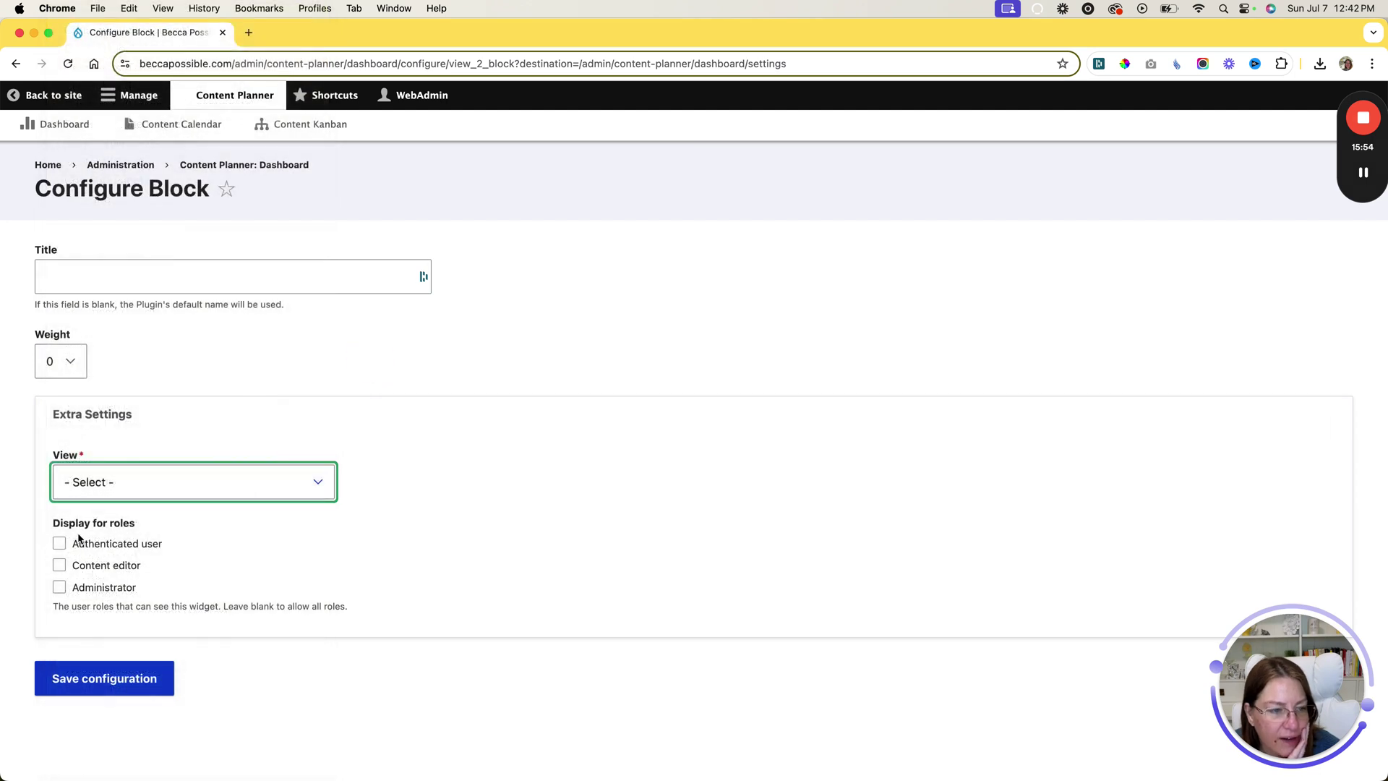
pyautogui.press('super+bracketleft')
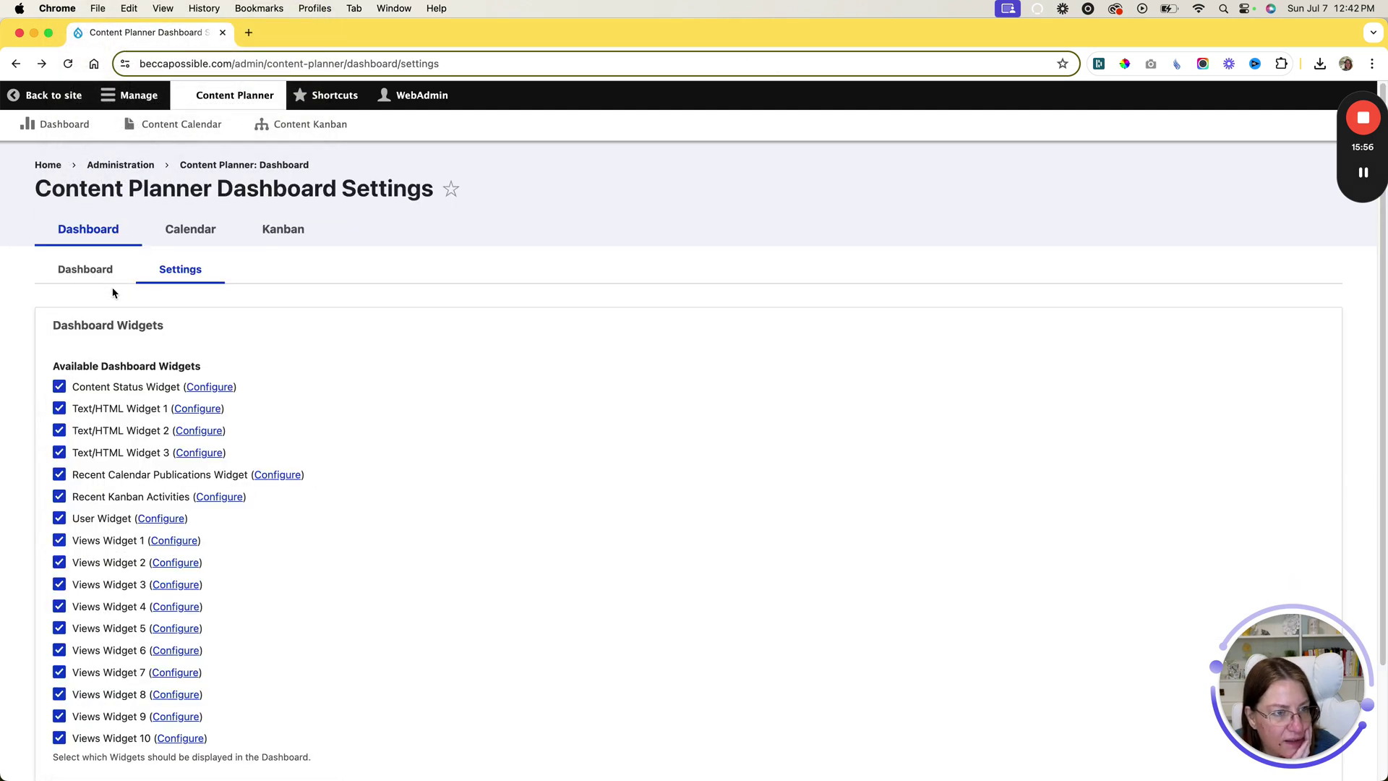
# - Disable Views Widgets 2 through 10 in the dashboard settings and save the configuration
pyautogui.click(58, 562)
pyautogui.click(57, 584)
pyautogui.click(58, 606)
pyautogui.click(58, 628)
pyautogui.click(59, 650)
pyautogui.click(58, 672)
pyautogui.click(59, 694)
pyautogui.click(58, 716)
pyautogui.click(59, 737)
pyautogui.scroll(-2, 214, 694)
pyautogui.click(108, 695)
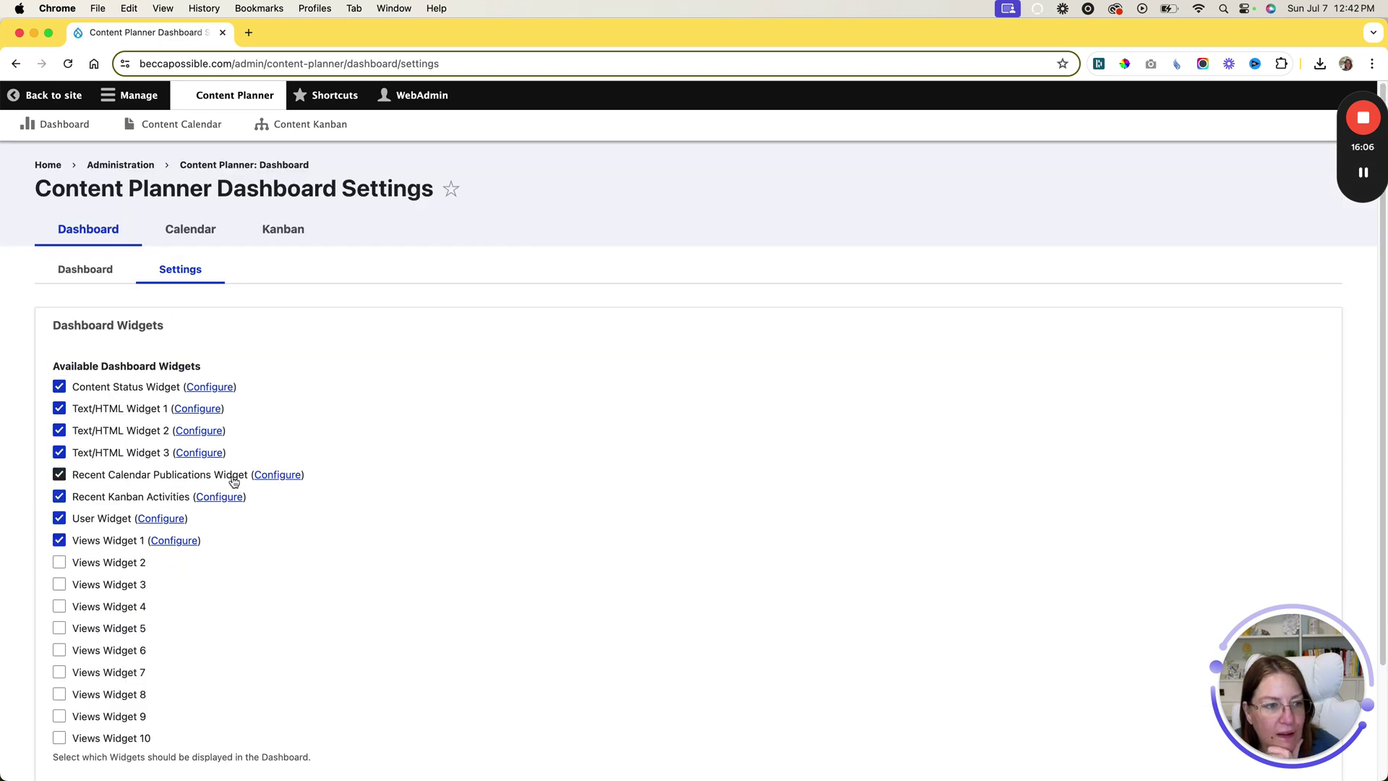
# - Keep Text/HTML Widget 1 enabled, set its content to "This is a content block." and save its configuration
pyautogui.click(68, 410)
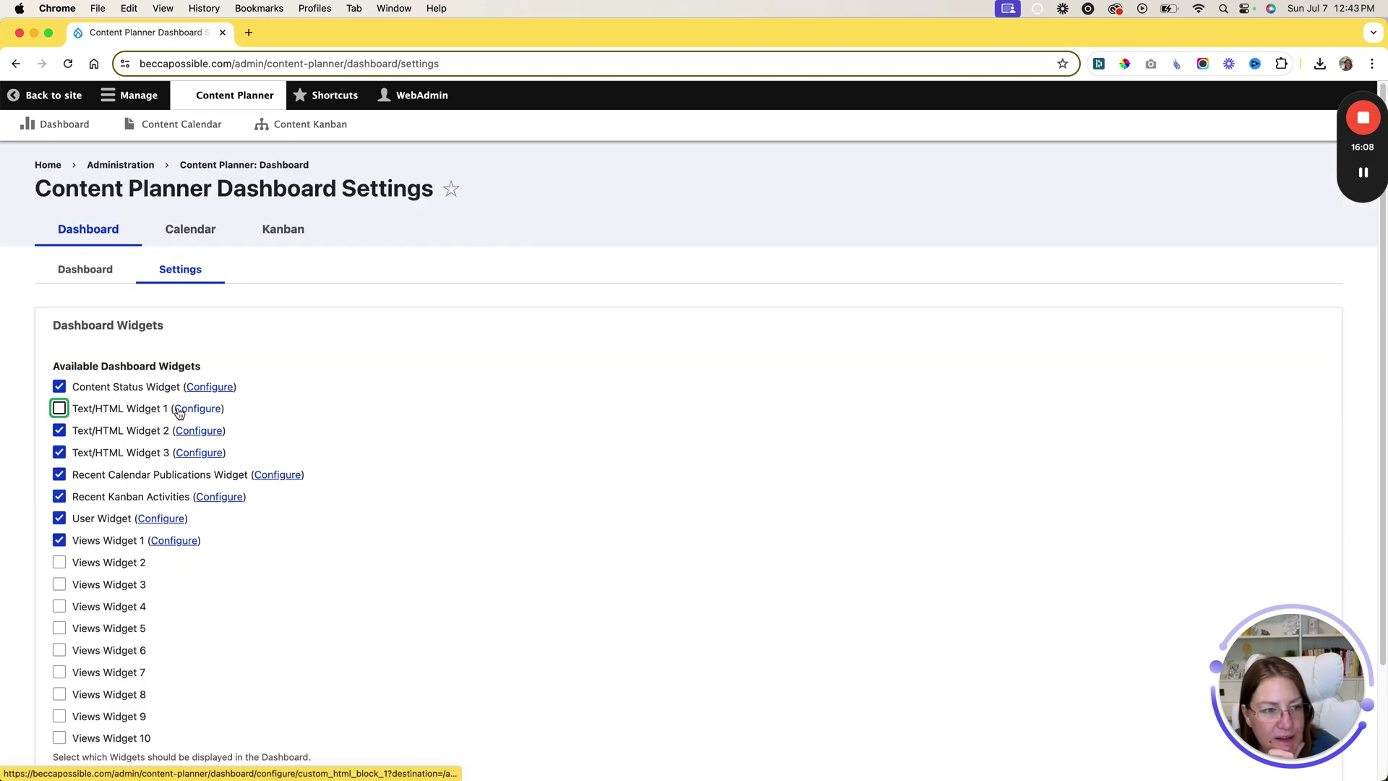
pyautogui.click(94, 407)
pyautogui.click(187, 409)
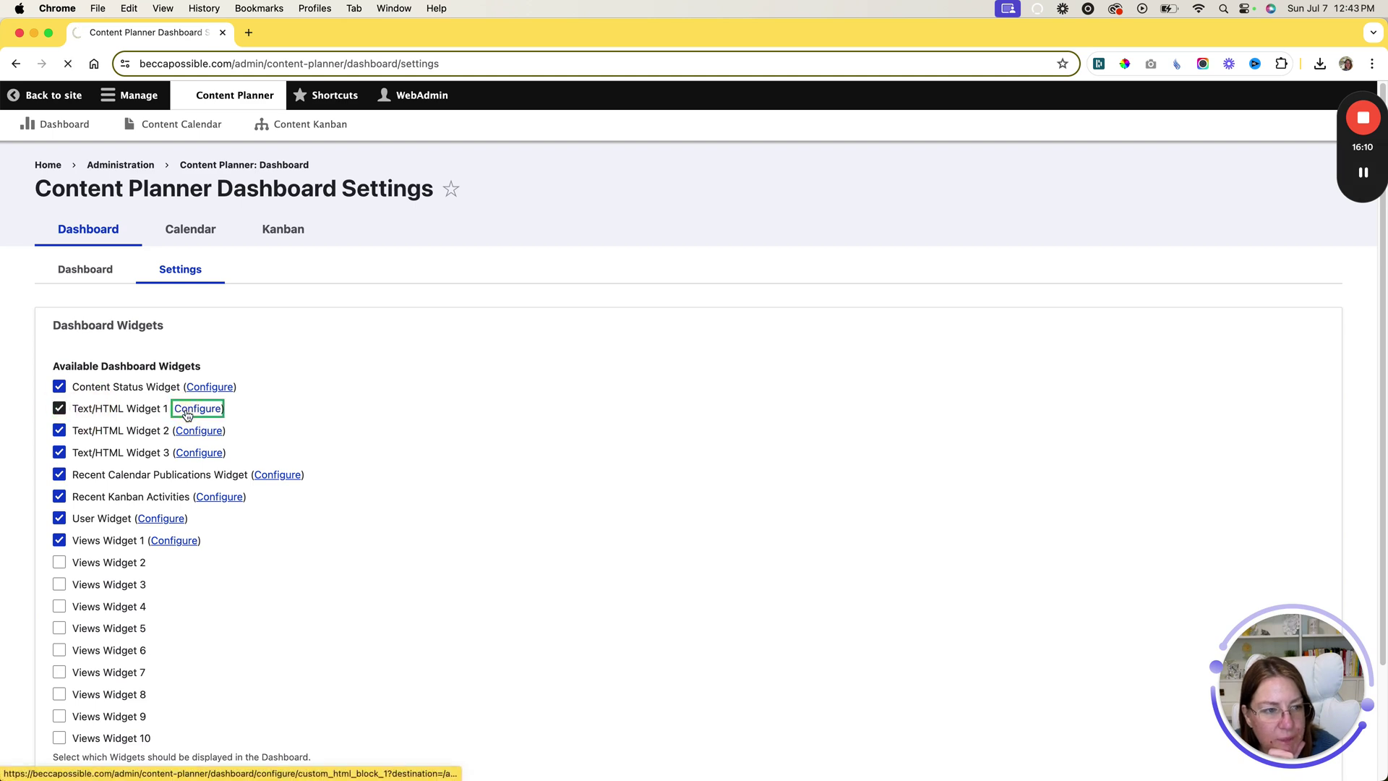
pyautogui.click(224, 480)
pyautogui.click(382, 539)
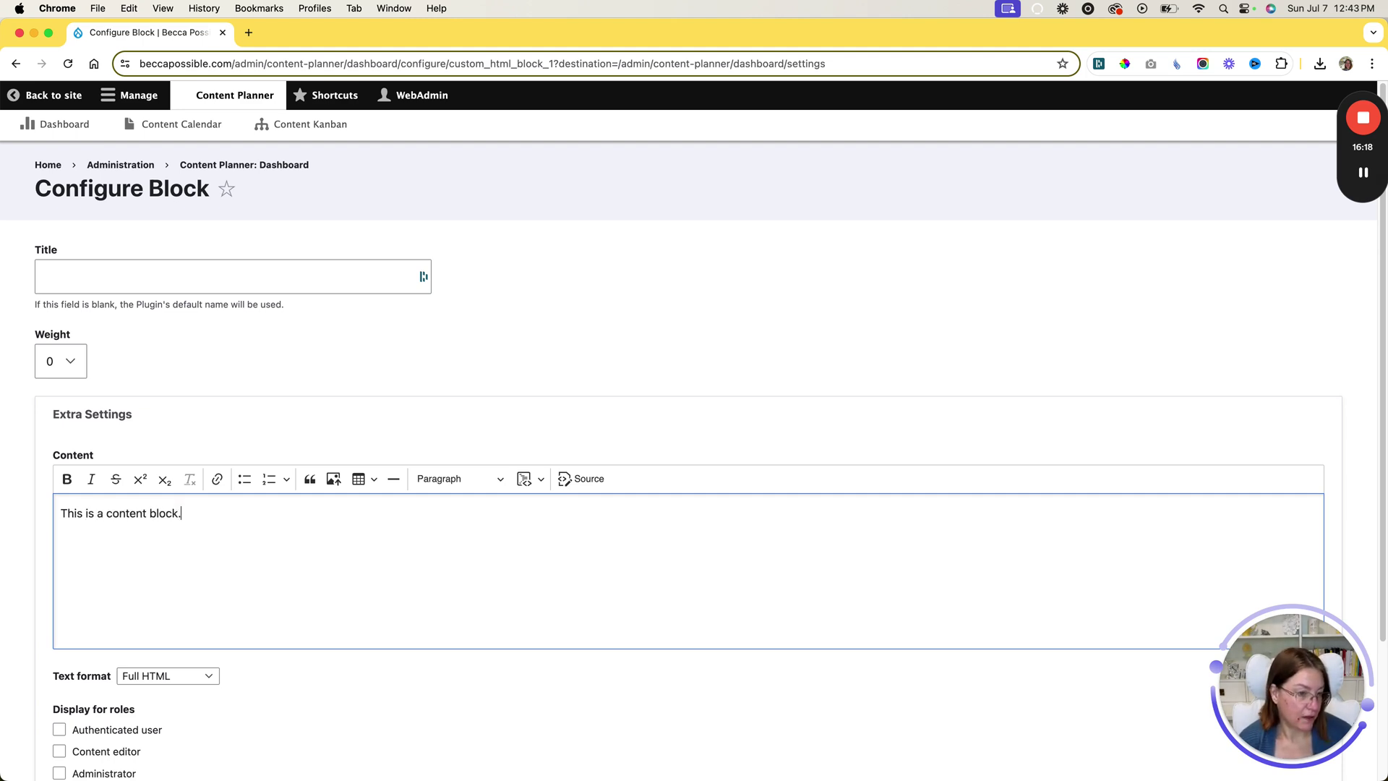
pyautogui.scroll(-3, 328, 521)
pyautogui.click(102, 690)
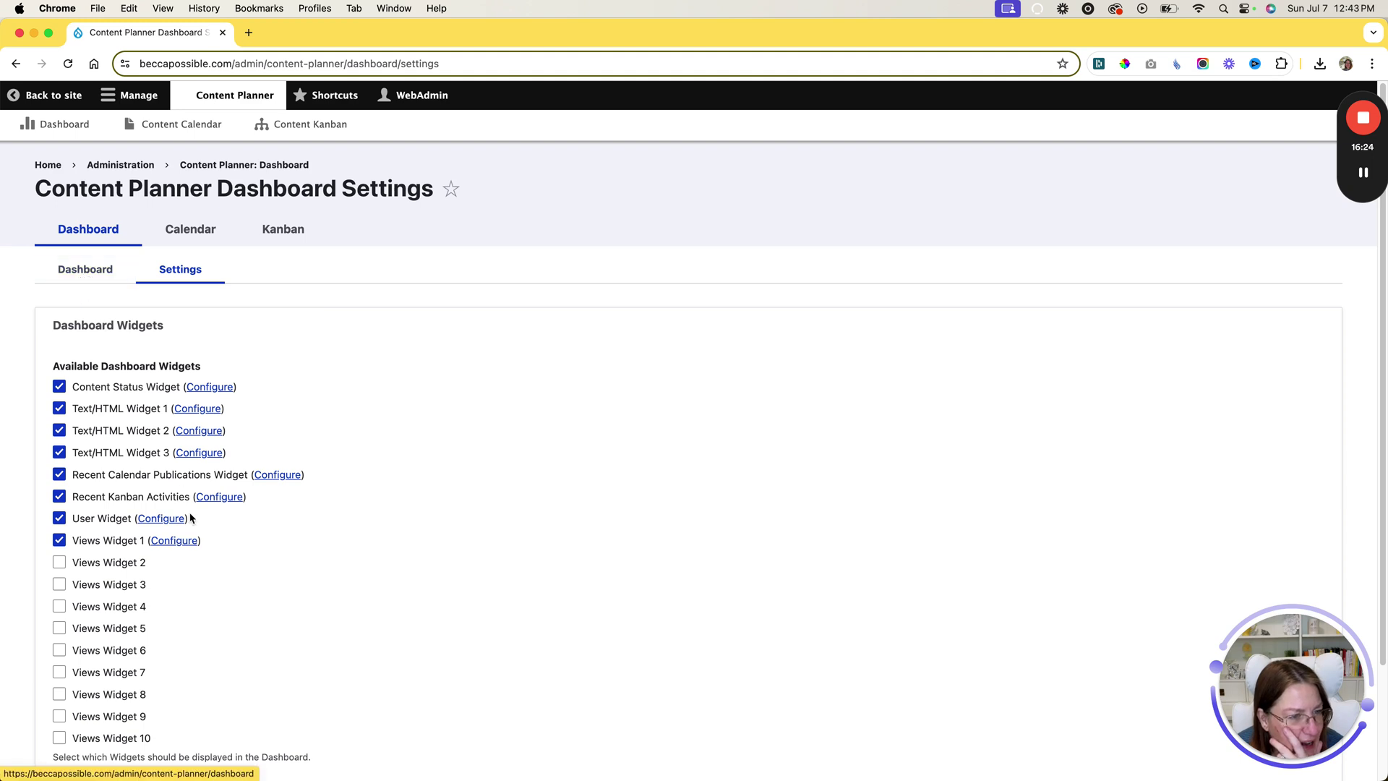
# - Save the dashboard settings and open the Content Planner dashboard
pyautogui.scroll(-2, 116, 622)
pyautogui.click(92, 694)
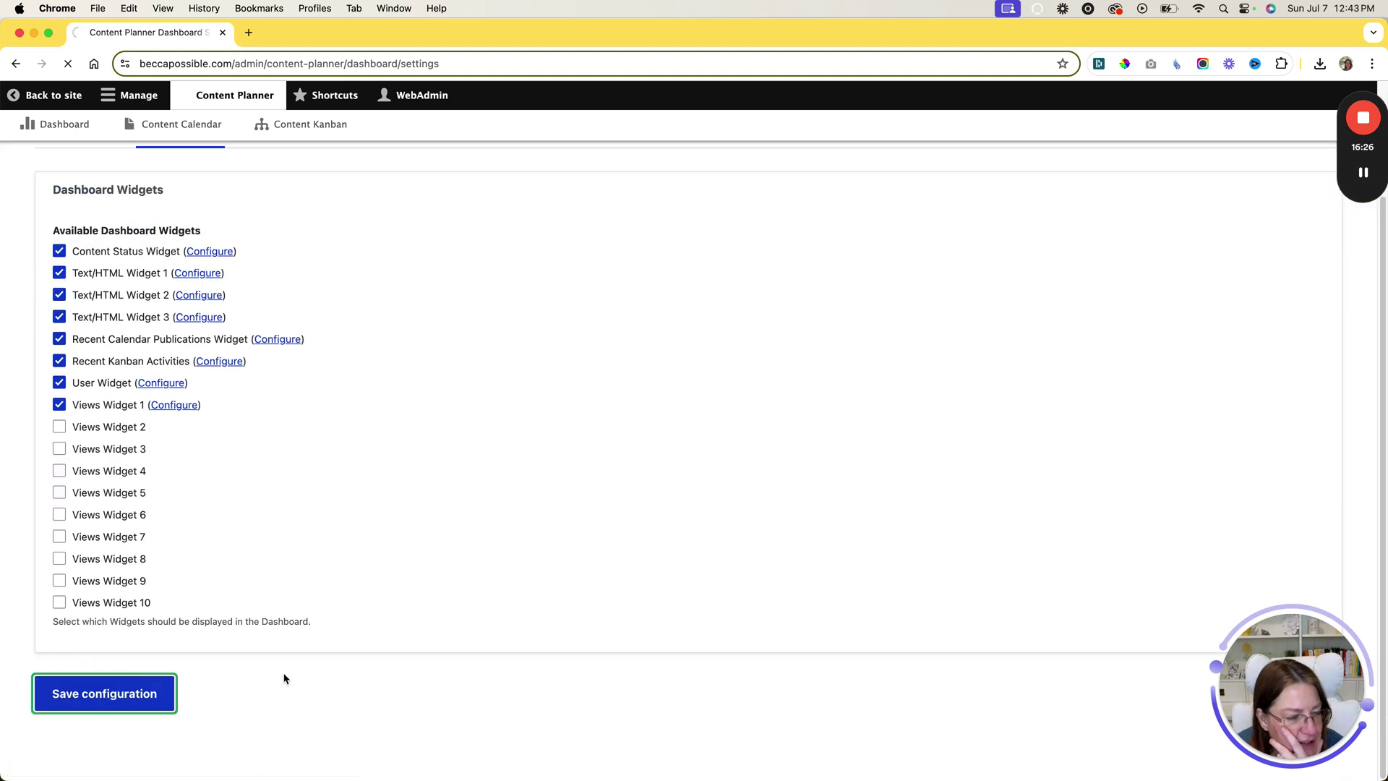
pyautogui.click(78, 275)
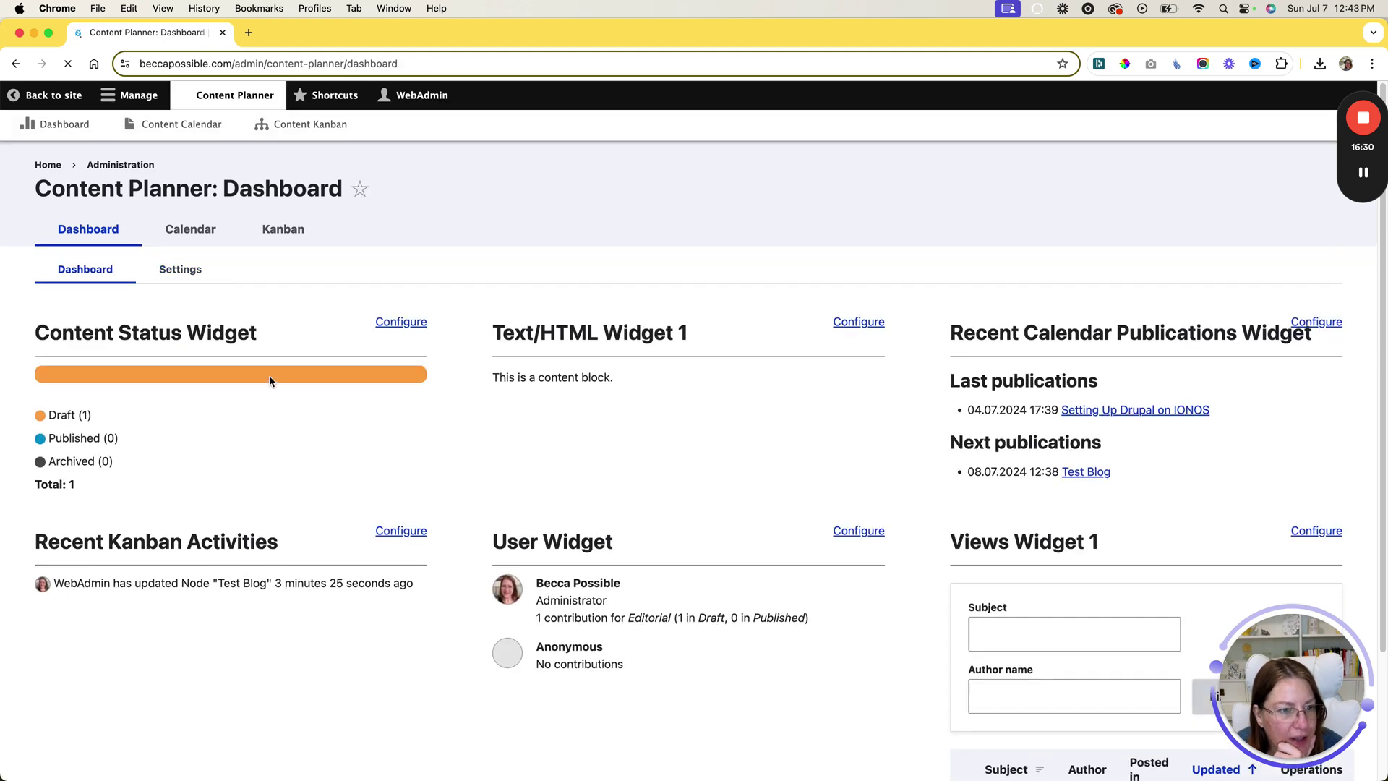
# - Examine the dashboard's content status, text block, recent publications, Kanban activities, user and Views Widget 1 sections
pyautogui.moveTo(38, 333); pyautogui.dragTo(257, 347)
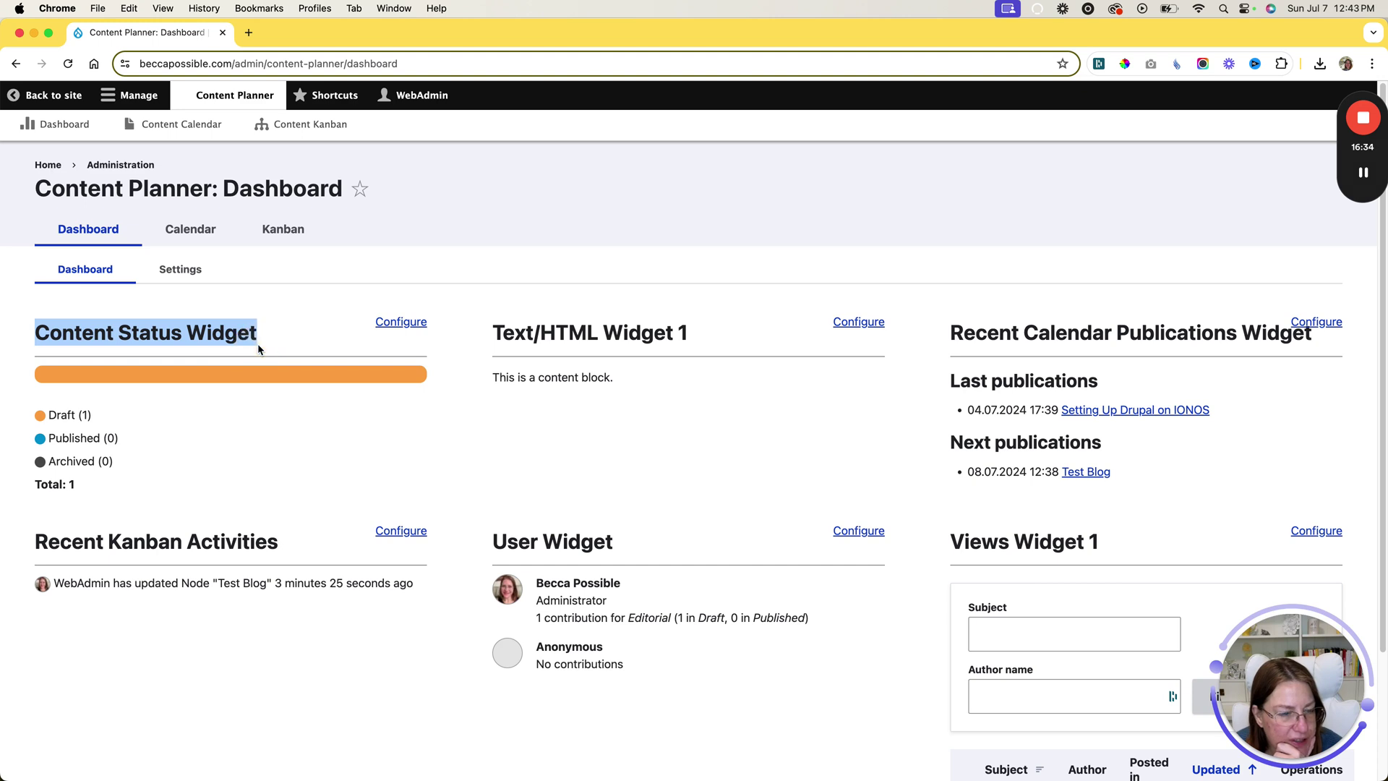
pyautogui.click(258, 344)
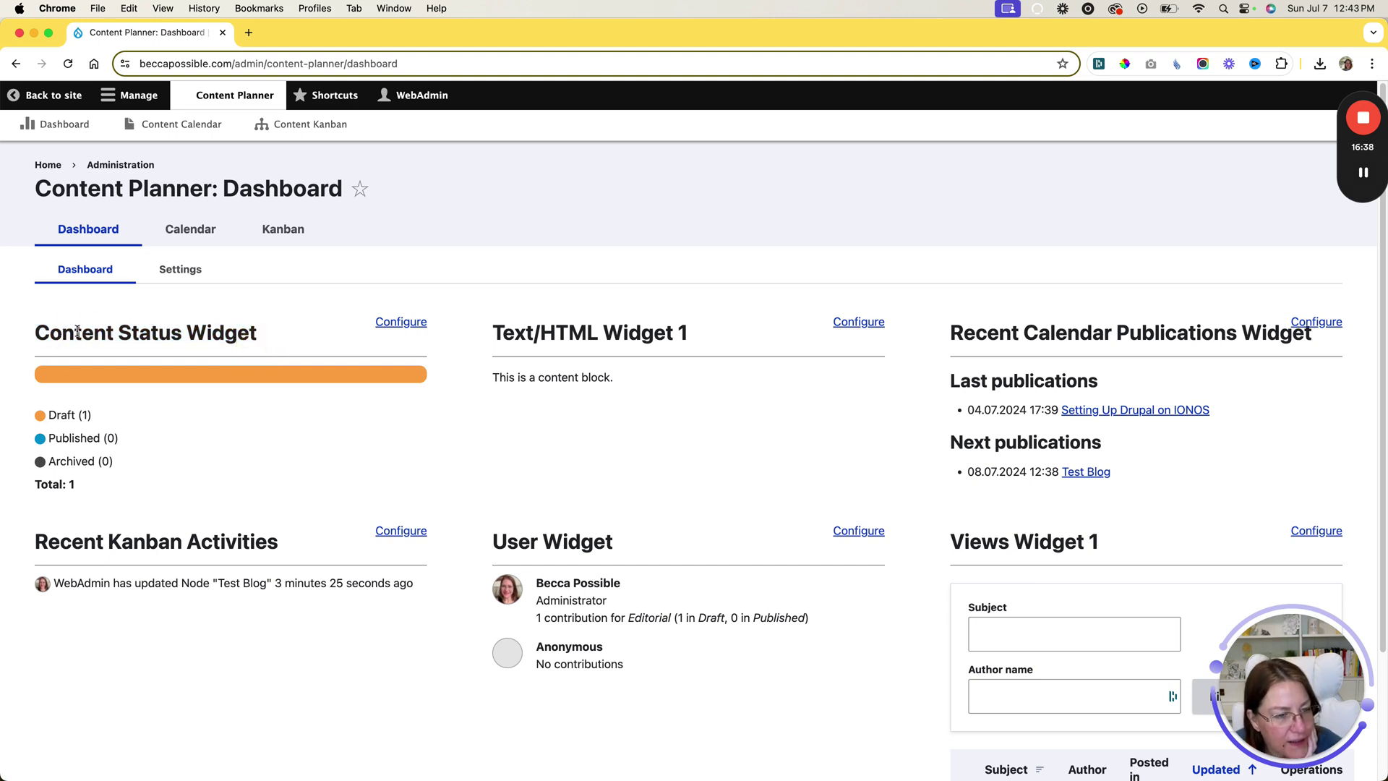
pyautogui.moveTo(40, 333); pyautogui.dragTo(150, 483)
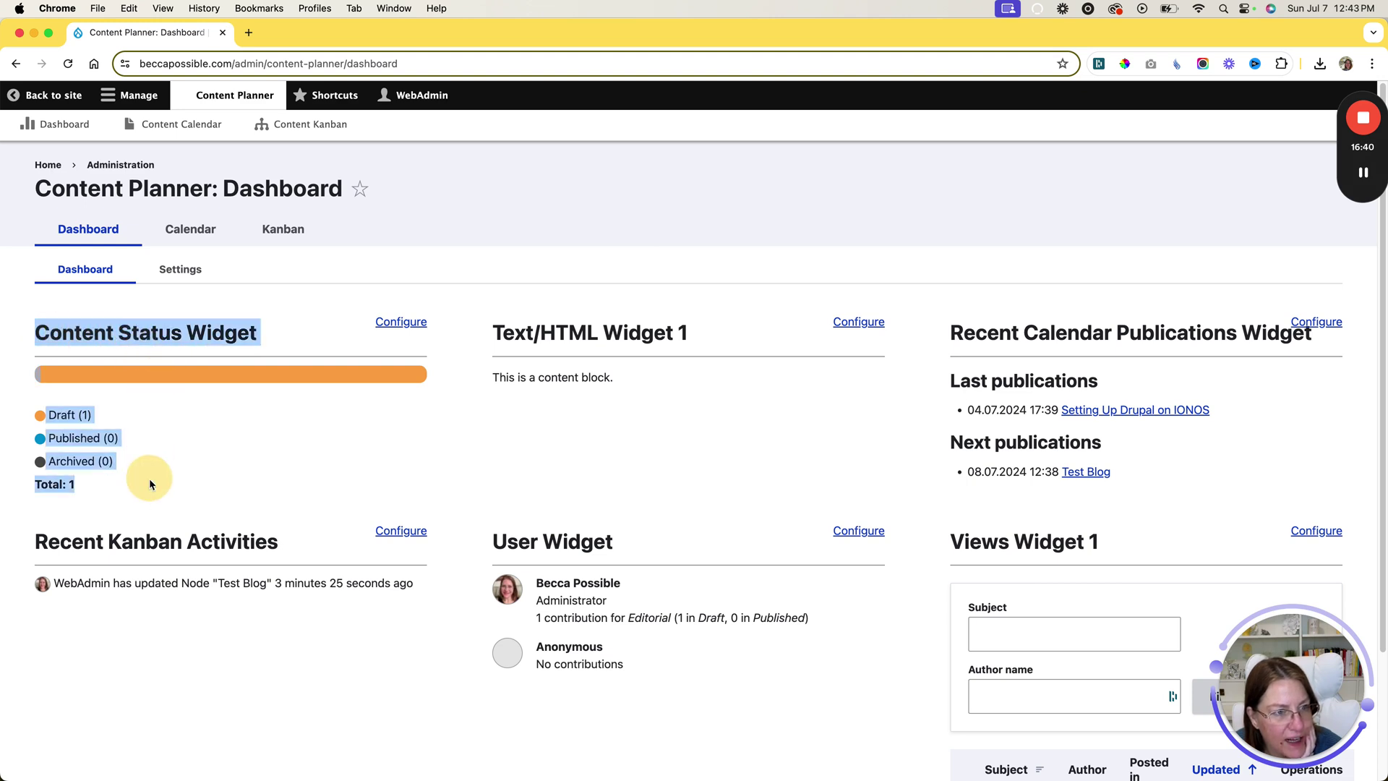
pyautogui.click(539, 376)
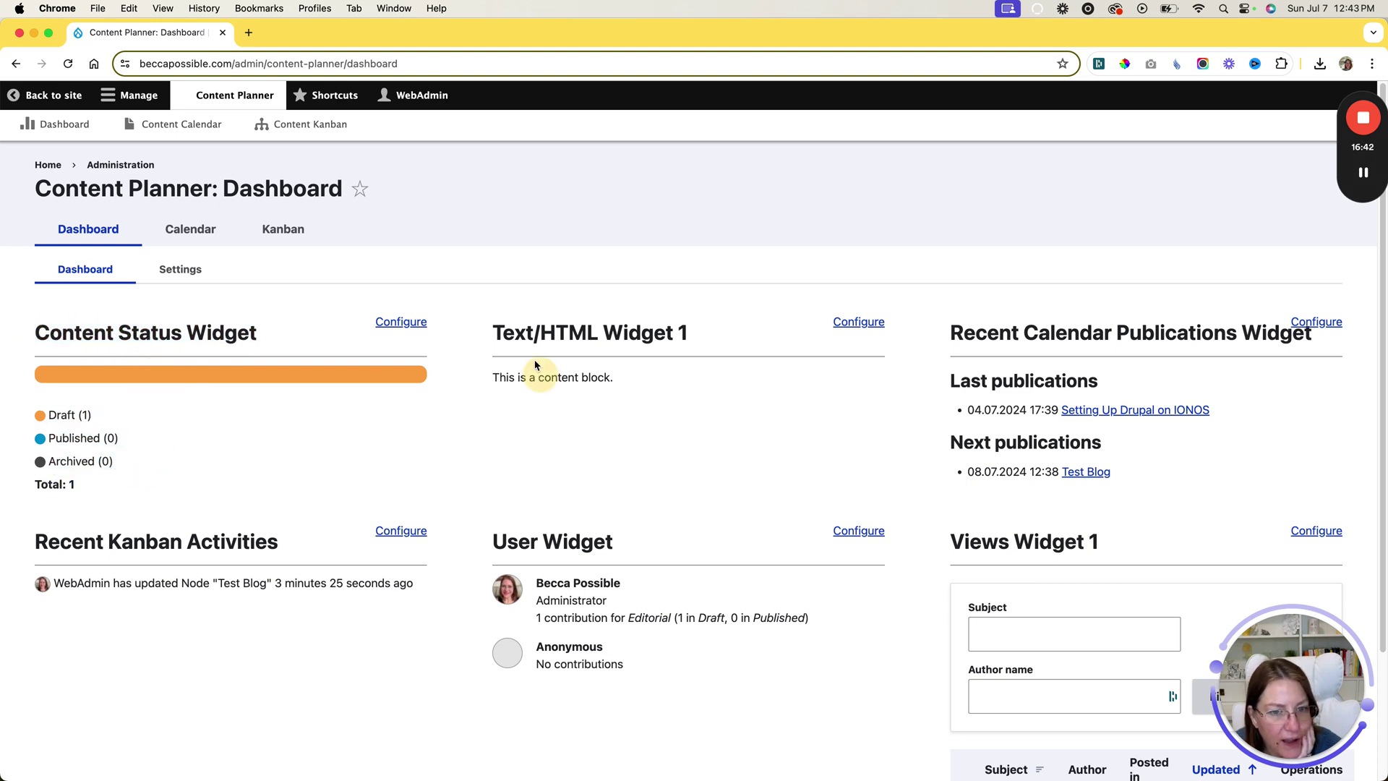
pyautogui.moveTo(500, 331); pyautogui.dragTo(697, 340)
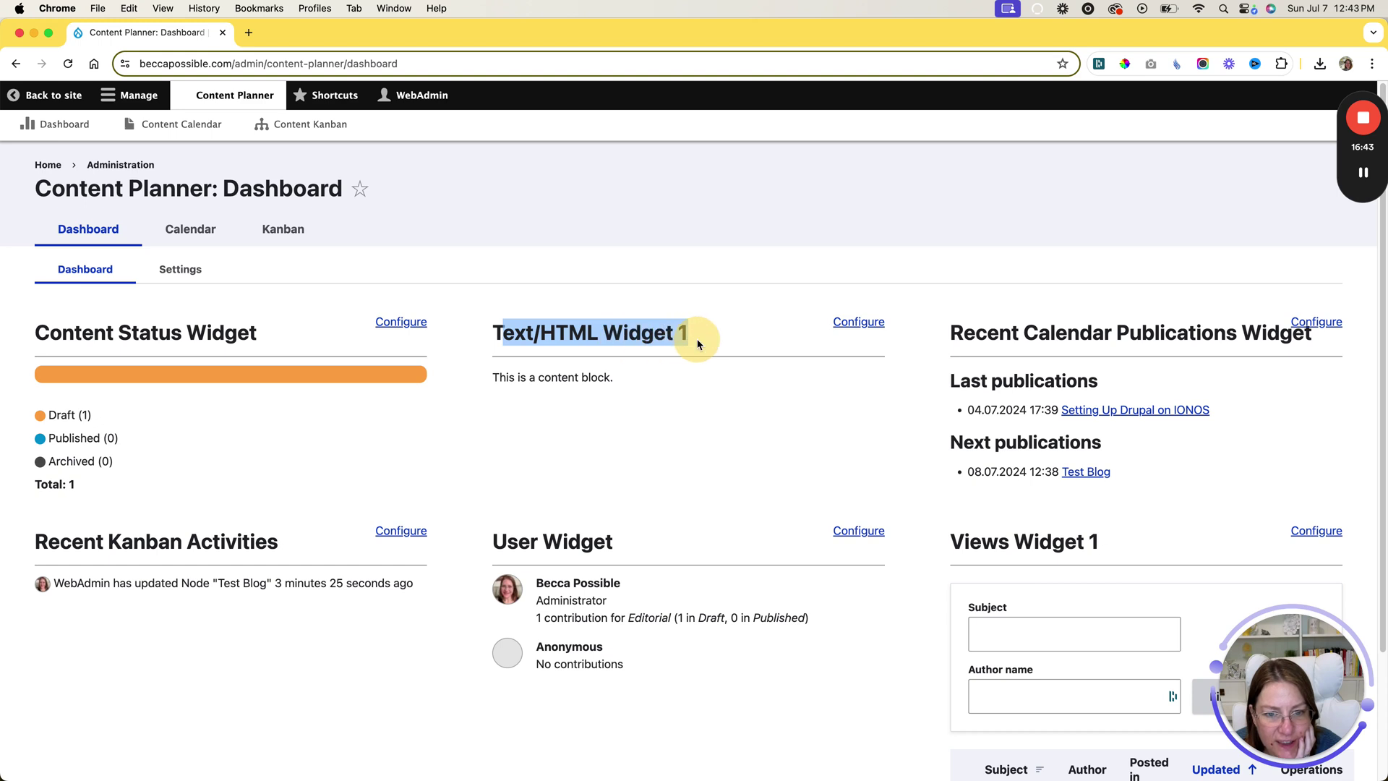
pyautogui.click(548, 378)
pyautogui.click(617, 382)
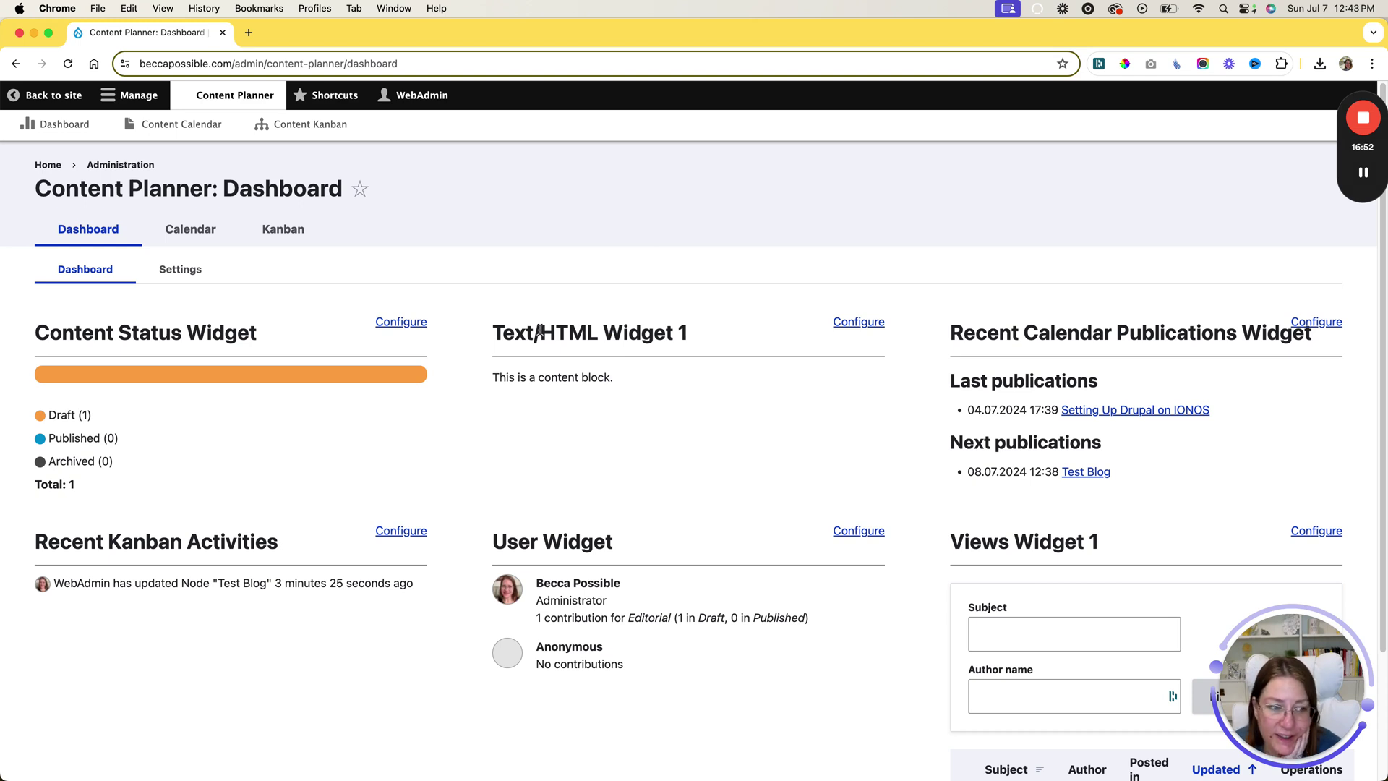
pyautogui.moveTo(976, 334); pyautogui.dragTo(1192, 342)
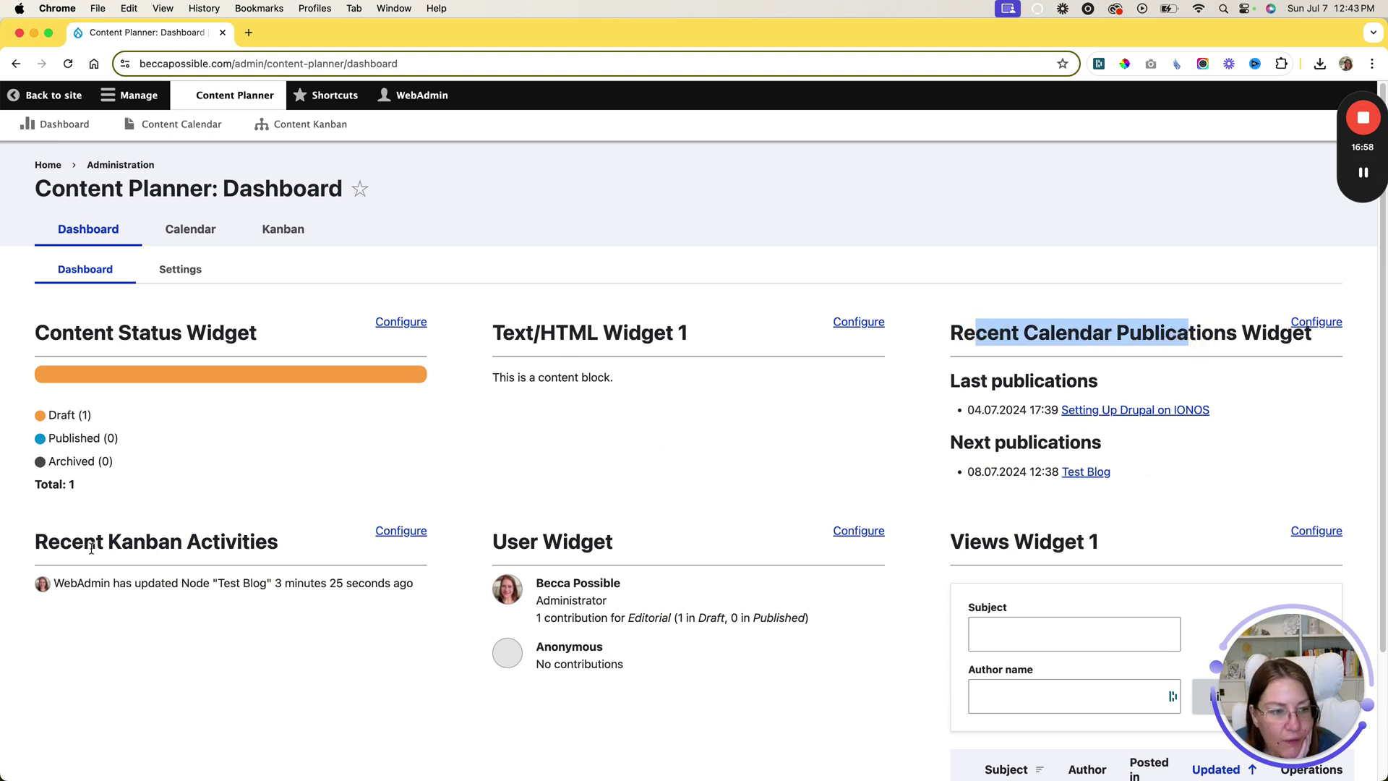
pyautogui.moveTo(76, 583); pyautogui.dragTo(326, 583)
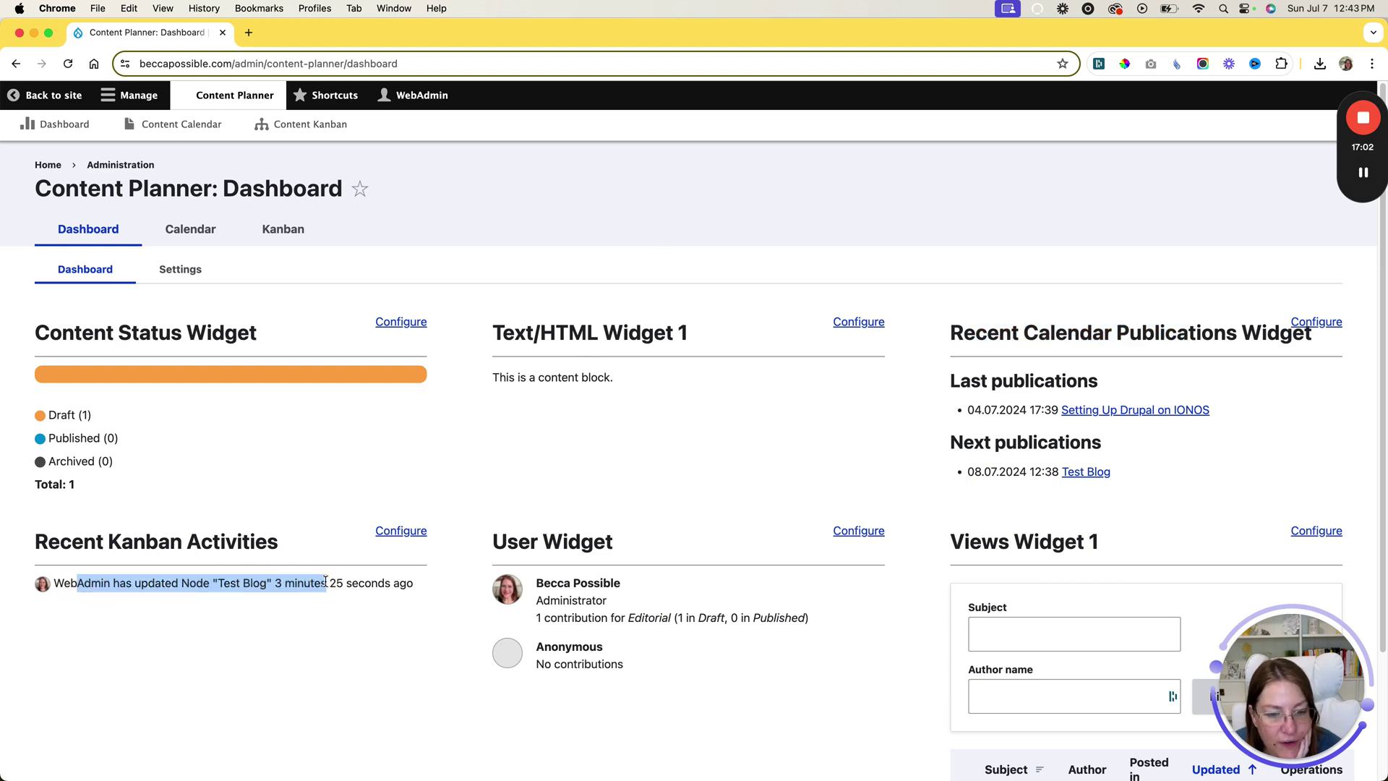
pyautogui.click(326, 582)
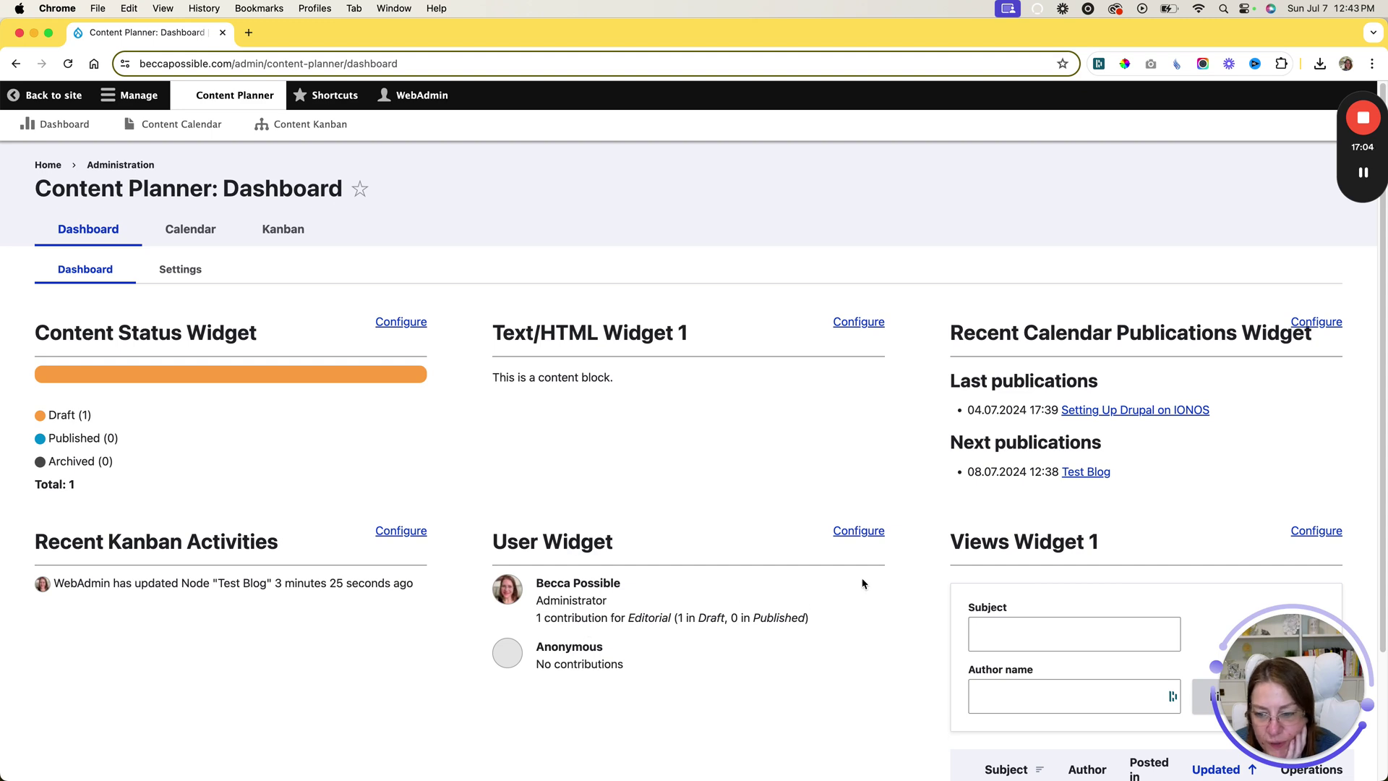
pyautogui.scroll(-3, 864, 580)
pyautogui.click(1020, 480)
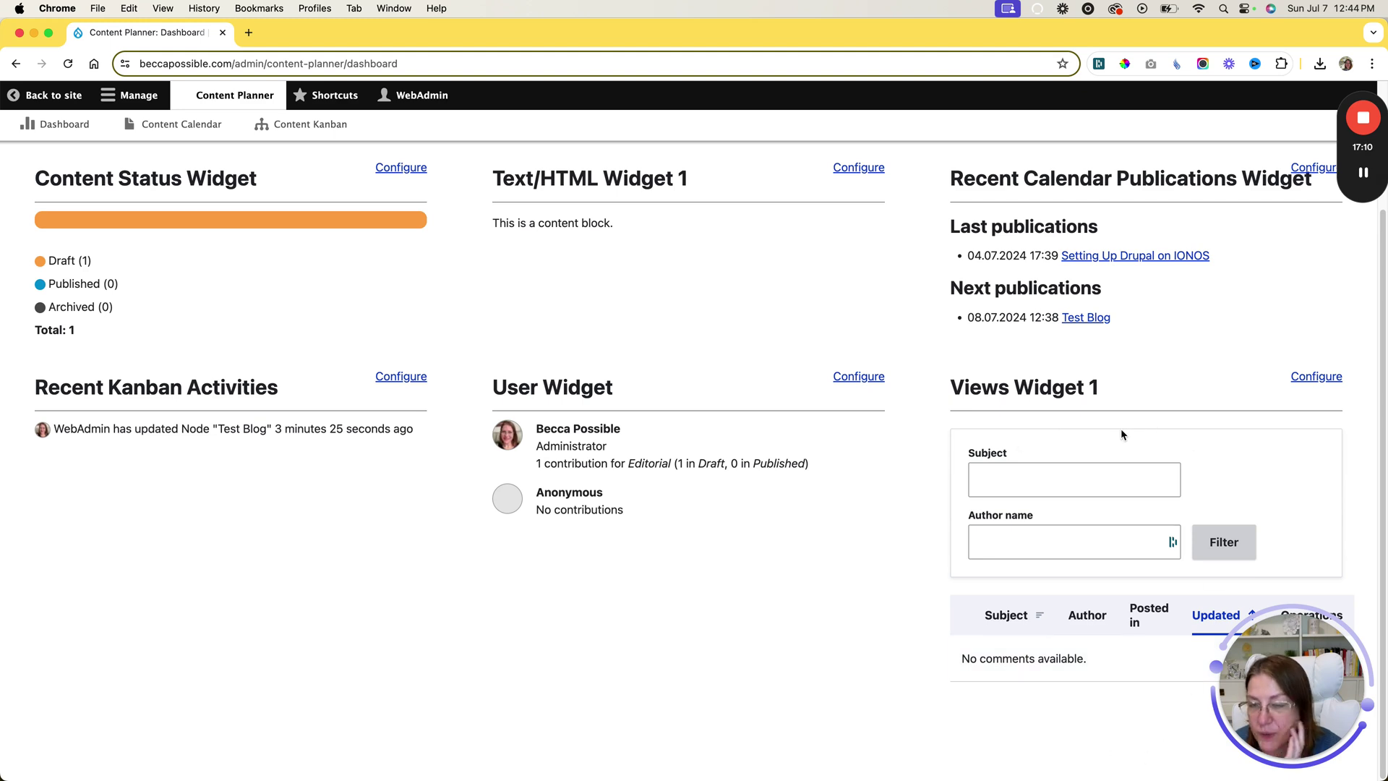
# - Set the title of Views Widget 1 to "Comments" and save its configuration
pyautogui.click(1317, 376)
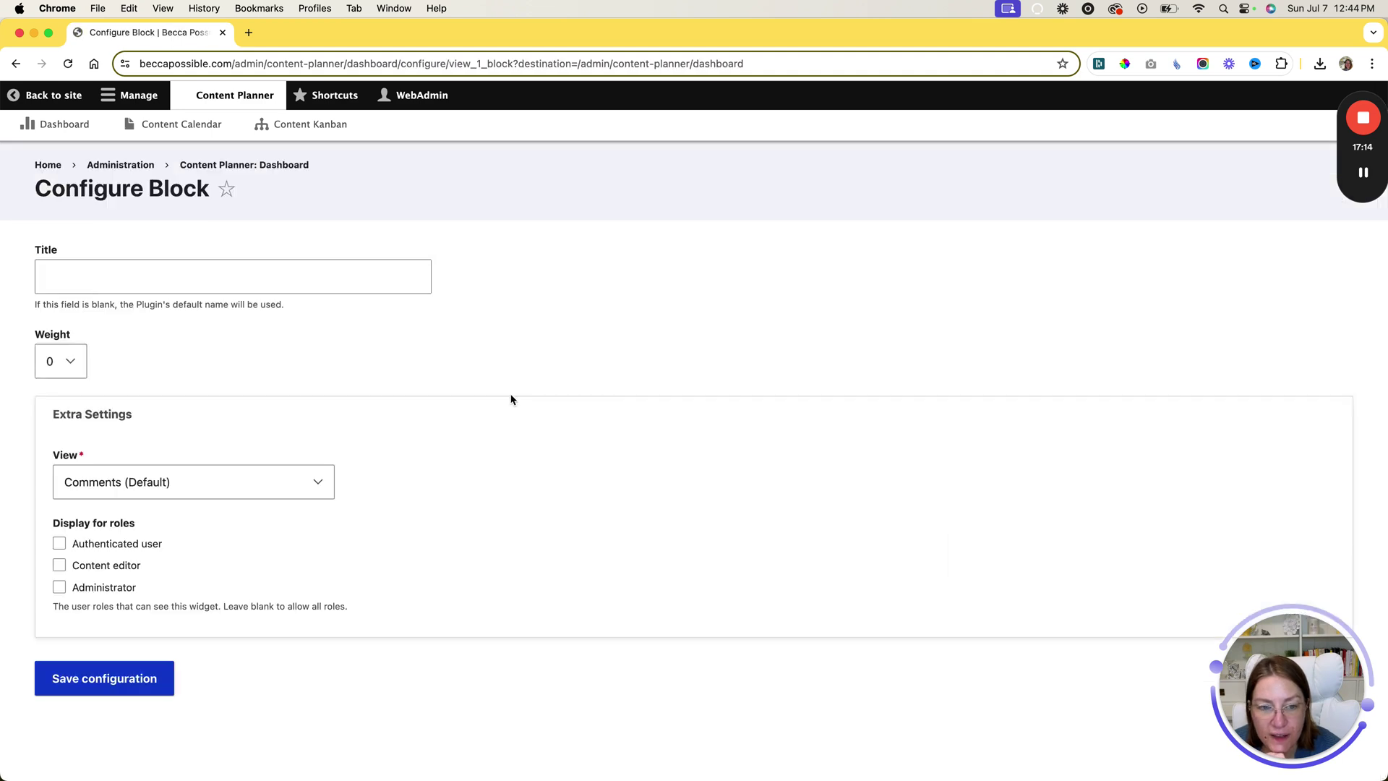
pyautogui.click(102, 284)
pyautogui.press('Escape')
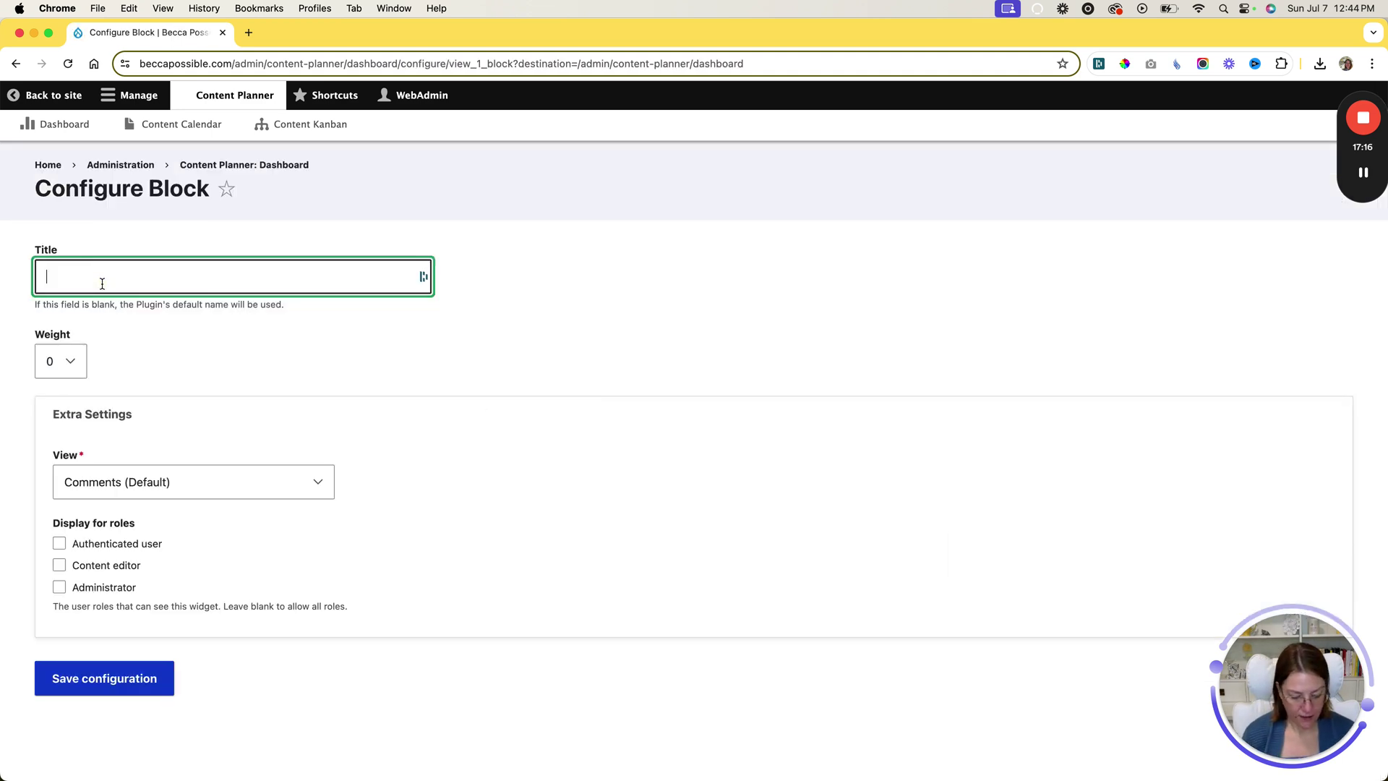
pyautogui.write('Comments')
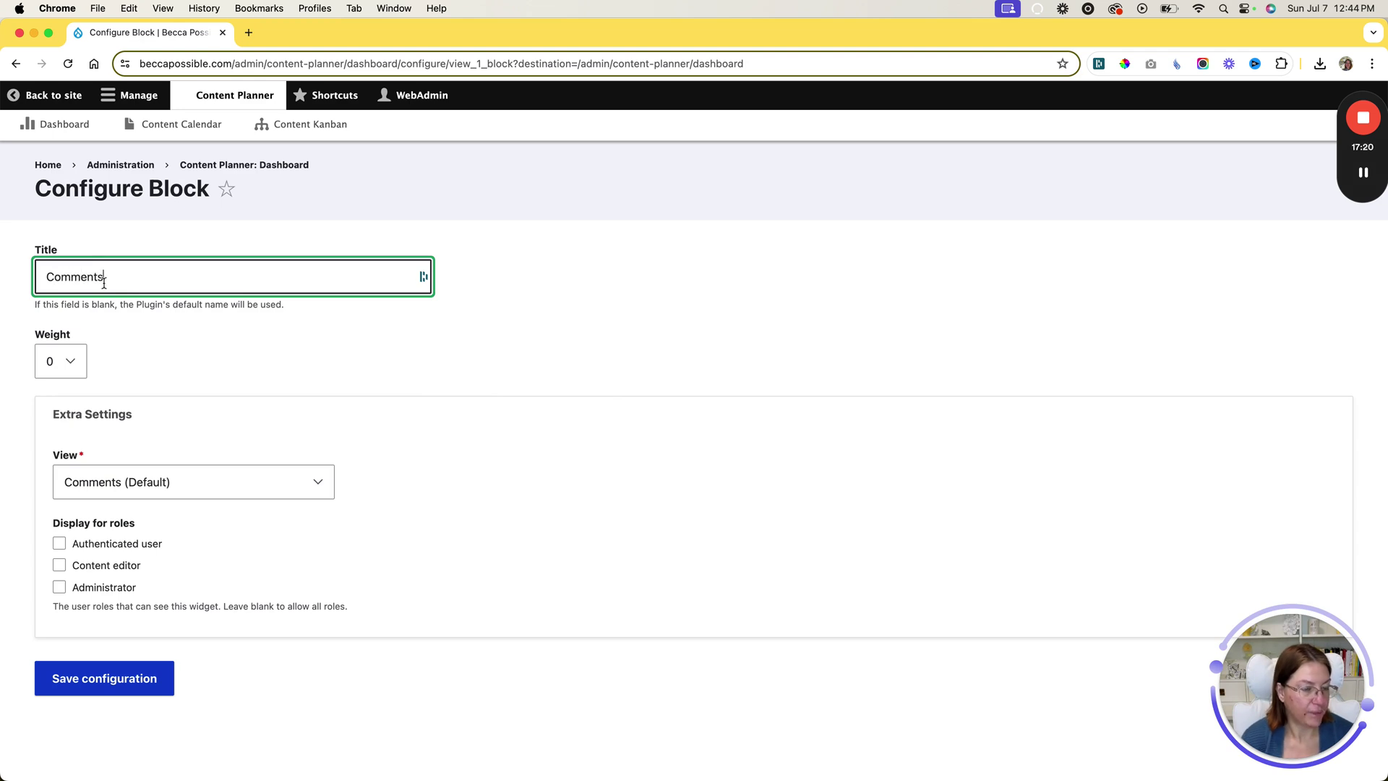
pyautogui.click(88, 676)
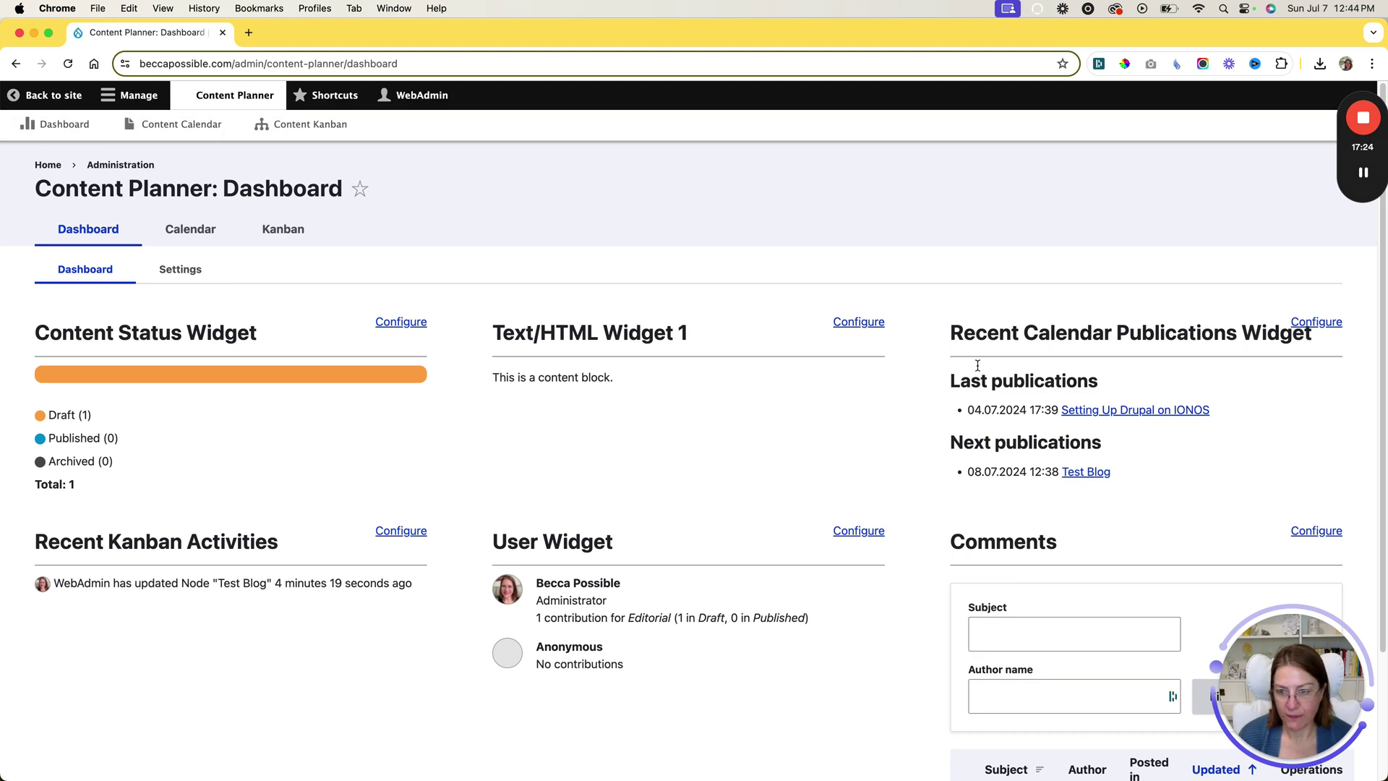
# - Disable Text/HTML Widgets 1, 2 and 3 in the dashboard settings, save the configuration and return to the dashboard
pyautogui.click(839, 322)
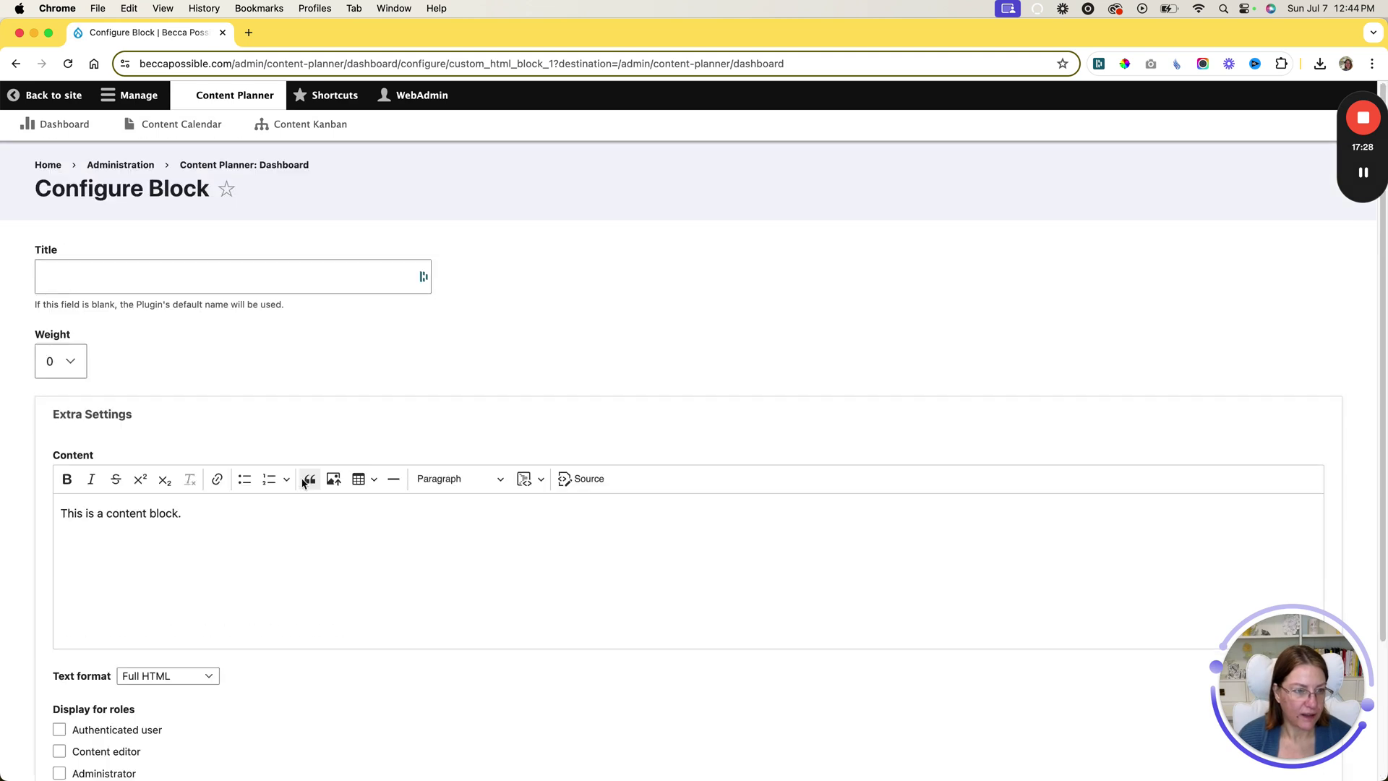
pyautogui.click(194, 165)
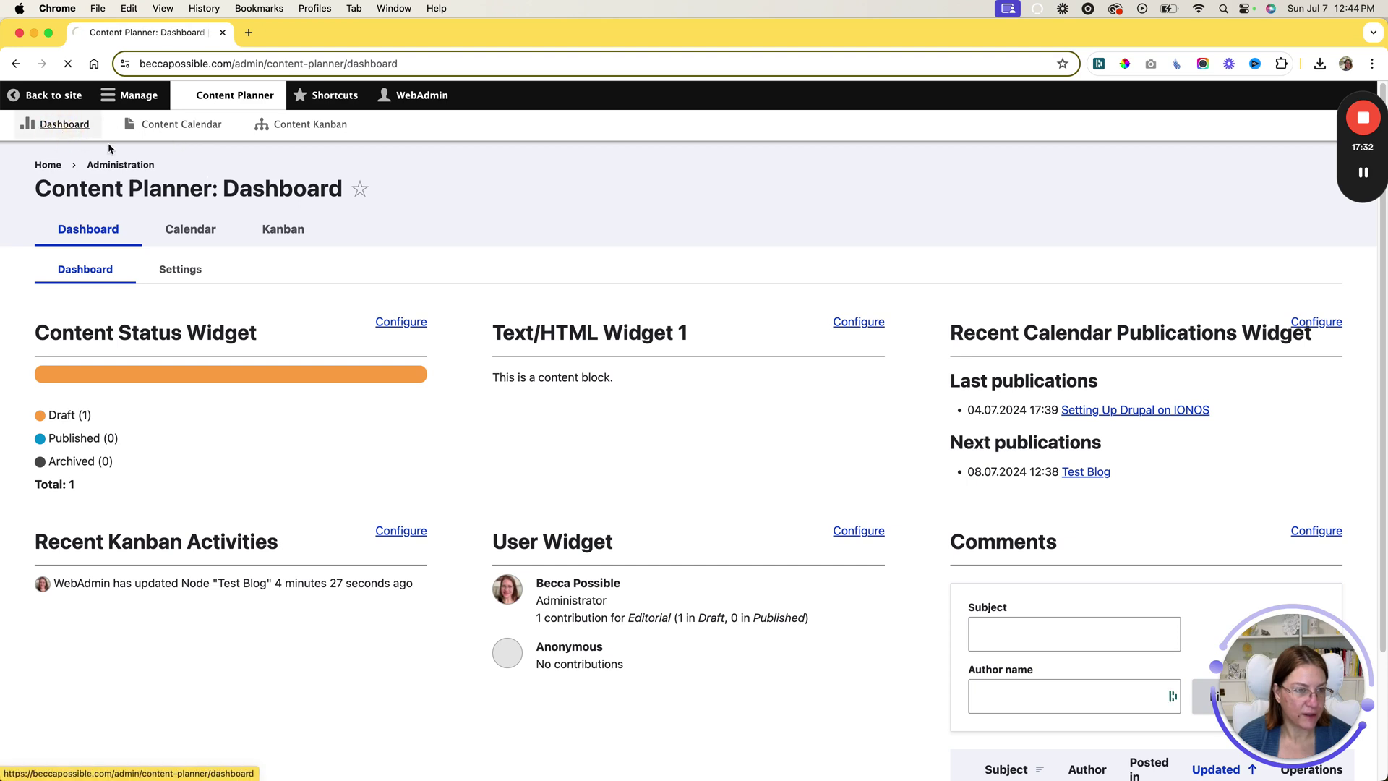
pyautogui.click(181, 269)
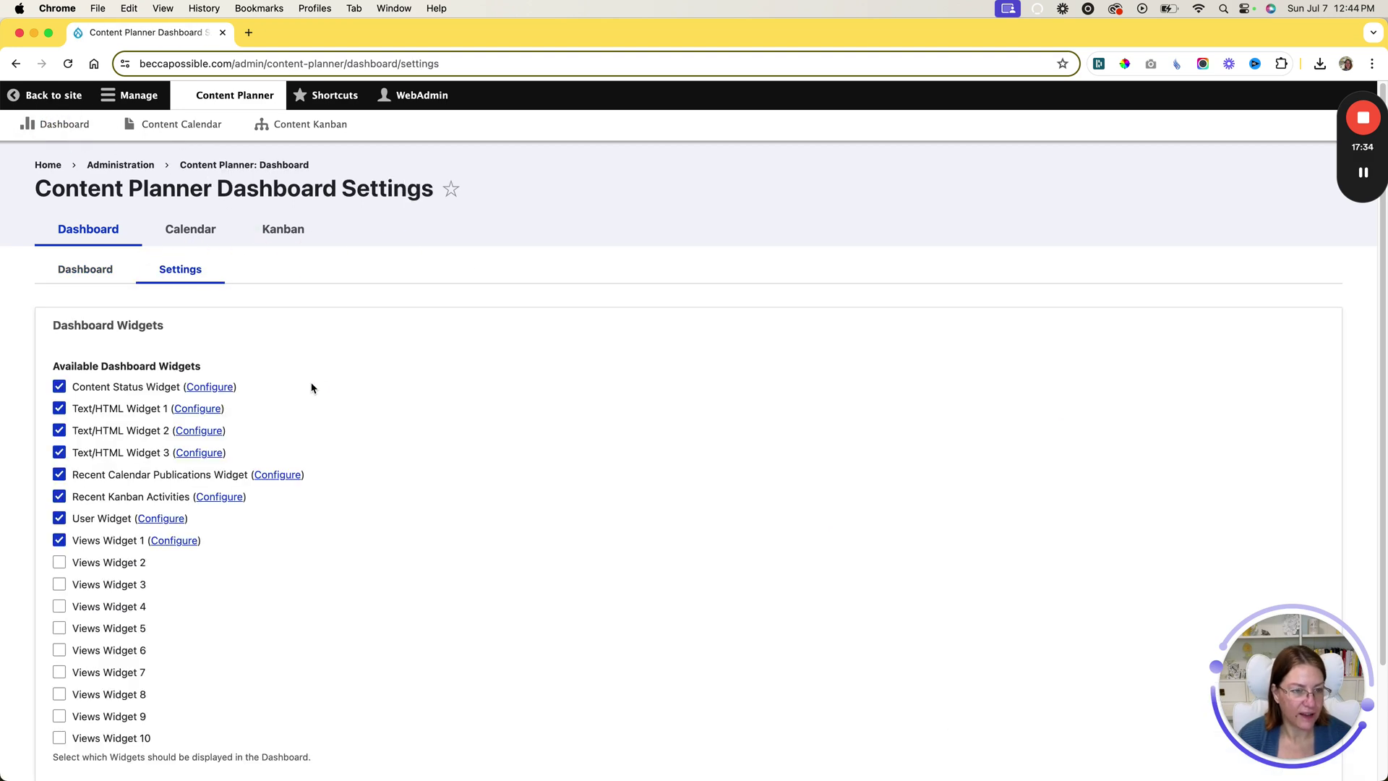
pyautogui.click(60, 409)
pyautogui.click(60, 430)
pyautogui.click(59, 452)
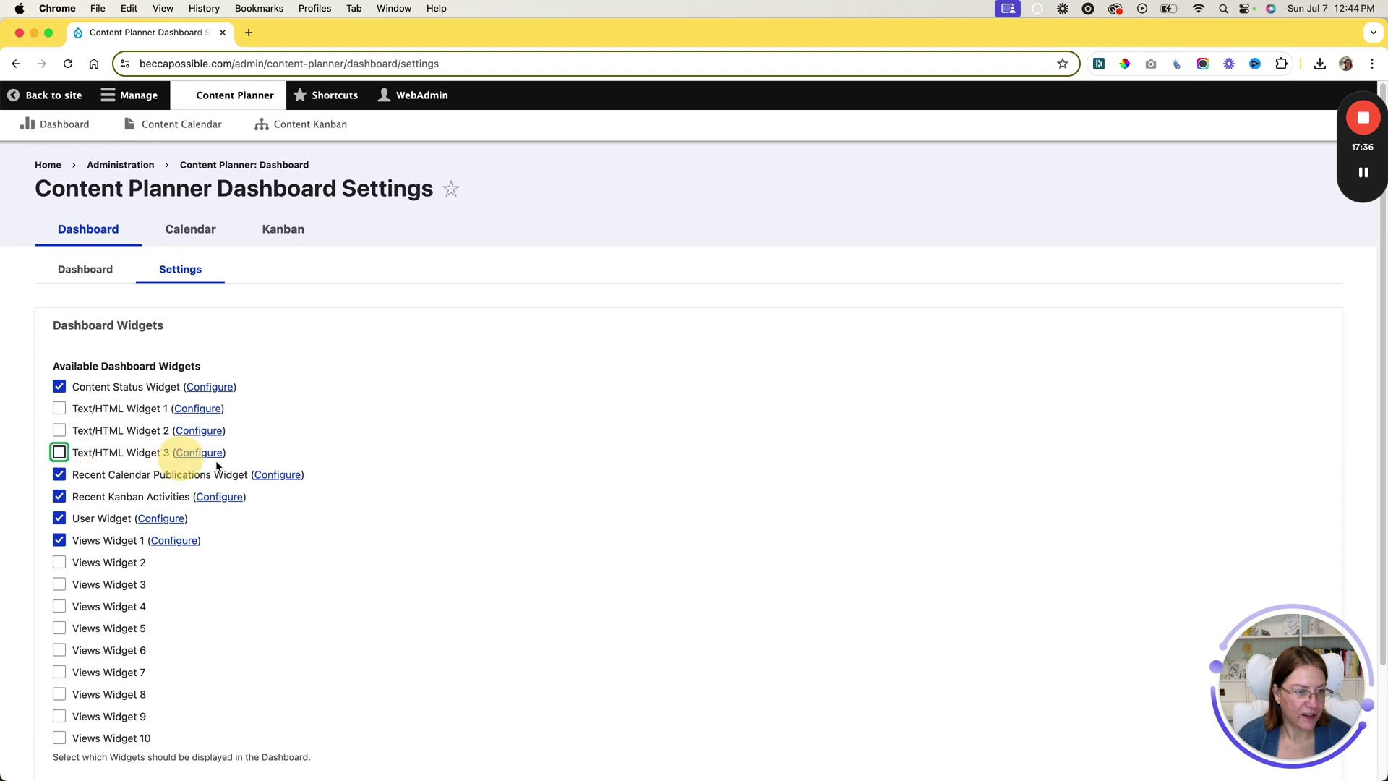
pyautogui.scroll(-2, 282, 473)
pyautogui.scroll(-3, 285, 471)
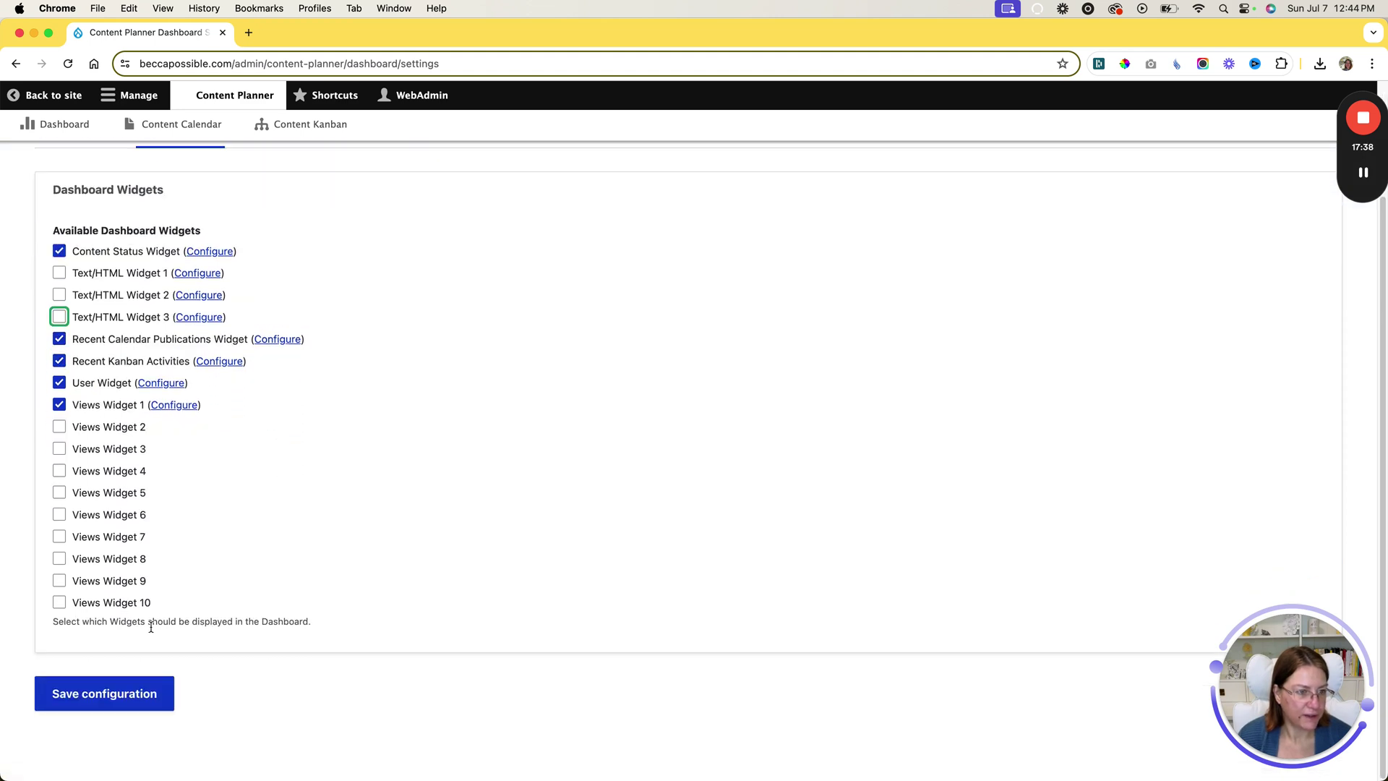
pyautogui.click(139, 684)
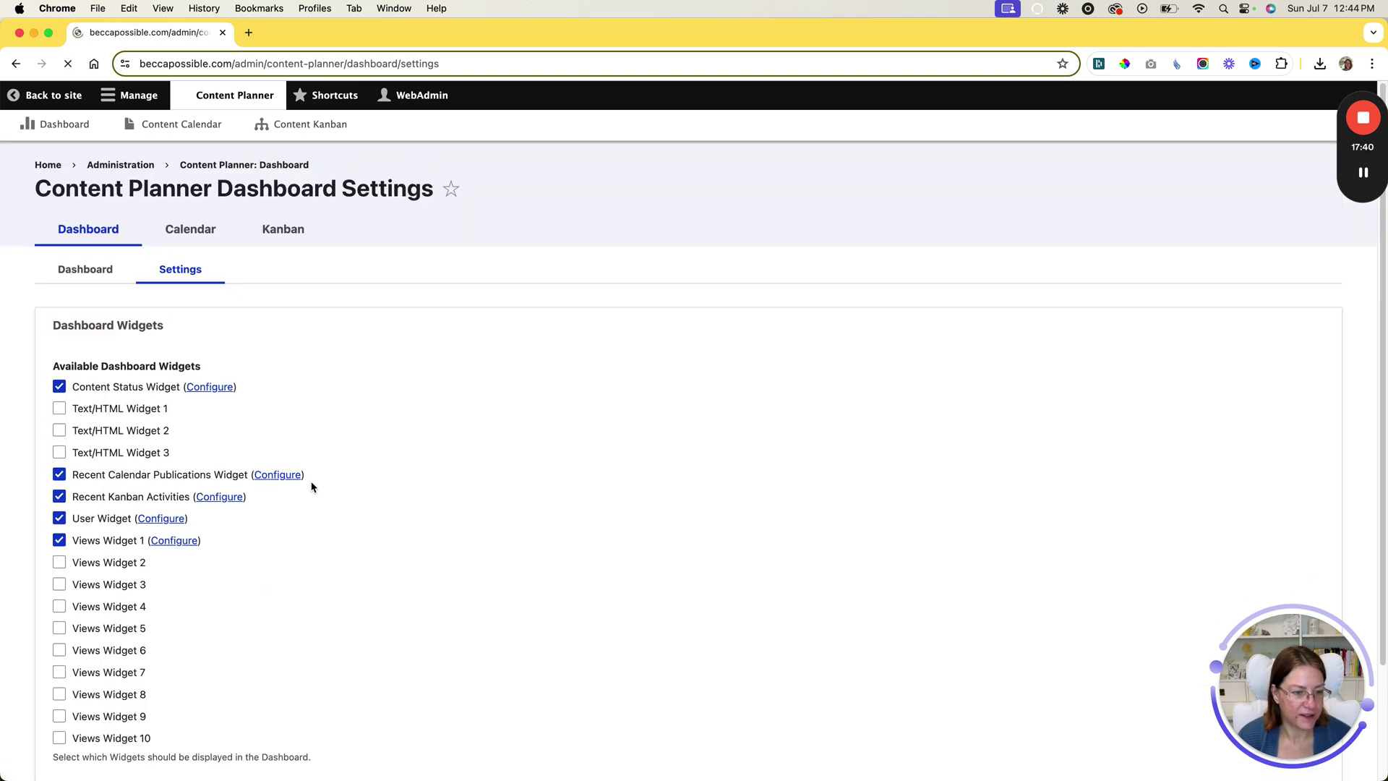
pyautogui.click(85, 269)
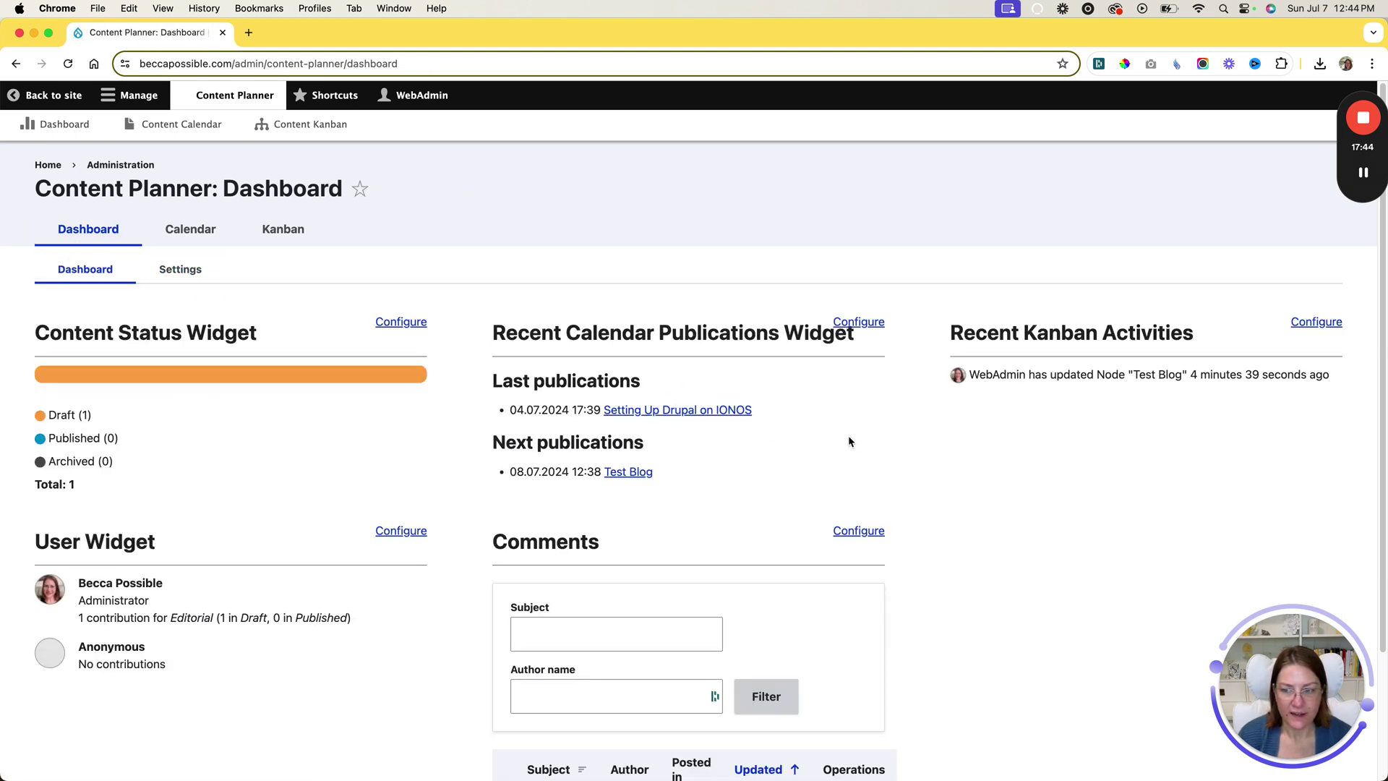
# - Move the Test Blog card from Draft to Published on the Content Kanban board and acknowledge the update
pyautogui.click(286, 229)
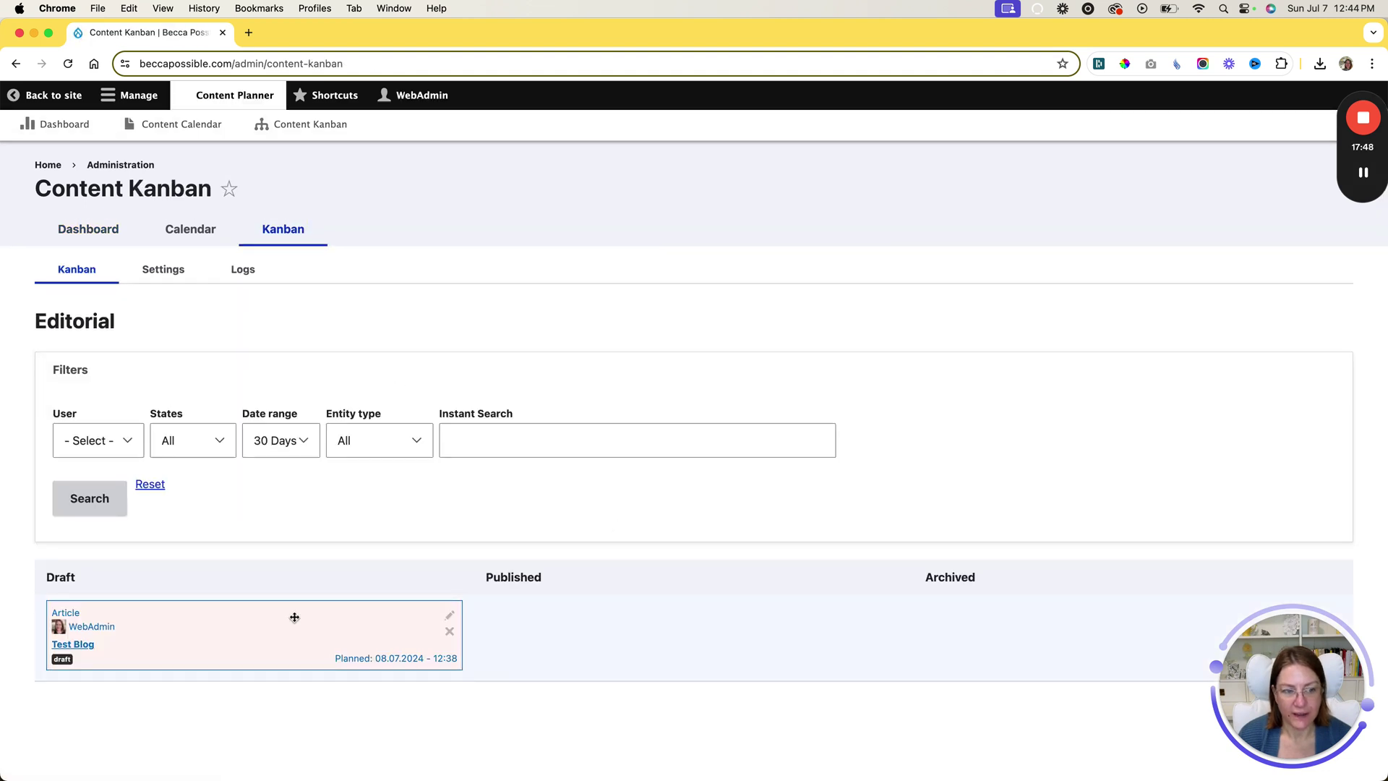
pyautogui.click(88, 512)
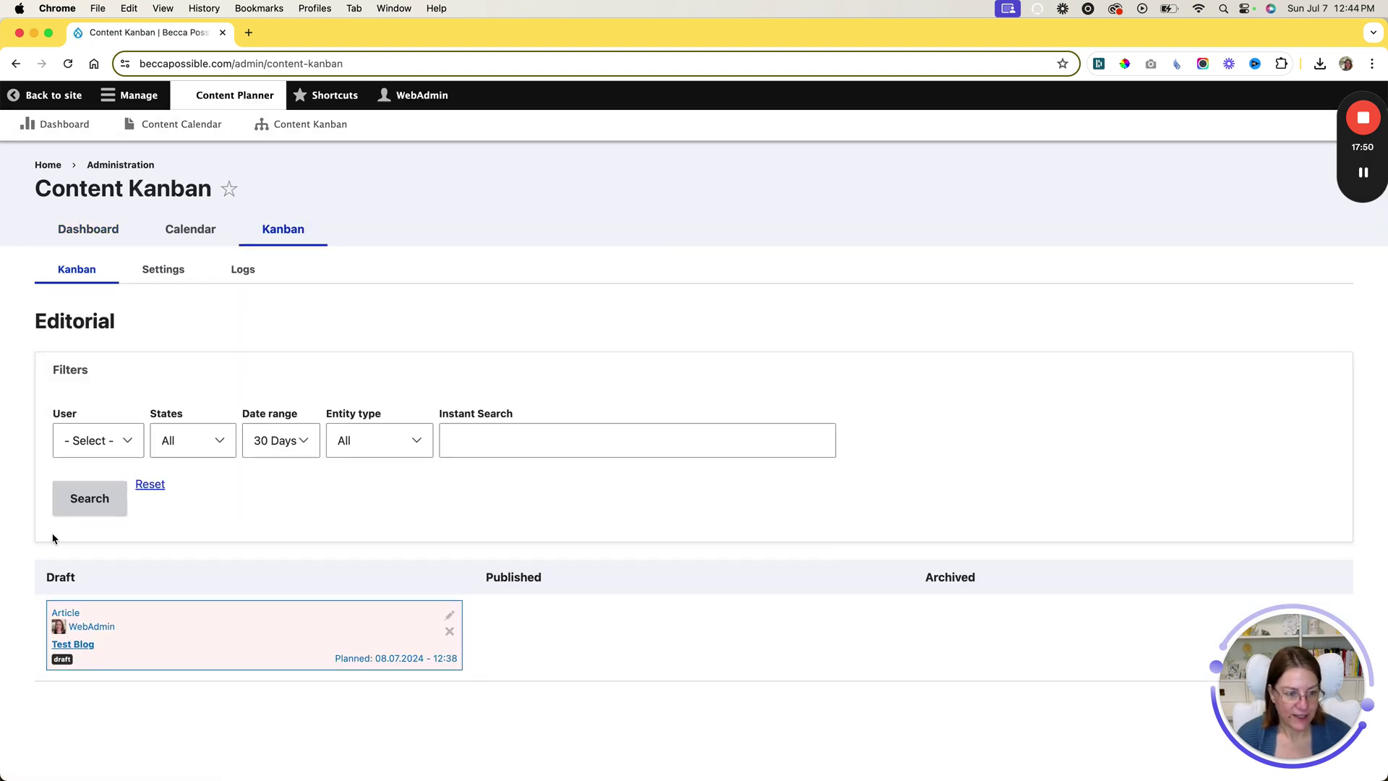
pyautogui.moveTo(166, 621); pyautogui.dragTo(610, 614)
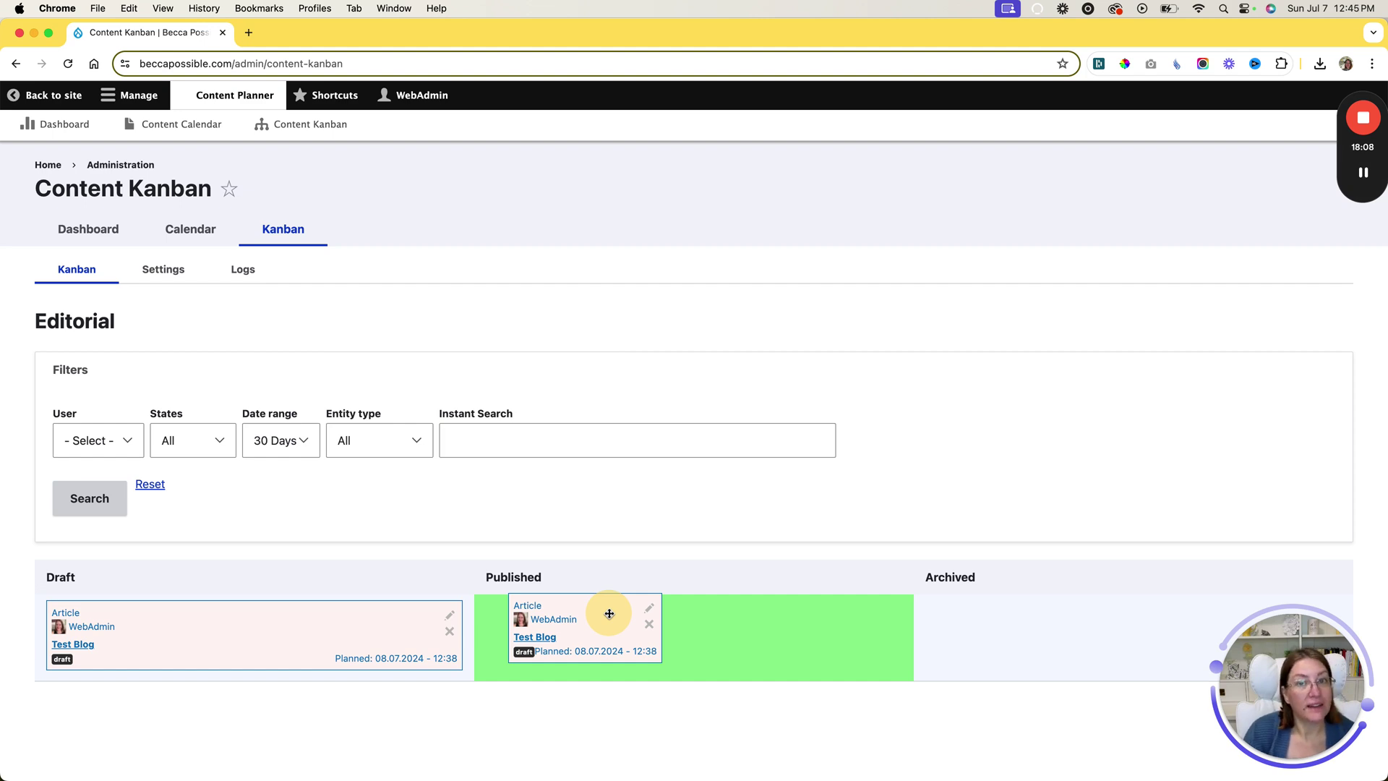
pyautogui.moveTo(610, 614); pyautogui.dragTo(609, 614)
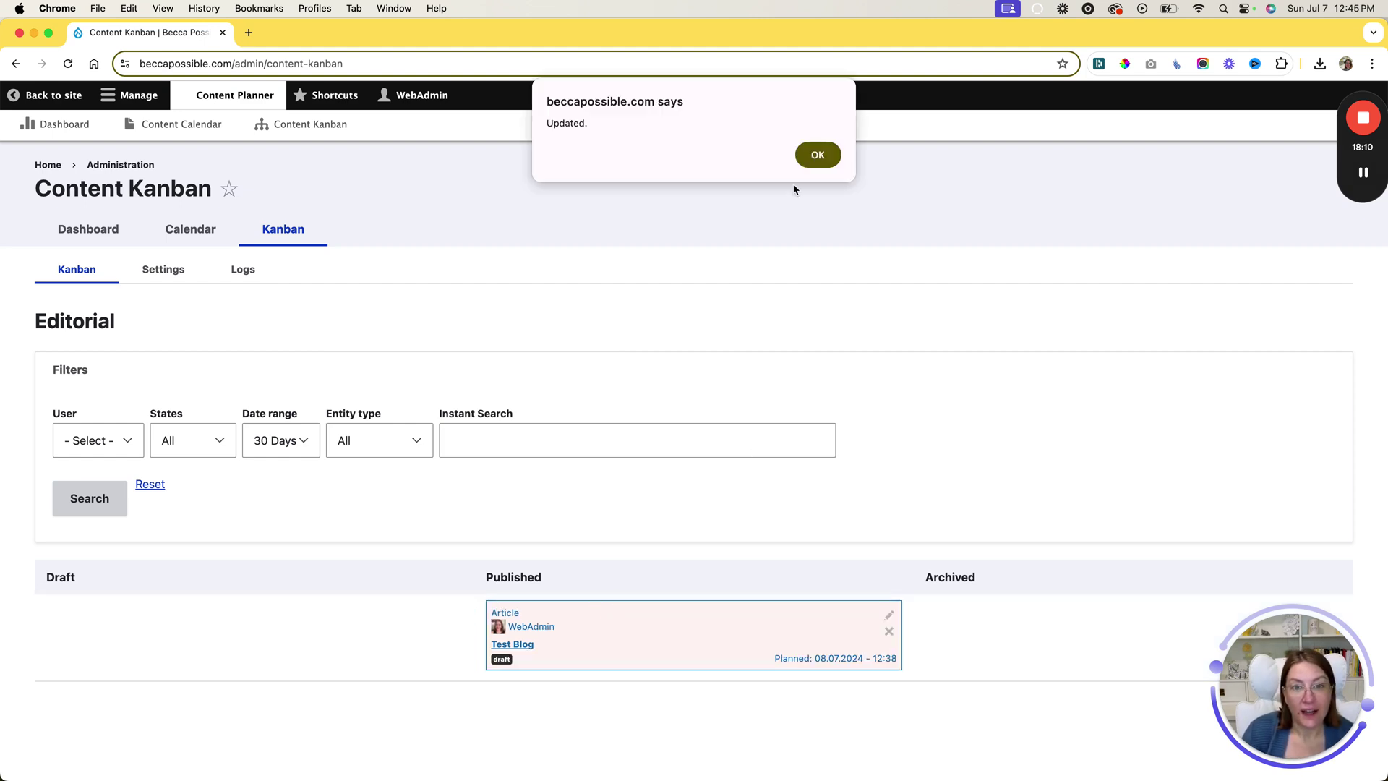
pyautogui.click(819, 155)
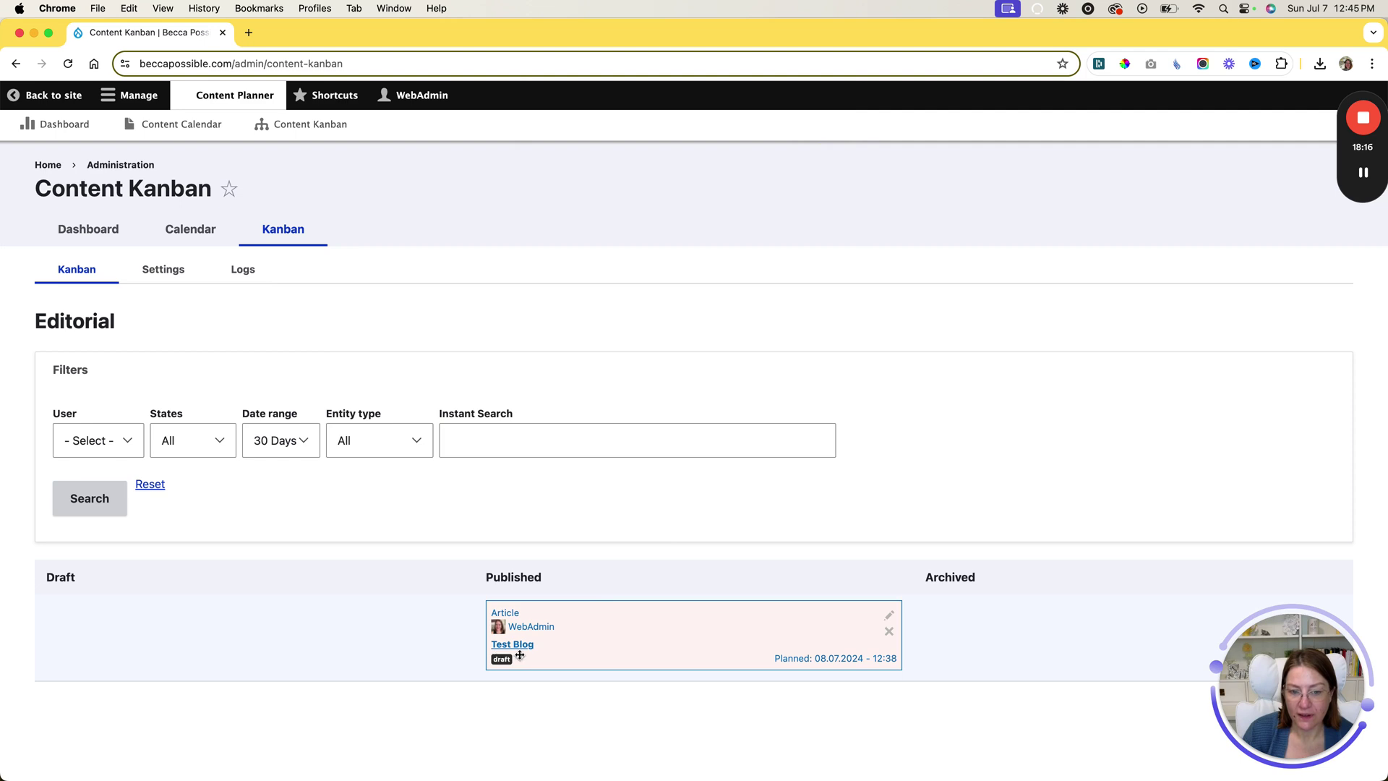
pyautogui.moveTo(784, 657)
pyautogui.mouseDown()
pyautogui.moveTo(837, 658)
pyautogui.moveTo(796, 656)
pyautogui.mouseUp()
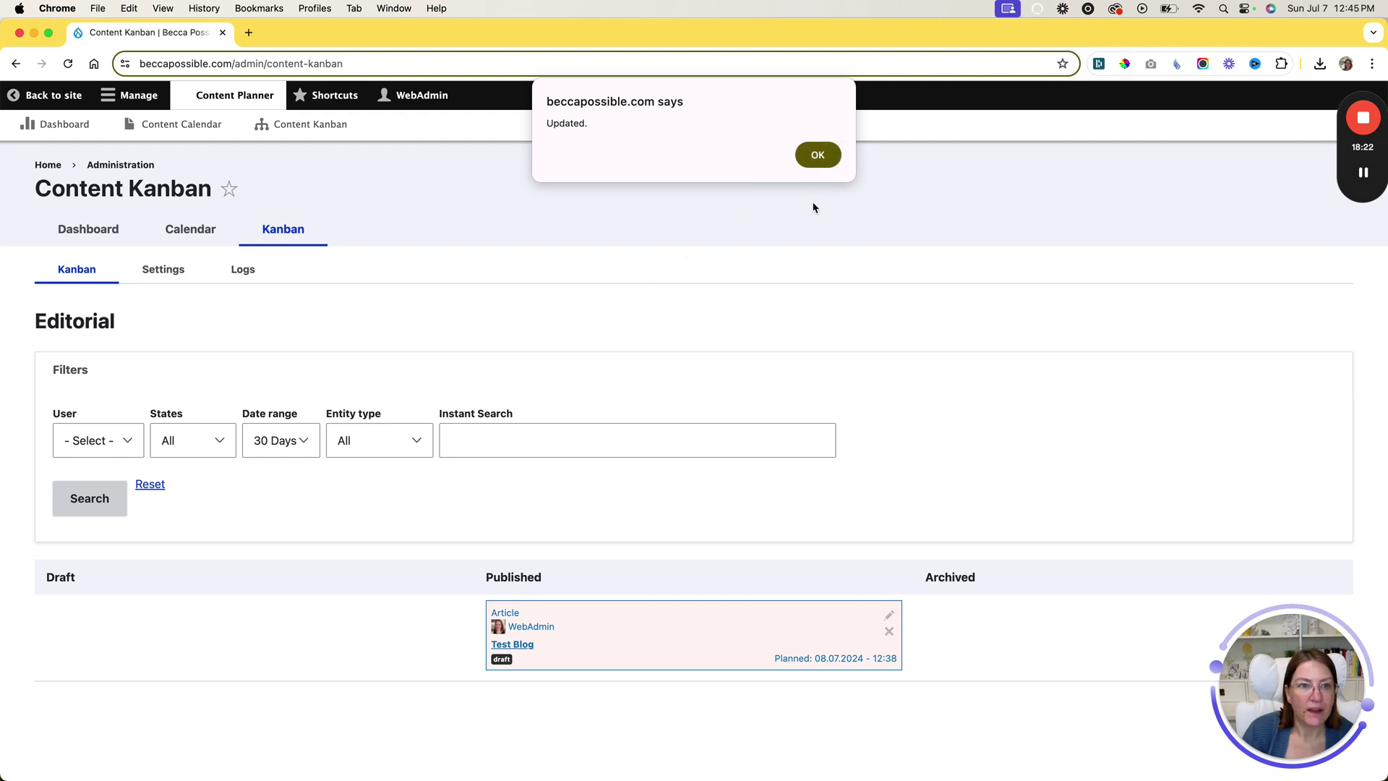
pyautogui.click(819, 154)
# - Review the dashboard's content status and next publications, and check Test Blog's entry in the content calendar
pyautogui.click(69, 126)
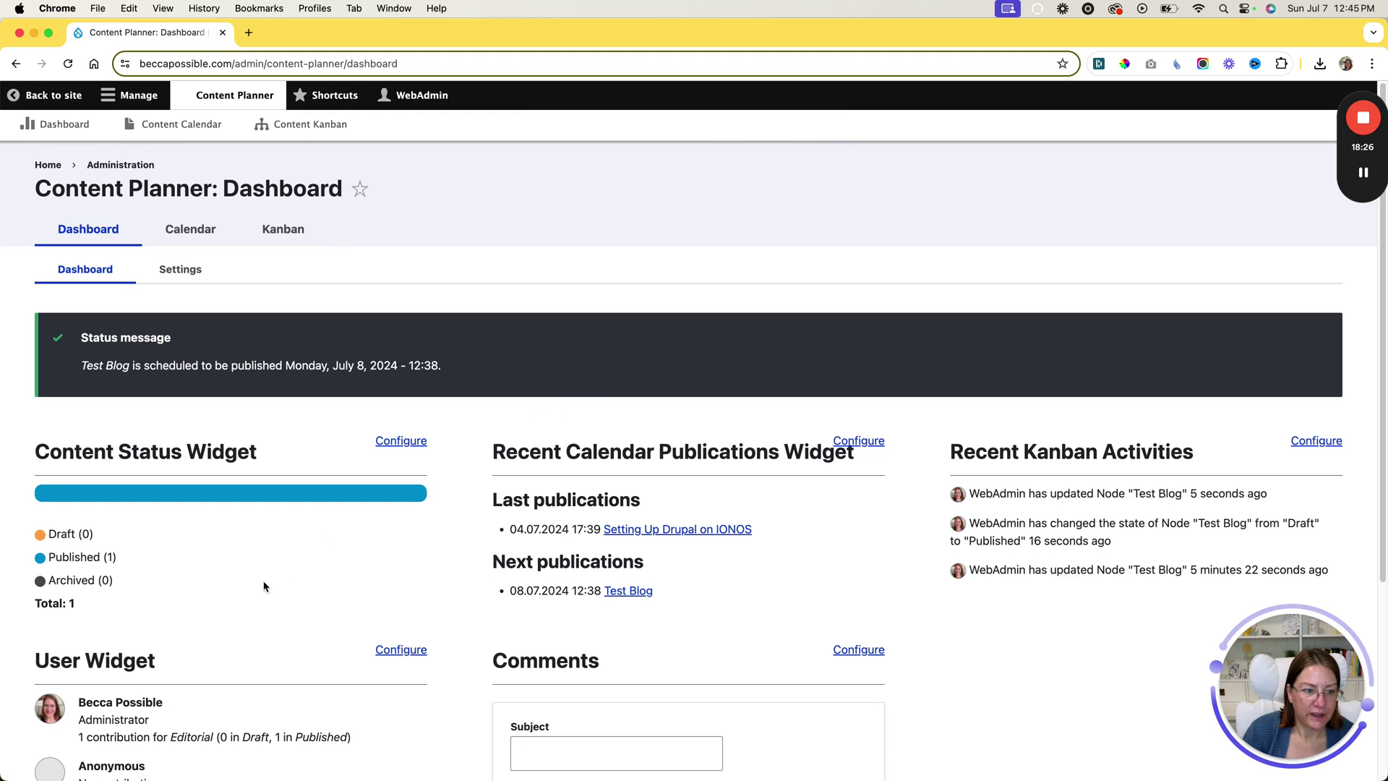
pyautogui.scroll(-4, 237, 591)
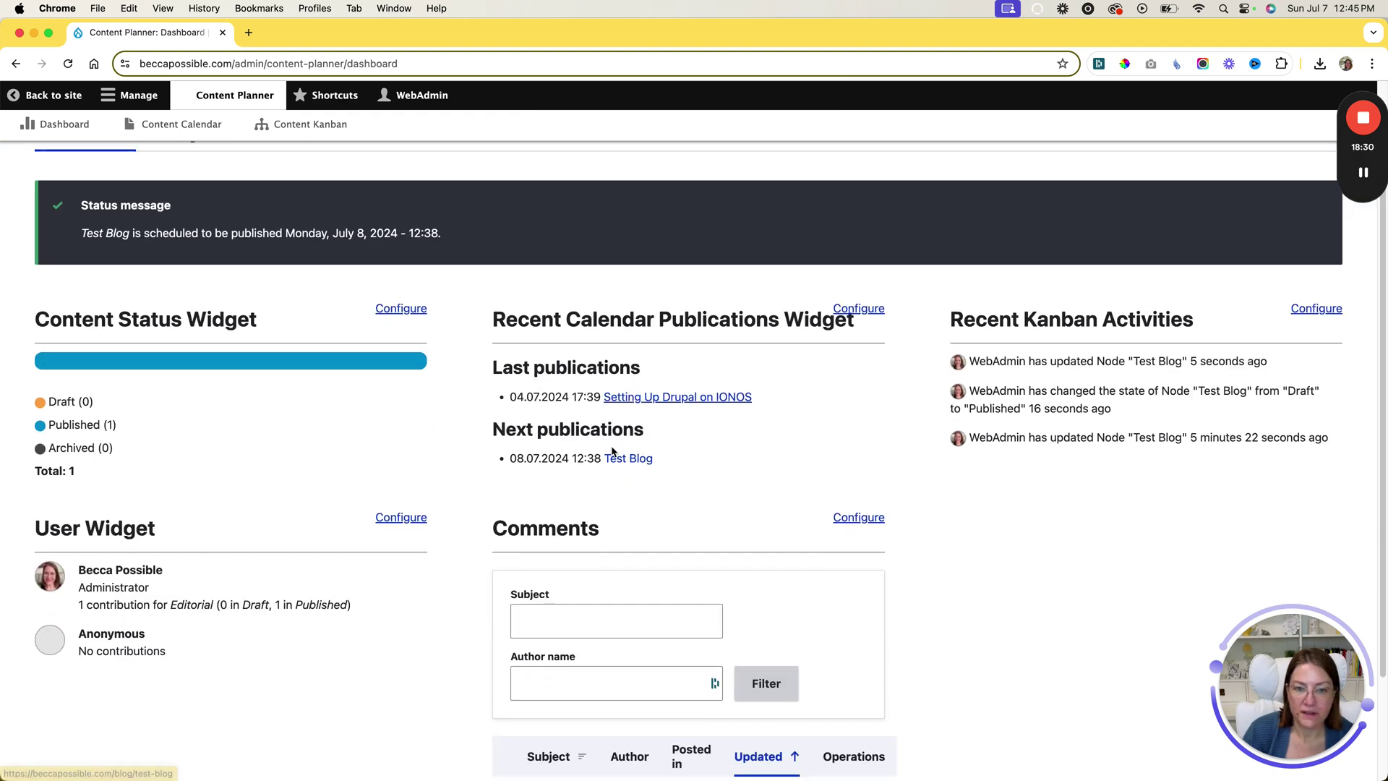
pyautogui.moveTo(517, 432); pyautogui.dragTo(634, 432)
pyautogui.click(542, 460)
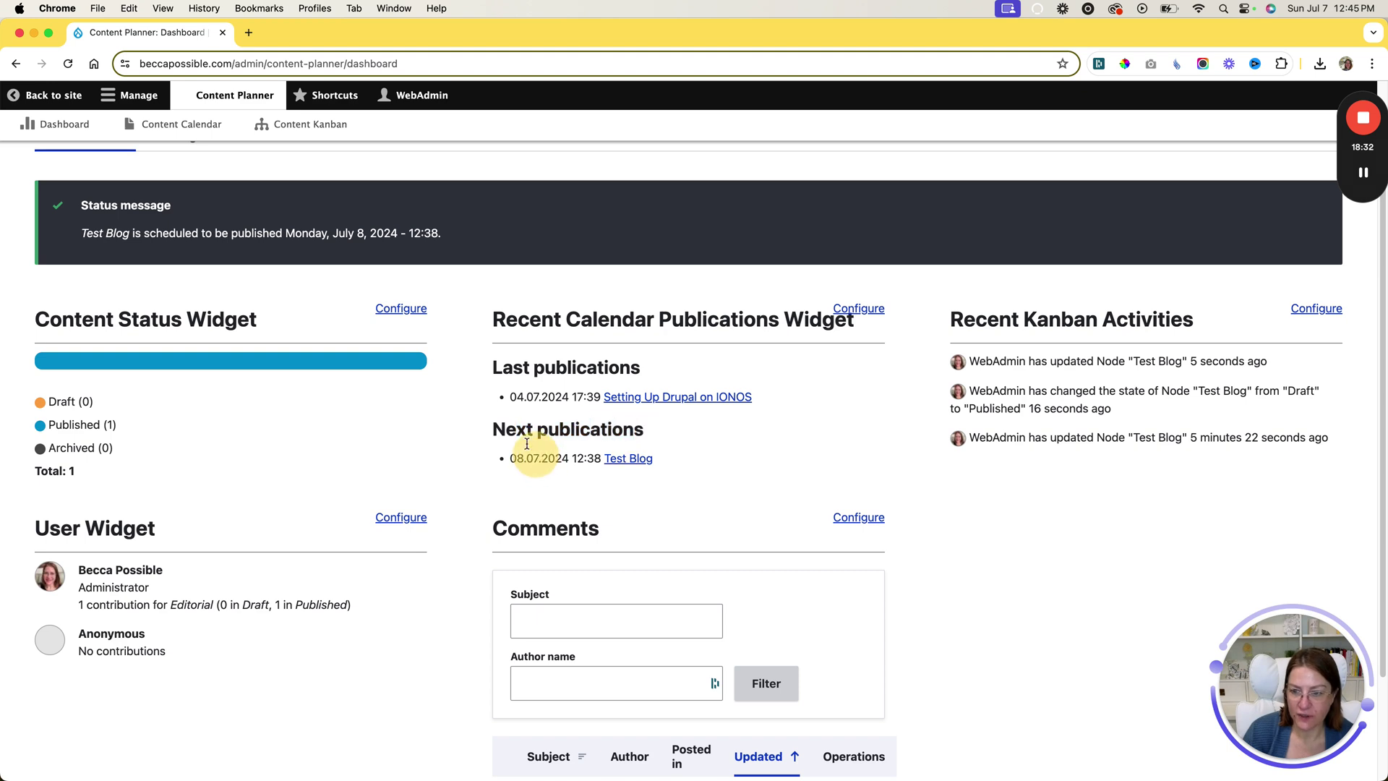
pyautogui.click(174, 124)
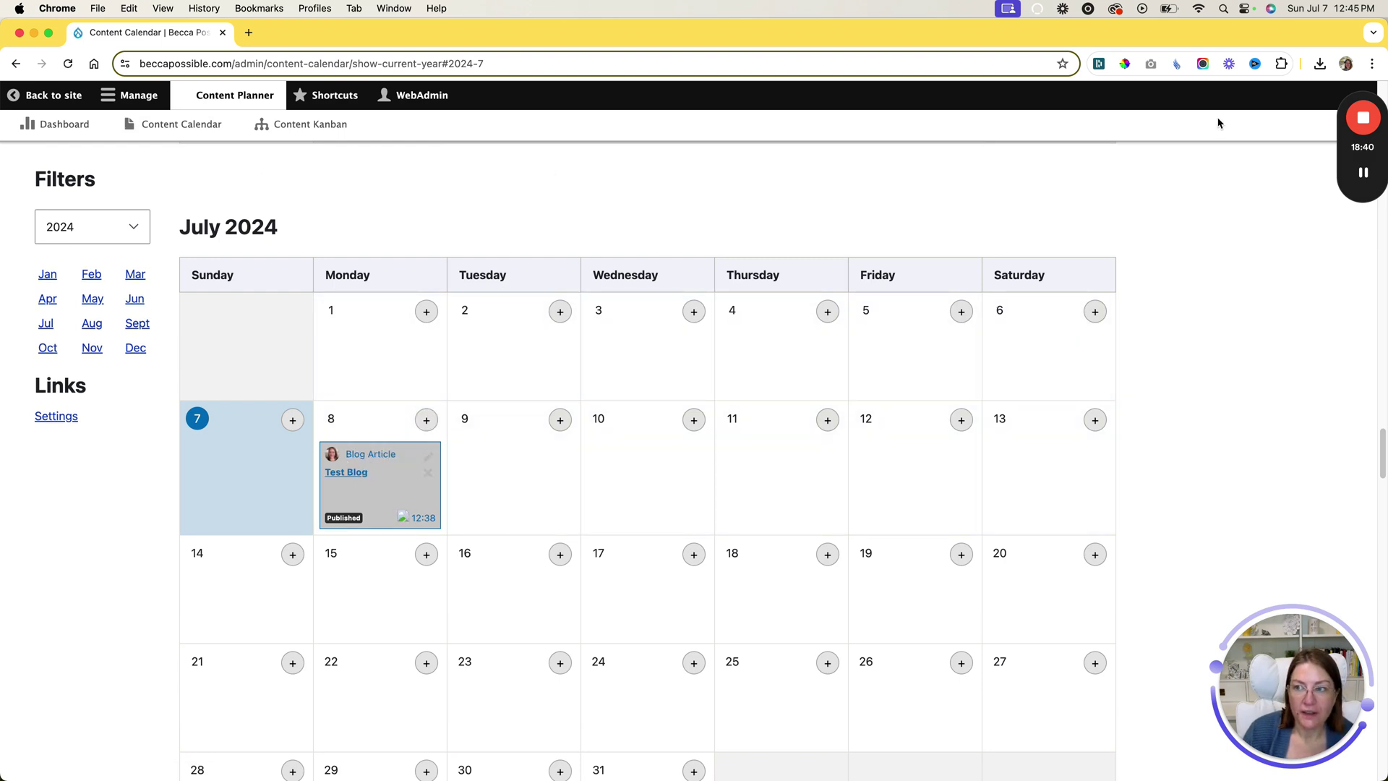
# - Return to the site and examine the Test Blog article page from its title down to the comment form
pyautogui.click(47, 105)
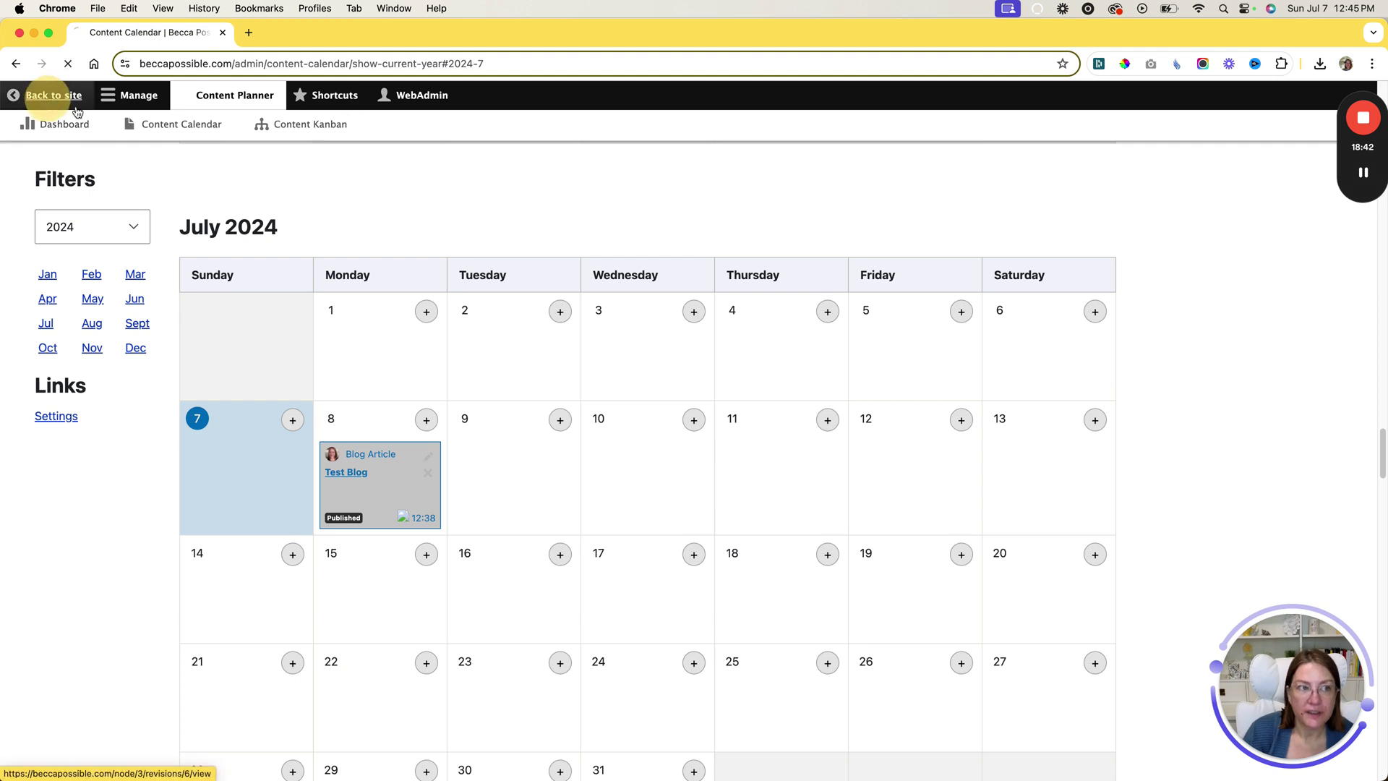
pyautogui.scroll(-5, 788, 460)
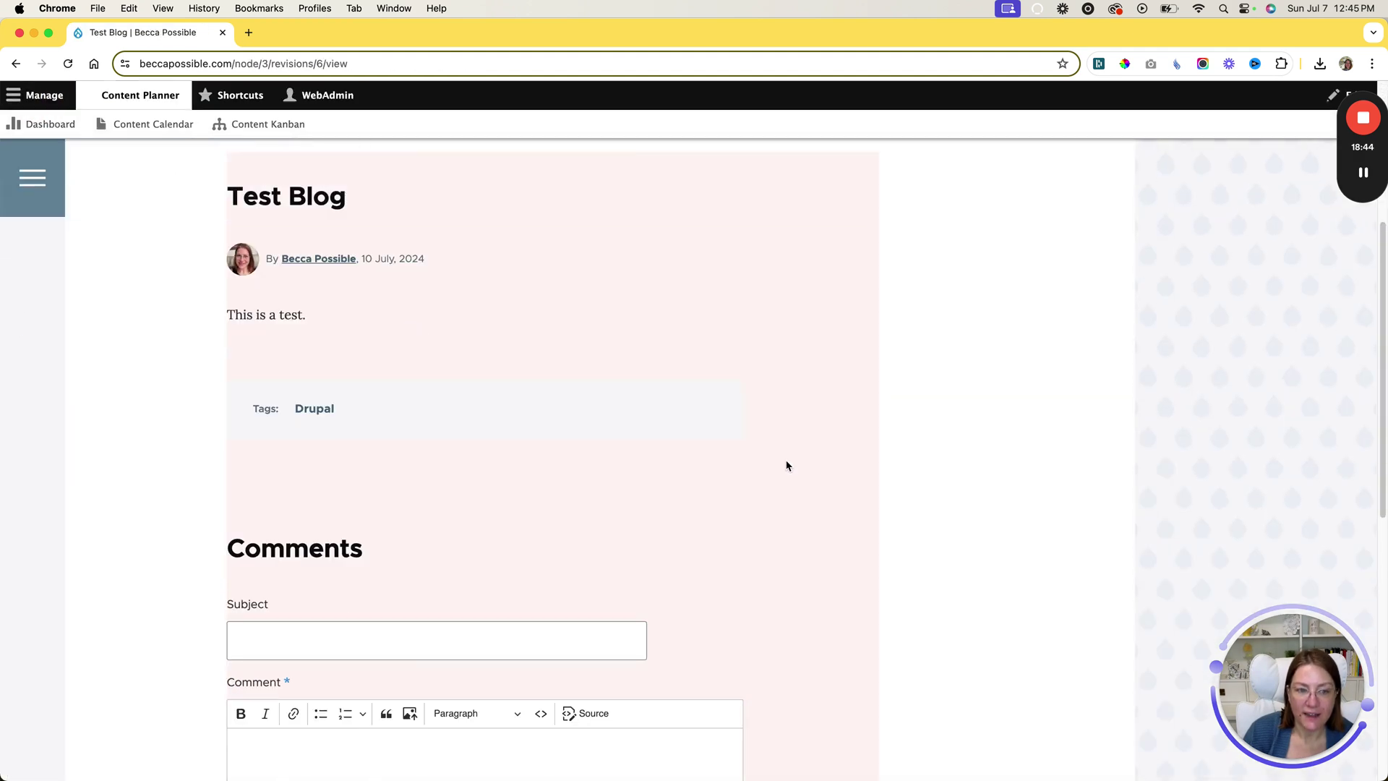
pyautogui.scroll(-3, 786, 463)
pyautogui.scroll(1, 787, 464)
pyautogui.scroll(5, 787, 465)
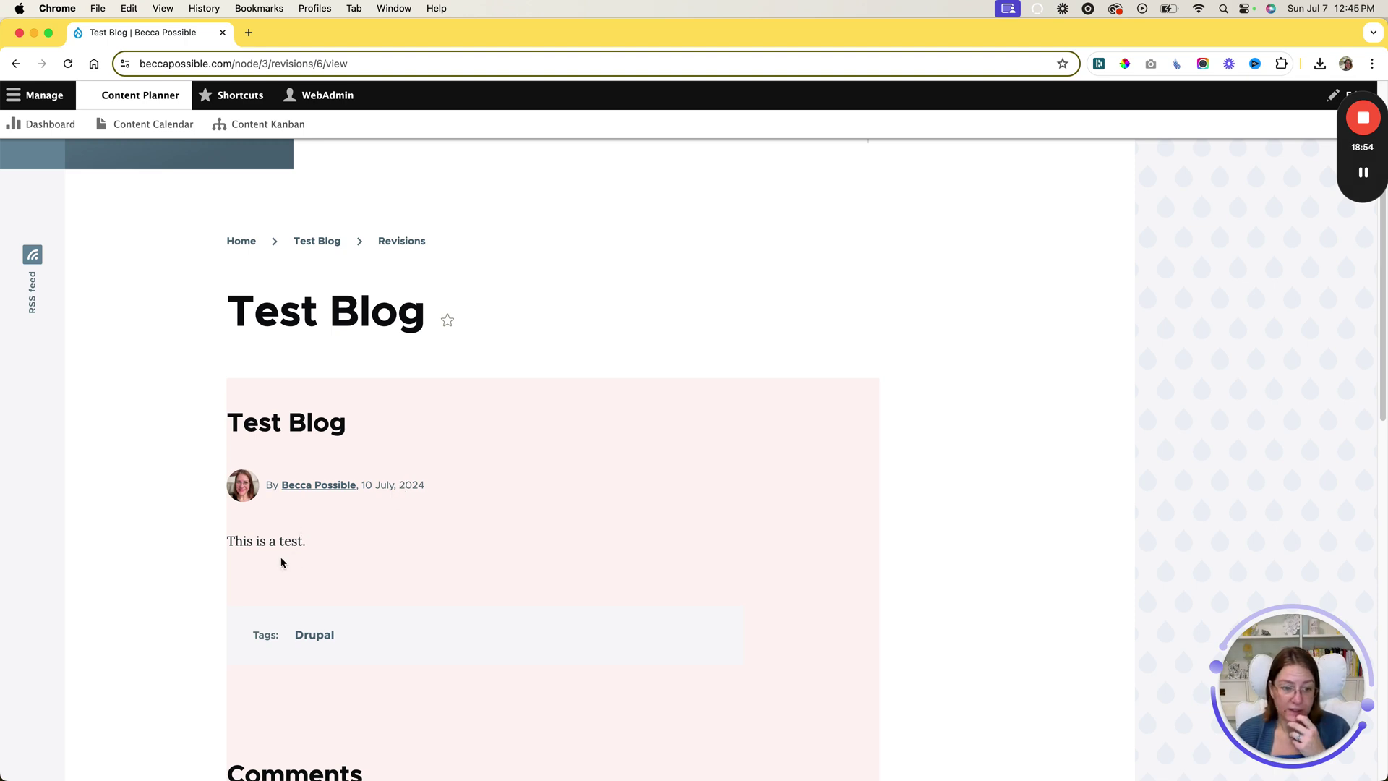
pyautogui.scroll(-8, 371, 506)
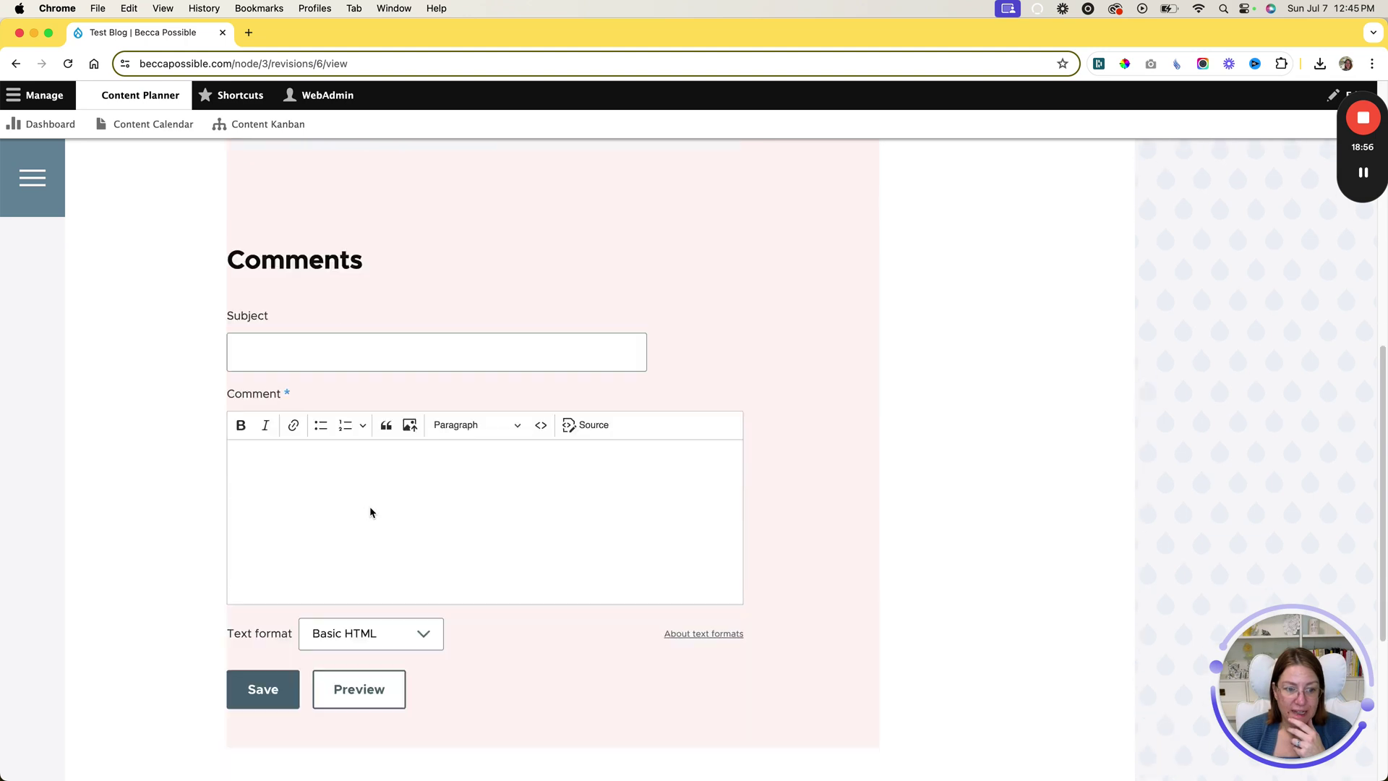
pyautogui.scroll(6, 370, 506)
pyautogui.scroll(5, 369, 506)
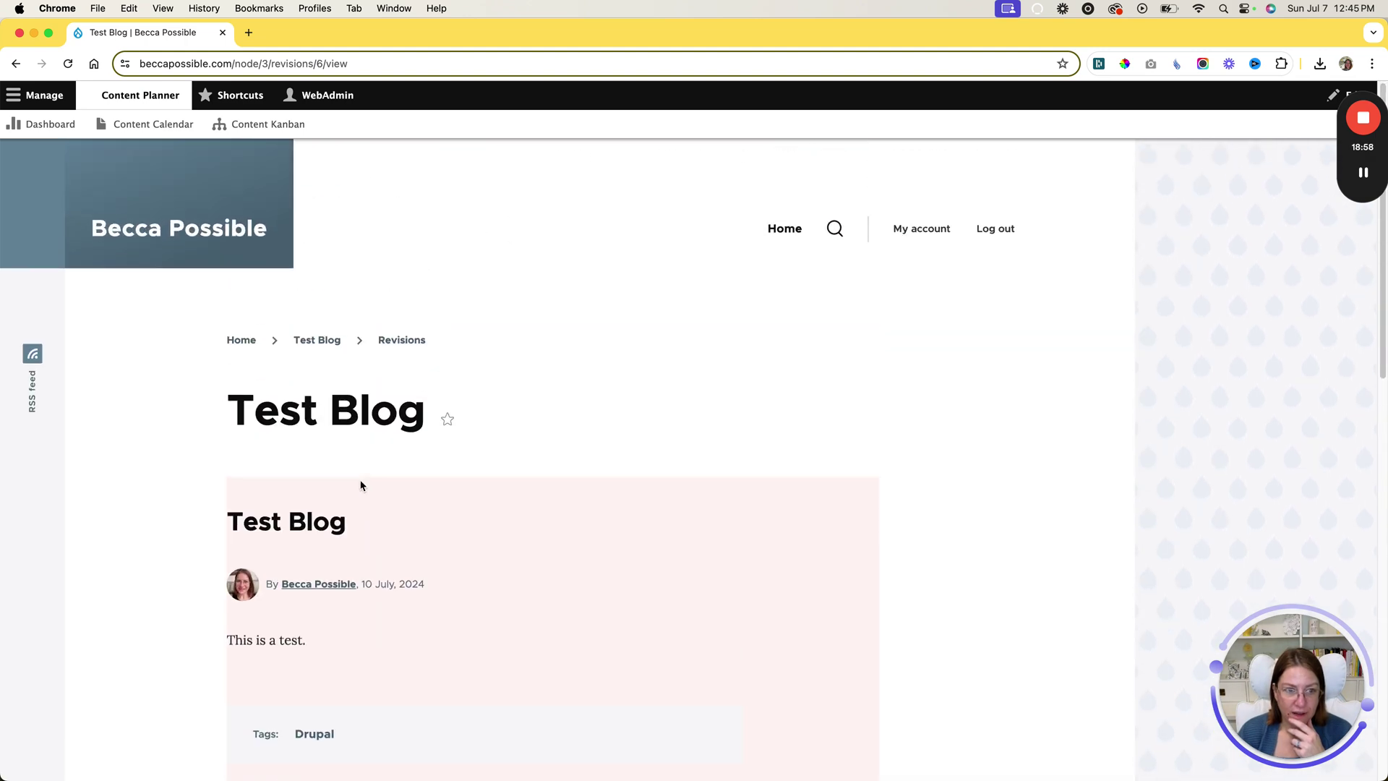
# - Check which articles the site's home page lists, and return to the content calendar
pyautogui.click(246, 340)
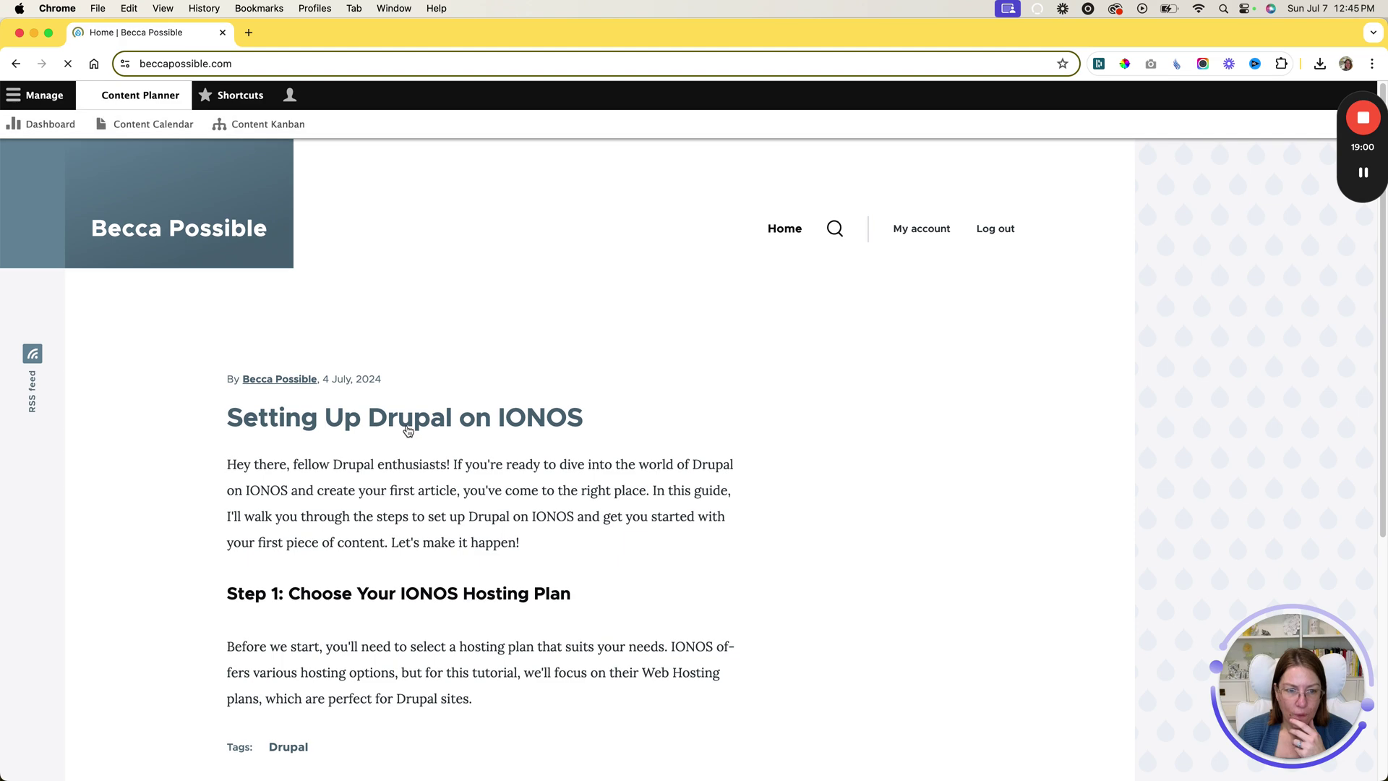
pyautogui.scroll(-3, 463, 491)
pyautogui.scroll(5, 522, 542)
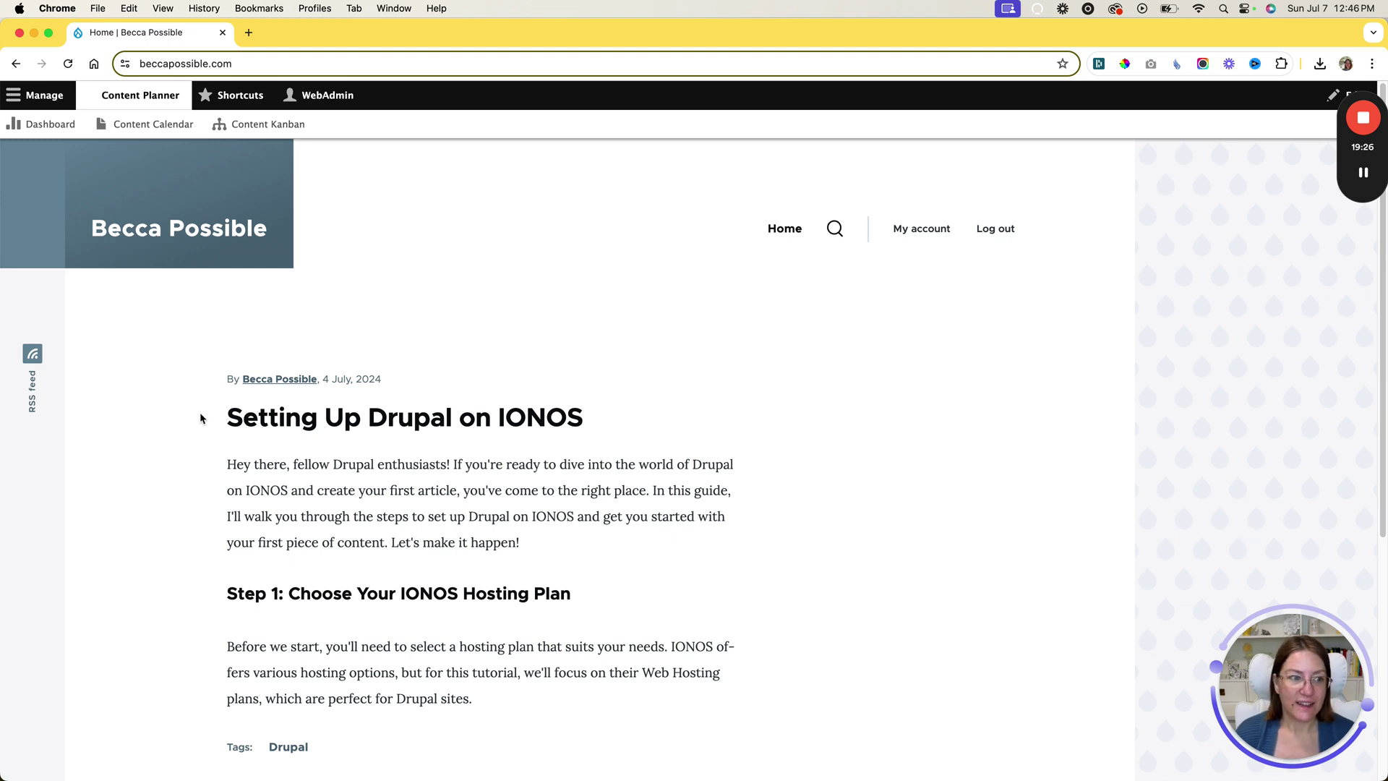
pyautogui.click(152, 125)
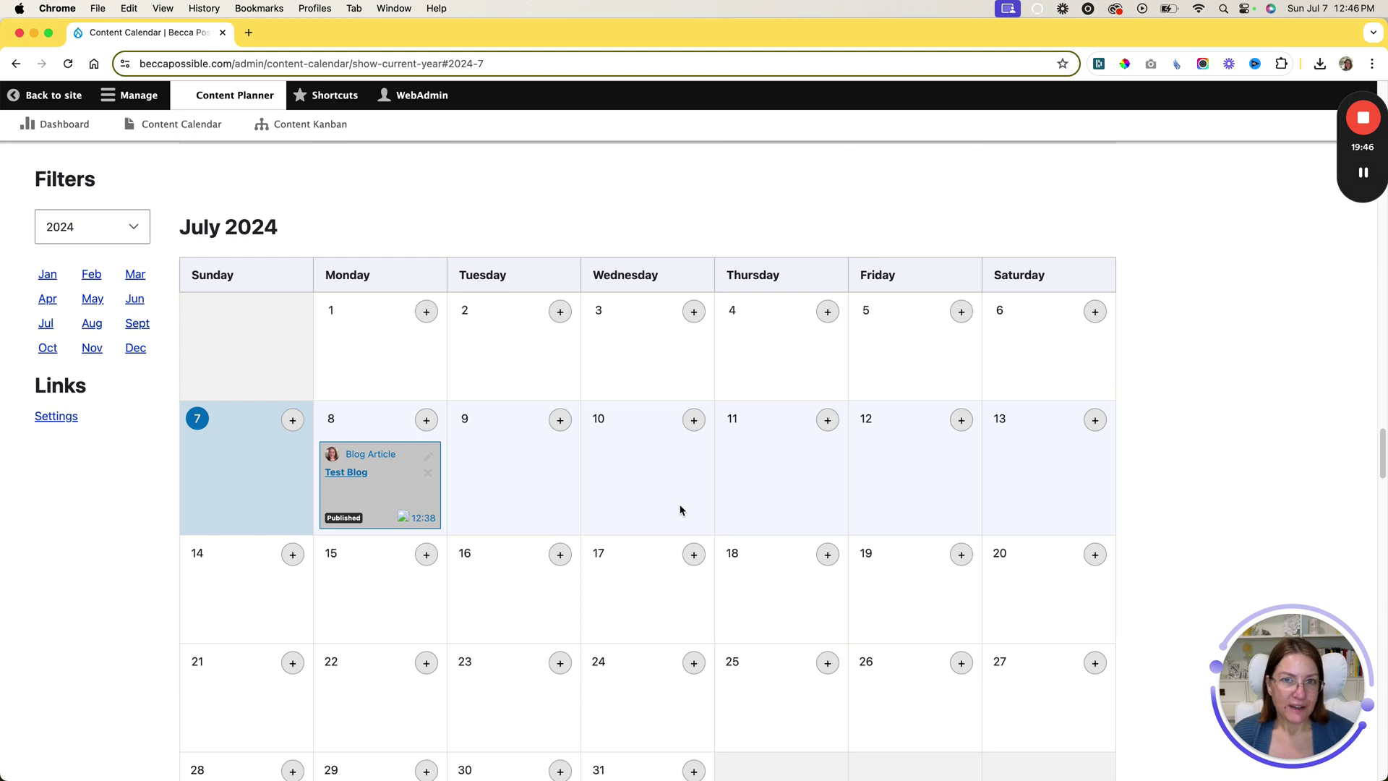
pyautogui.moveTo(561, 312)
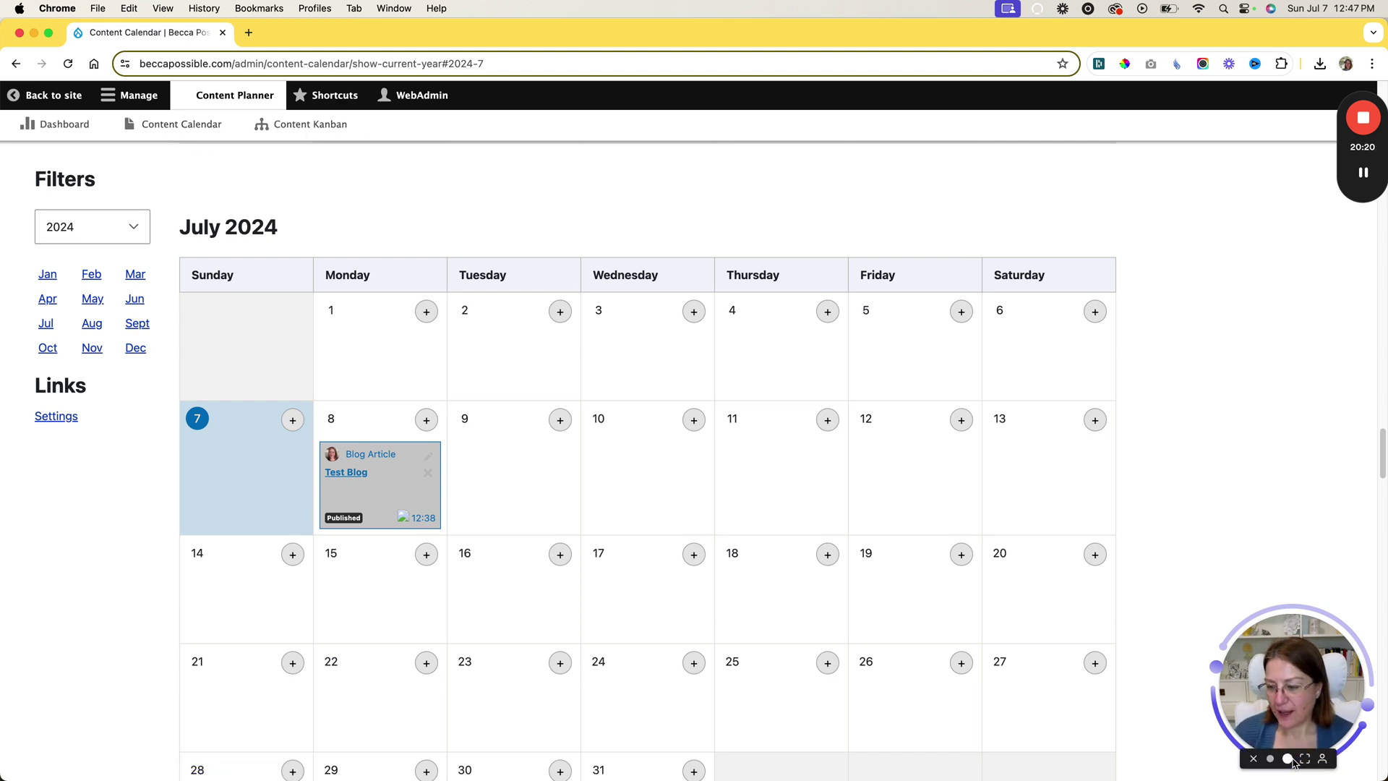
pyautogui.click(1305, 759)
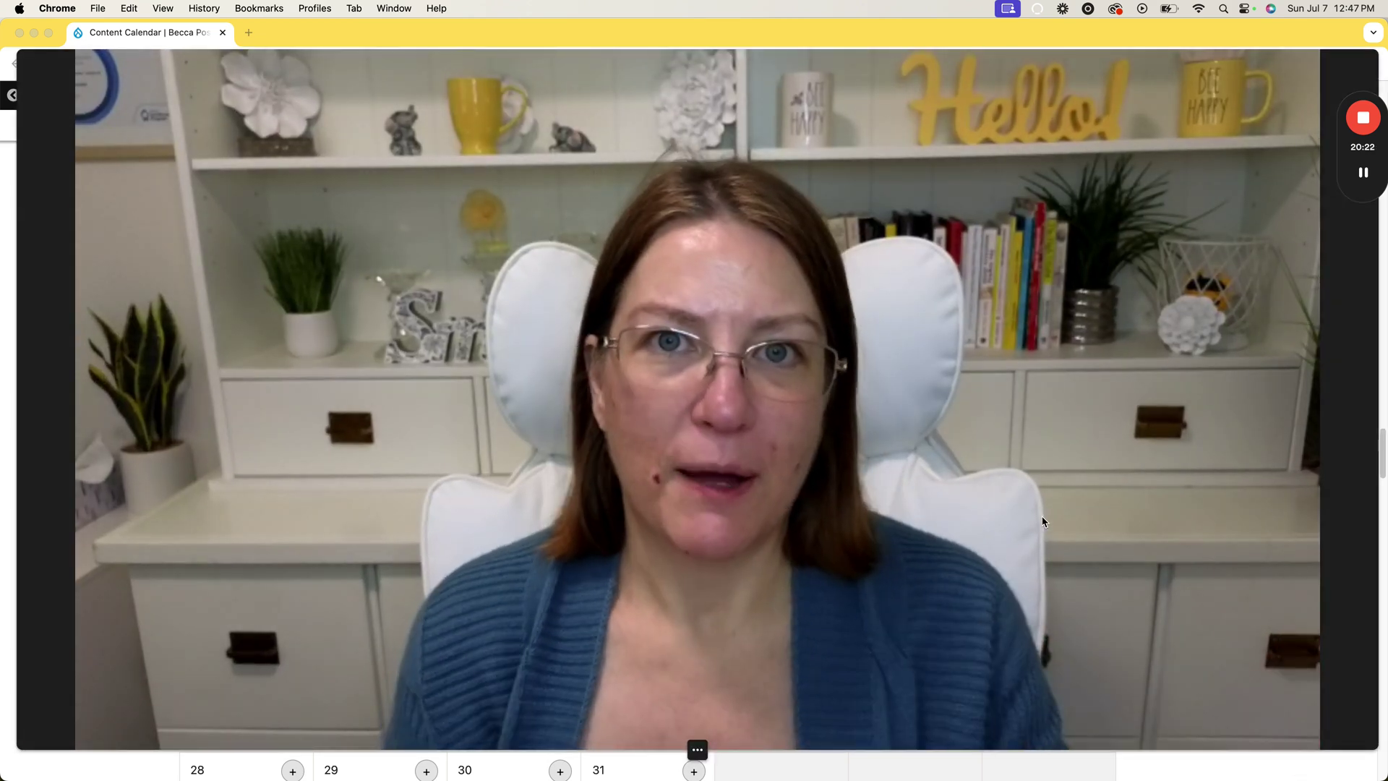